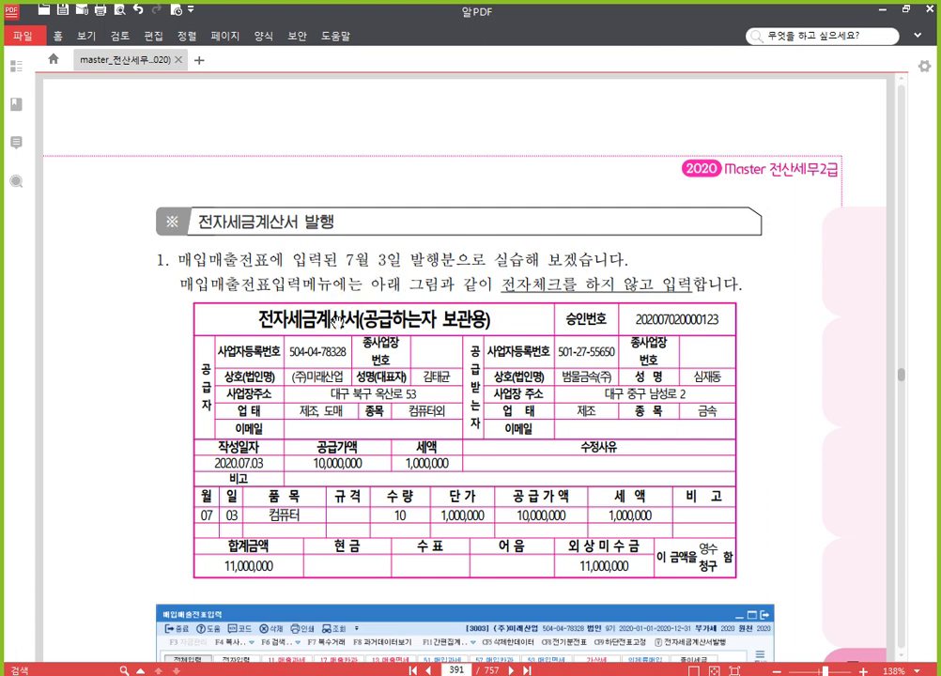
Step: Switch to the KcLep 매입매출전표입력 window and set the voucher date to month 7, day 3
scroll(406, 354, "down", 2)
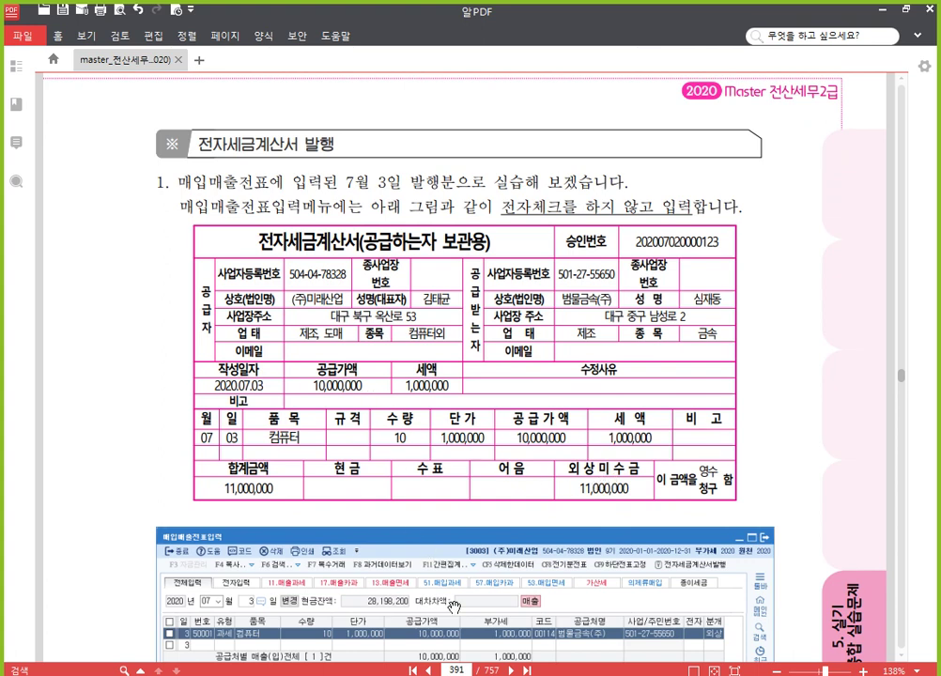
key("alt+Tab")
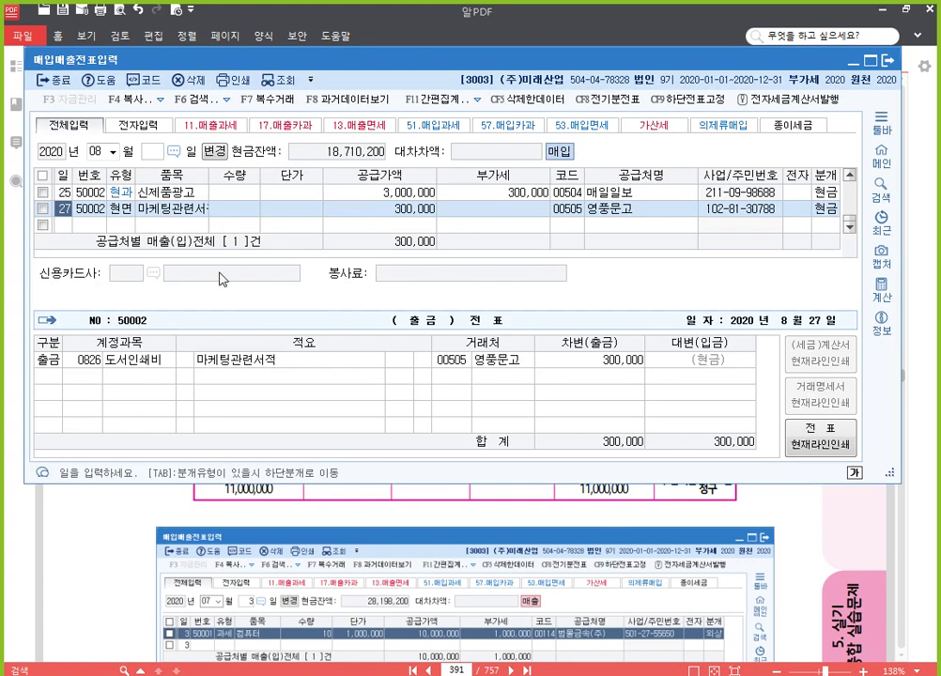
left_click(94, 152)
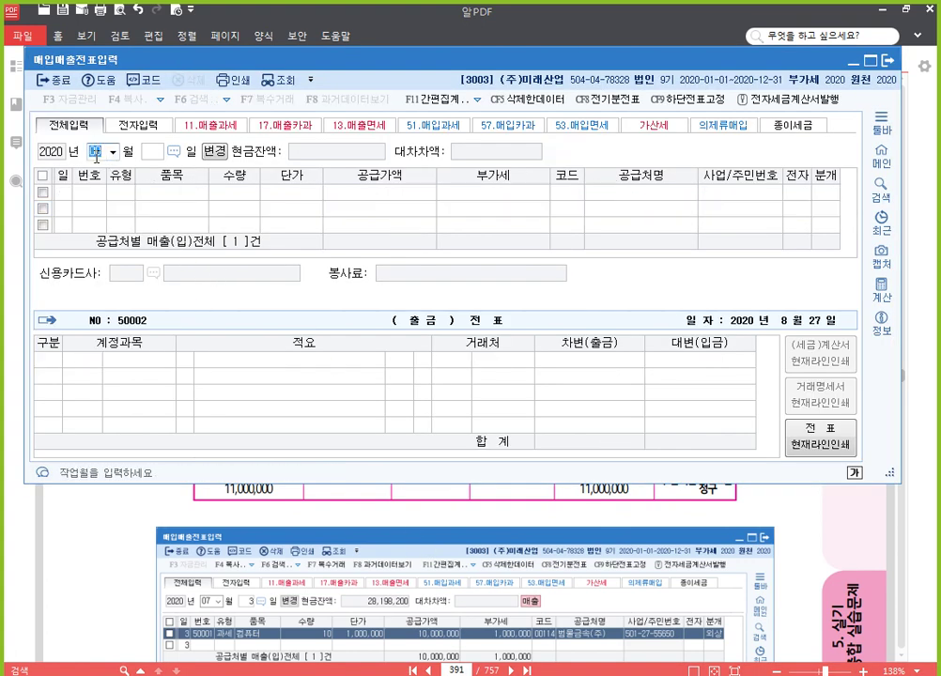
type("7")
key("Return")
type("3")
key("Return")
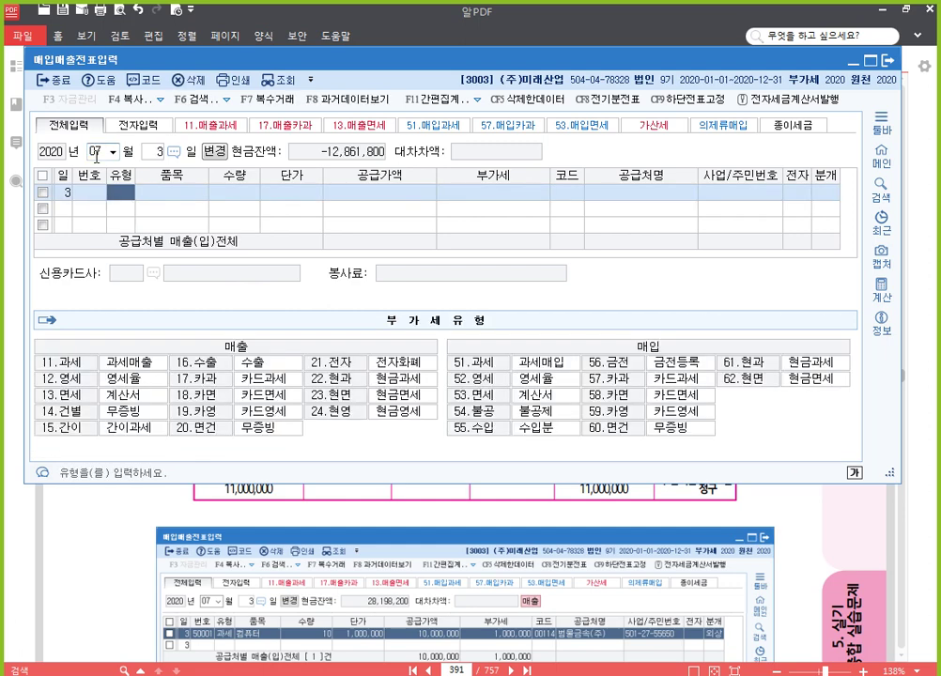
Step: Enter a taxable sale (type 11, 과세) of 컴퓨터 with quantity 10 and unit price 1,000,000
type("11")
key("Return")
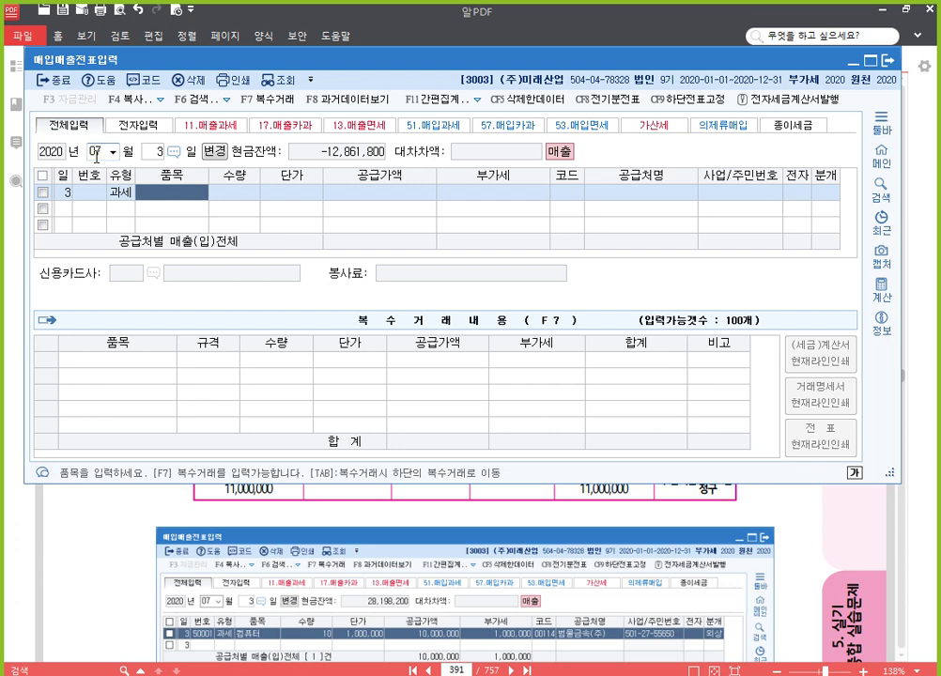
type("컴퓨터")
key("Return")
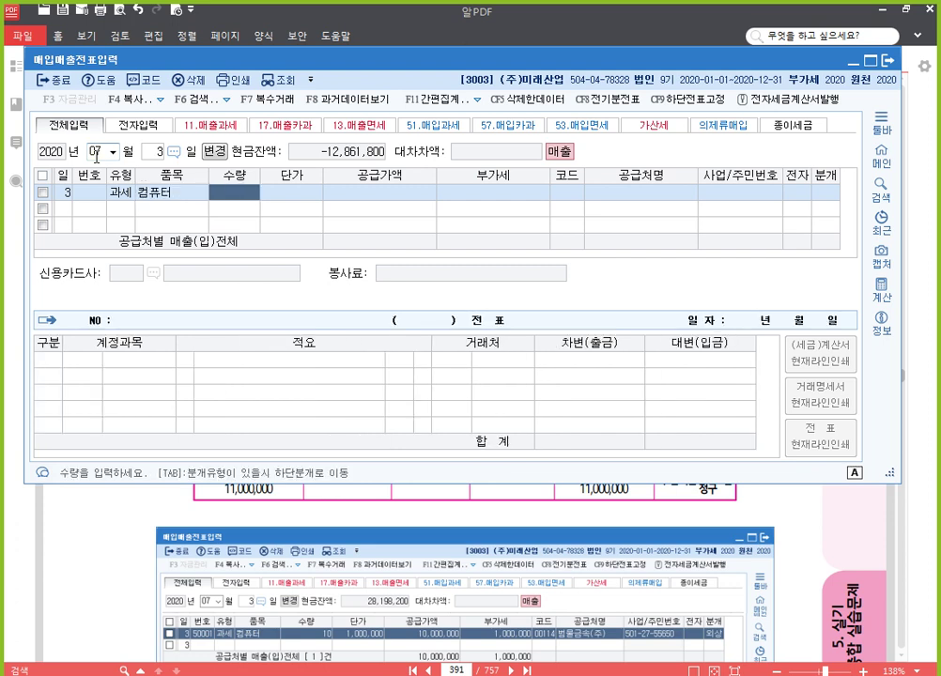
type("10")
key("Return")
type("1000000")
key("Return")
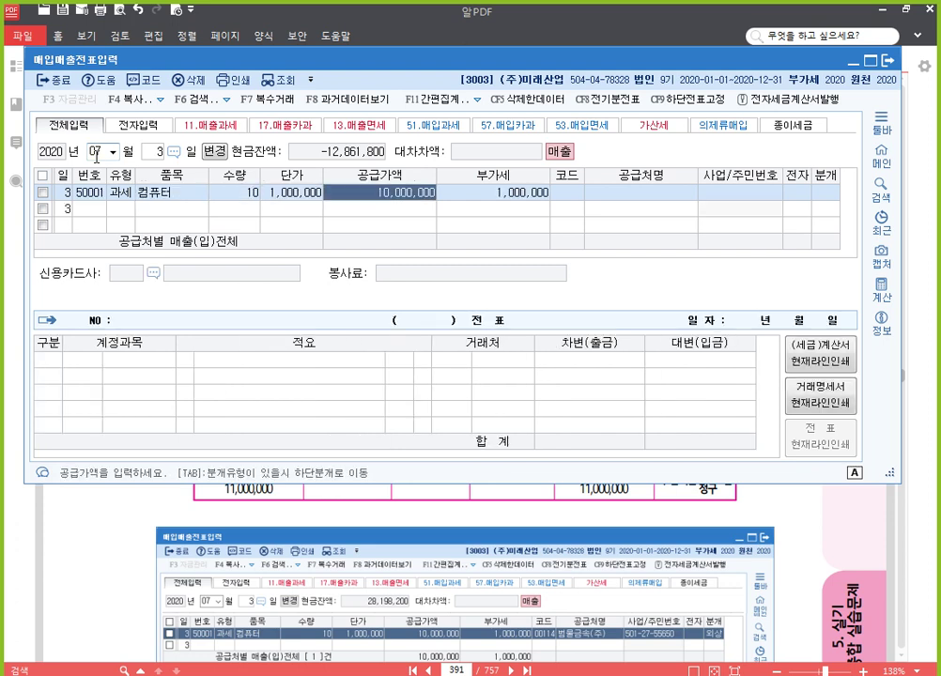
key("Return")
key("Return")
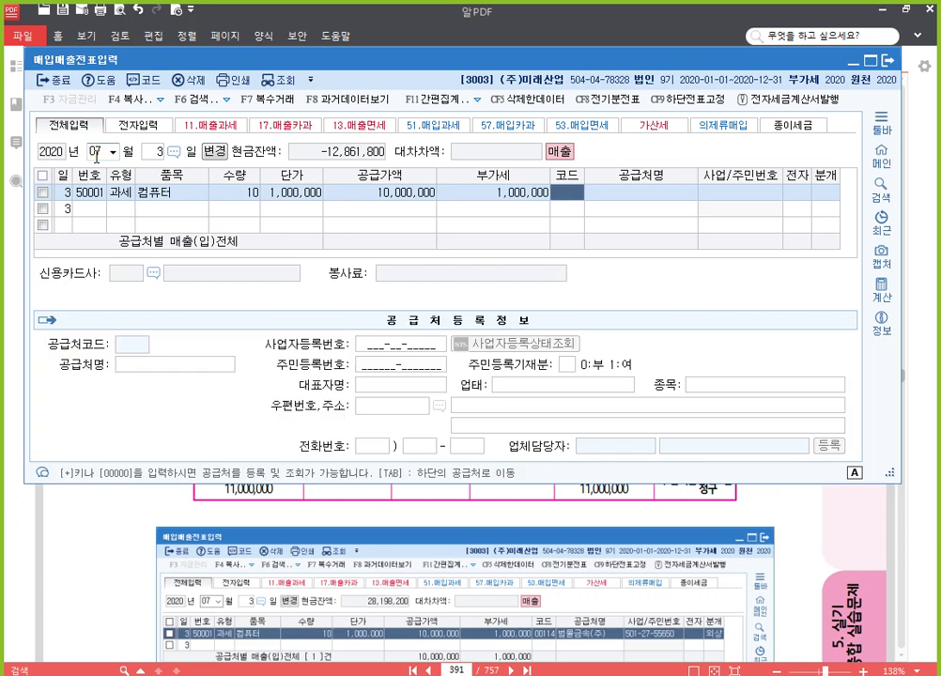
Step: Assign customer 범물금속(주) to the sale, leave the 전자 field blank, and record it with the 외상 journal type (2)
type("범물")
key("Return")
key("Return")
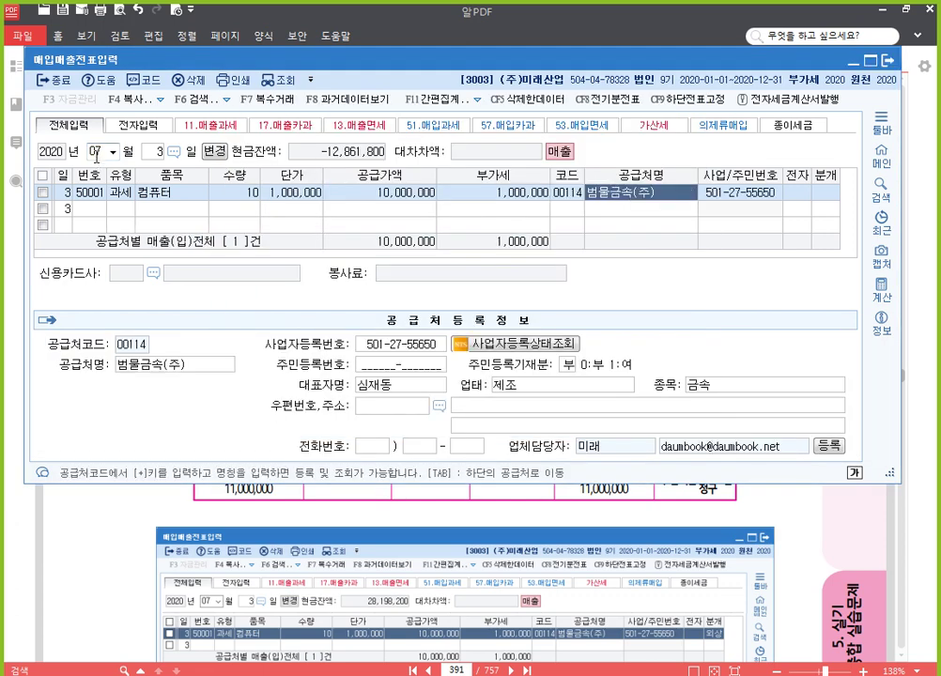
key("Return")
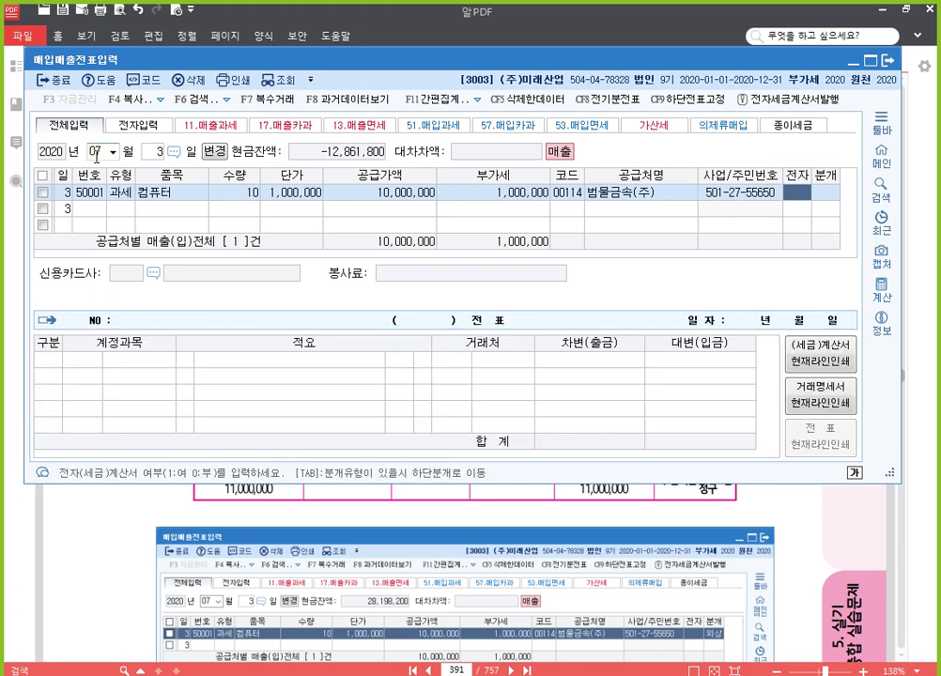
key("Return")
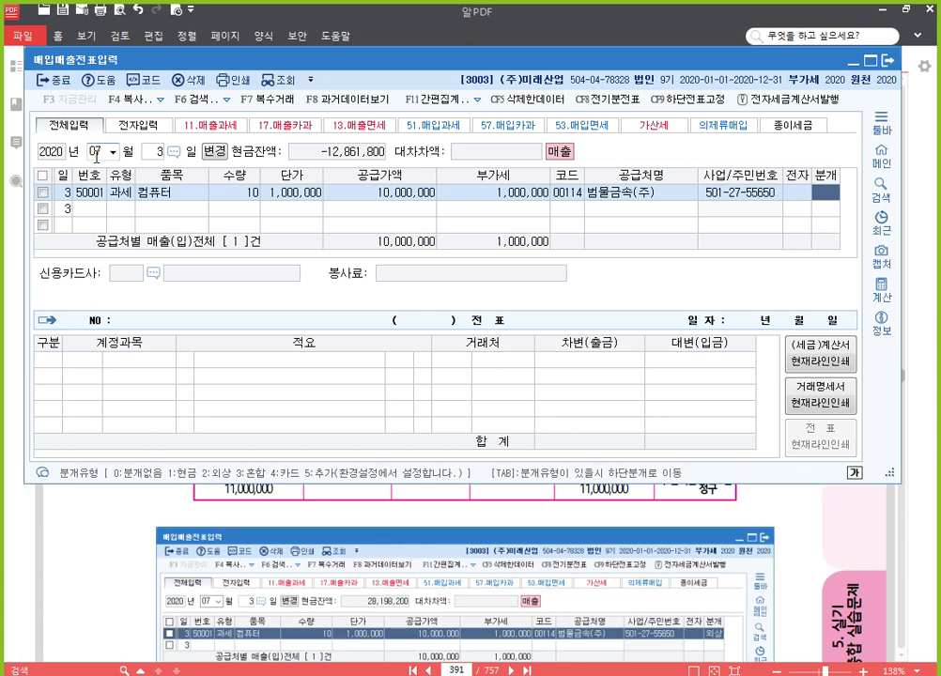
key("2")
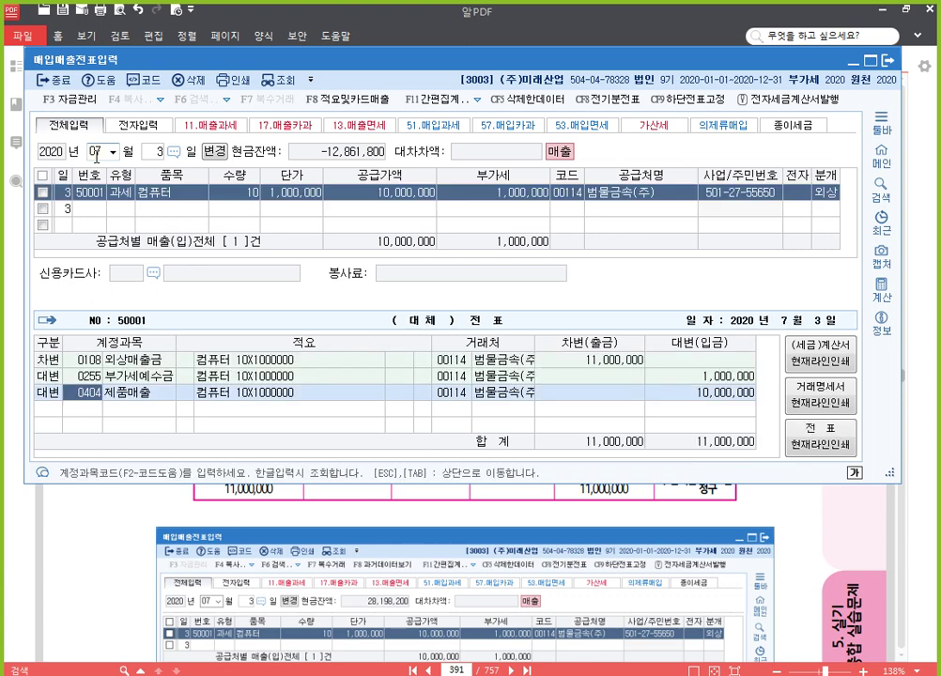
key("Return")
key("Return")
key("Up")
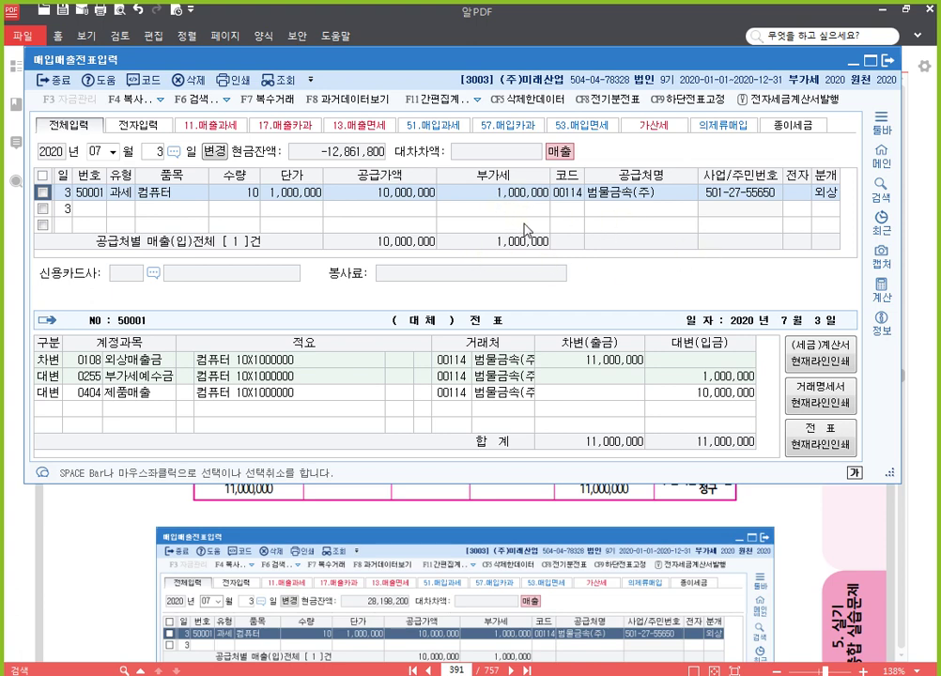
key("ctrl+2")
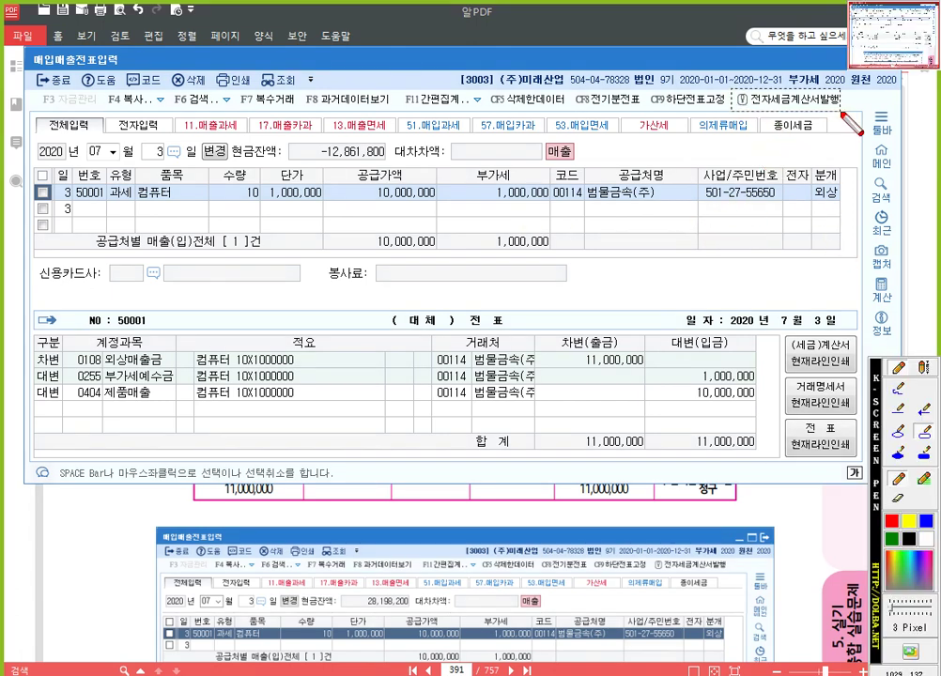
left_click_drag(732, 90, 849, 113)
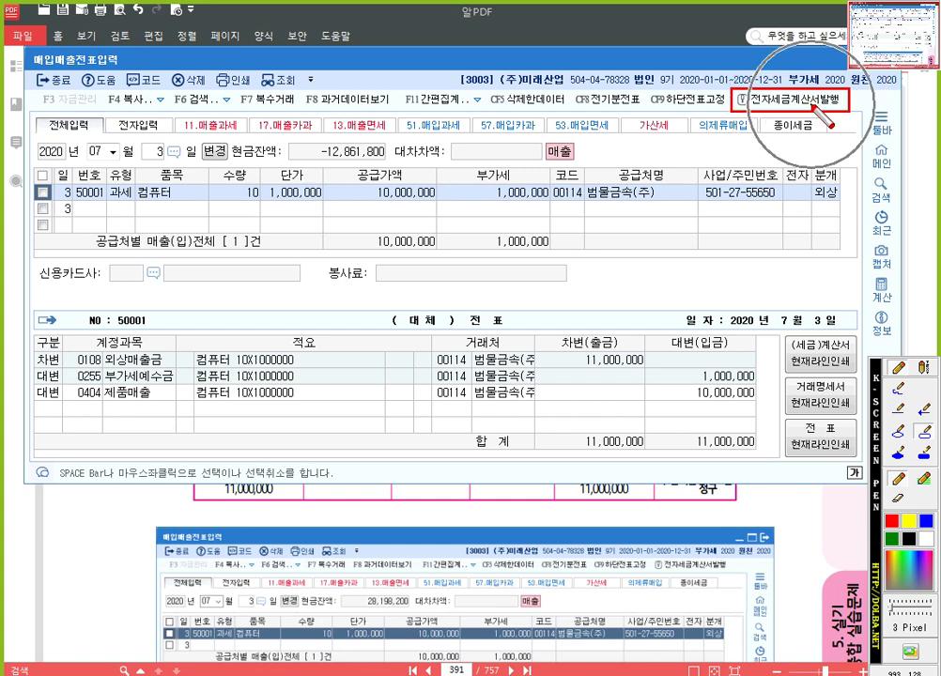
key("ctrl+2")
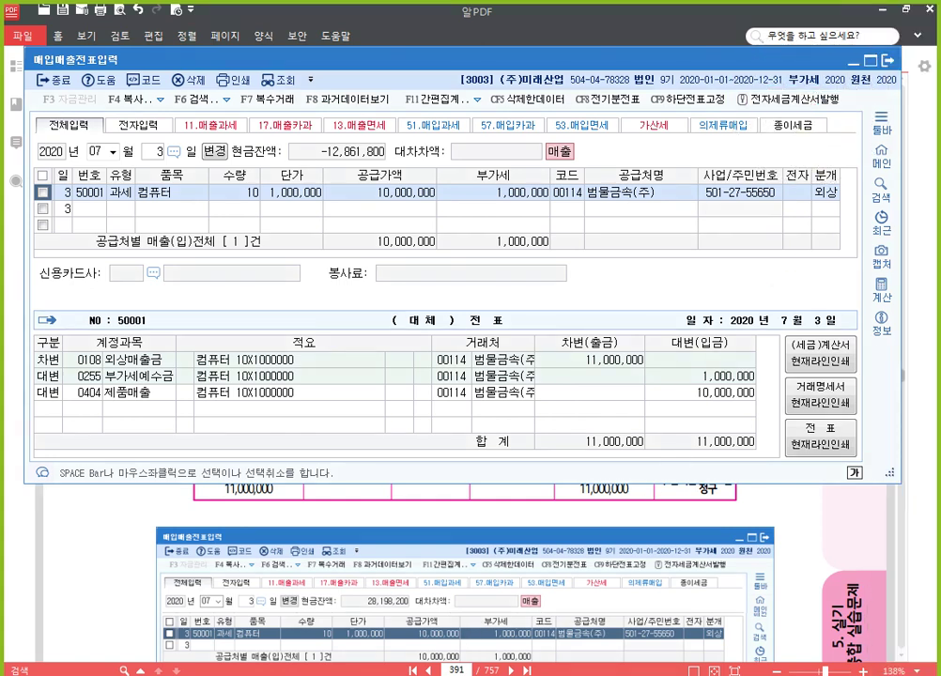
key("Escape")
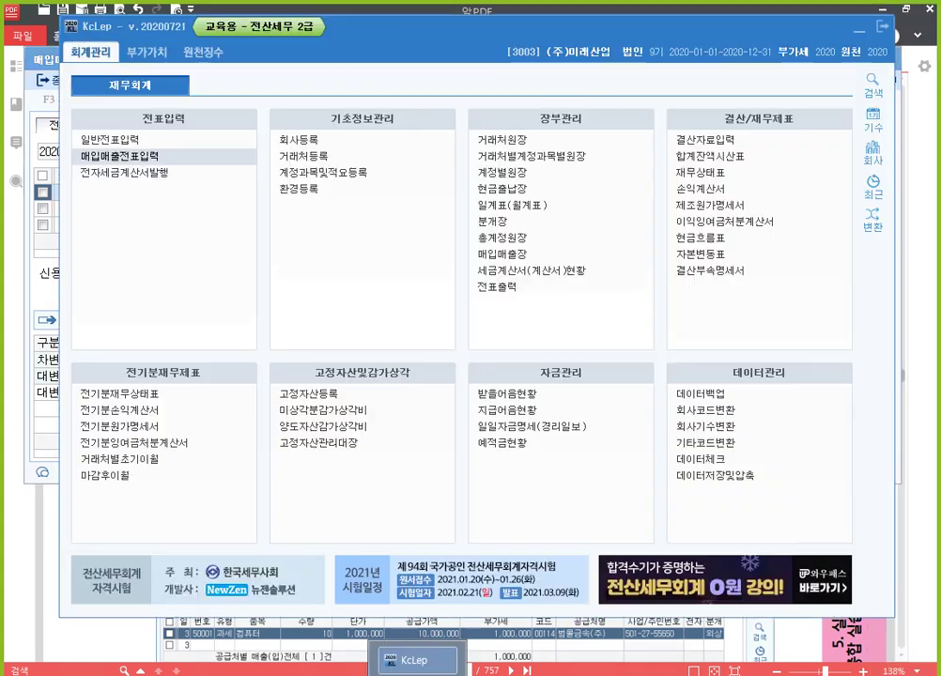
key("ctrl+1")
left_click_drag(73, 164, 181, 186)
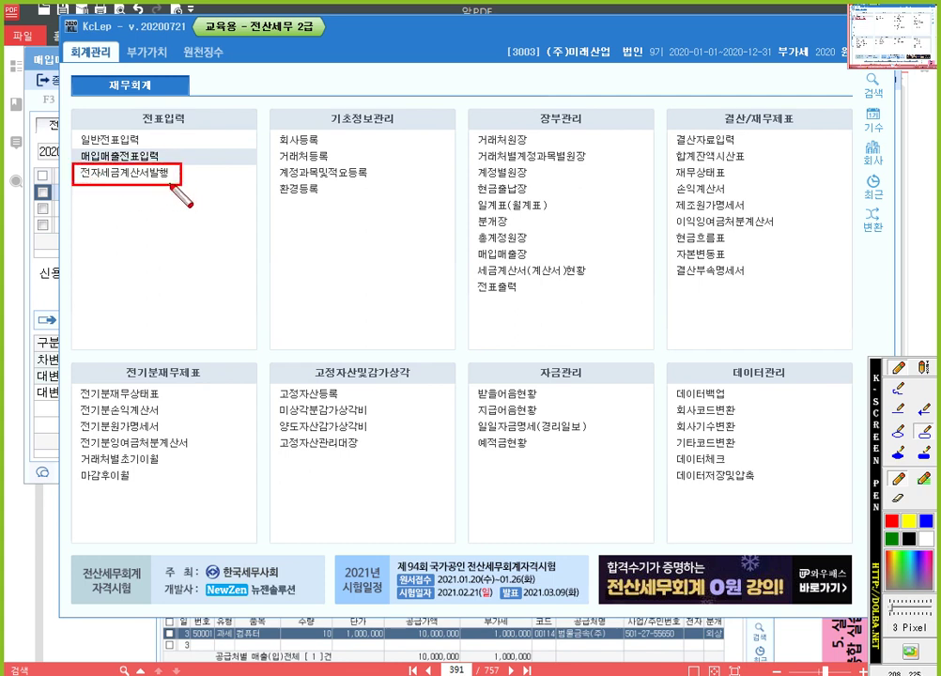
key("Escape")
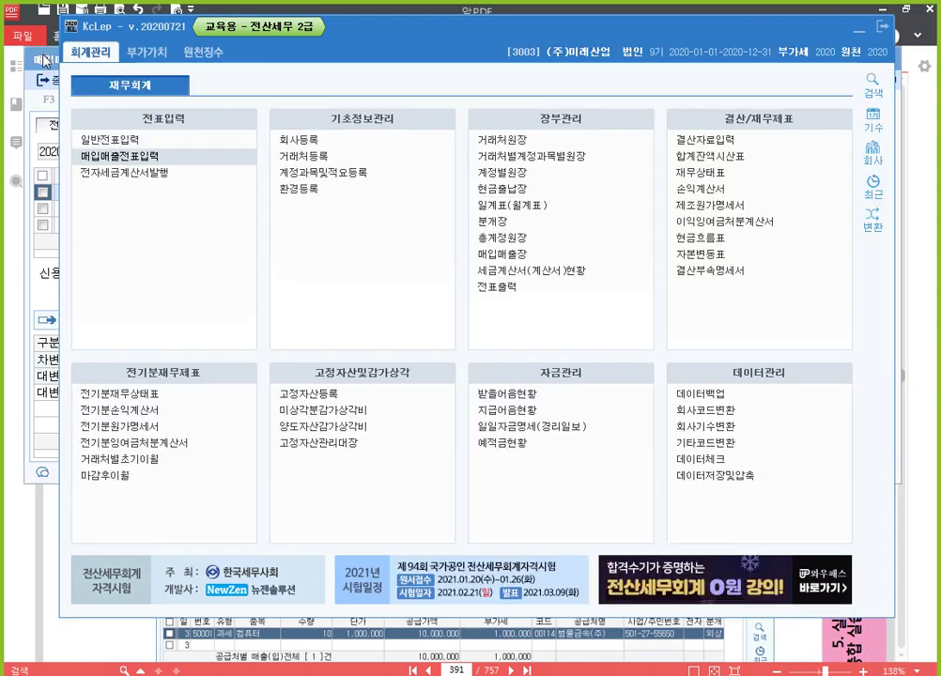
Step: Open 전자세금계산서발행 from the voucher entry window and query invoices dated July 3, 2020 for the full customer range
left_click(49, 56)
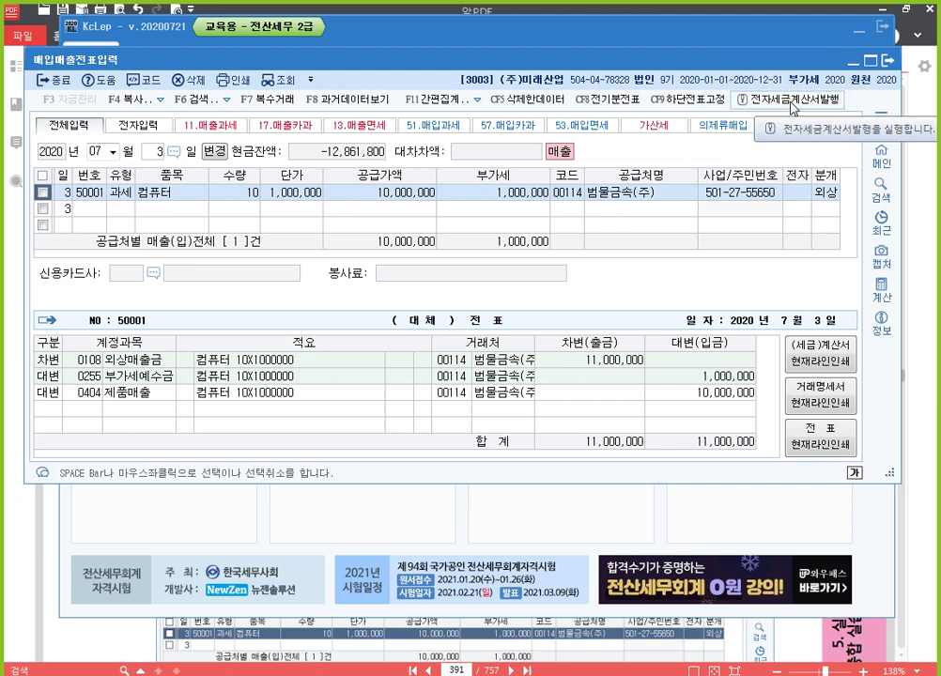
left_click(793, 101)
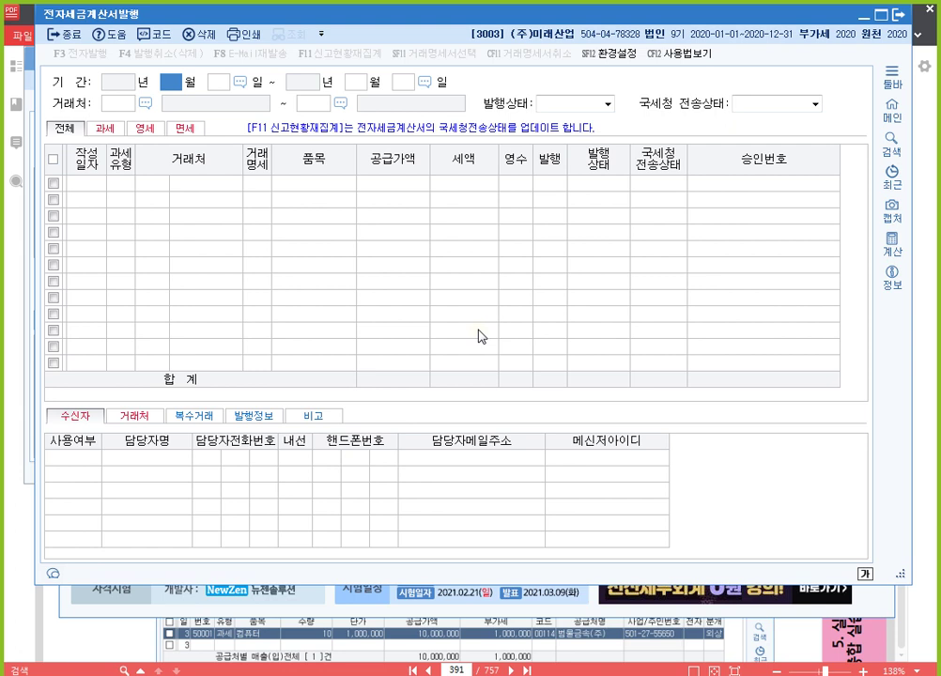
type("7")
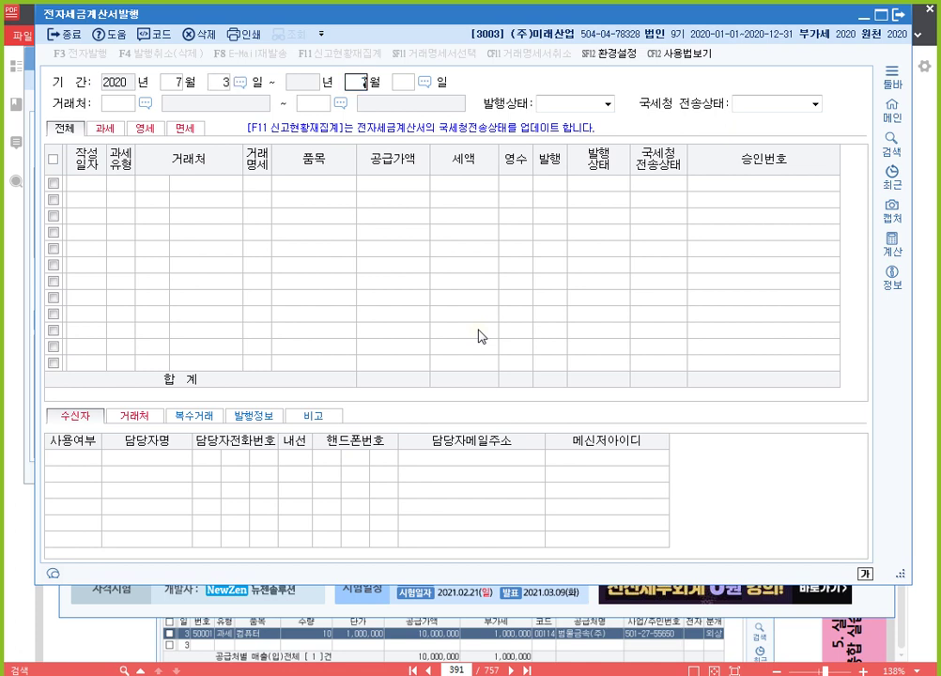
type("373")
key("Return")
key("Return")
key("Return")
key("Return")
key("Return")
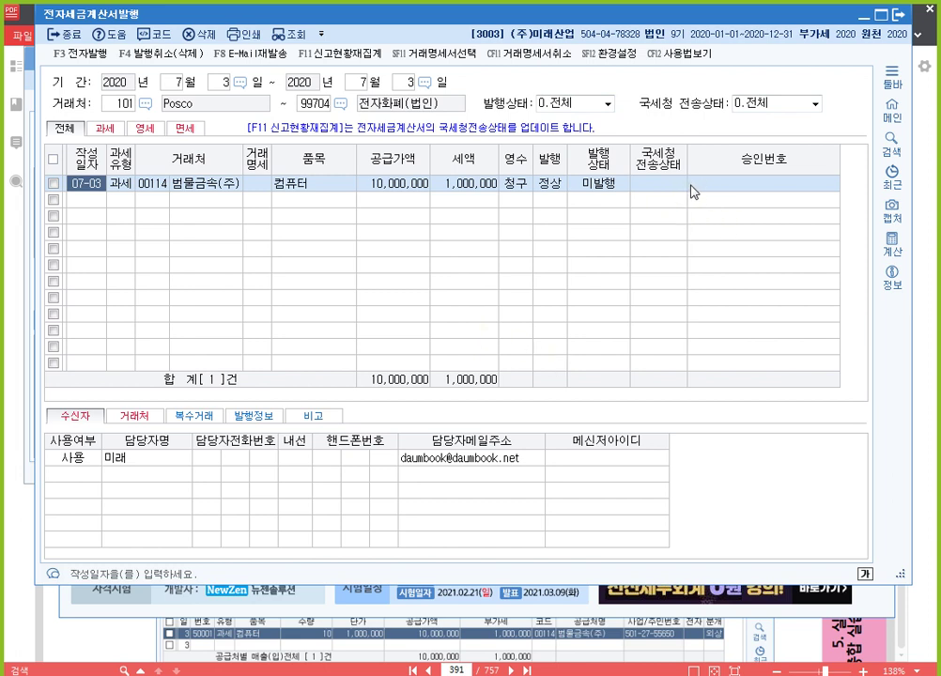
Step: Widen the query period to July 1 through July 31, 2020 and reload the invoice list
left_click(220, 87)
type("1")
key("Return")
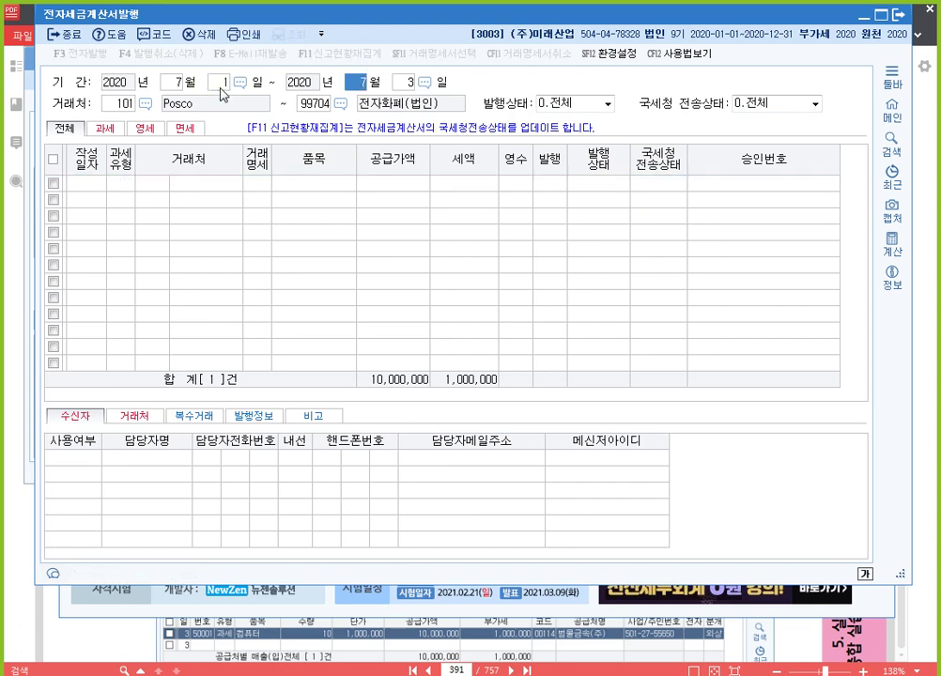
key("Return")
key("Return")
type("31")
key("Return")
key("Return")
key("Return")
key("Return")
key("Return")
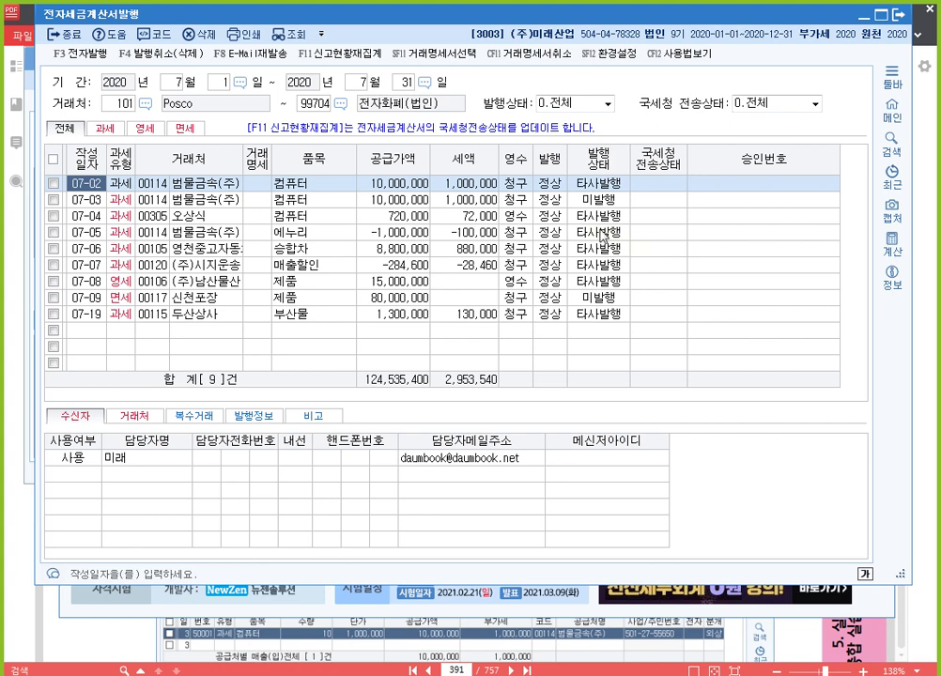
Step: Examine the issue status (발행상태) of the July invoices to tell which are still unissued
left_click(598, 216)
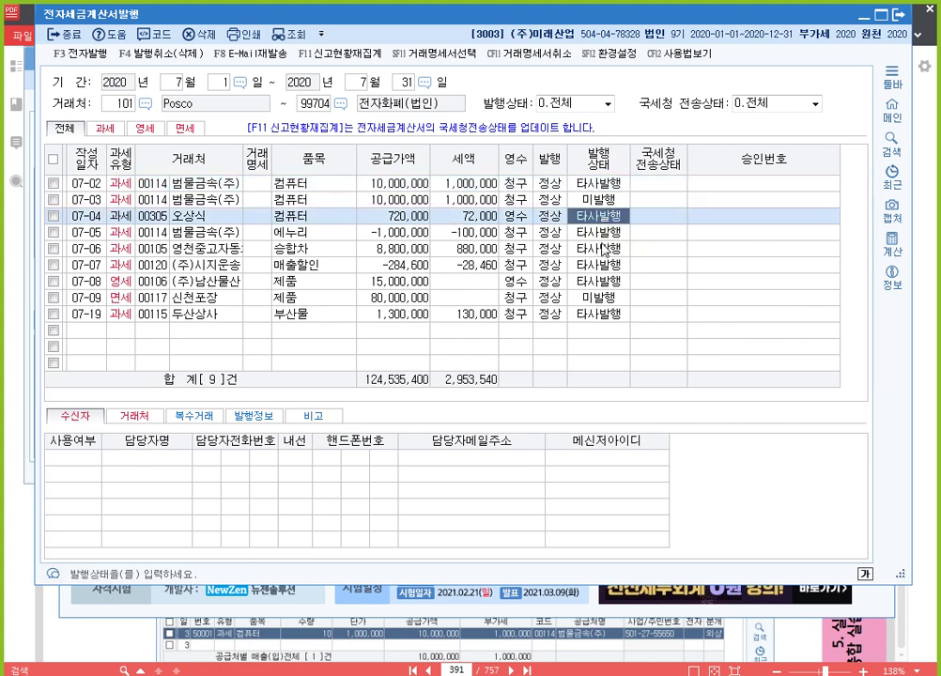
key("Down")
key("Down")
key("Down")
key("Down")
key("Up")
key("Up")
key("Up")
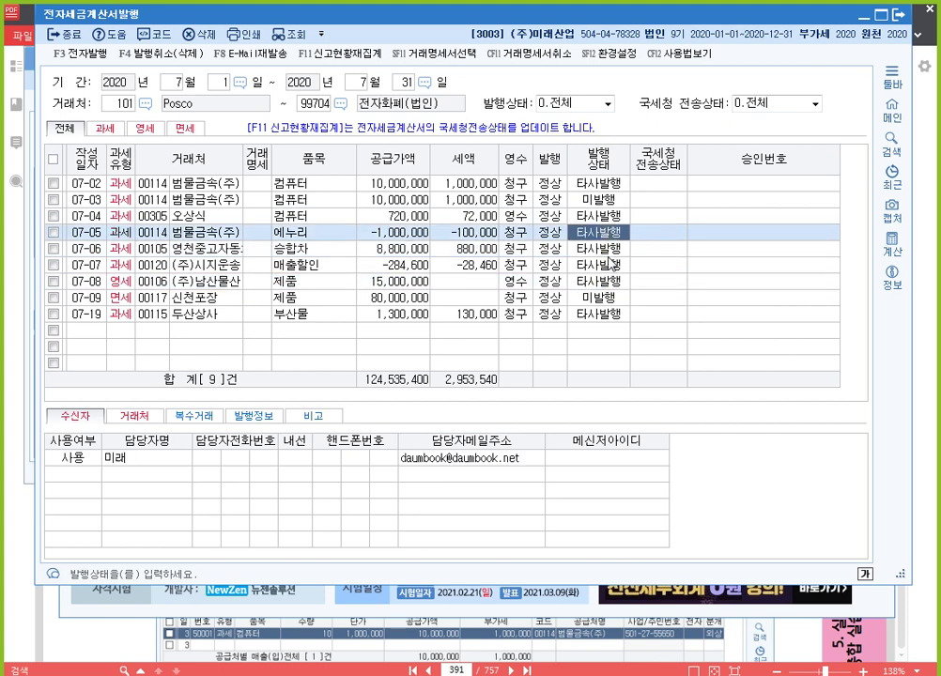
key("Up")
key("Up")
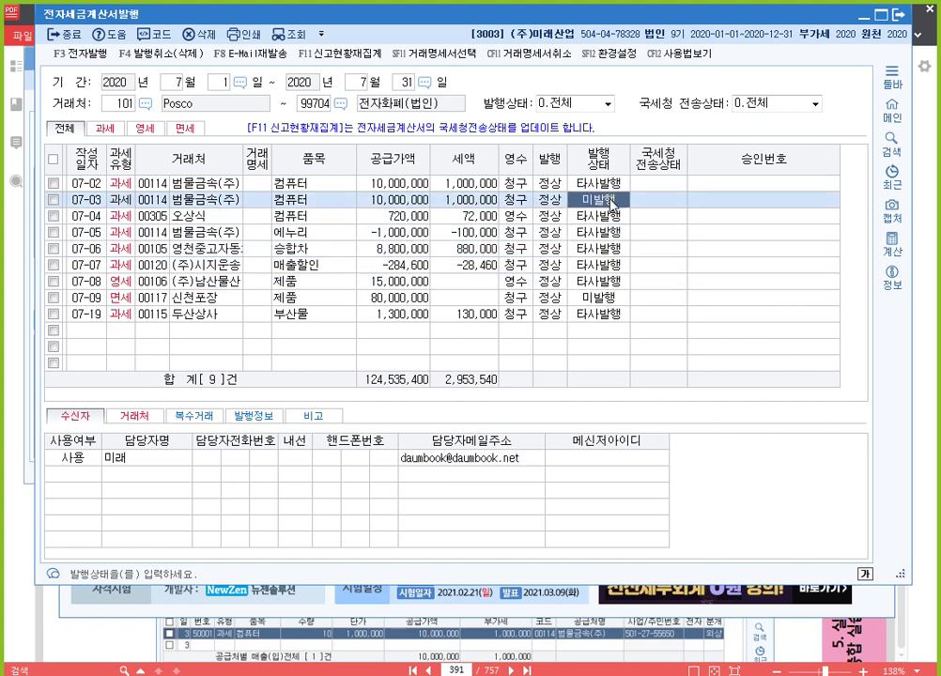
left_click(613, 307)
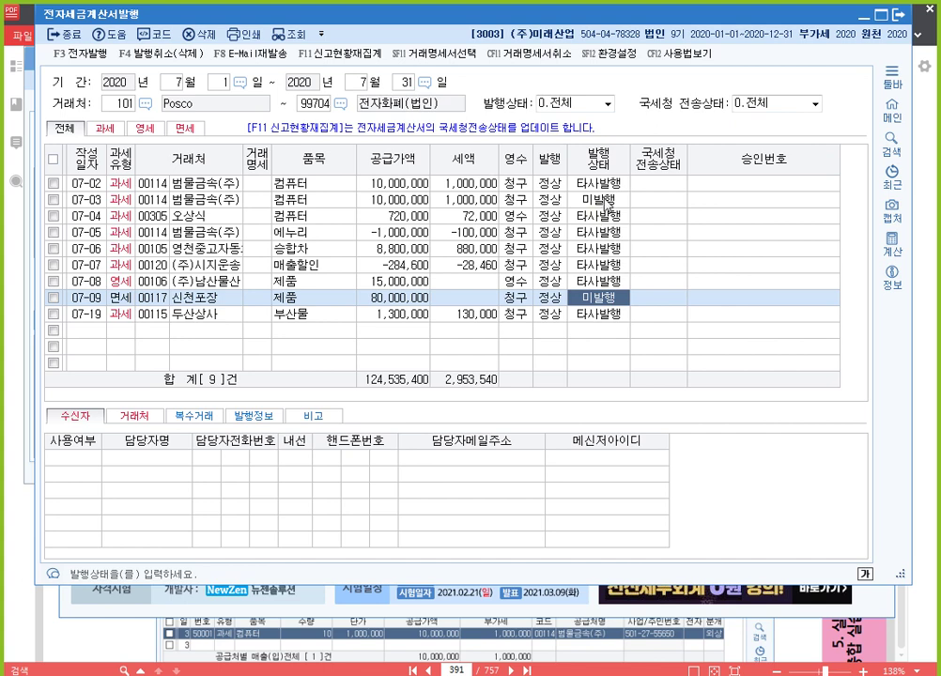
left_click(606, 200)
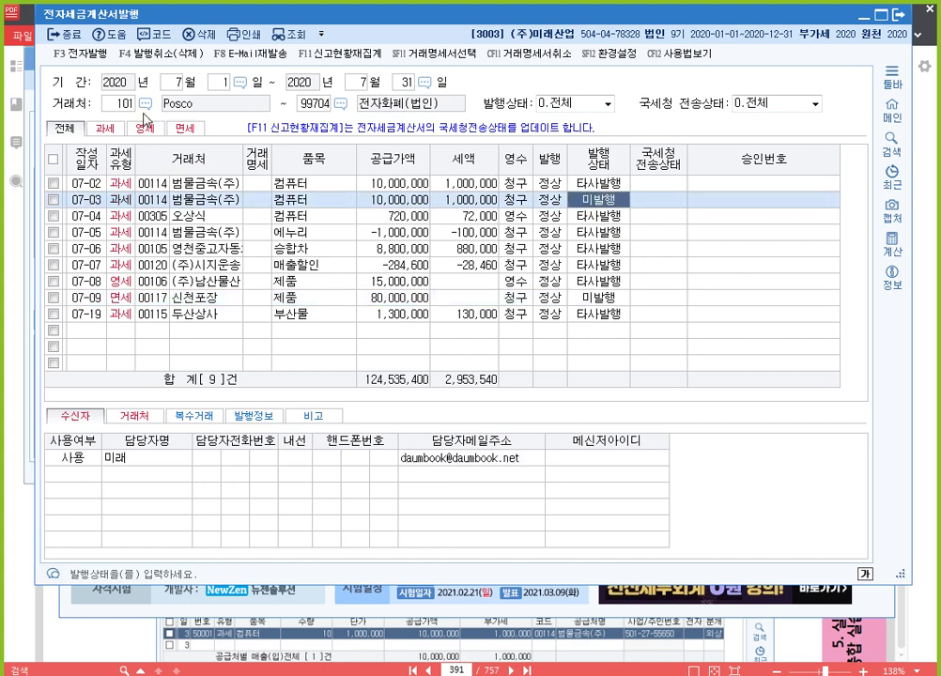
Step: Select the 07-03 컴퓨터 invoice for 범물금속(주) and start its electronic issuance (전자발행)
left_click(53, 200)
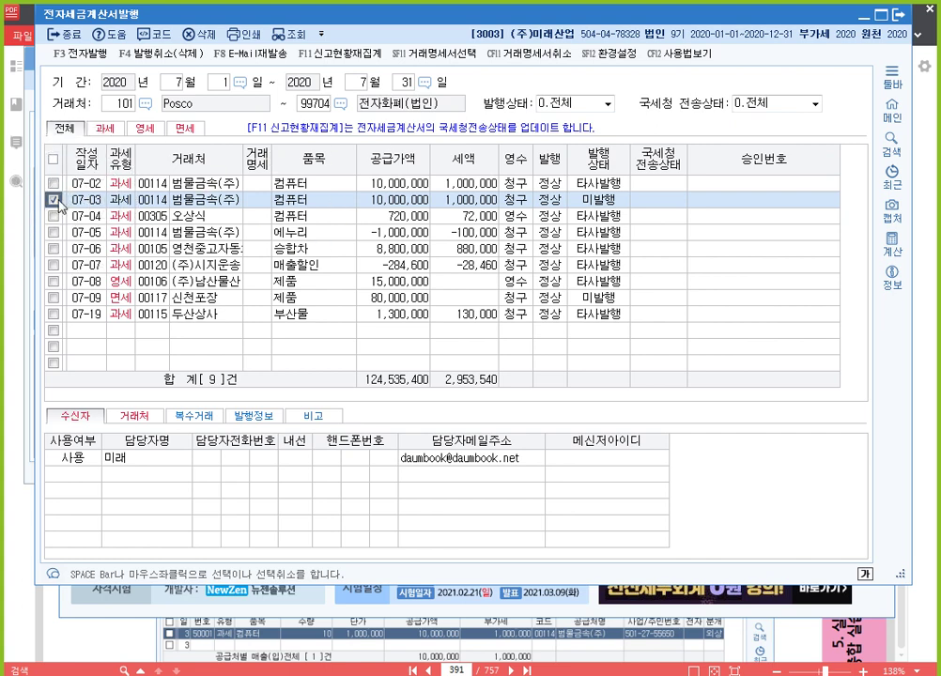
key("ctrl+1")
left_click_drag(43, 43, 122, 70)
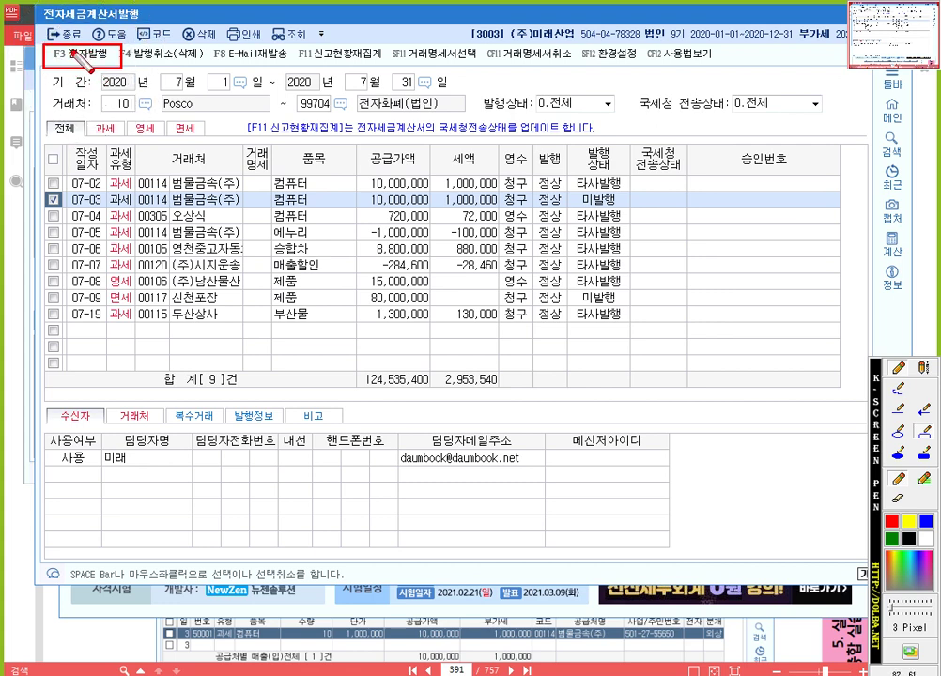
left_click_drag(65, 214, 65, 212)
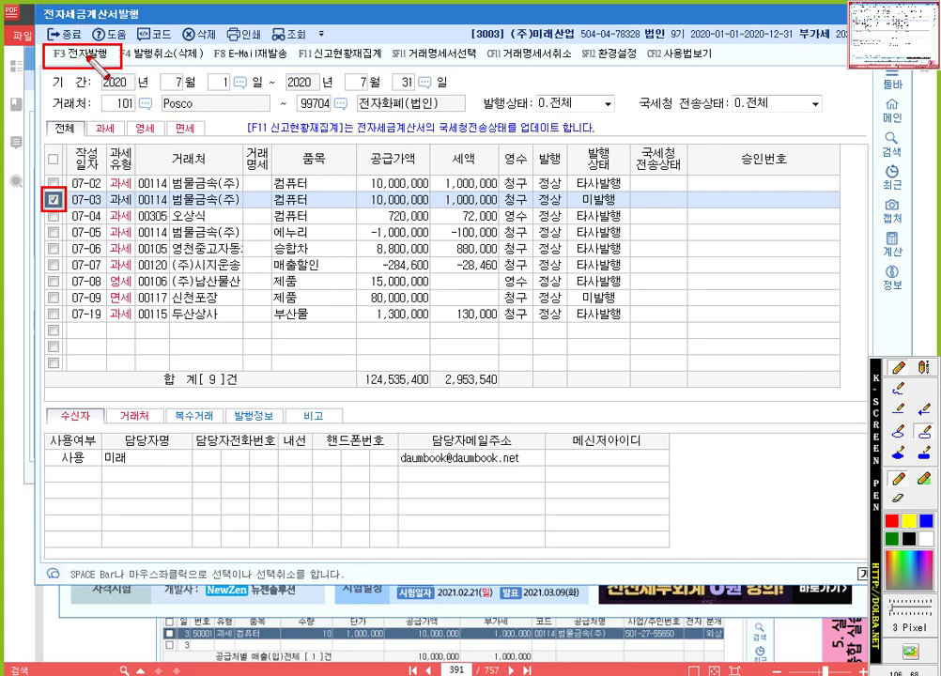
key("Escape")
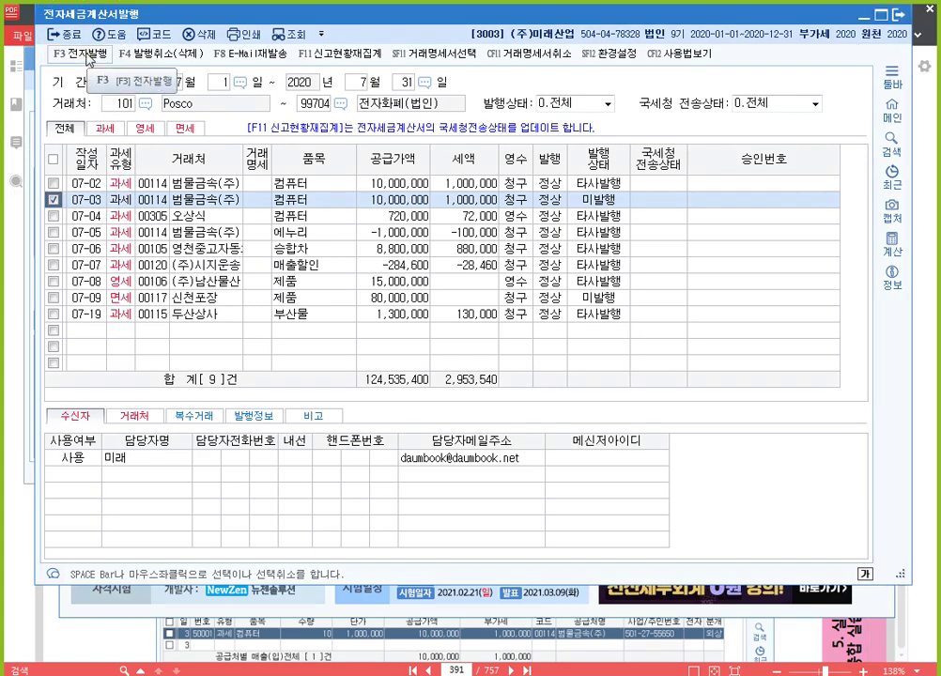
key("F11")
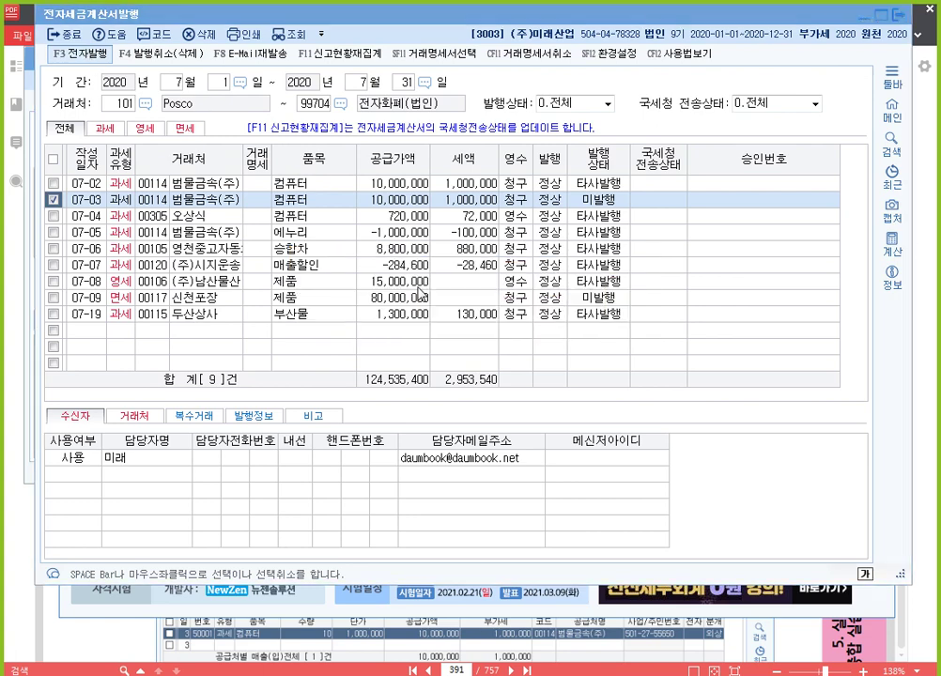
Step: Issue the selected 07-03 컴퓨터 electronic tax invoice for 범물금속(주) and confirm the issuance of one invoice
key("F3")
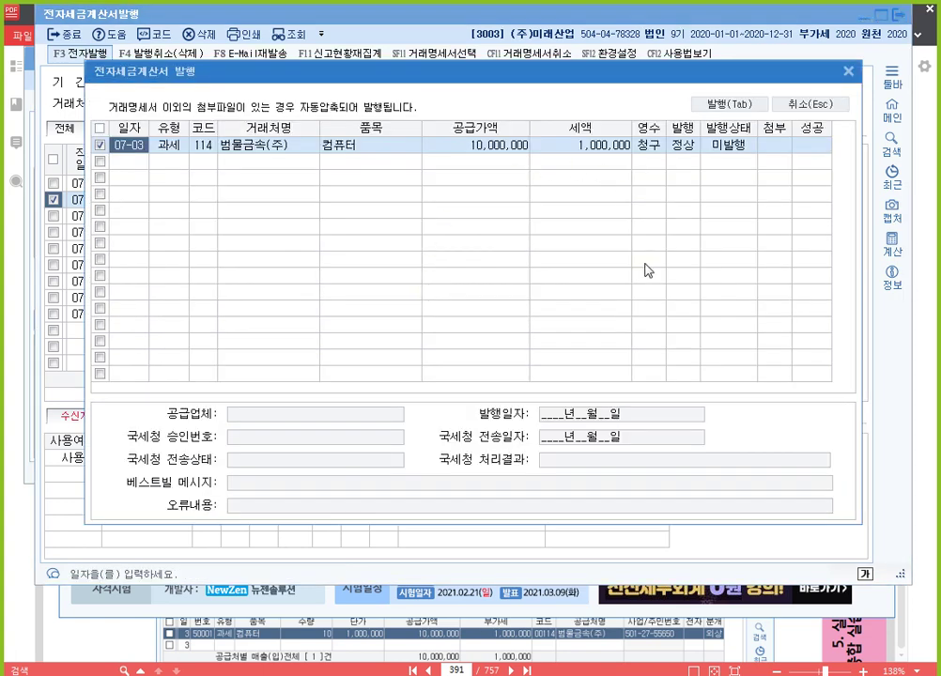
key("ctrl+F1")
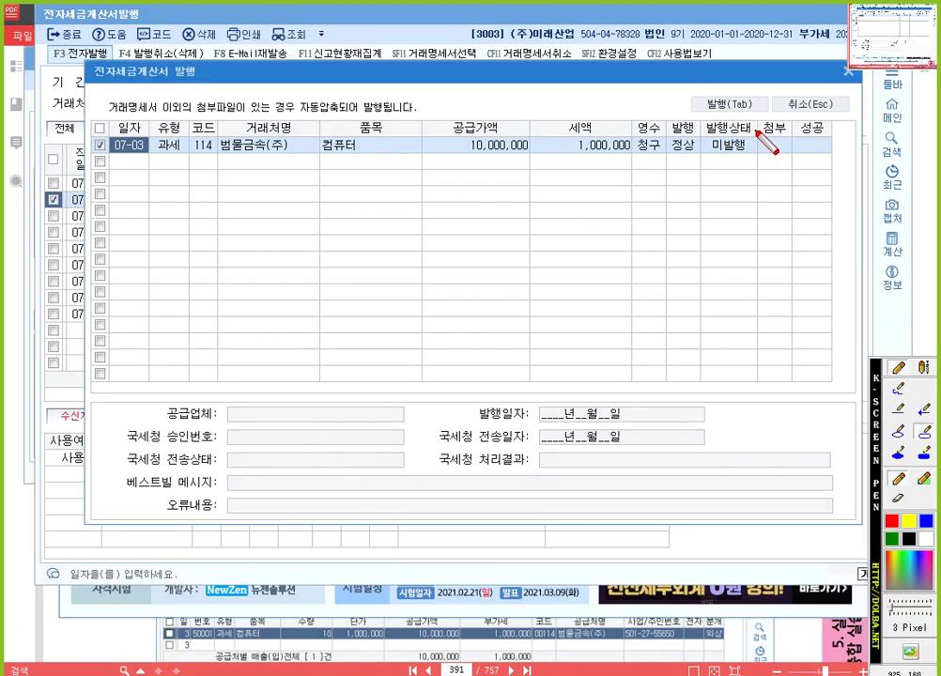
left_click_drag(684, 90, 773, 115)
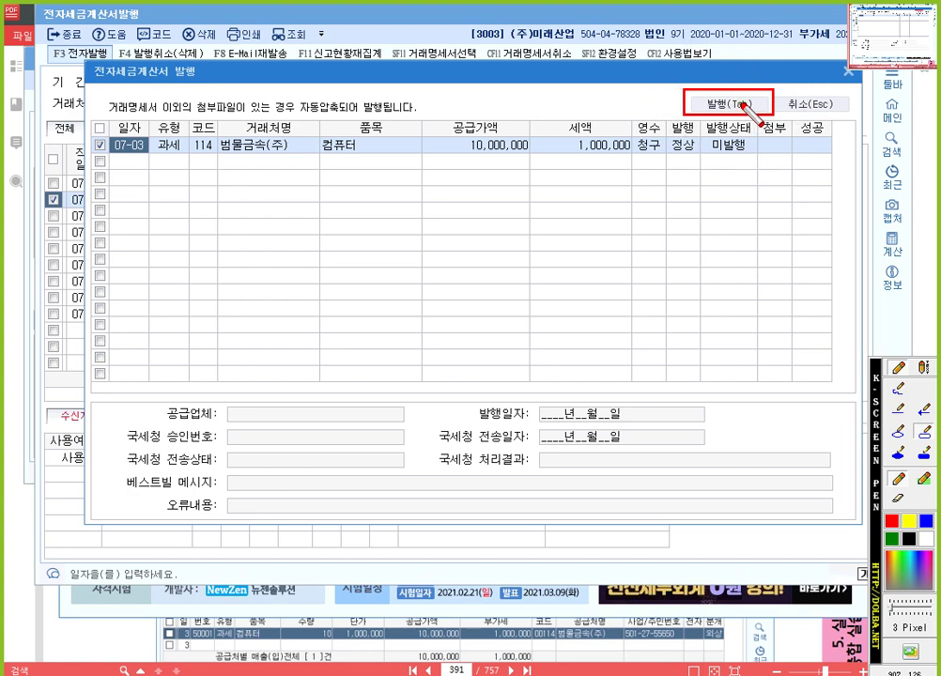
key("ctrl+F1")
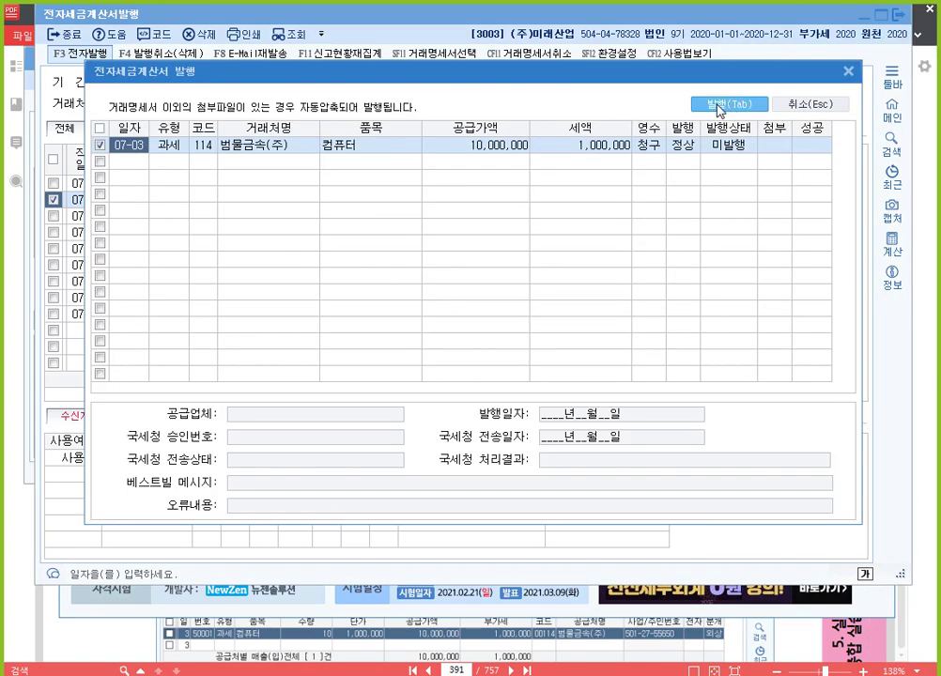
left_click(719, 110)
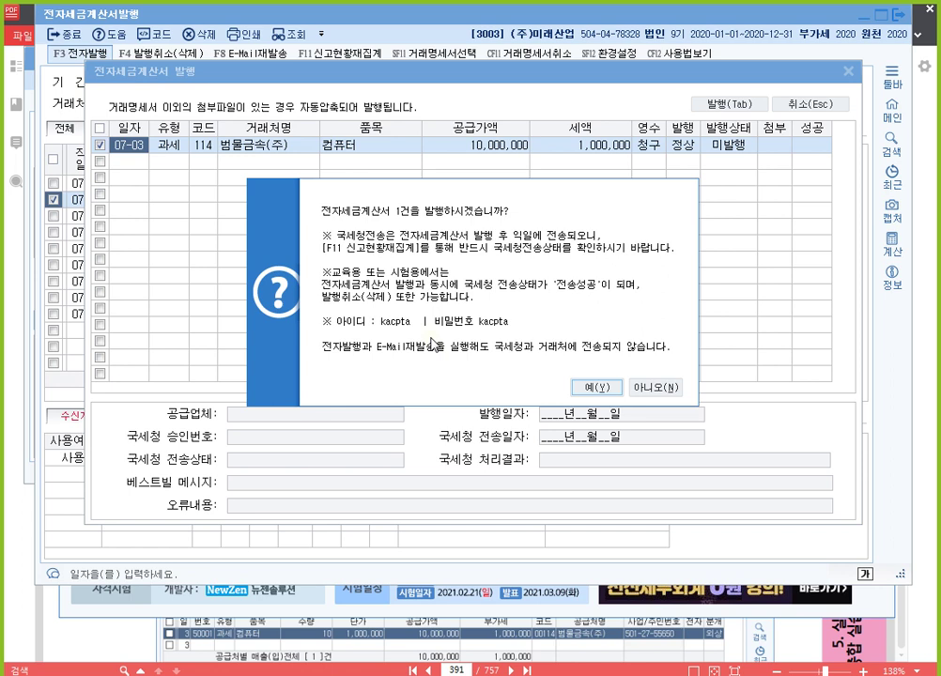
left_click(593, 390)
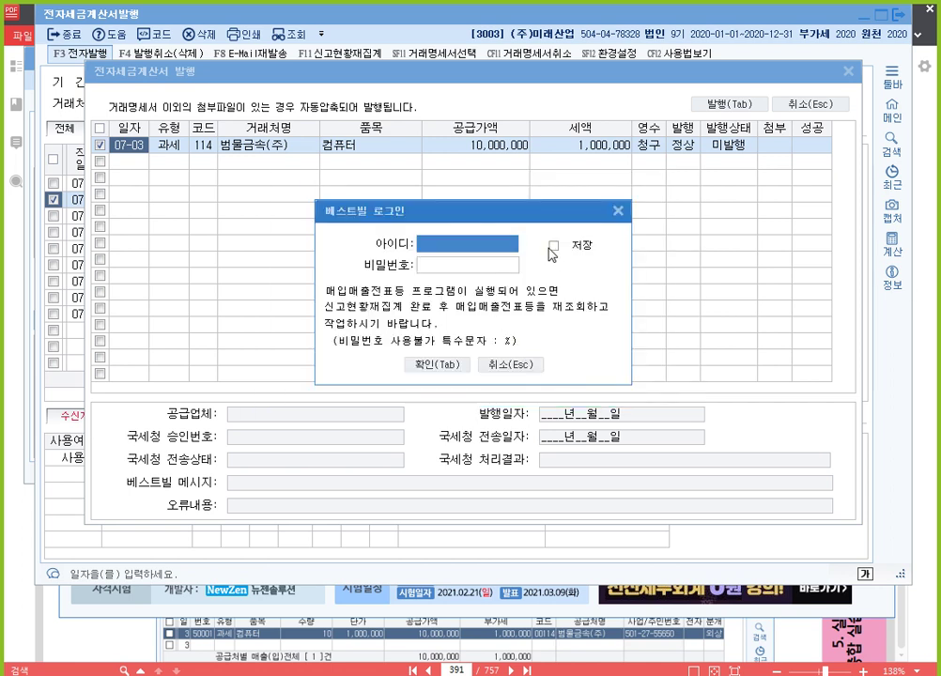
Step: Log in to 베스트빌 with the account ID and account password, with the login details saved (저장)
type("kap")
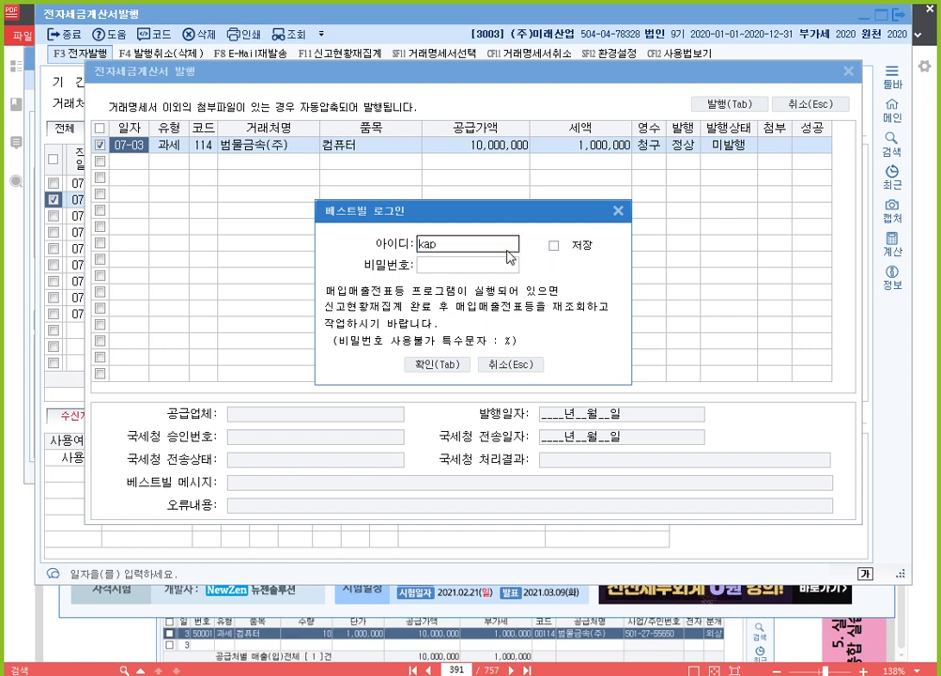
key("BackSpace")
type("cpta")
key("Return")
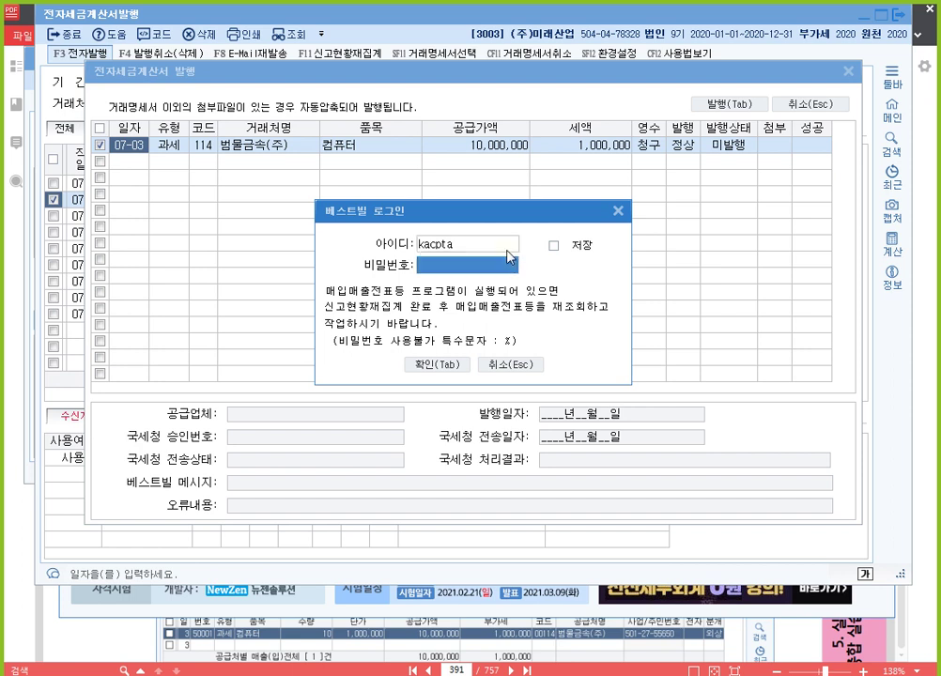
type("******")
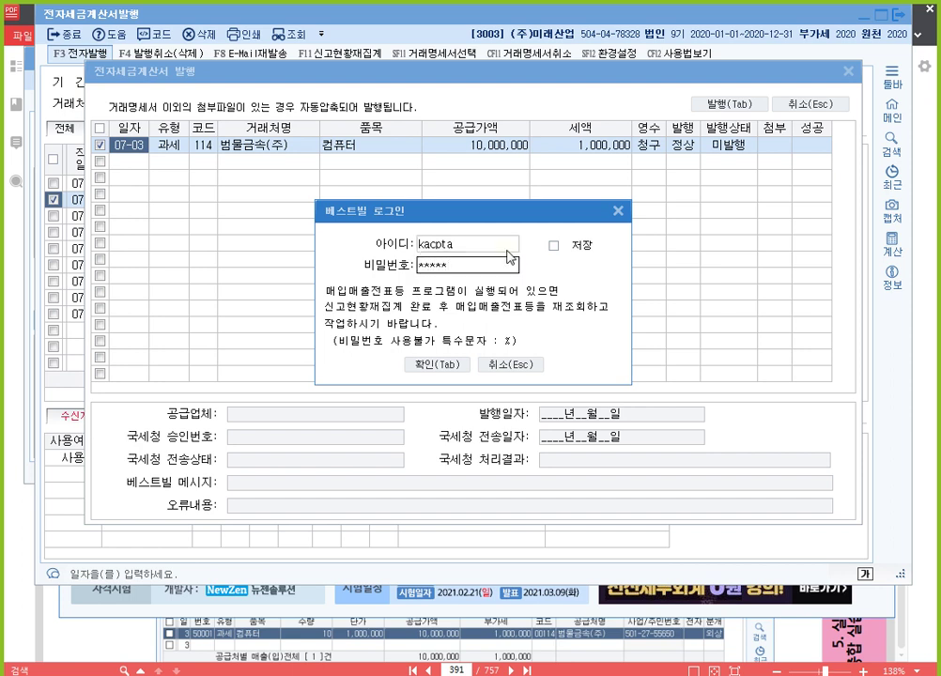
left_click(553, 246)
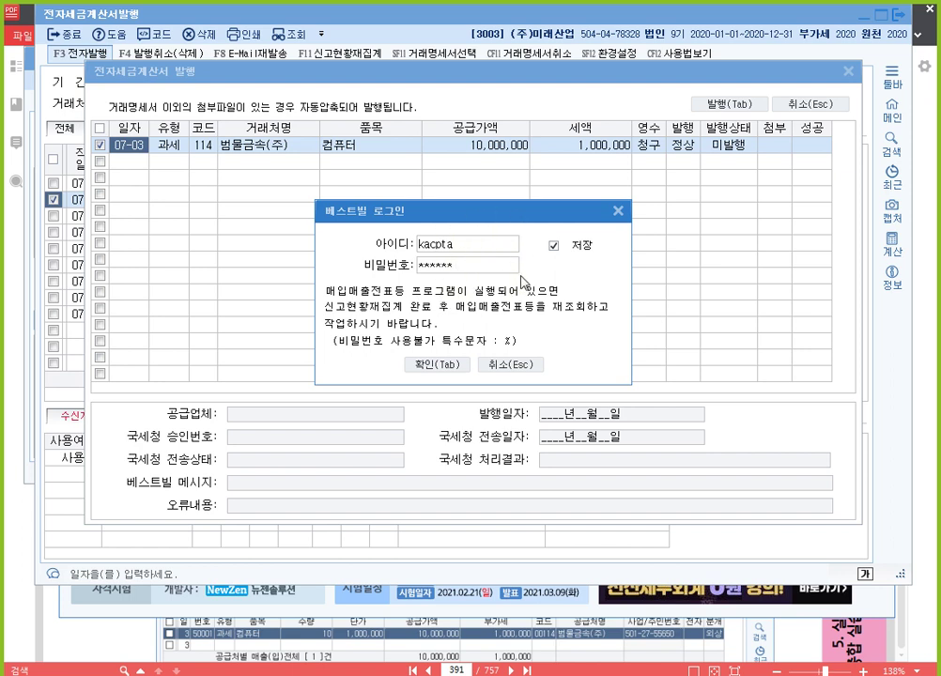
left_click(452, 366)
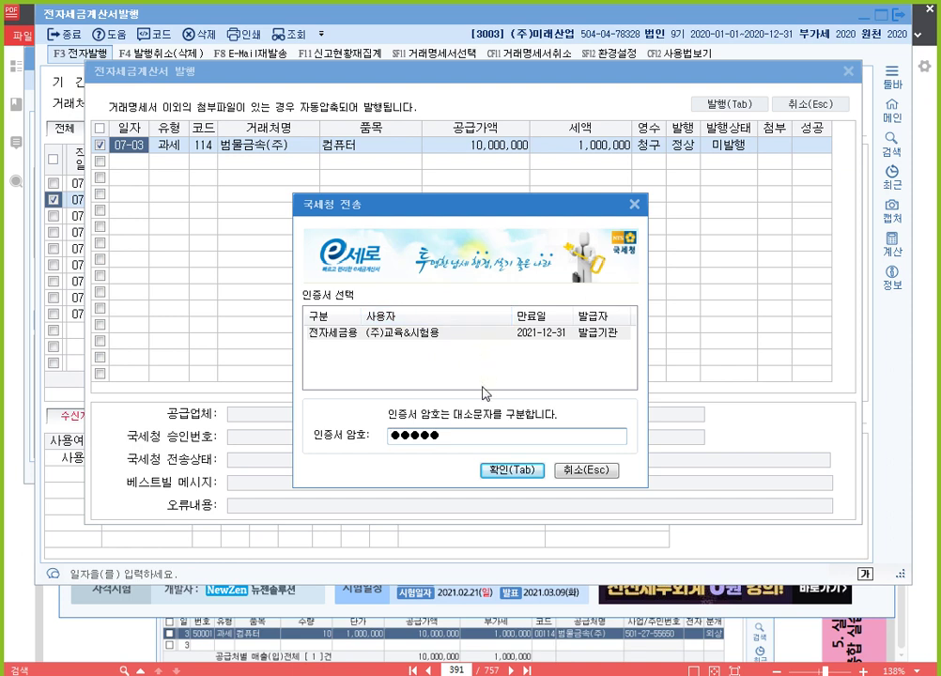
Step: Authorize the 국세청 전송 with the 전자세금용 certificate, close the issuance dialog, and check the invoice's approval number (승인번호)
left_click(510, 470)
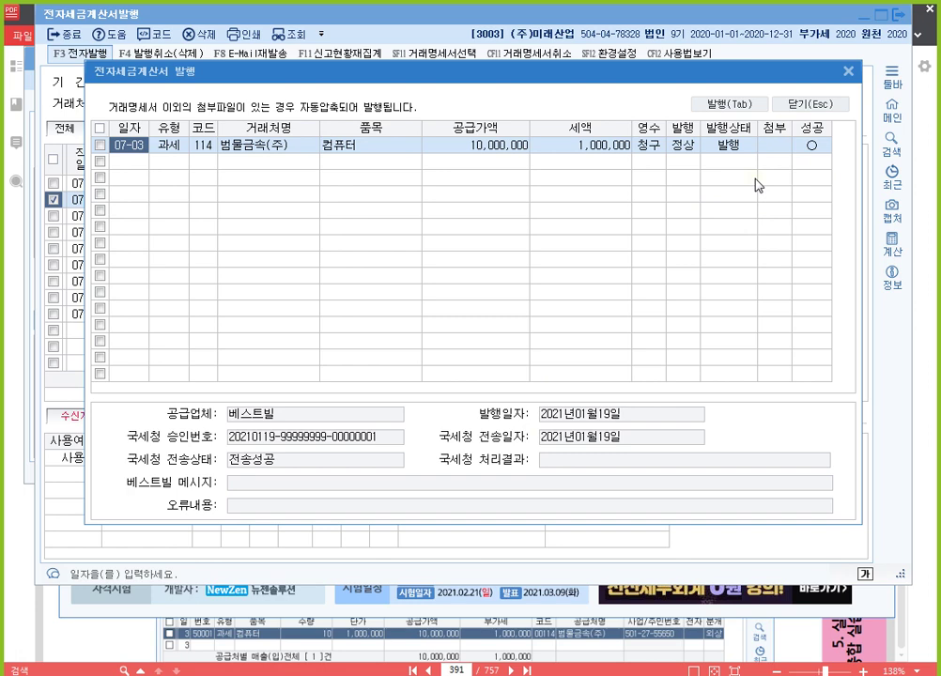
left_click(849, 73)
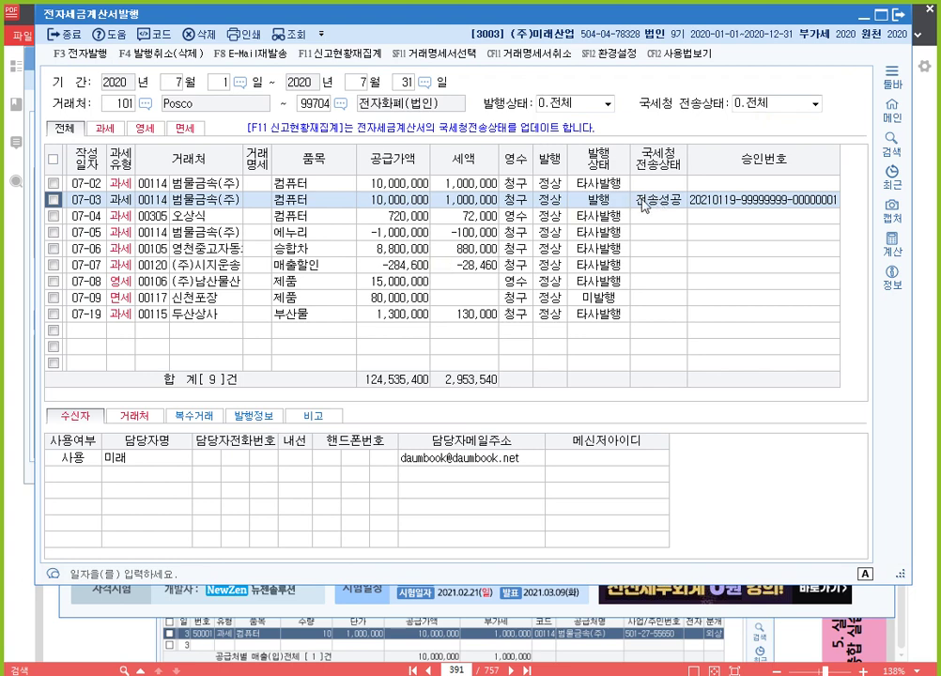
key("Return")
key("Return")
key("Return")
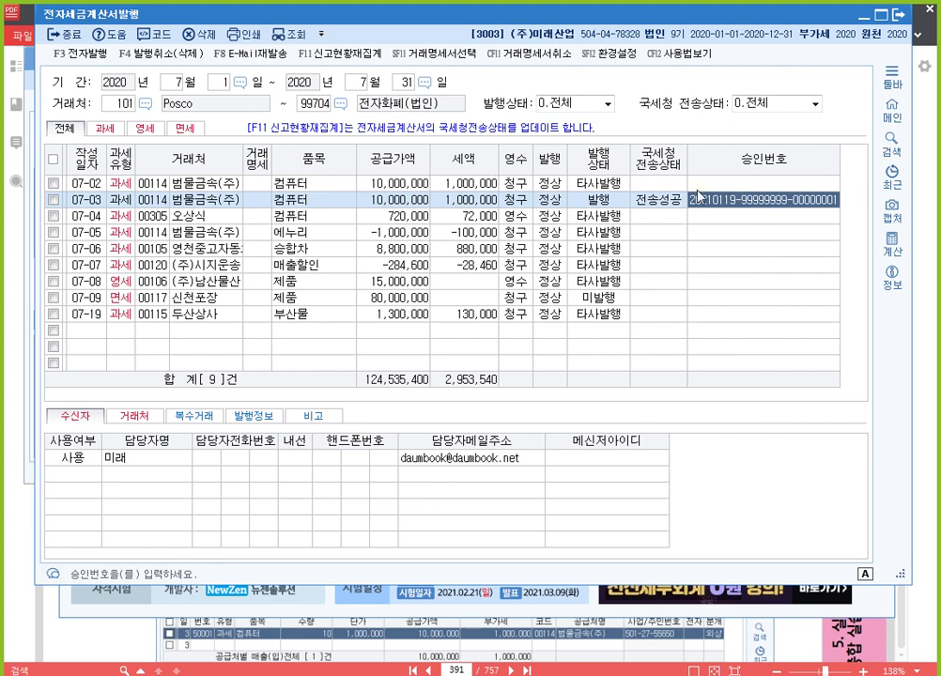
Step: Return to 매입매출전표입력, reload the July 3 vouchers and check the 전자 field of the 컴퓨터 sale
left_click(899, 15)
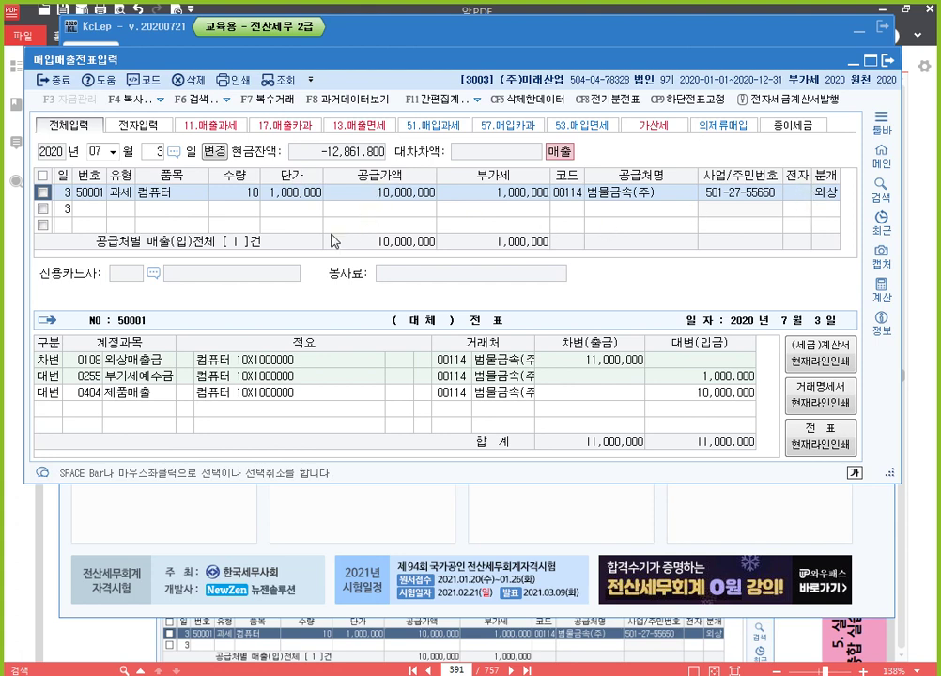
left_click(148, 154)
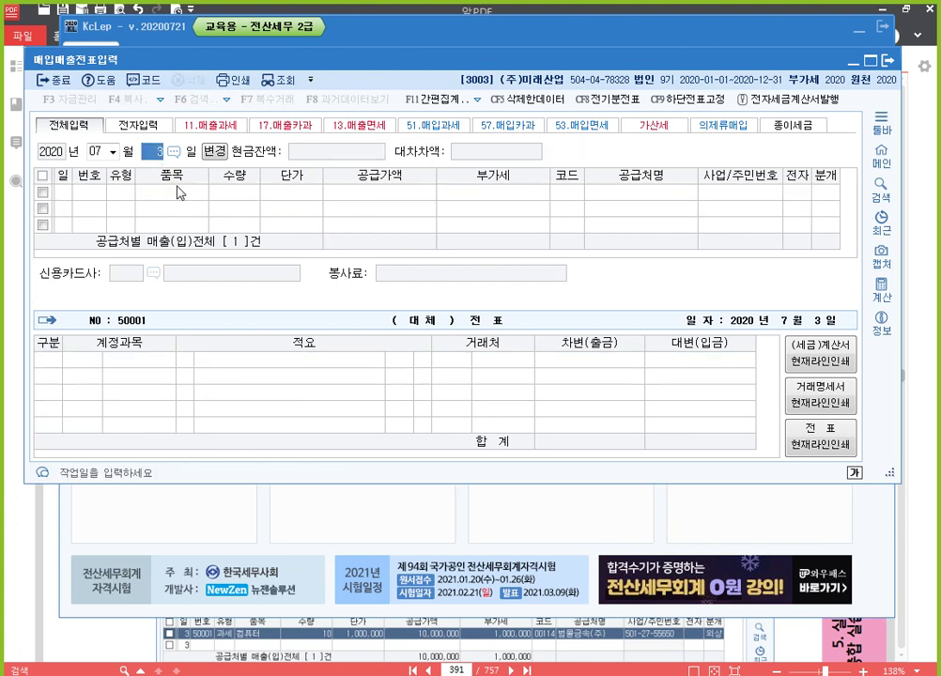
key("Return")
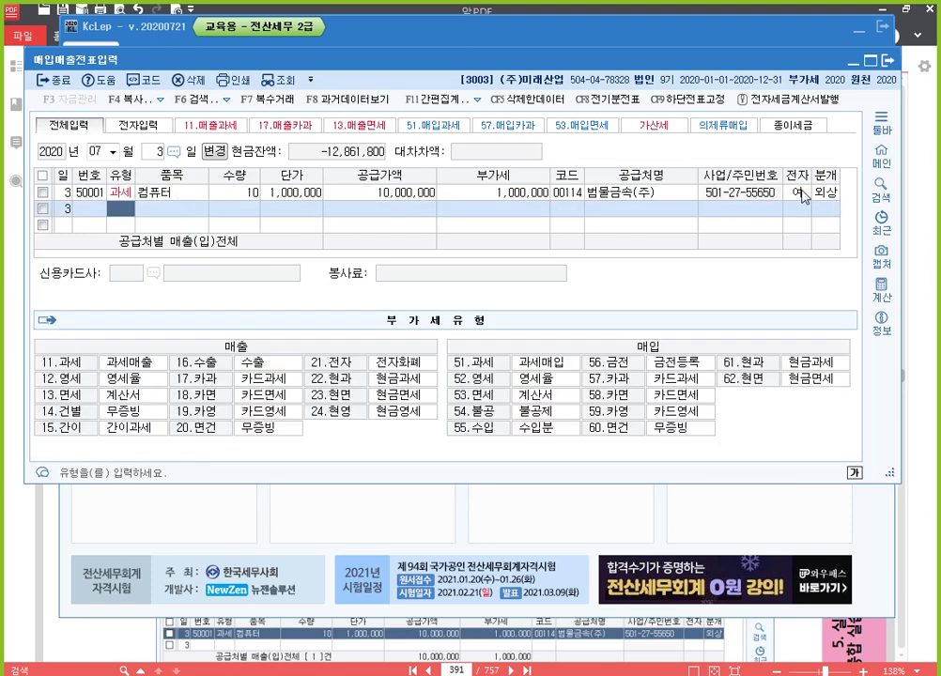
left_click(753, 193)
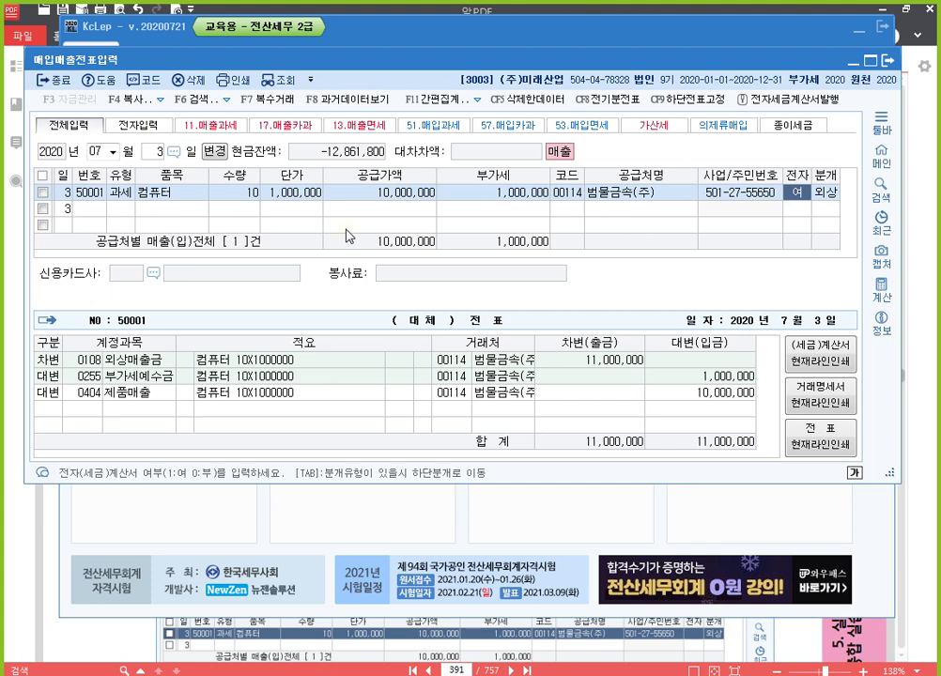
Step: Switch to the PDF textbook and highlight the July 5 return case in section 8, 수정세금계산서 발행, on page 394
key("alt+Tab")
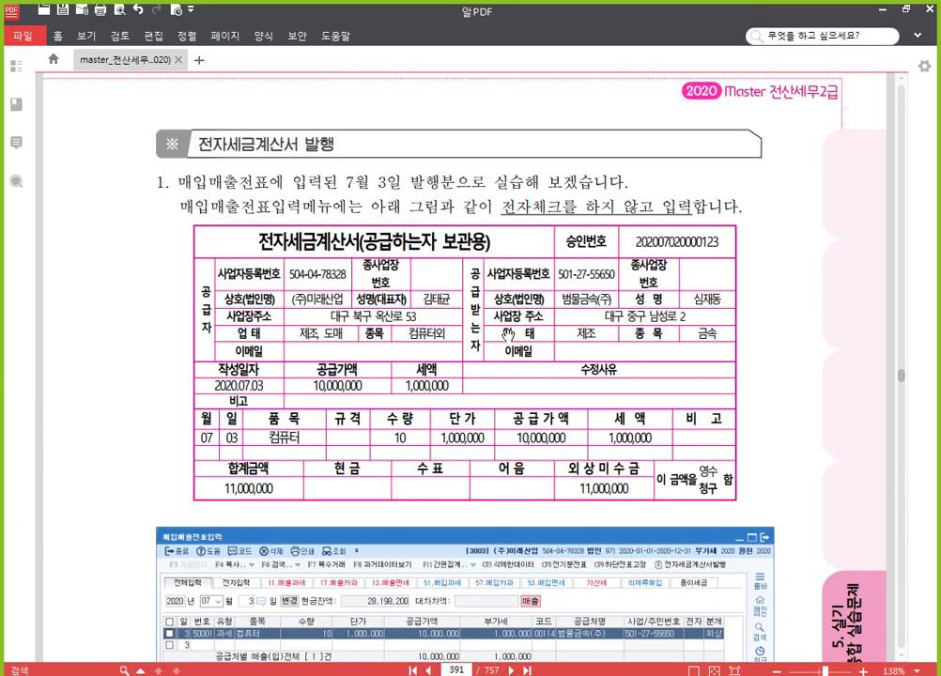
scroll(507, 336, "down", 5)
scroll(486, 371, "down", 20)
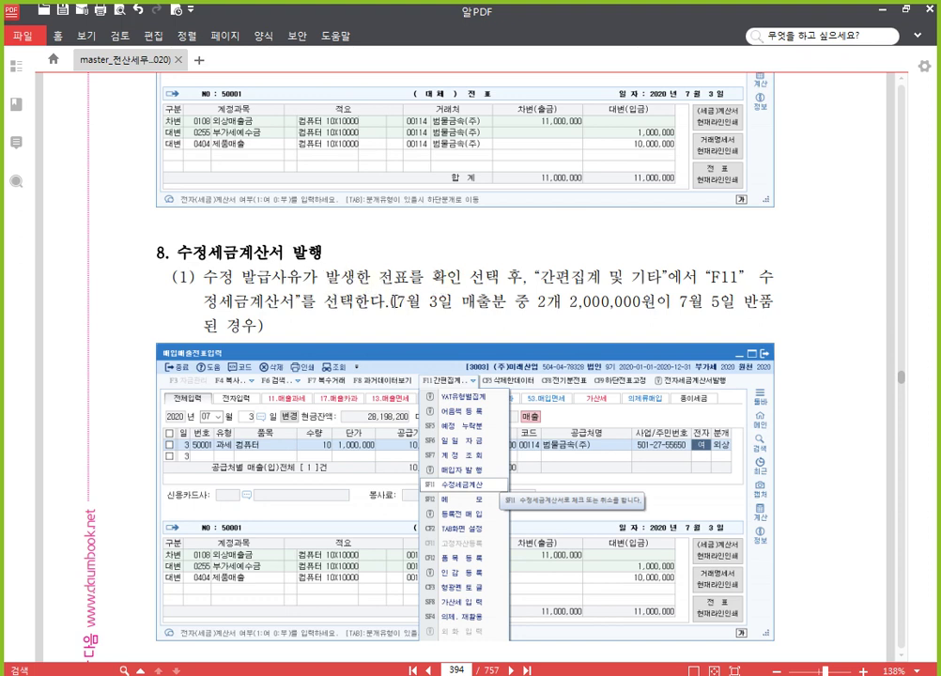
left_click_drag(395, 300, 393, 330)
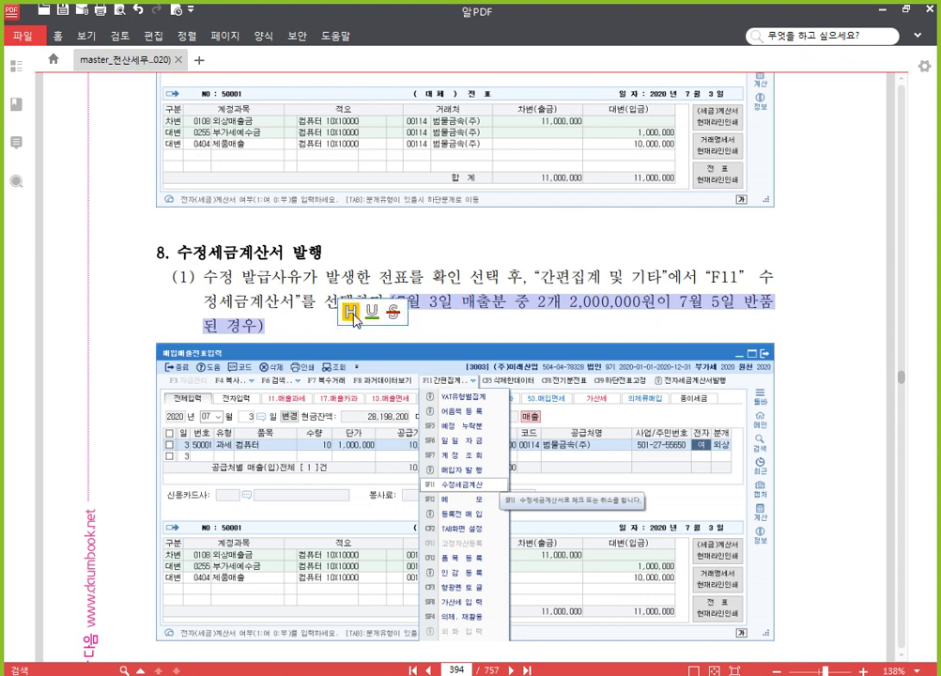
left_click(351, 314)
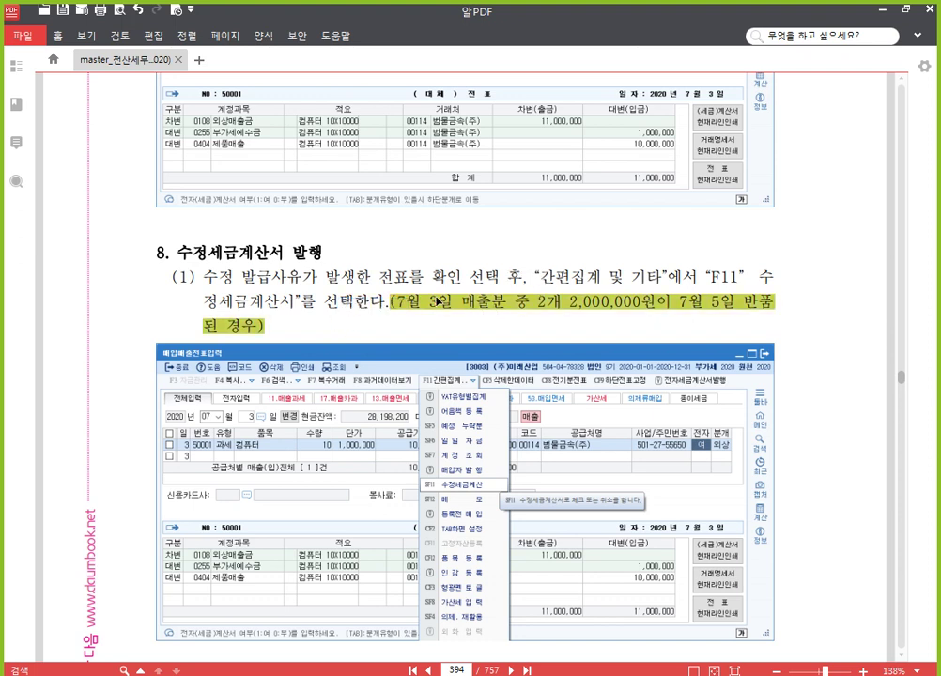
left_click(436, 301)
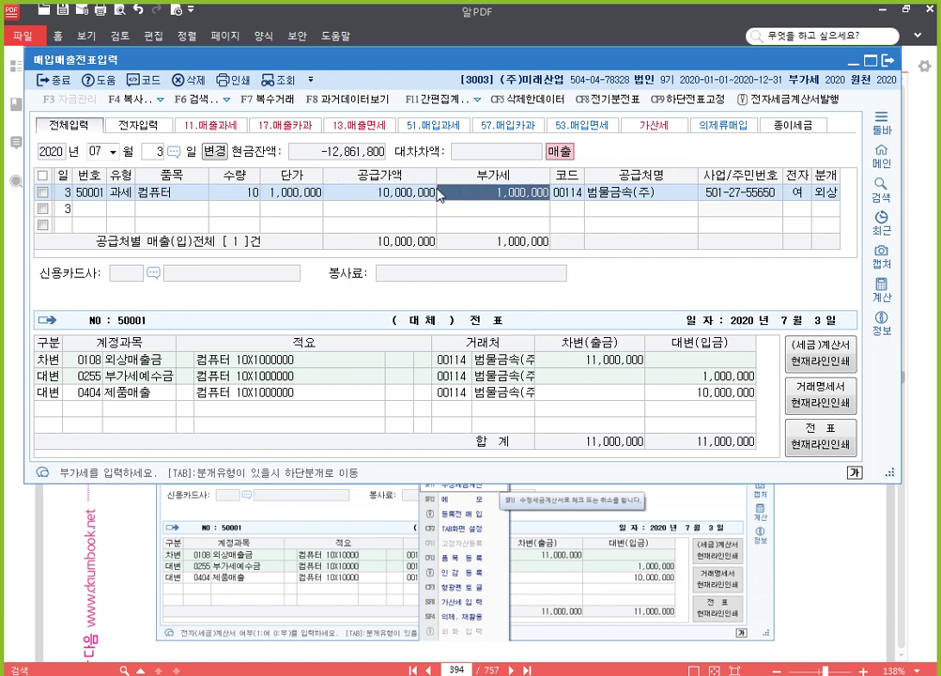
left_click(317, 194)
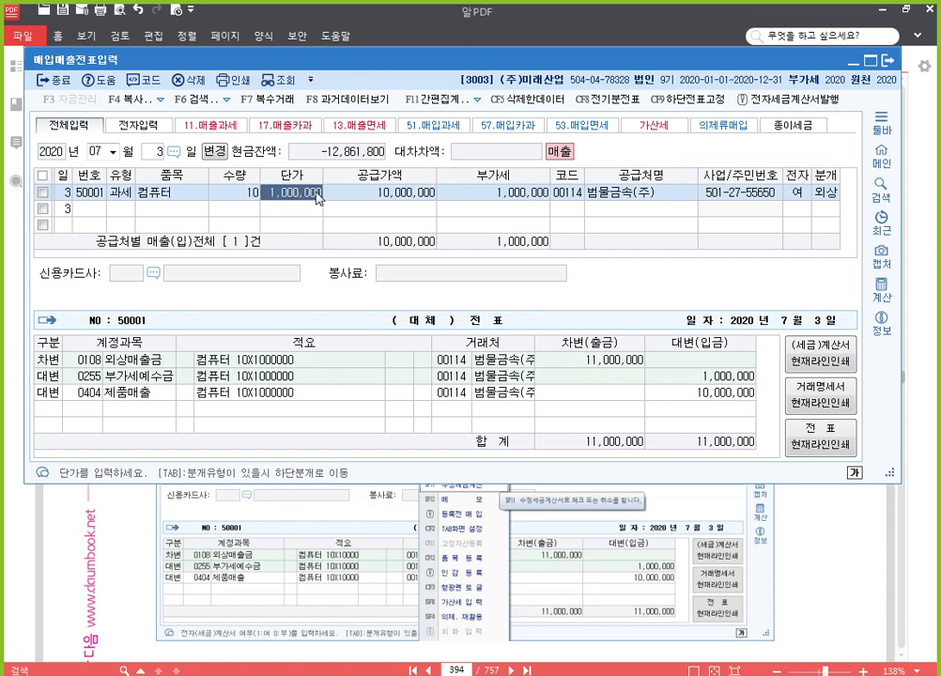
left_click(400, 199)
key("ctrl+2")
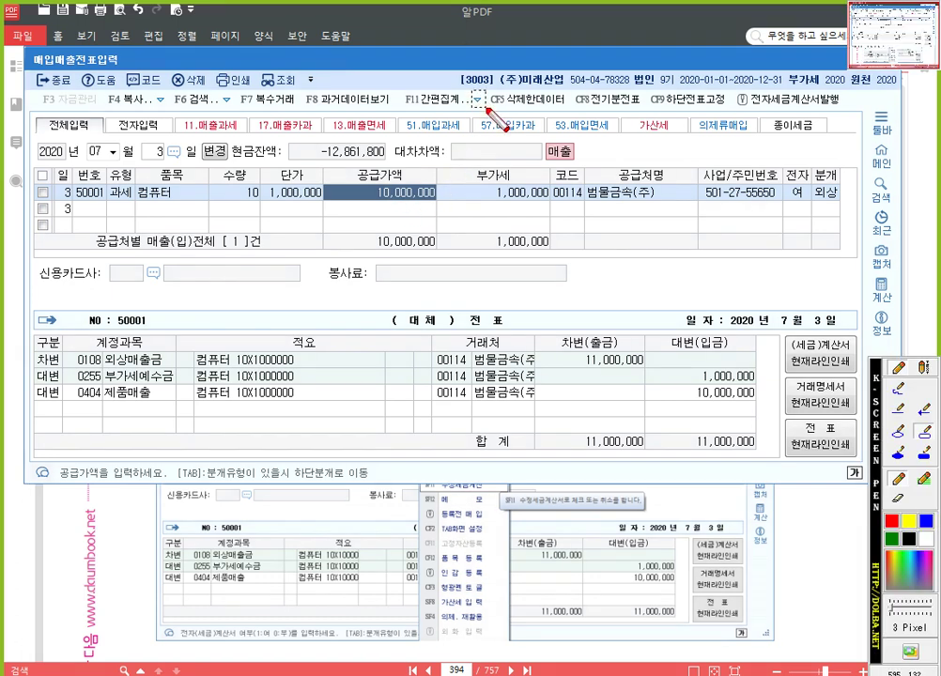
left_click_drag(473, 94, 484, 106)
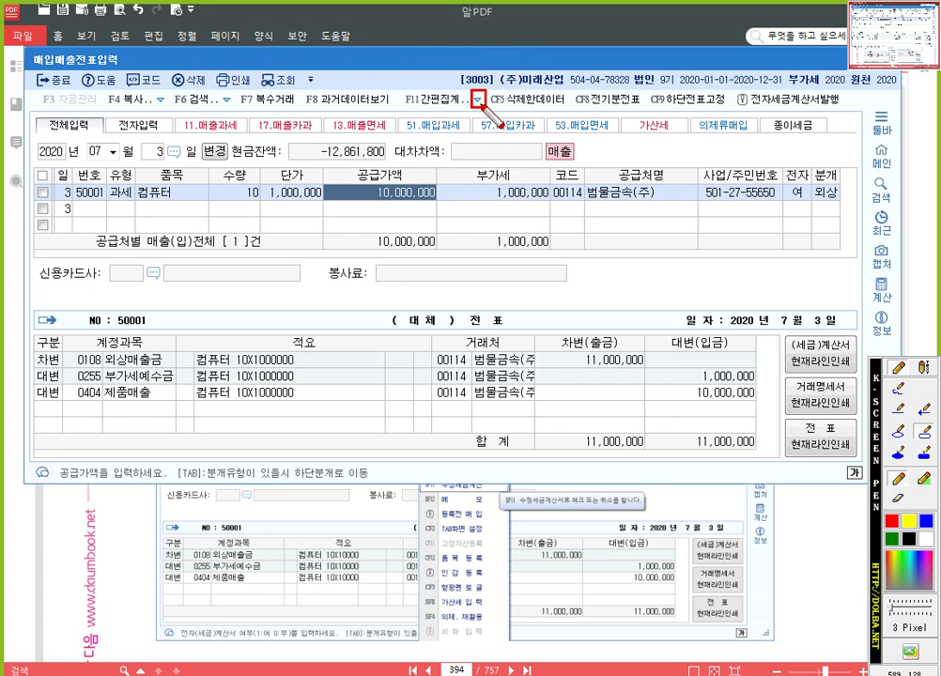
key("Escape")
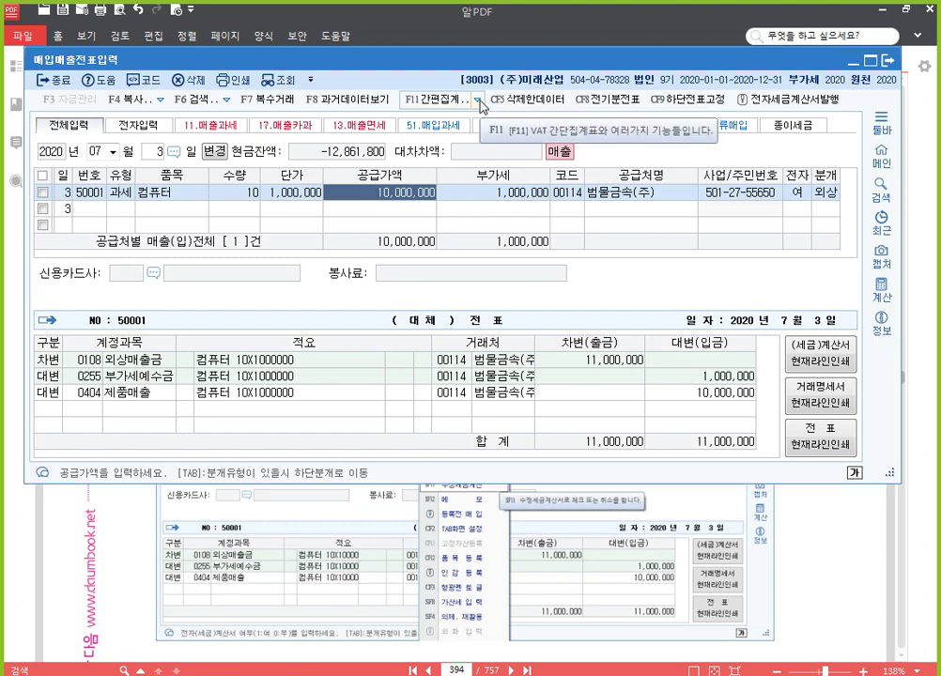
left_click(479, 99)
left_click(479, 99)
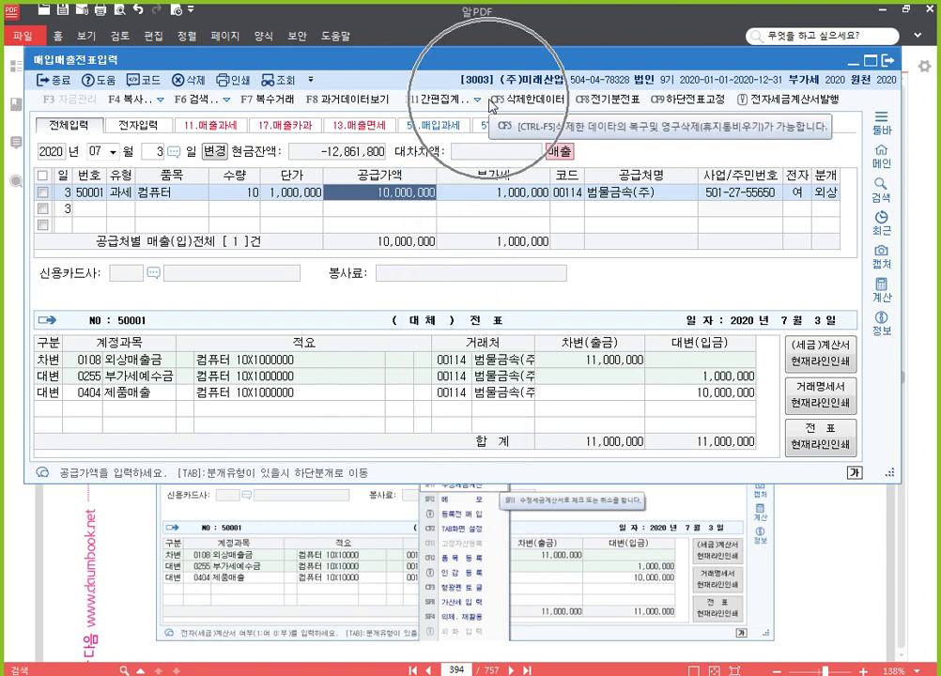
left_click(480, 100)
key("F9")
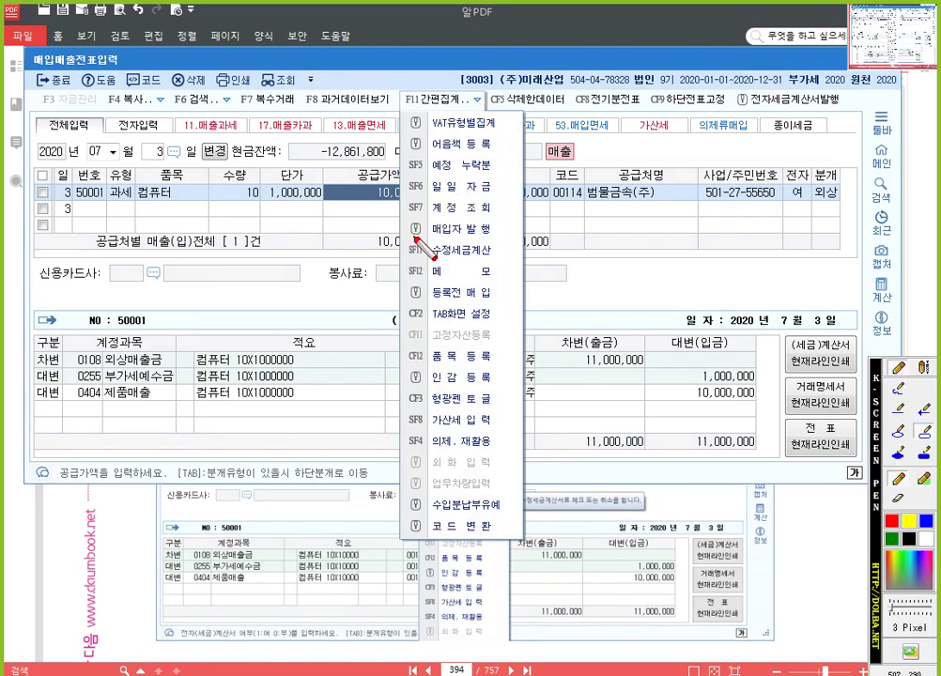
left_click_drag(401, 238, 520, 259)
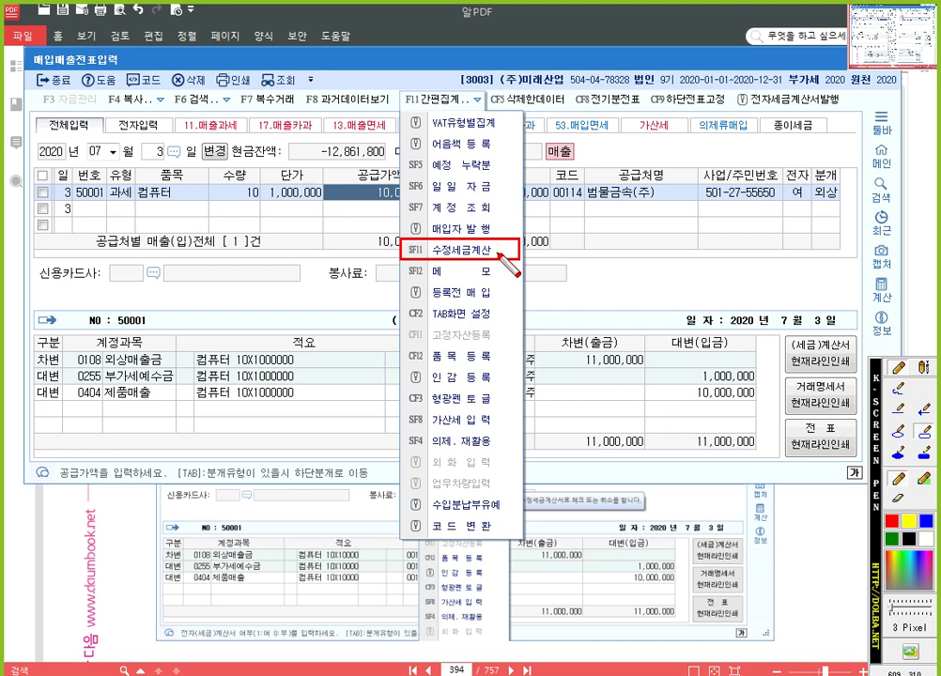
key("Escape")
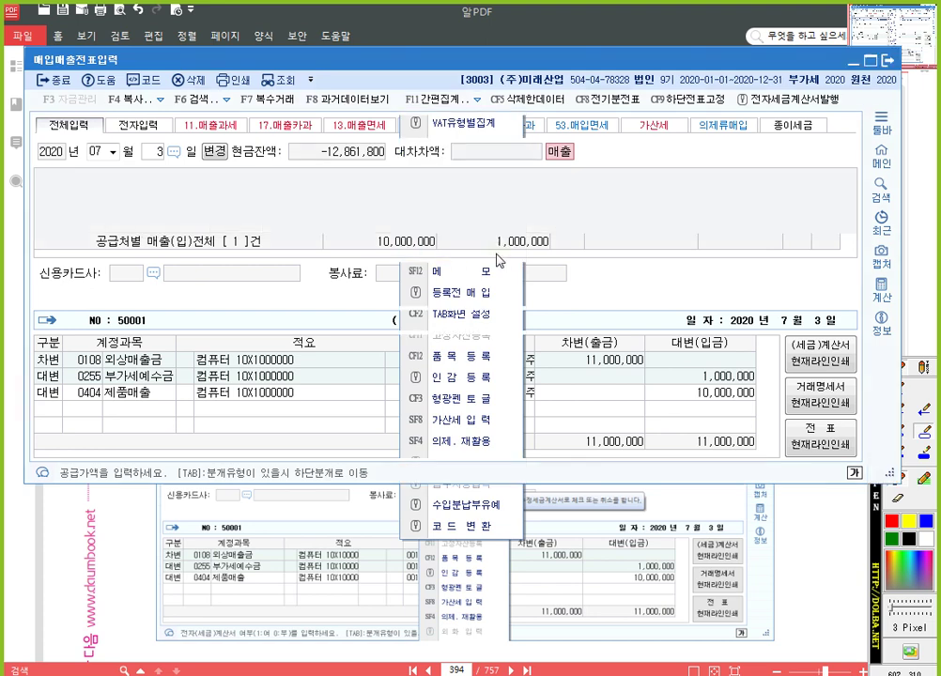
Step: Start a 수정세금계산서 for the July 3 컴퓨터 voucher and set its 사유 to 3.환입
left_click(474, 98)
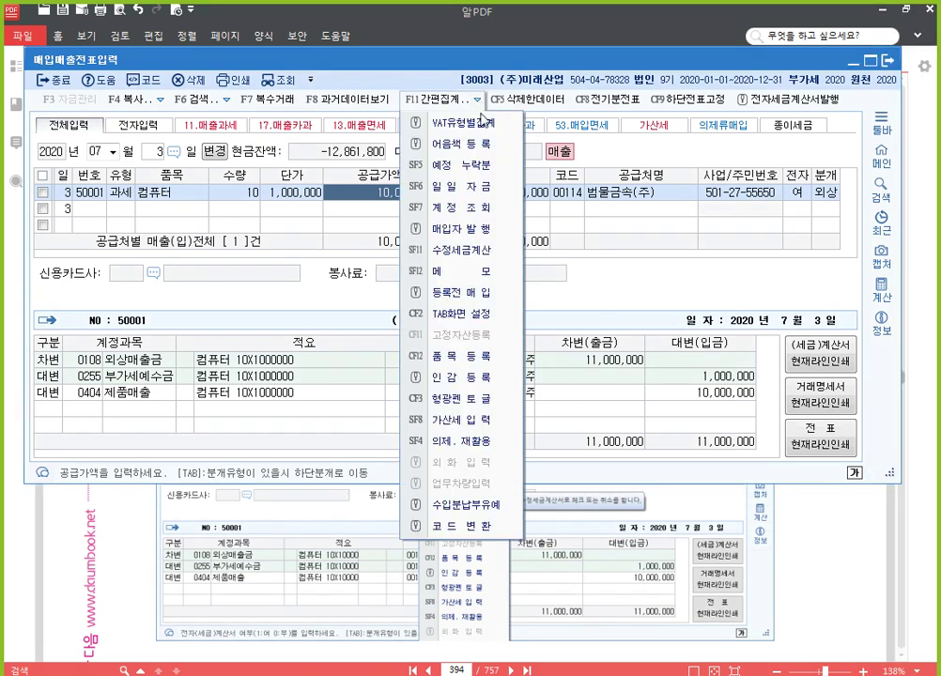
left_click(480, 251)
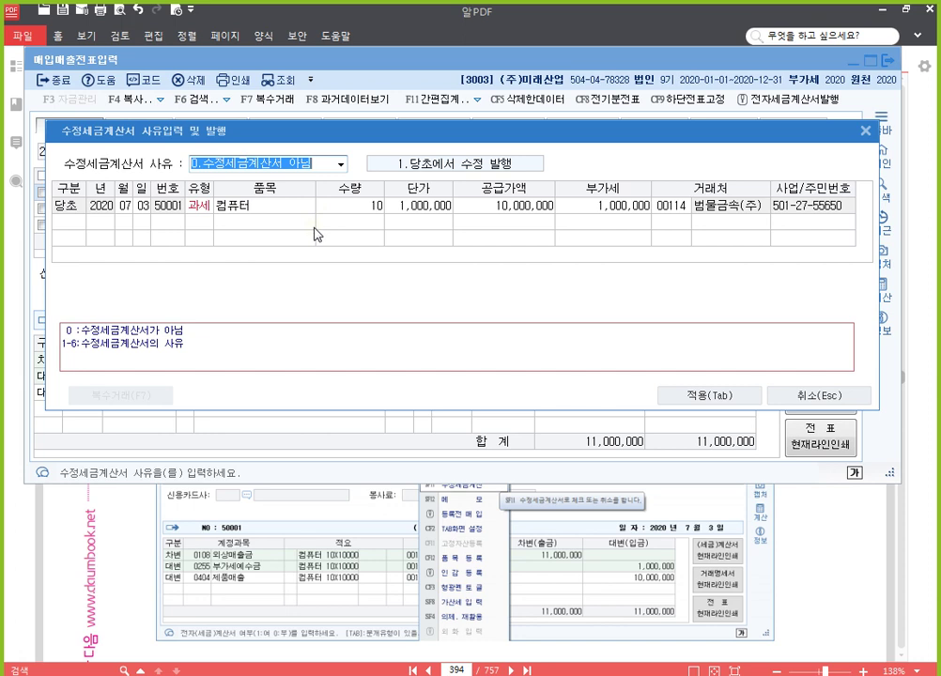
left_click(341, 164)
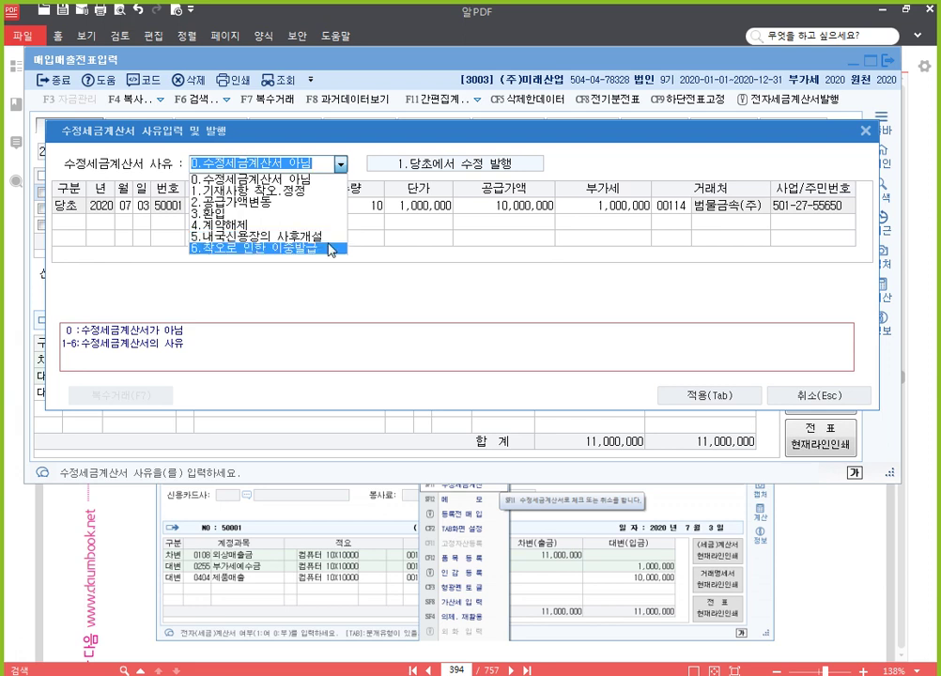
left_click(294, 218)
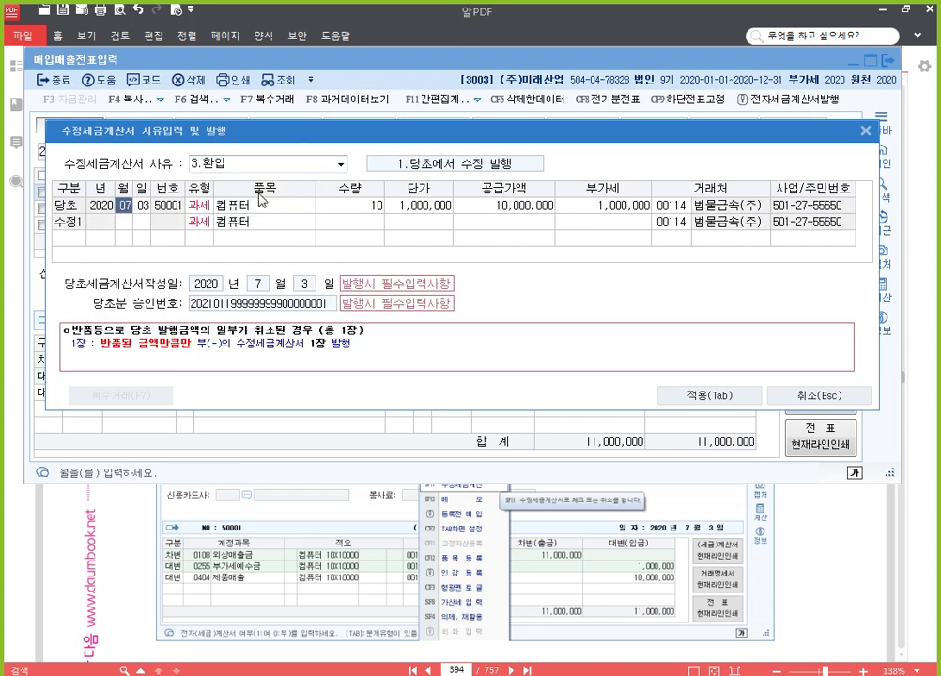
Step: Complete the 수정1 line with the date July 5, quantity -2 and unit price 1,000,000, apply it, and accept viewing the added data
left_click(124, 221)
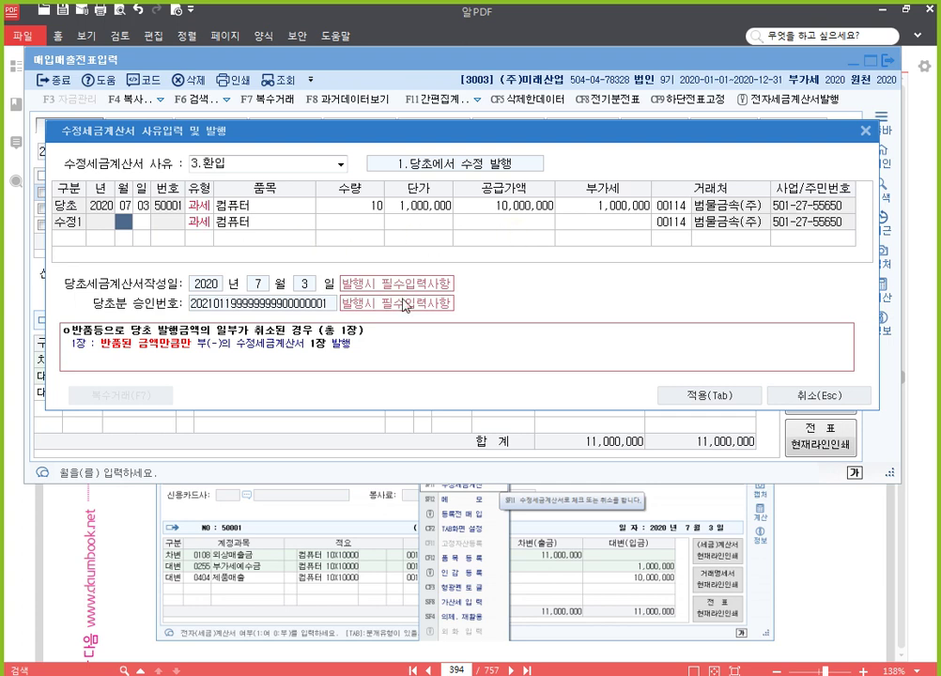
type("07")
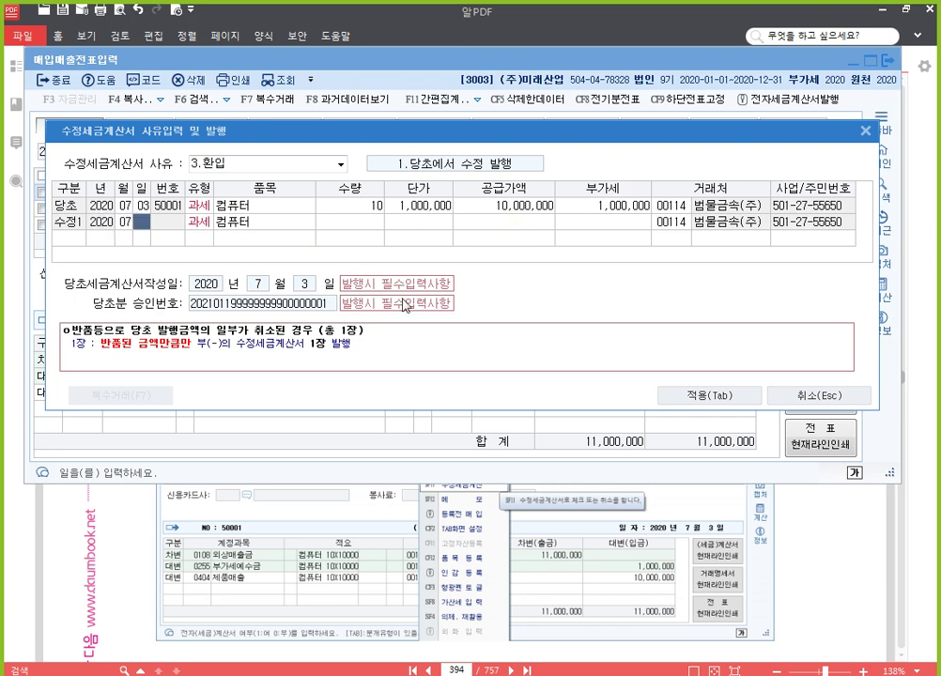
type("05")
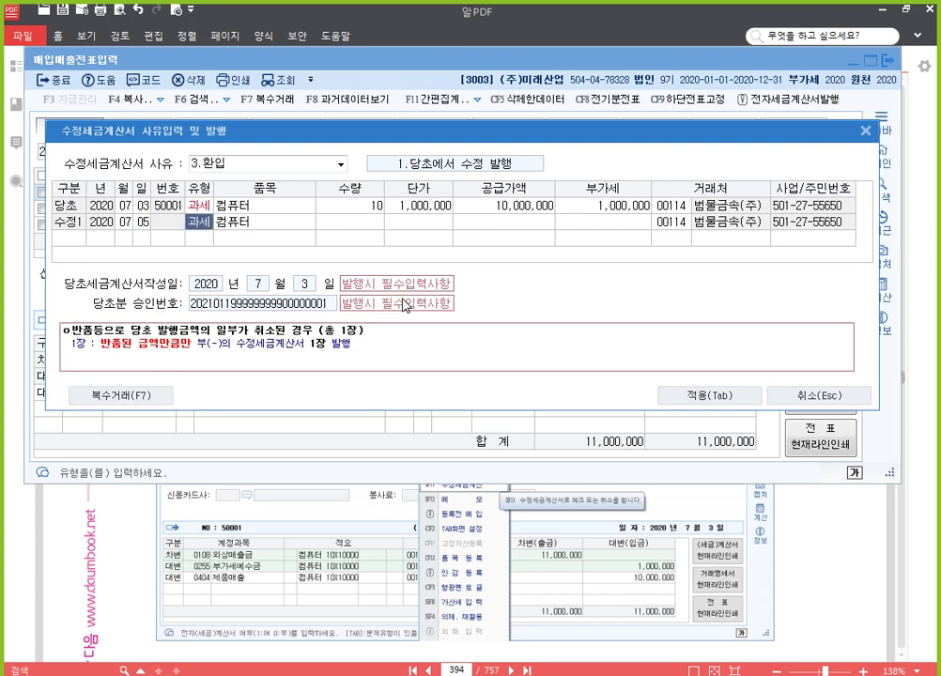
key("Return")
type("-2")
key("Return")
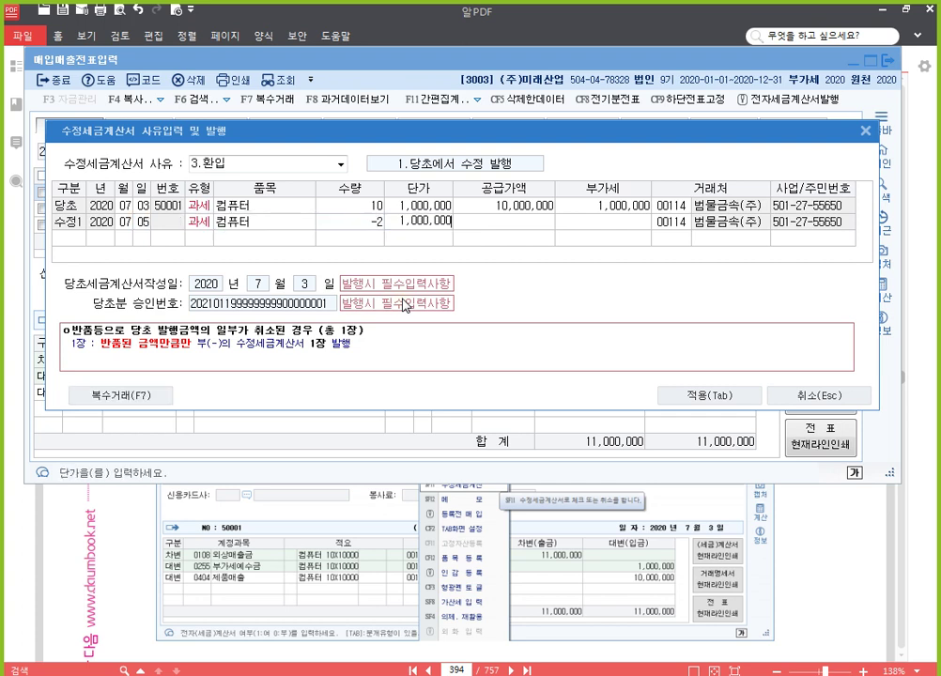
key("Return")
key("Return")
key("Return")
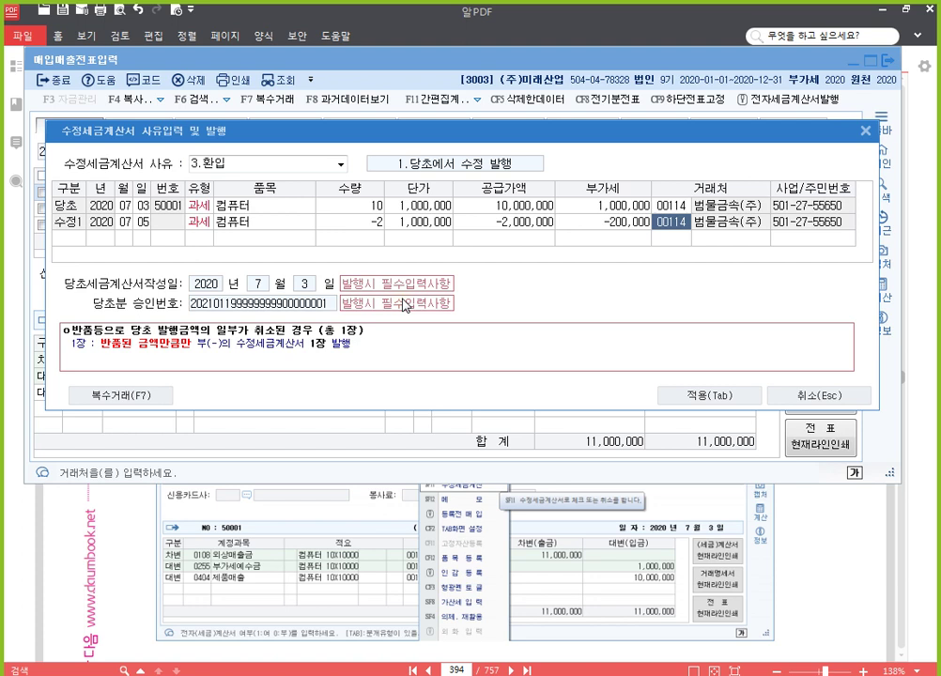
left_click(722, 398)
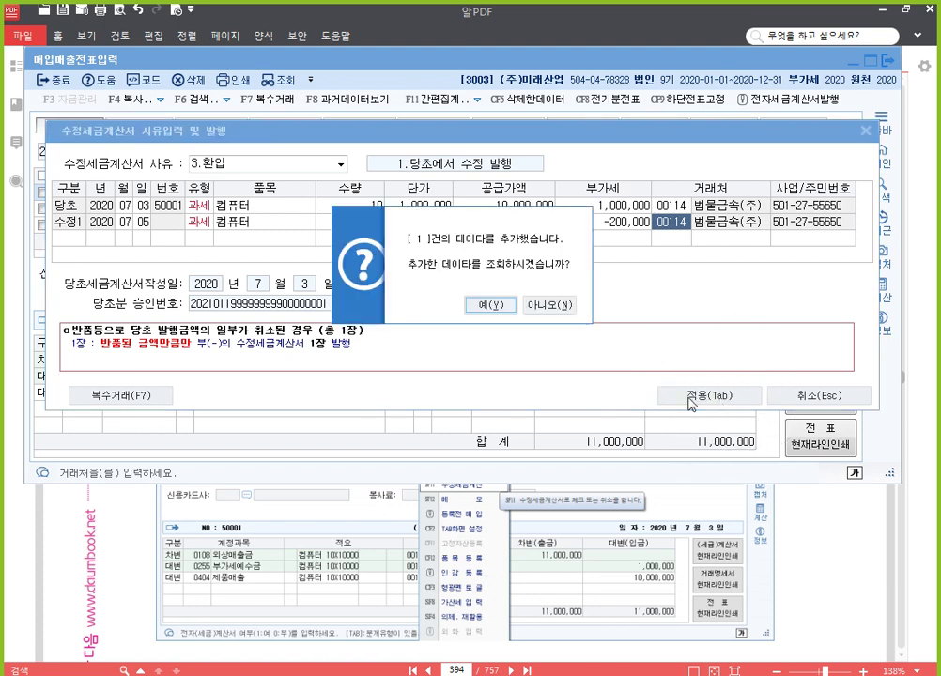
left_click(490, 306)
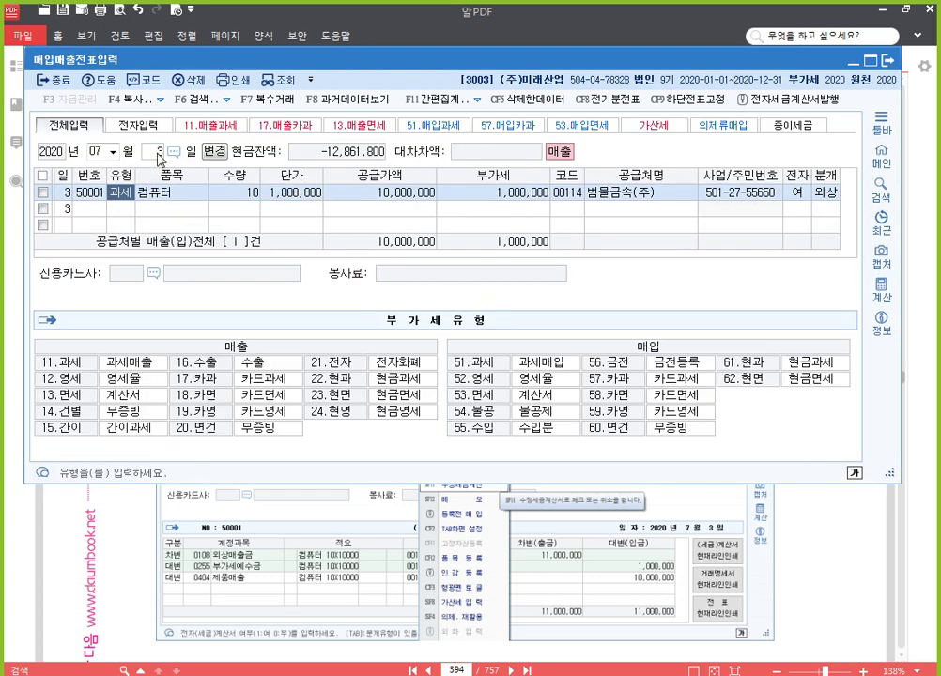
Step: Load the July 5 vouchers and select the 컴퓨터 return voucher to view its journal entry
type("5")
key("Return")
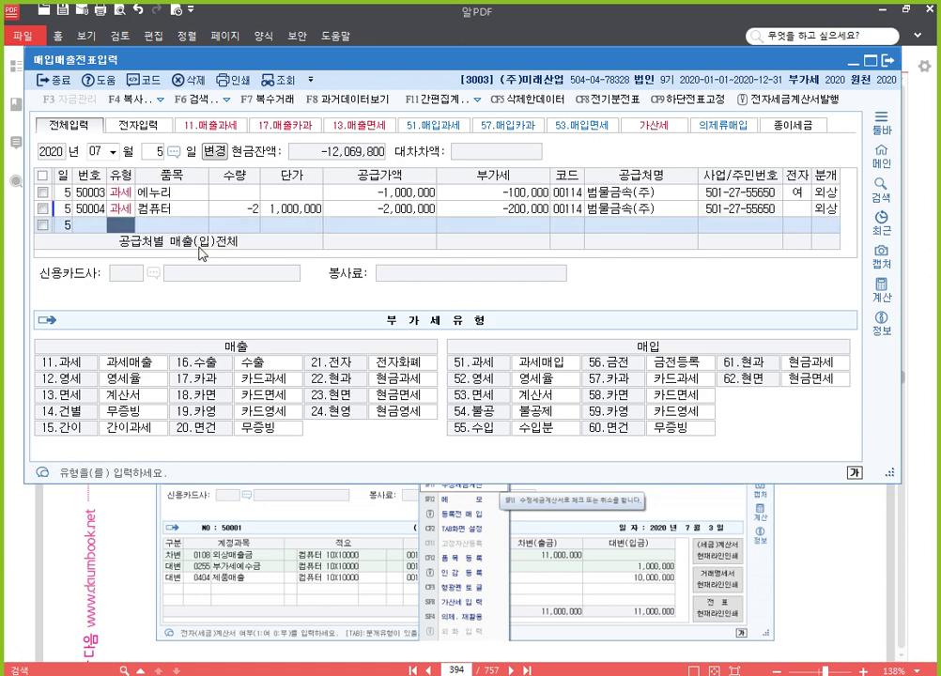
left_click(401, 212)
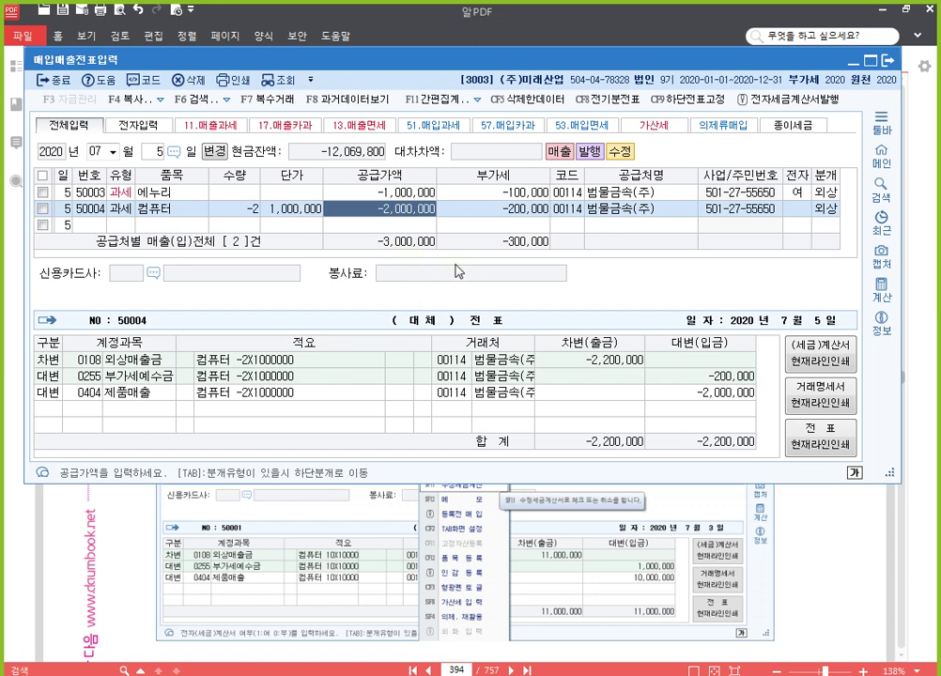
left_click(423, 219)
Step: Open 전자세금계산서발행 and list the July 5, 2020 invoices for all 거래처, with 발행상태 and 국세청 전송상태 set to 0.전체
left_click(799, 103)
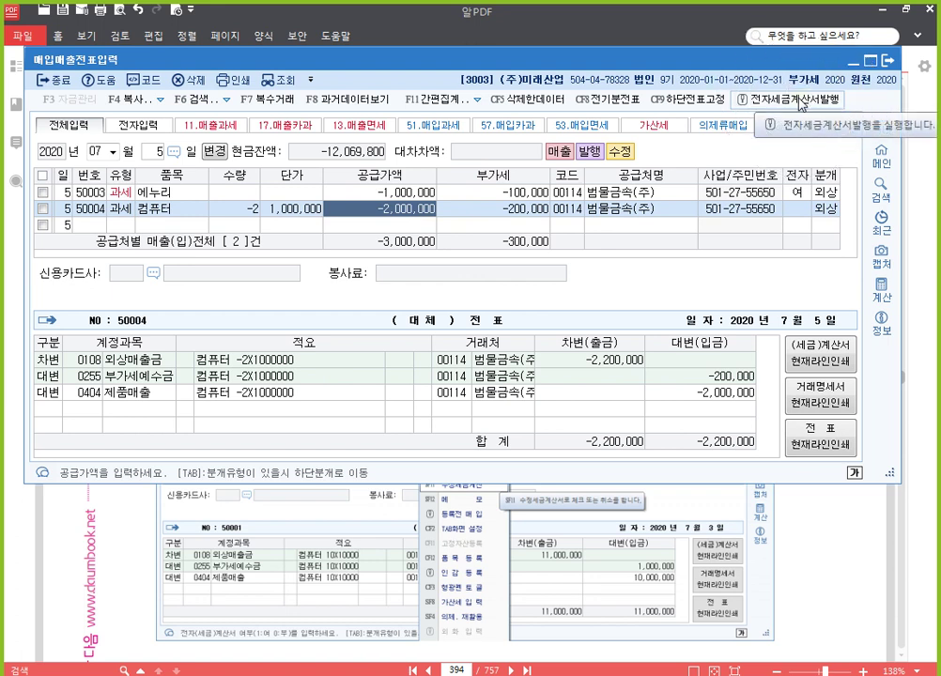
left_click(799, 103)
left_click(799, 103)
left_click(801, 104)
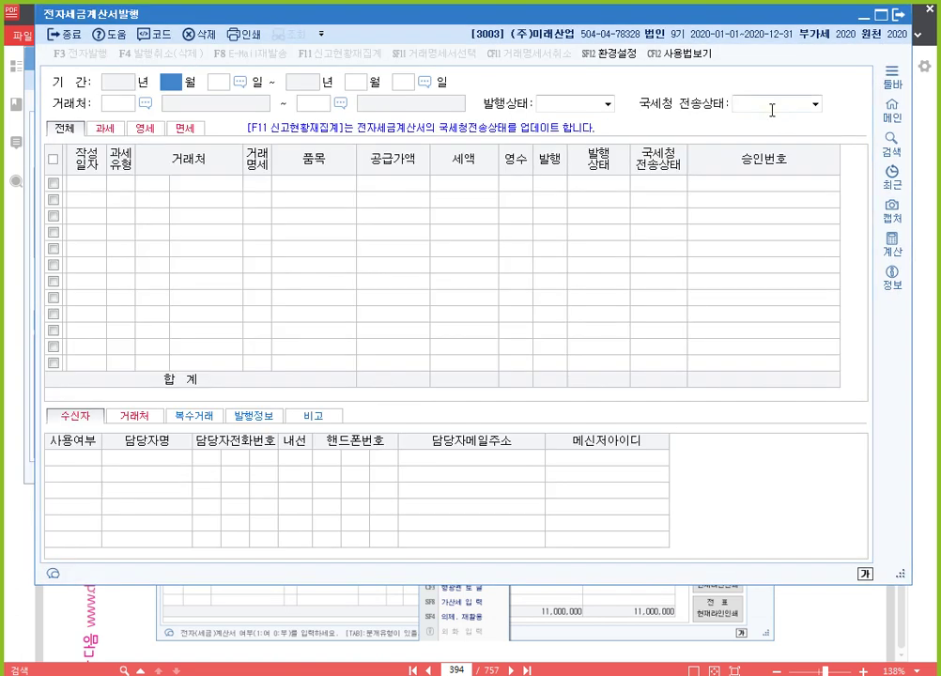
type("7")
key("Return")
type("5")
key("Return")
type("7")
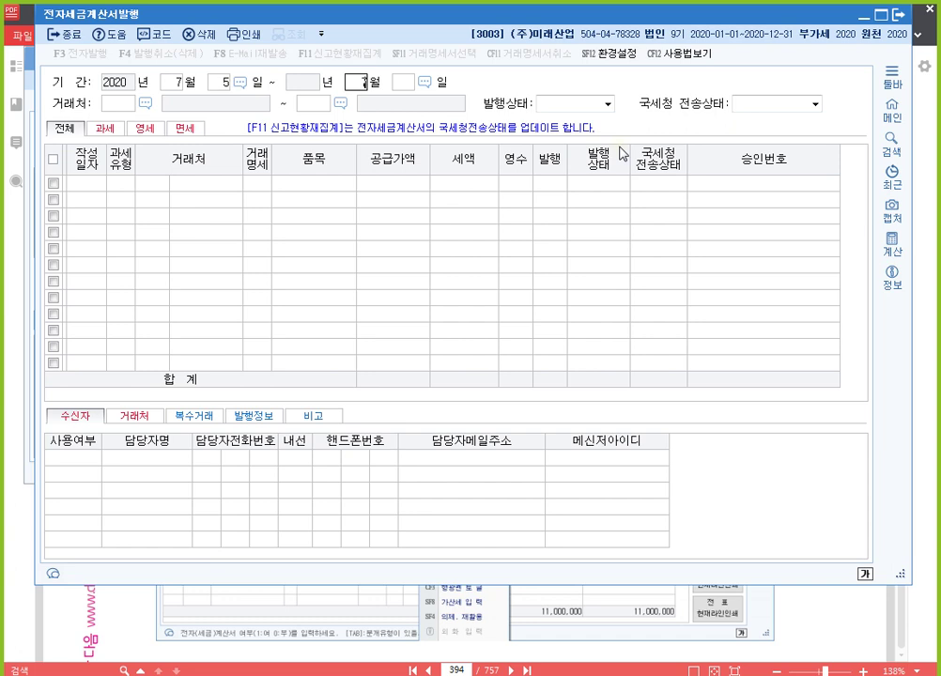
key("Return")
type("5")
key("Return")
key("Return")
key("Return")
key("Return")
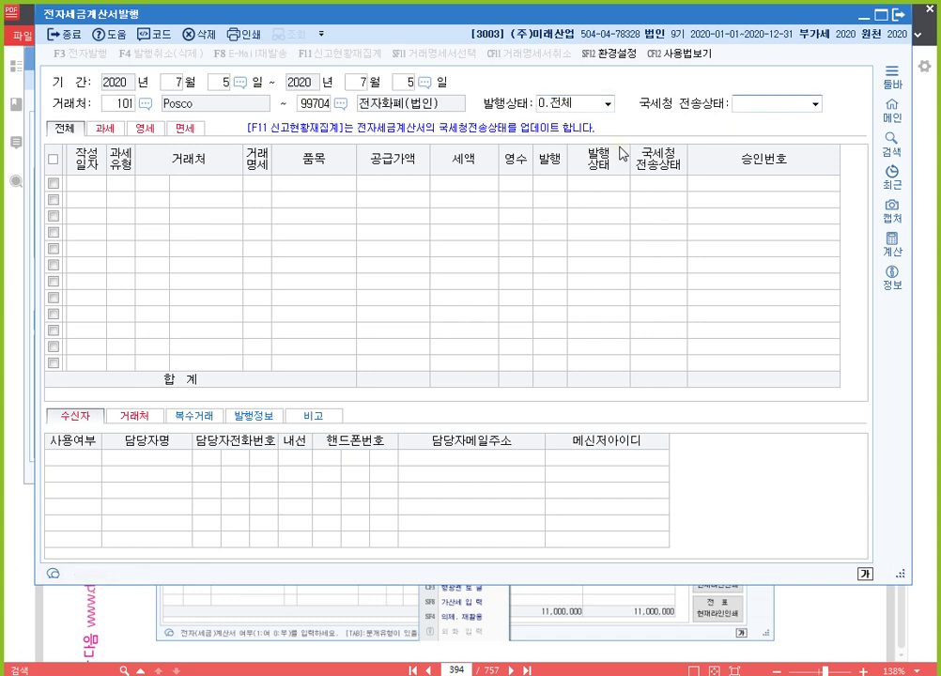
key("Return")
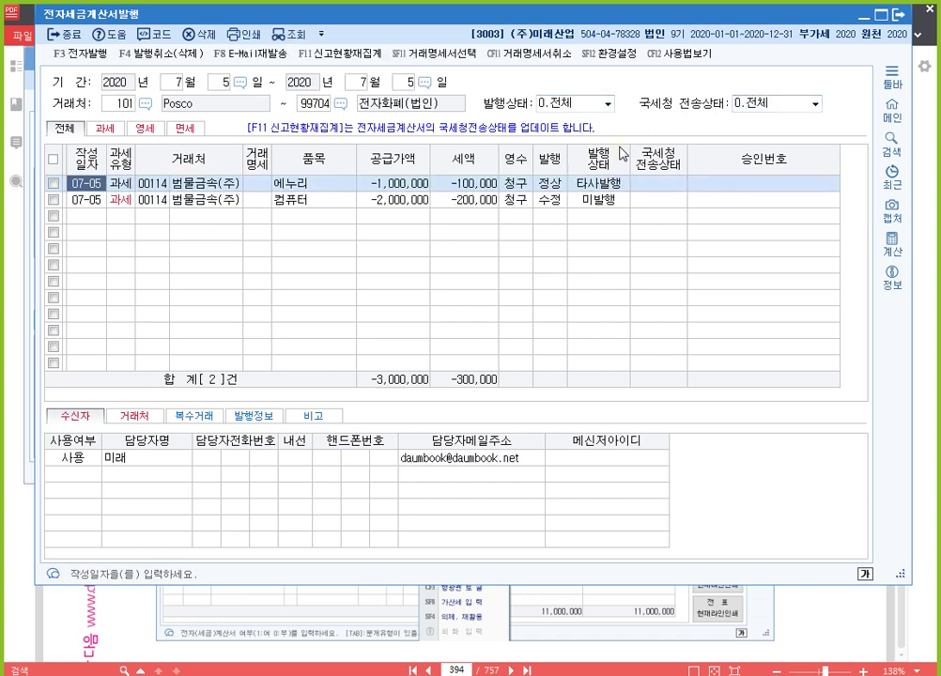
Step: Select the 미발행 컴퓨터 수정 invoice for 전자발행 and confirm its issuance
left_click(53, 199)
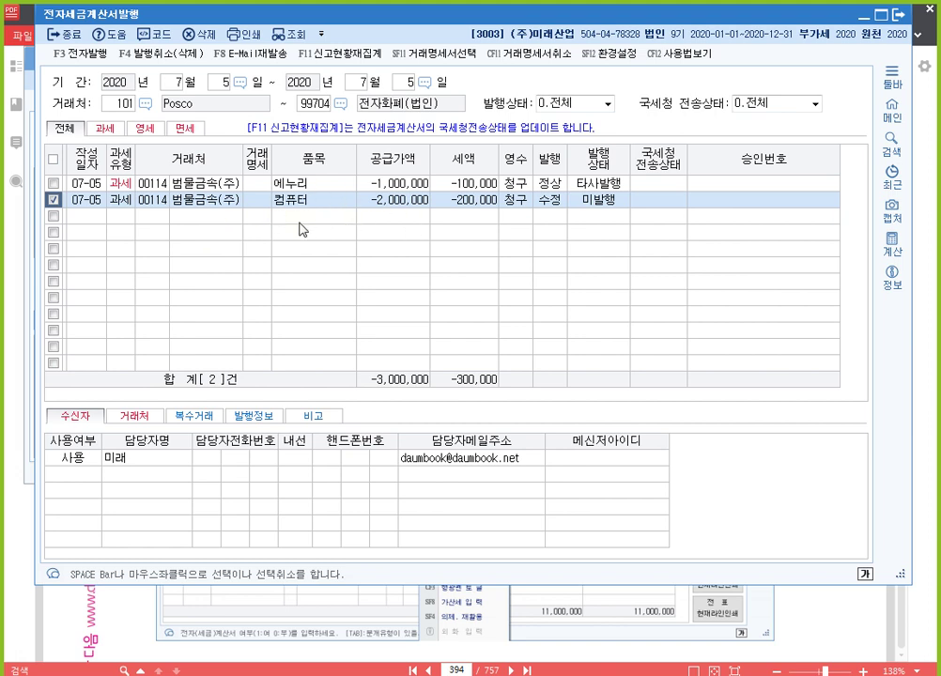
left_click(94, 55)
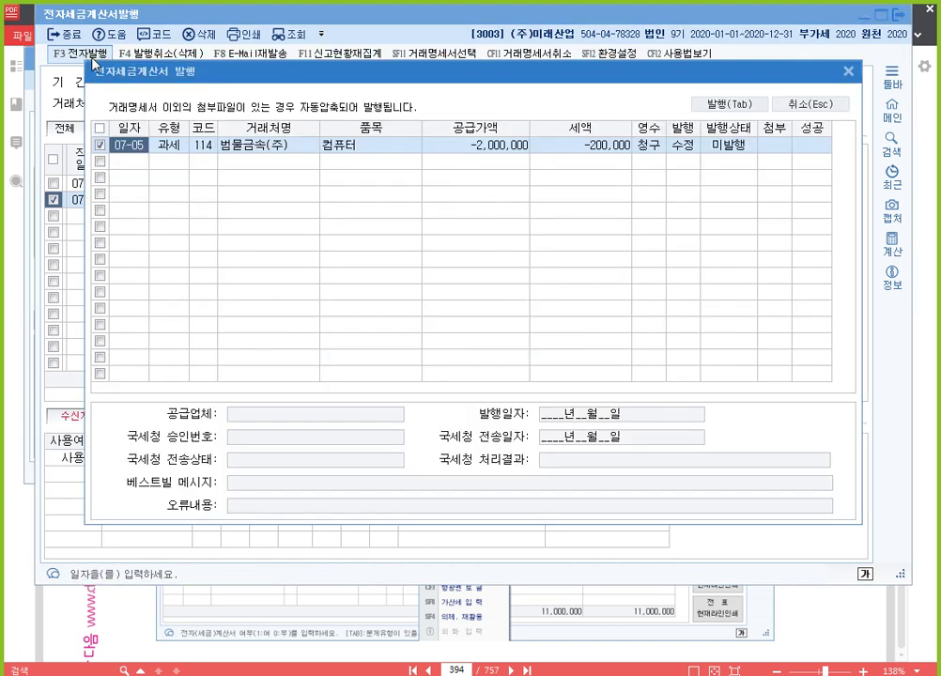
left_click(748, 109)
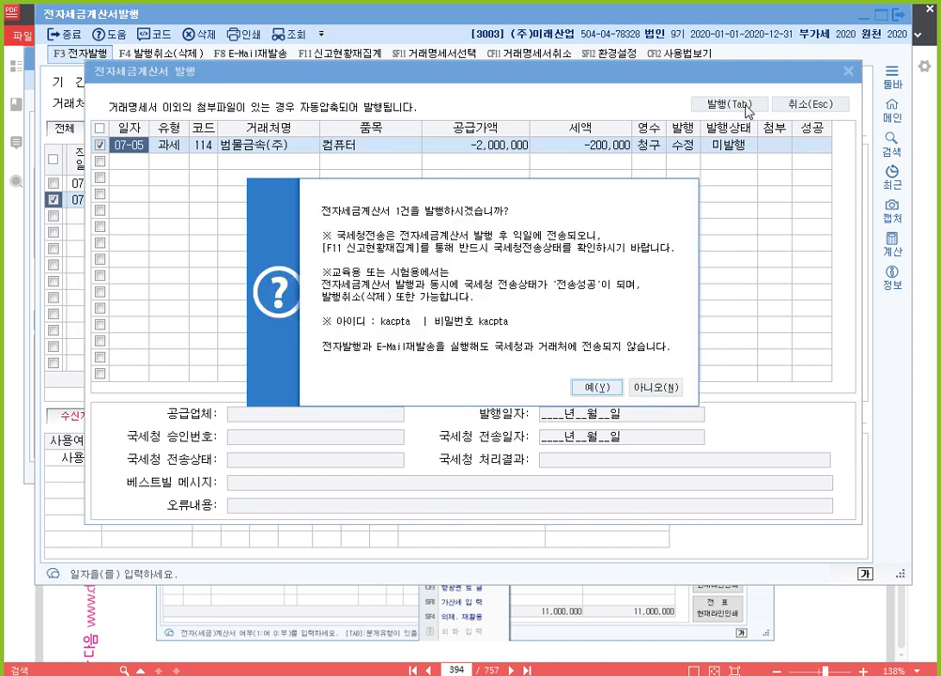
left_click(599, 388)
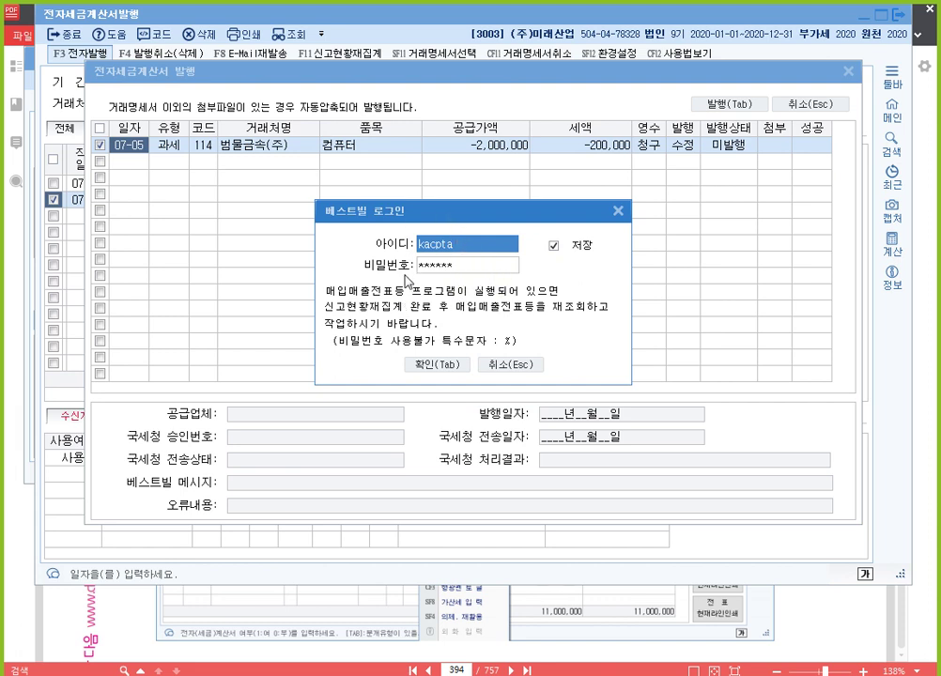
Step: Log in to 베스트빌 with the saved credentials, authorize the 국세청 전송 with the 전자세금용 certificate, and close the issuance dialog
left_click(446, 366)
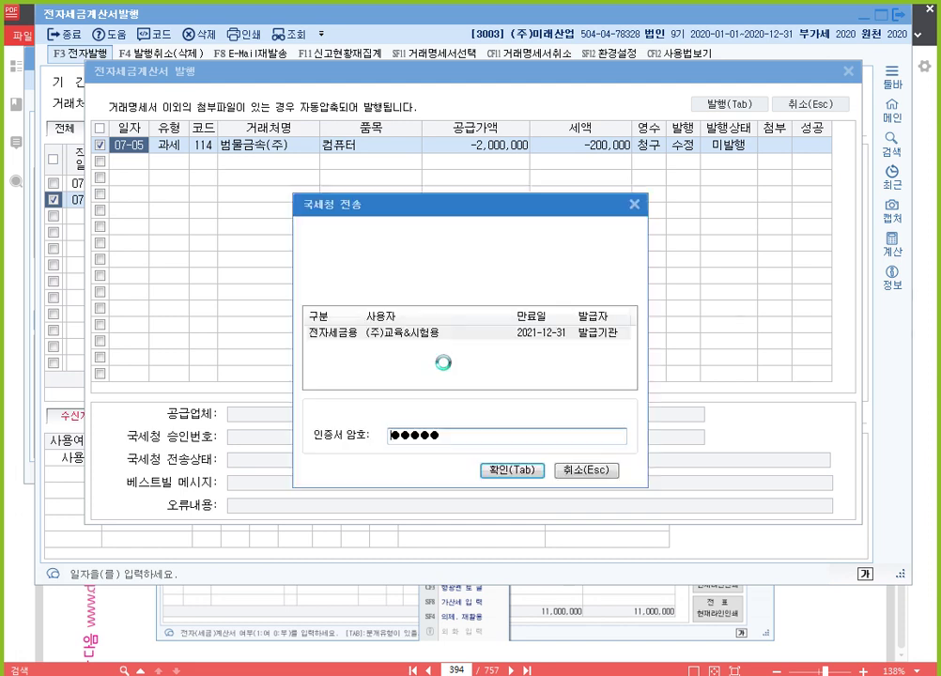
left_click(515, 470)
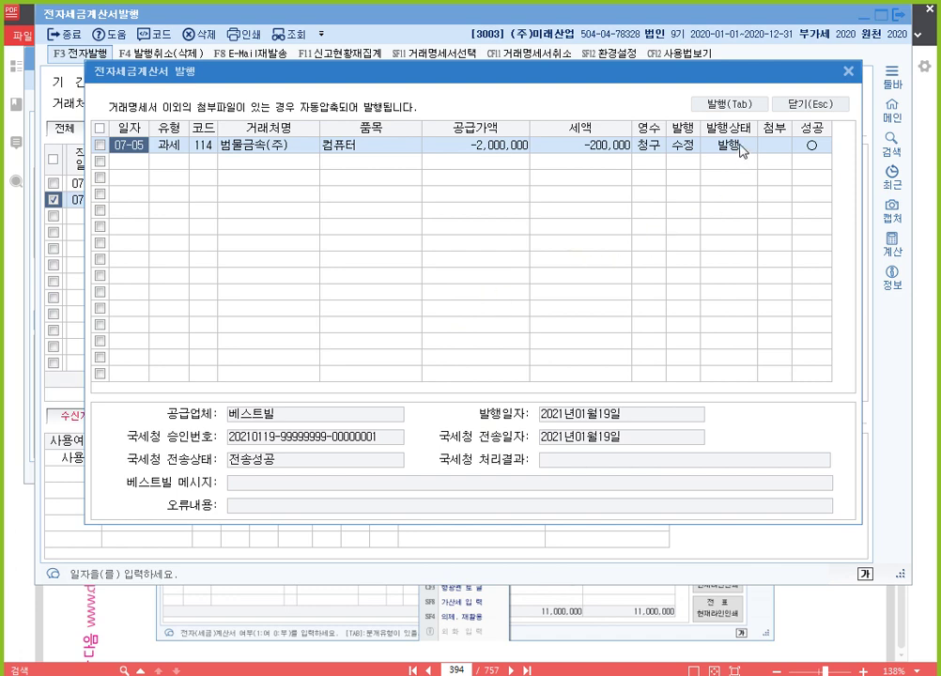
left_click(847, 72)
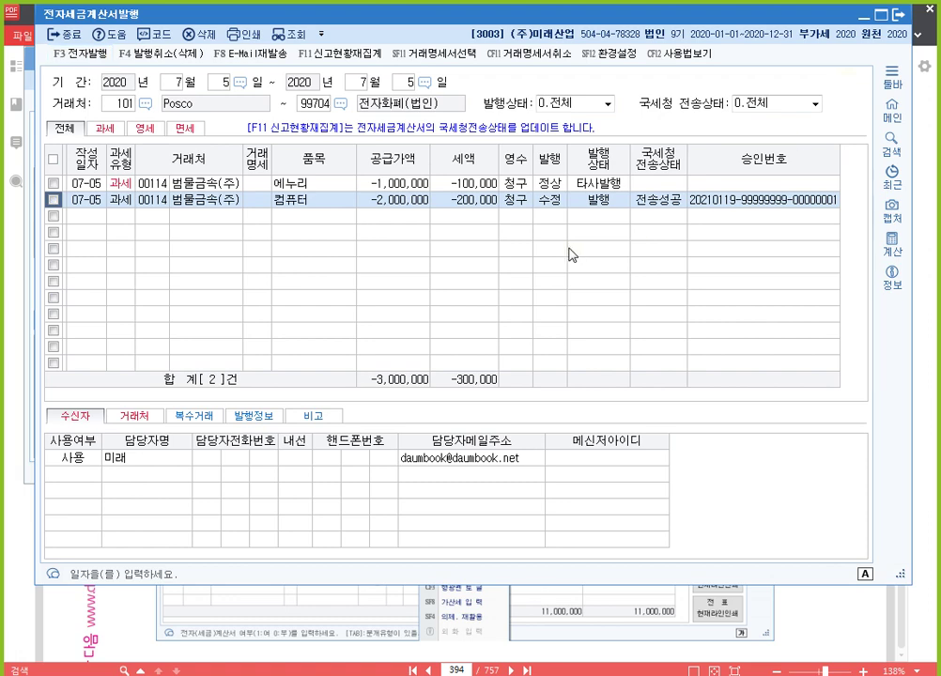
Step: Return to 매입매출전표입력 and check the supply value and VAT of the July 5 컴퓨터 return voucher
left_click(898, 14)
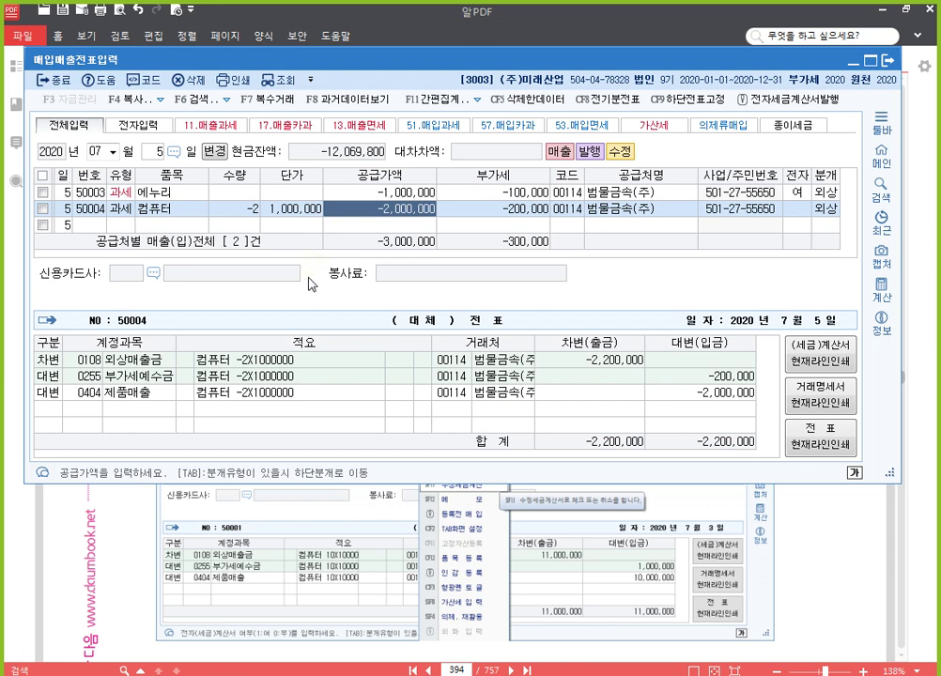
left_click(494, 211)
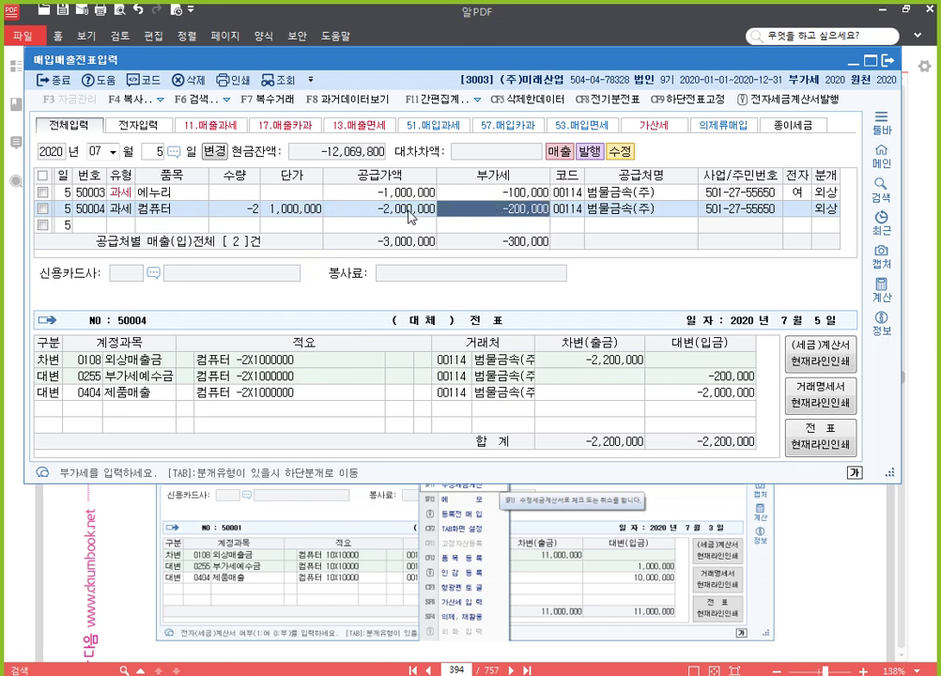
left_click(409, 215)
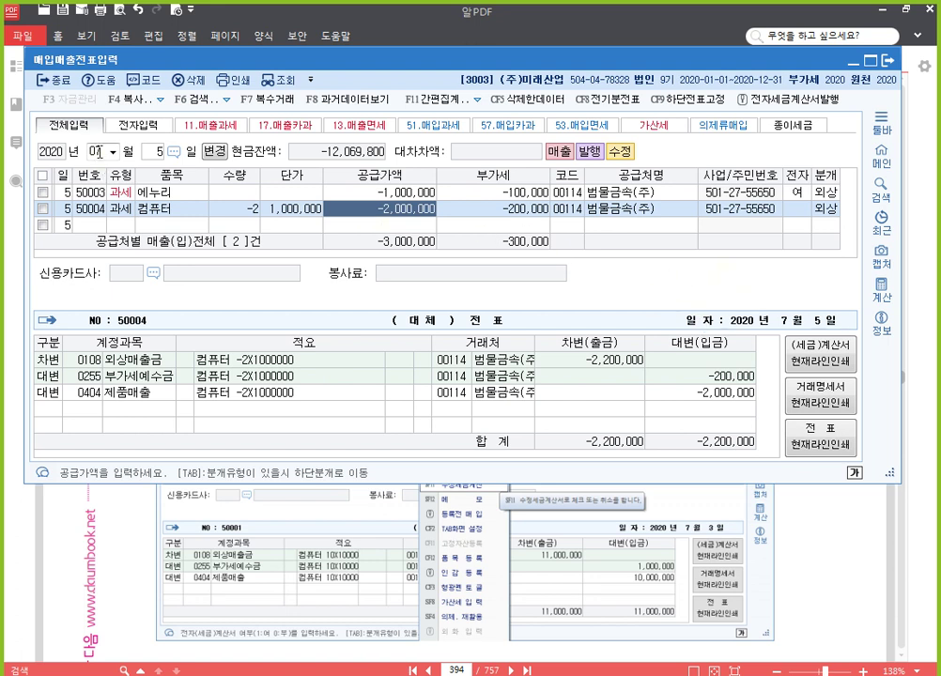
Step: Change the voucher entry date to March 20
left_click(96, 151)
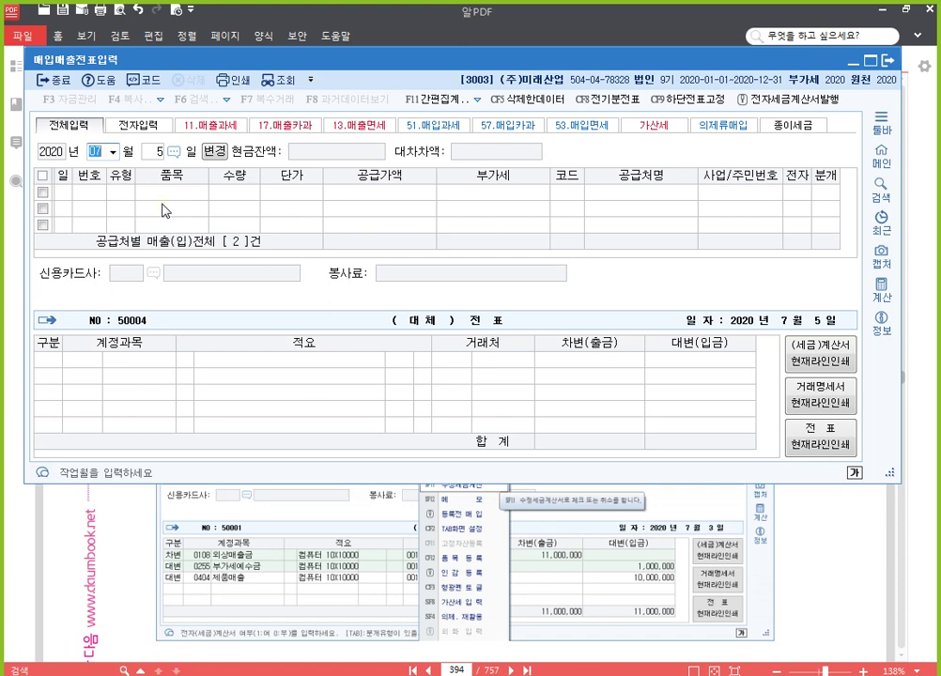
type("3")
key("Return")
type("20")
key("Return")
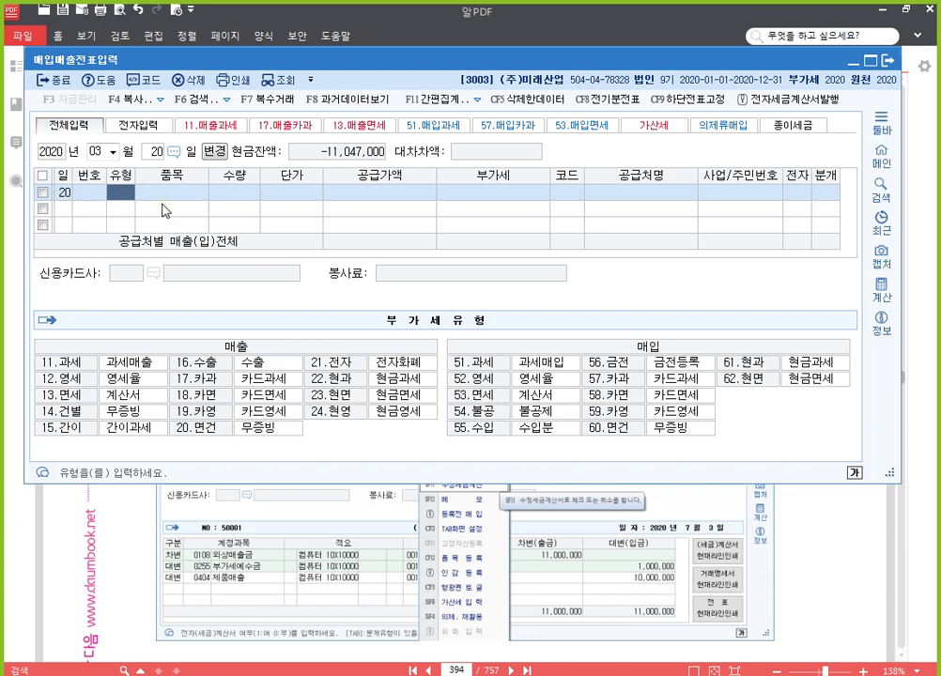
Step: Enter a 영세 sale of 제품 with a 공급가액 of 10,000,000, leaving quantity and unit price blank
type("2")
key("Return")
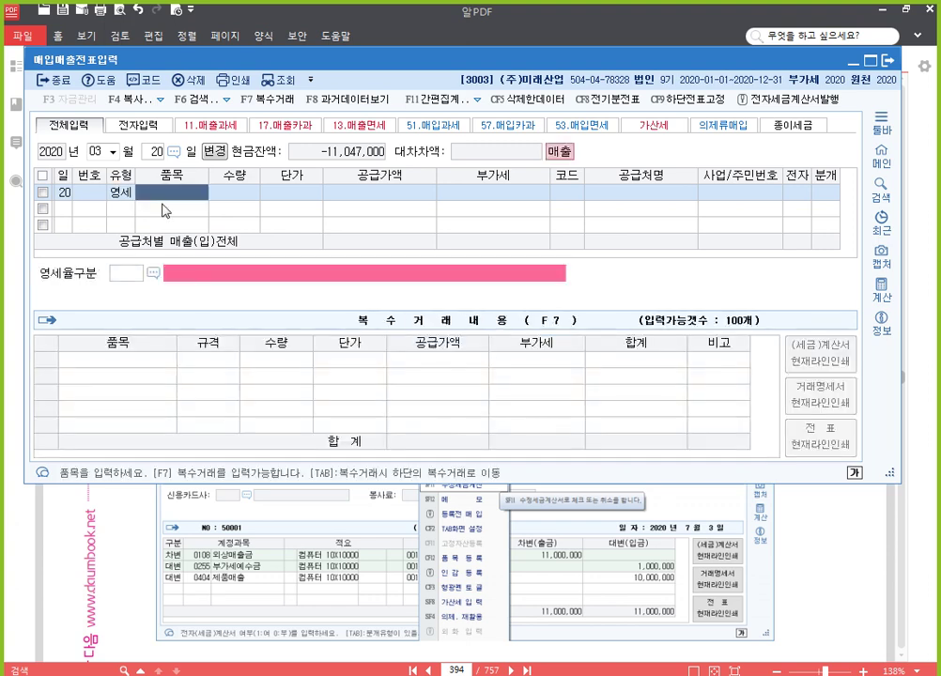
type("제품")
key("Return")
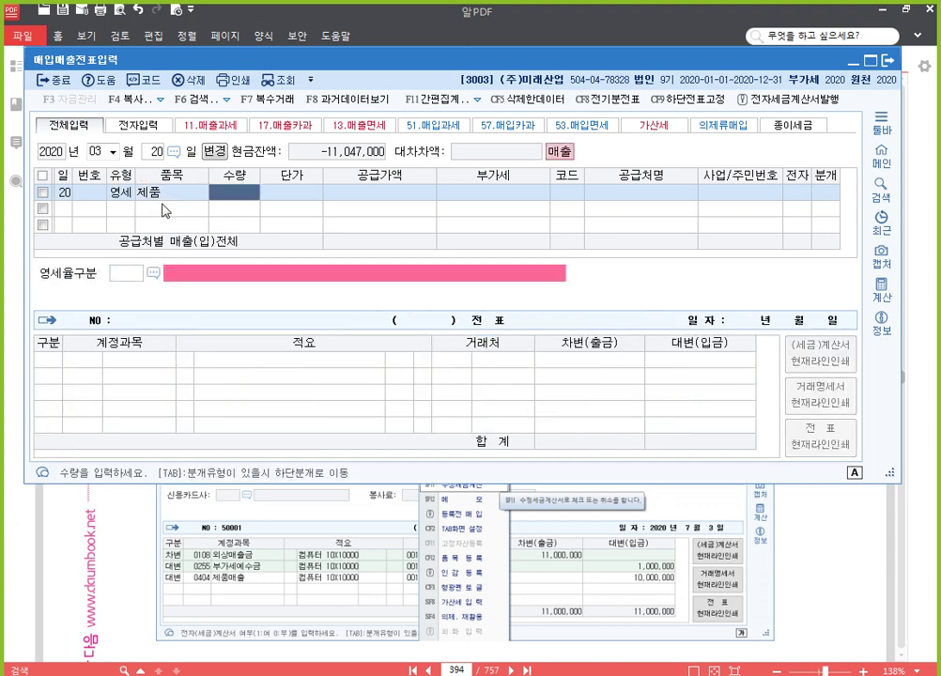
key("Return")
type("10000000")
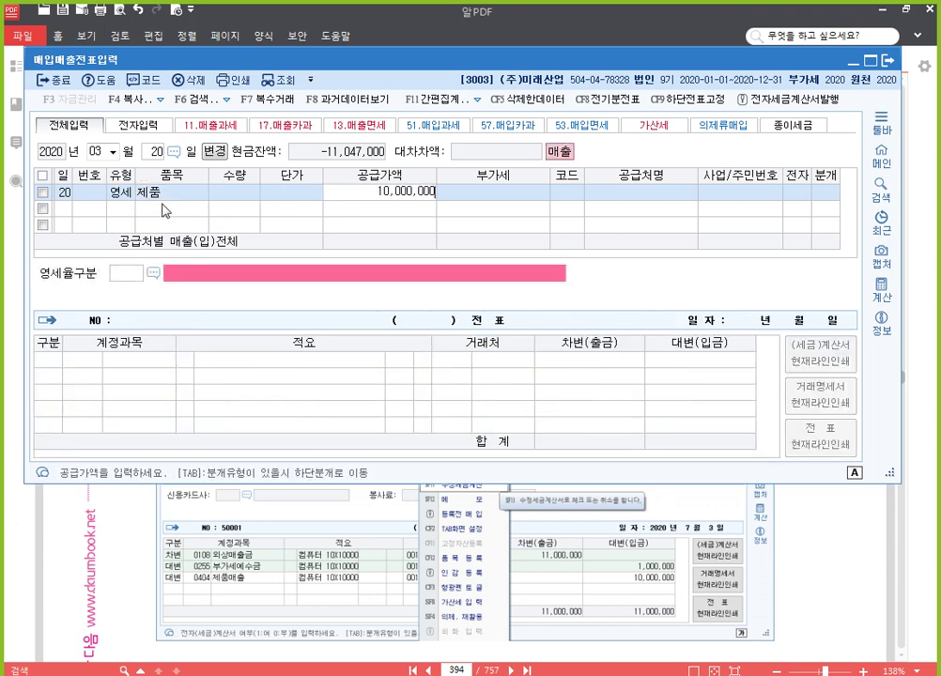
key("Return")
Step: Look up 범어산업(주) in the 거래처 list and assign it to the 제품 sale
key("F2")
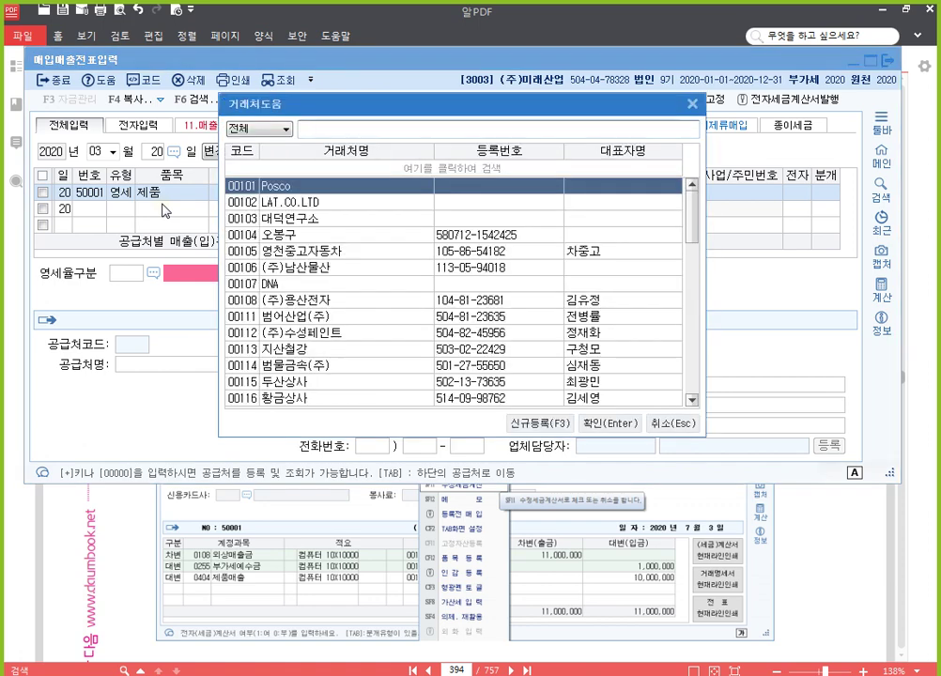
type("범ㅇ")
key("Return")
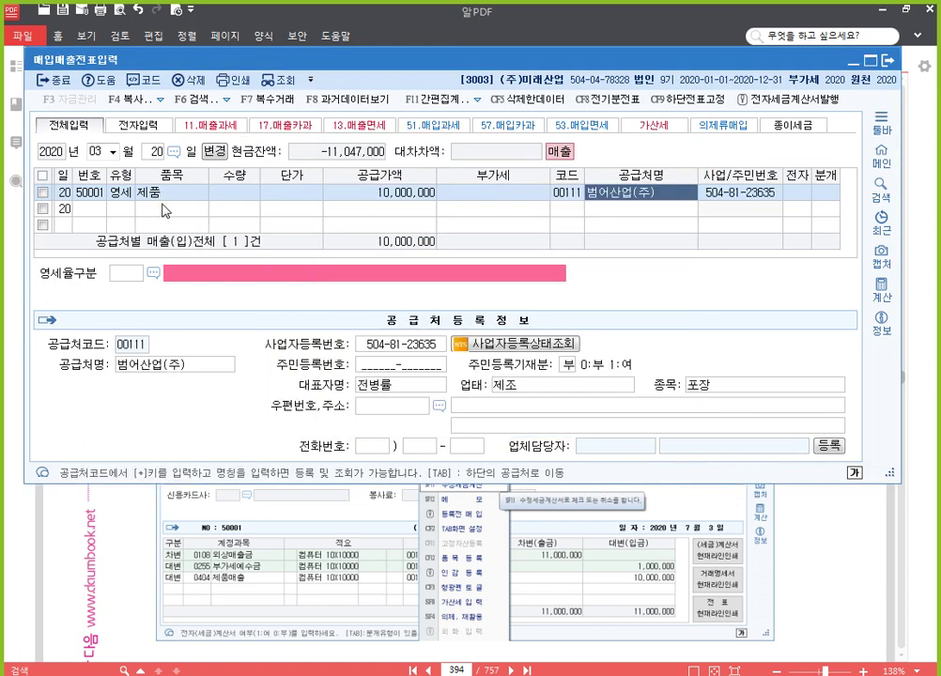
key("Return")
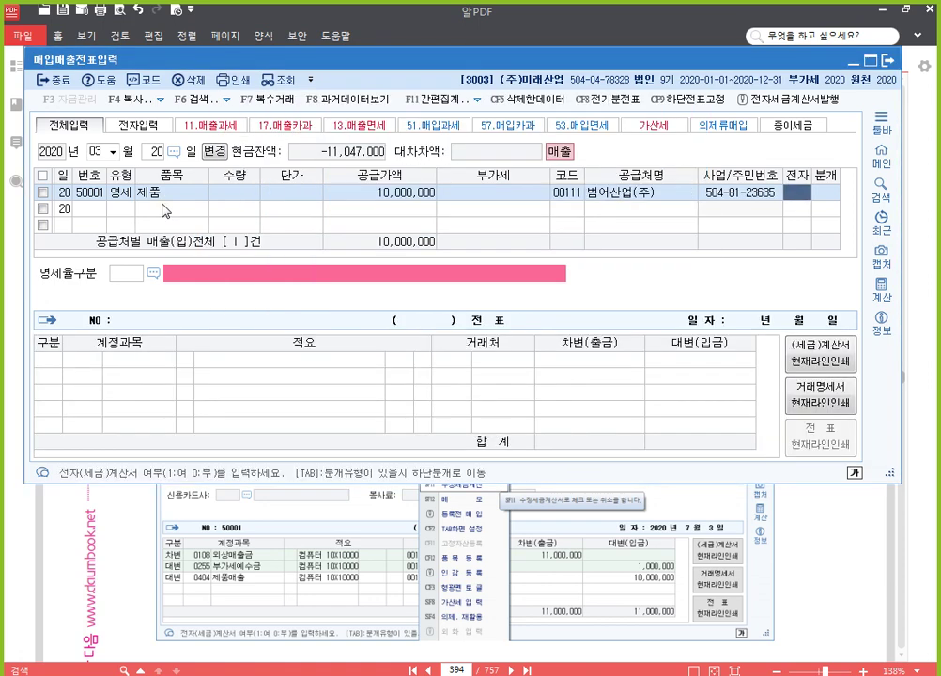
Step: Set 전자 to 여, 영세율구분 to 3 and 분개 to 외상, and display the saved voucher's journal entry
type("1")
key("Return")
type("2")
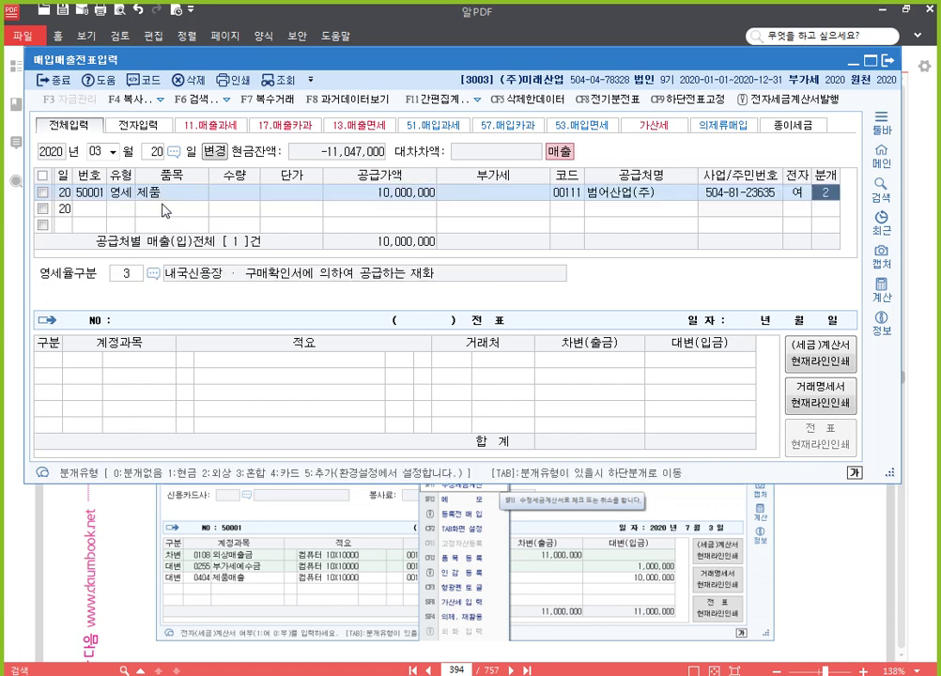
key("Return")
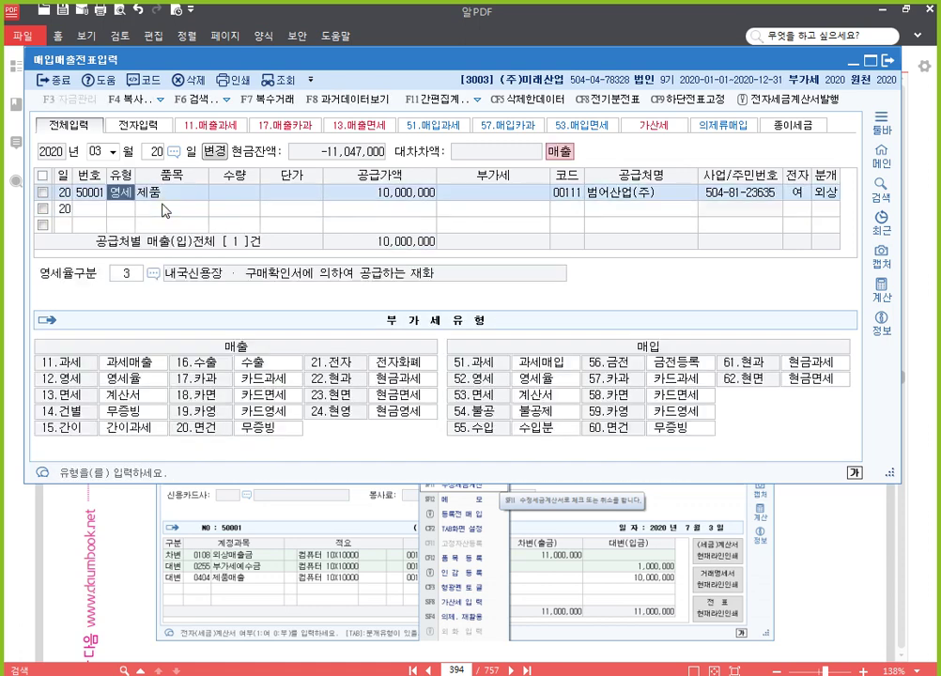
key("Left")
key("Left")
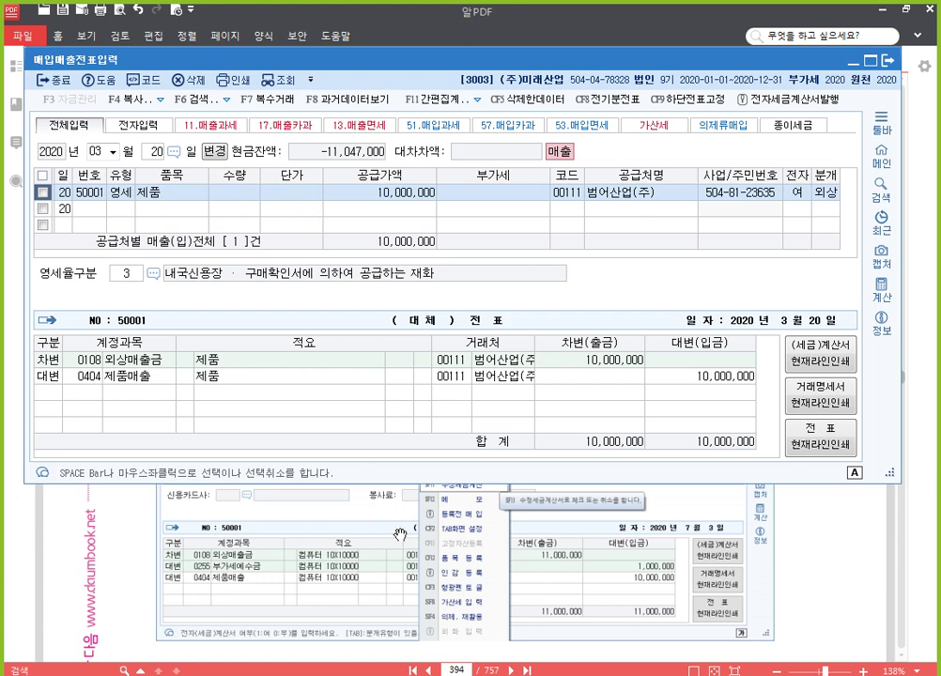
Step: Open the 부가가치세신고서 for January 1 to March 31, 2020 and check the 영세 세금계산서발급분 amount on line 5
left_click(362, 674)
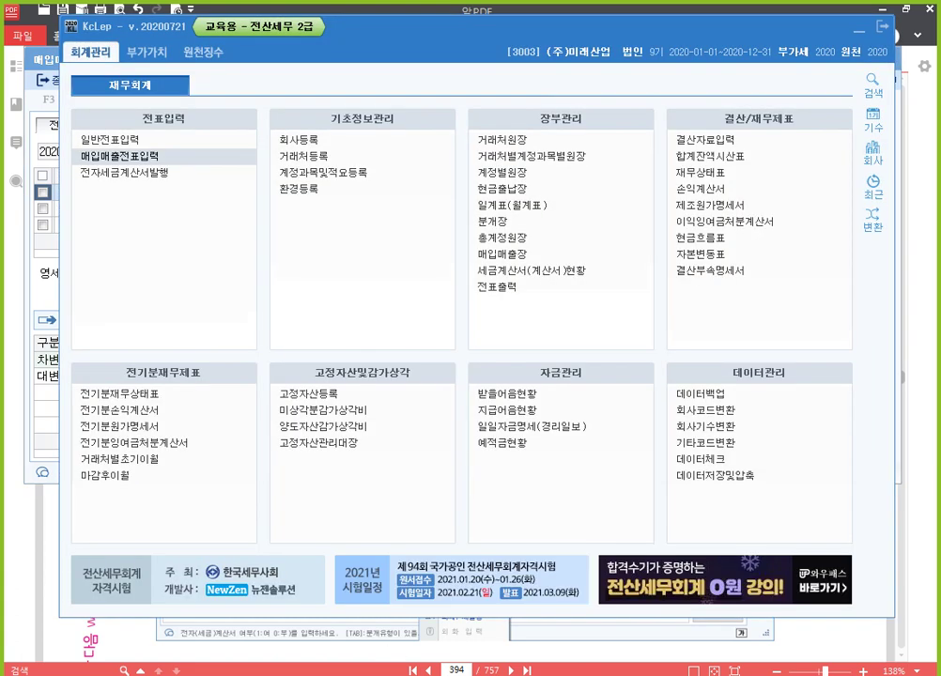
left_click(140, 53)
left_click(146, 142)
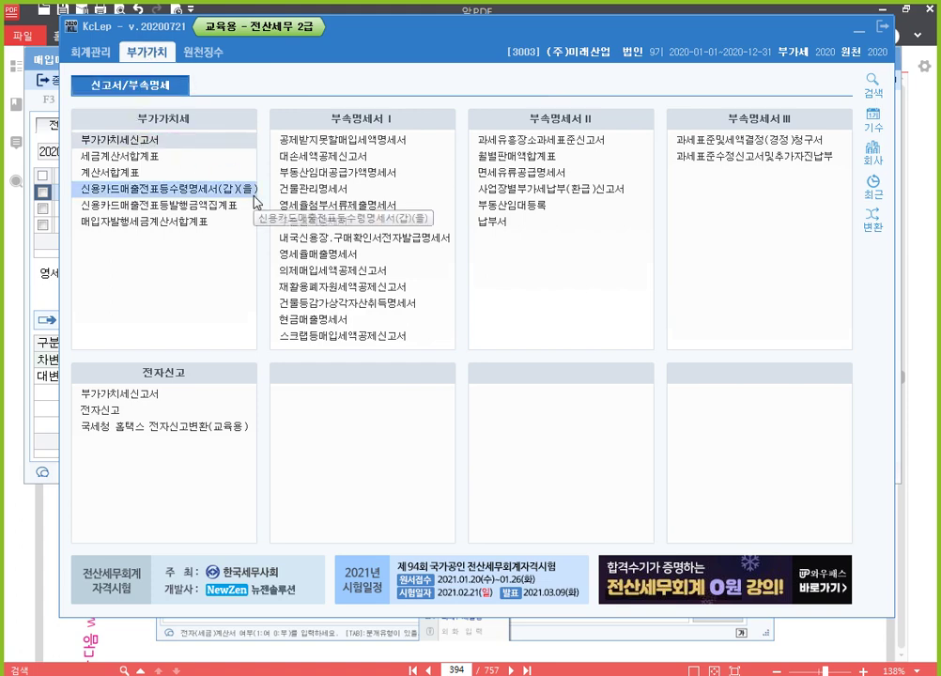
type("1")
key("Return")
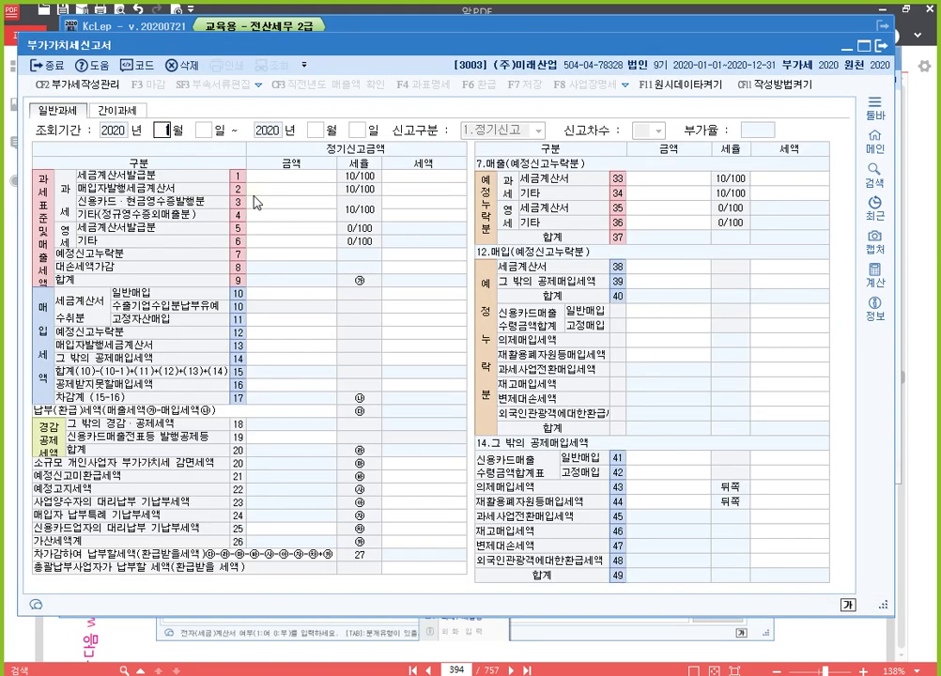
key("Return")
type("3")
key("Return")
key("Return")
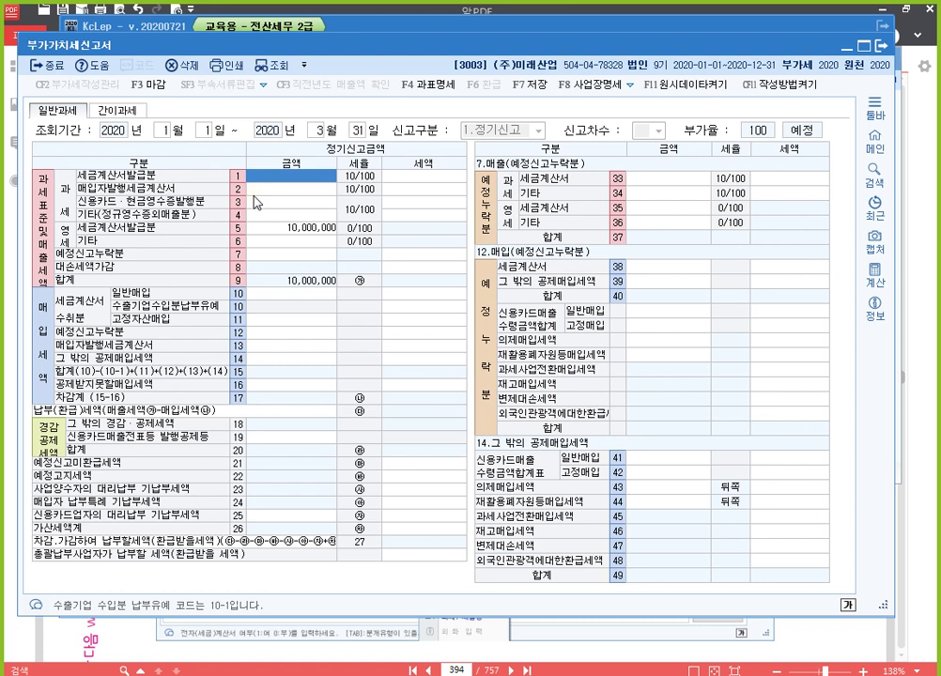
left_click(291, 227)
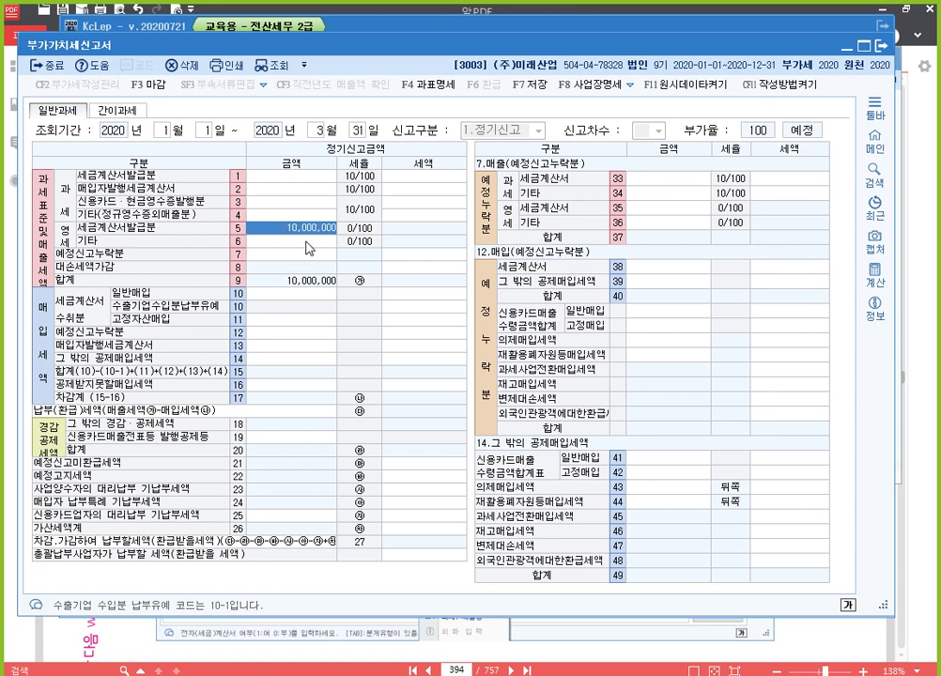
Step: Without saving, query the return for April 1 to June 30 and check the 예정누락분 영세 세금계산서 amount on line 35
left_click(165, 132)
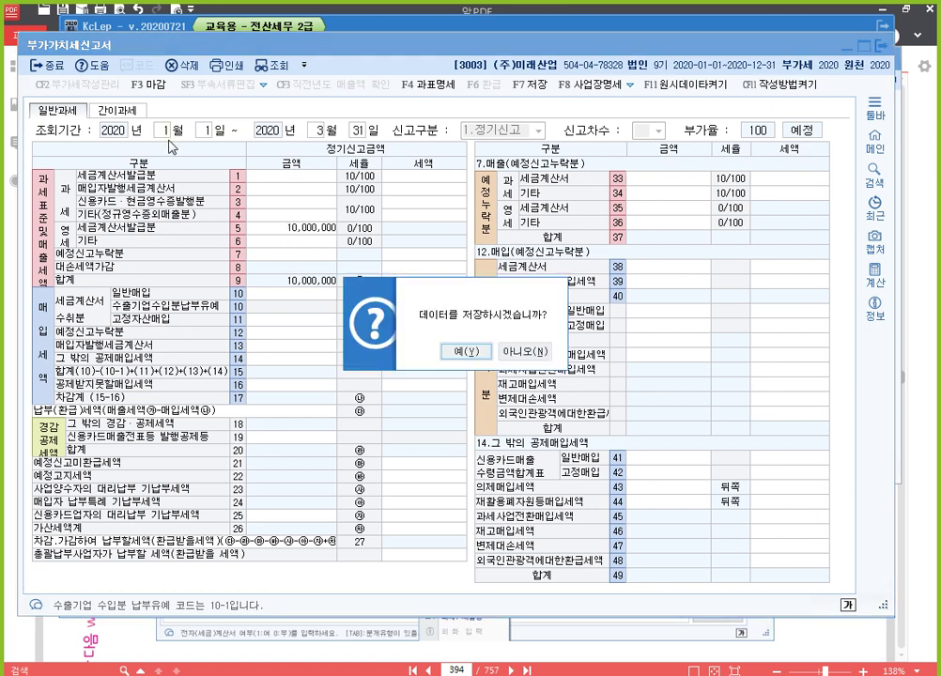
left_click(524, 353)
type("4")
key("Return")
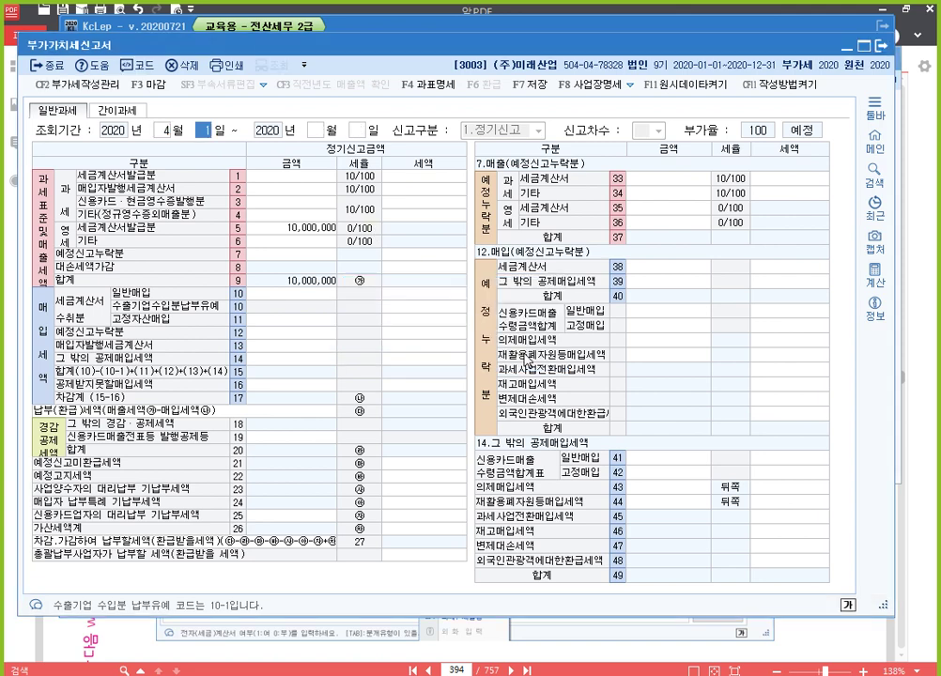
key("Return")
type("6")
key("Return")
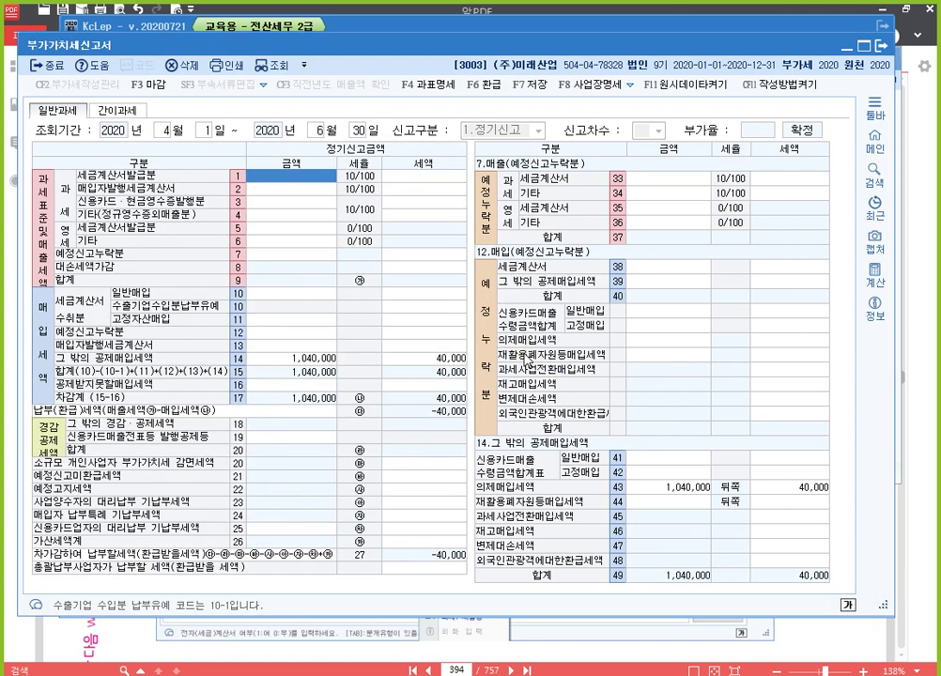
left_click(683, 210)
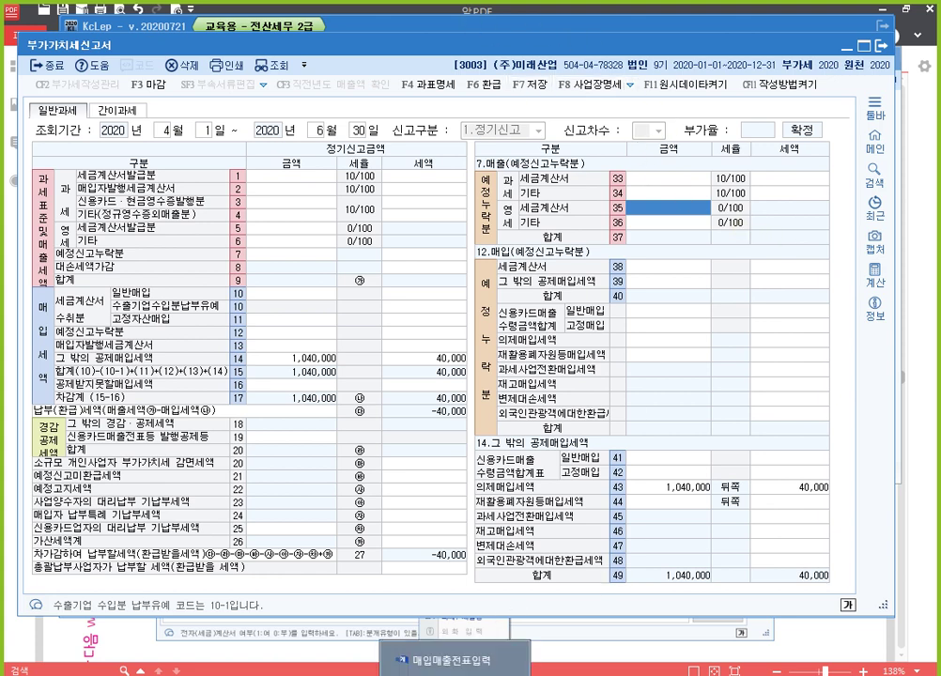
Step: Switch back to 매입매출전표입력 and select the 공급가액 of the March 20 제품 sale
left_click(457, 672)
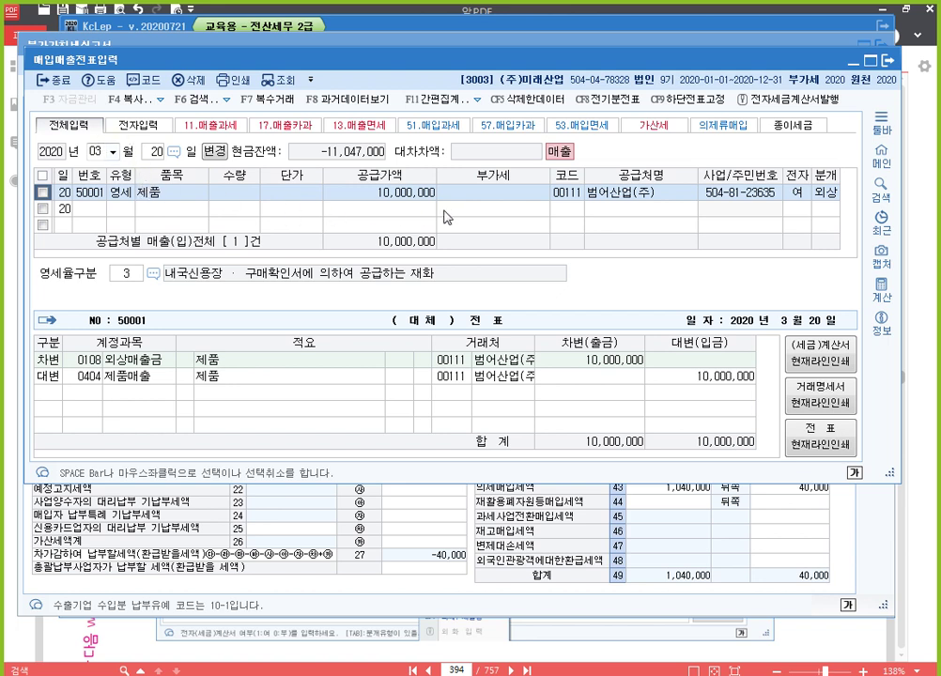
left_click(383, 194)
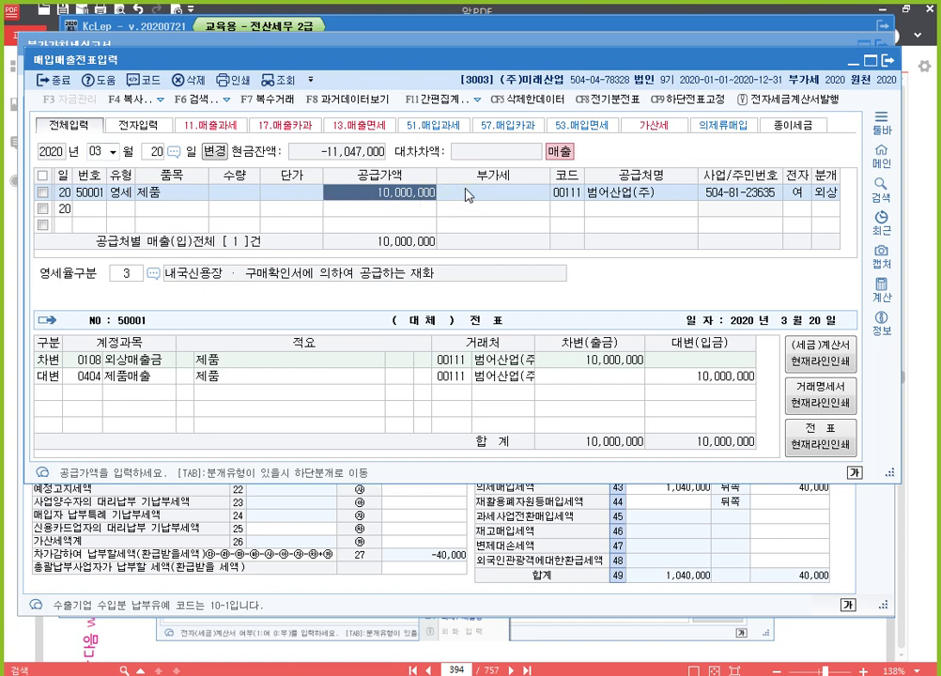
key("ctrl+2")
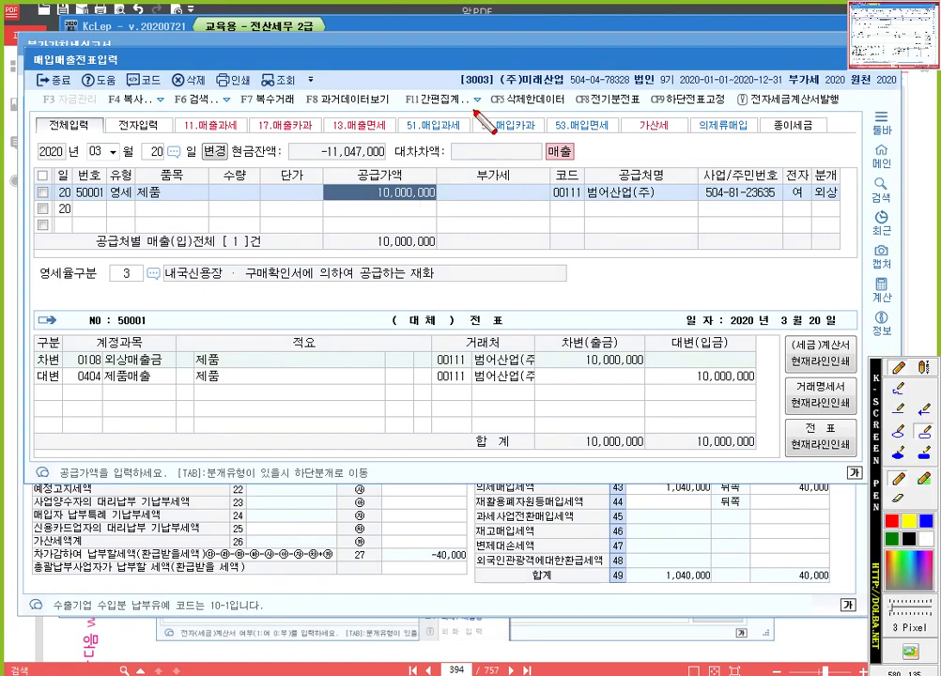
left_click_drag(470, 93, 483, 106)
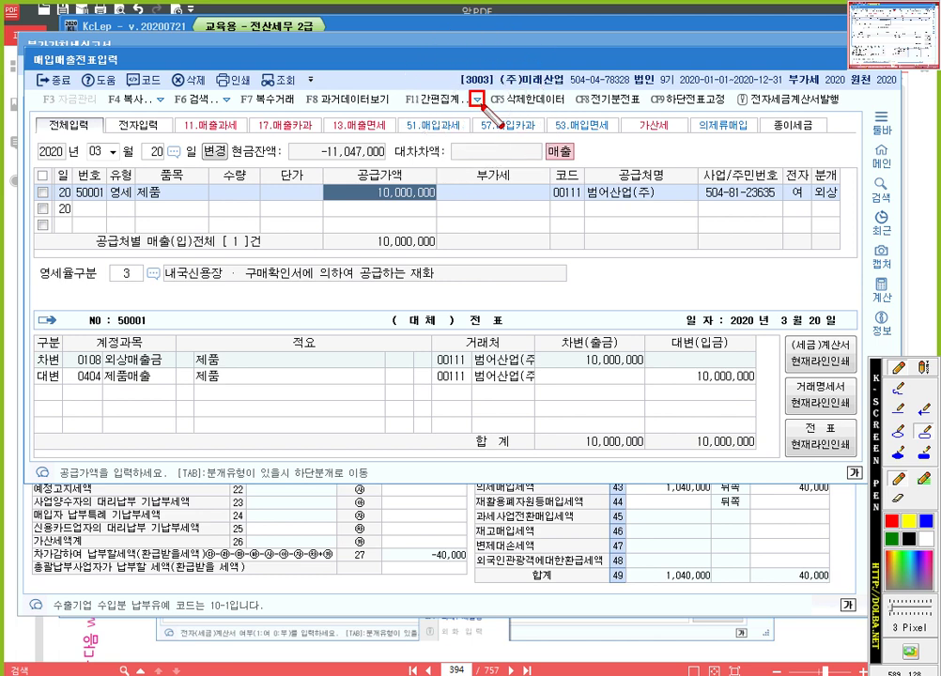
left_click(478, 99)
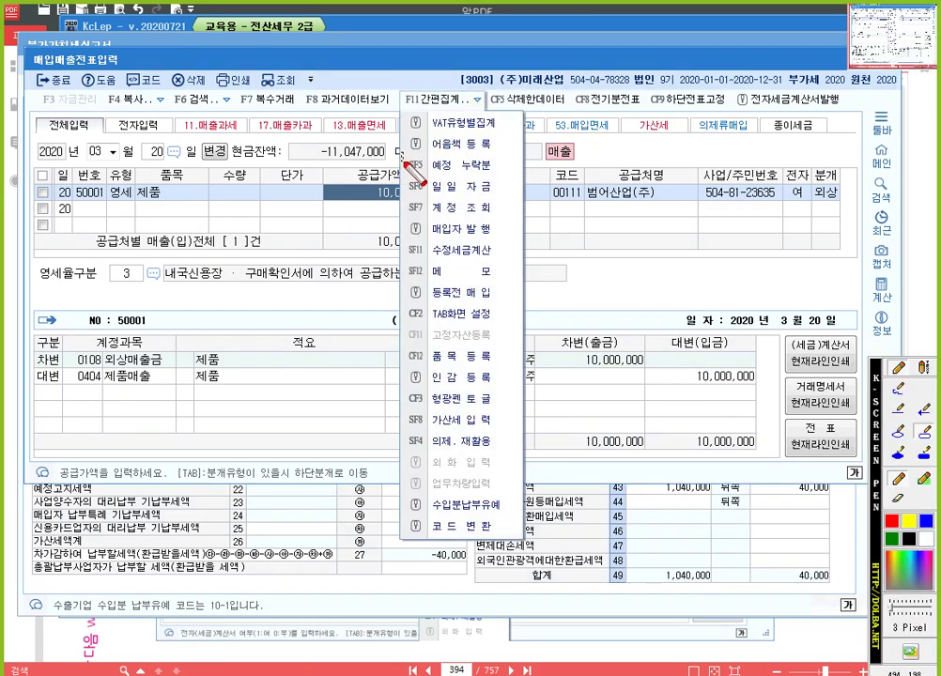
left_click_drag(404, 154, 521, 176)
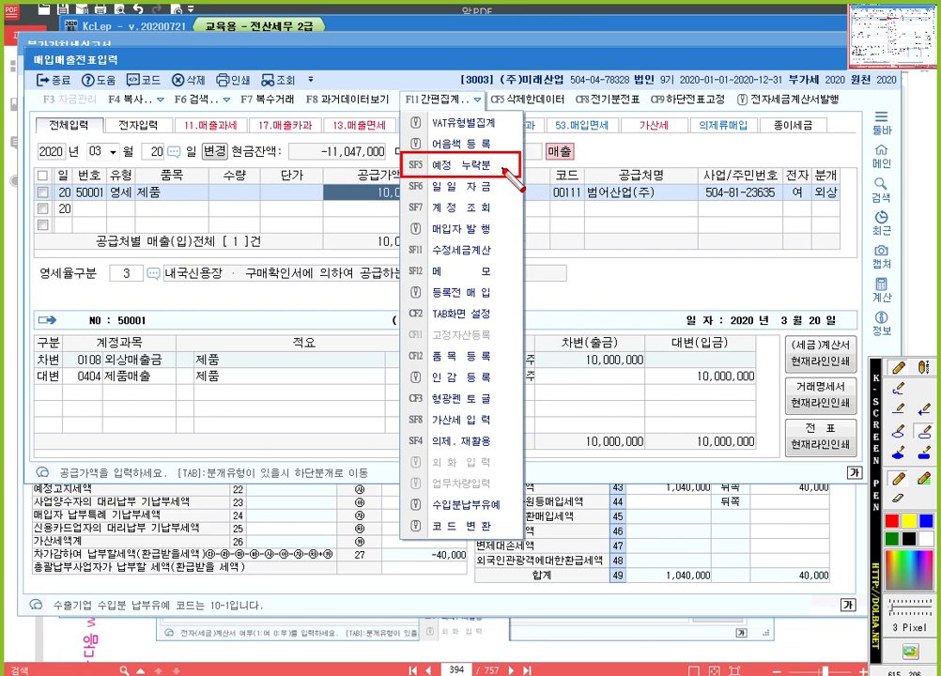
key("Escape")
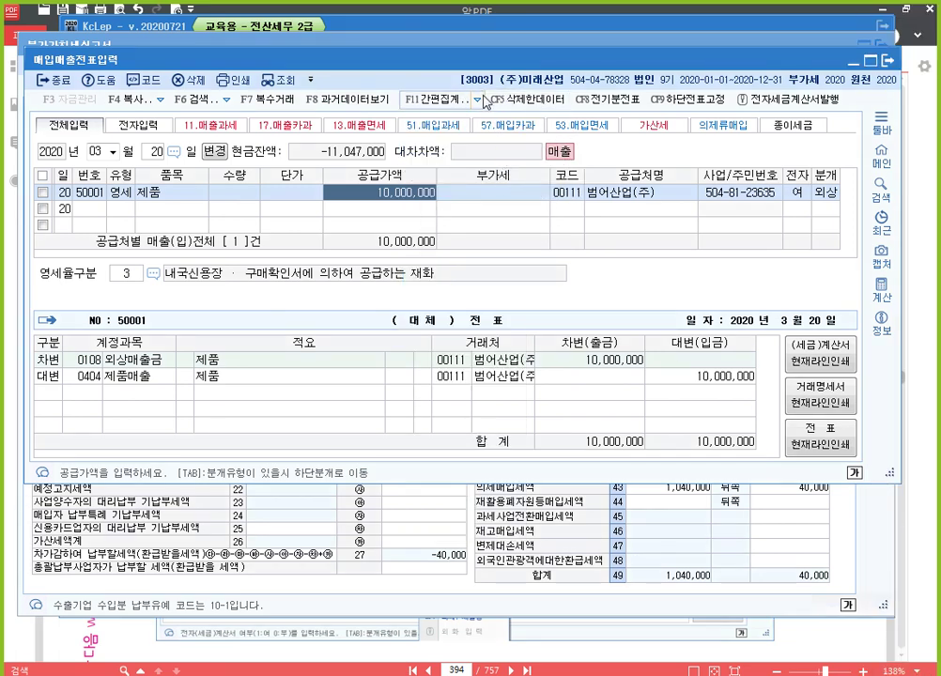
Step: Open the 예정 누락분 settings for the March 20 sale and set 확정신고 개시년월 to 2020년 4월
left_click(477, 99)
left_click(483, 166)
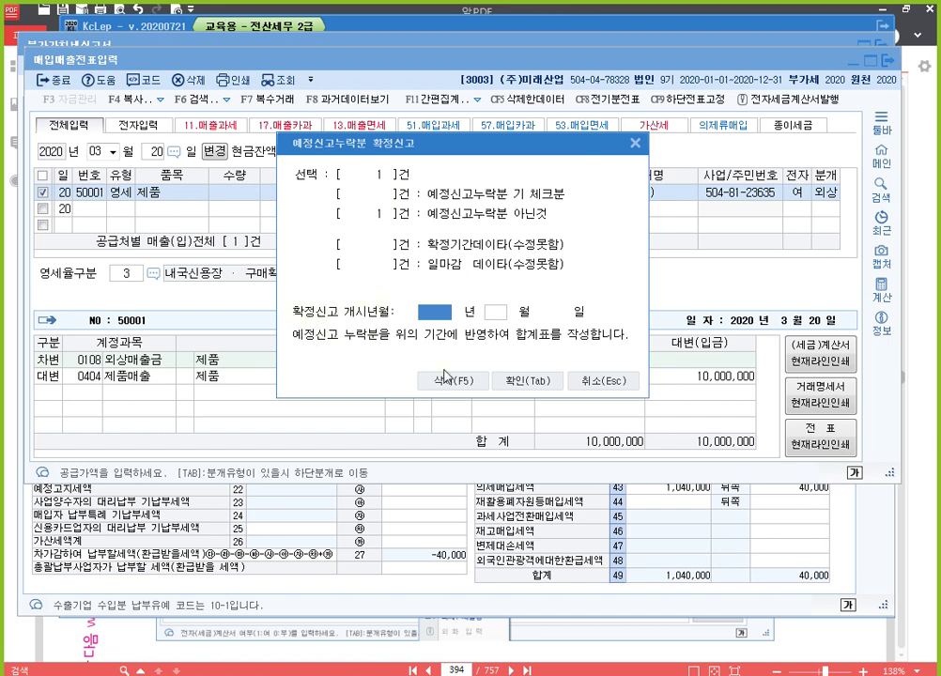
type("20")
key("Return")
type("4")
key("Return")
key("Return")
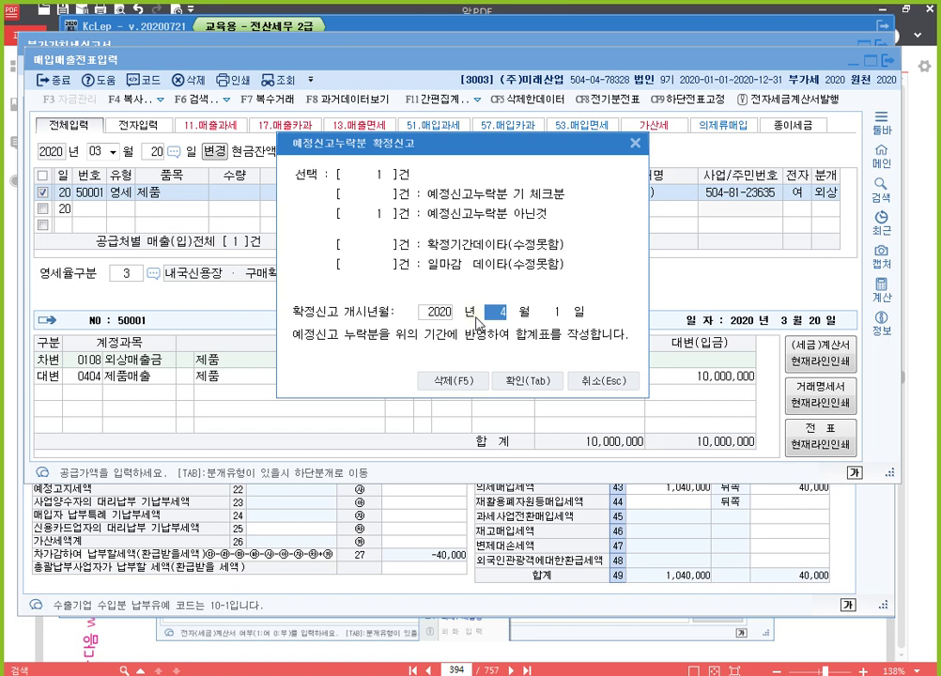
key("F12")
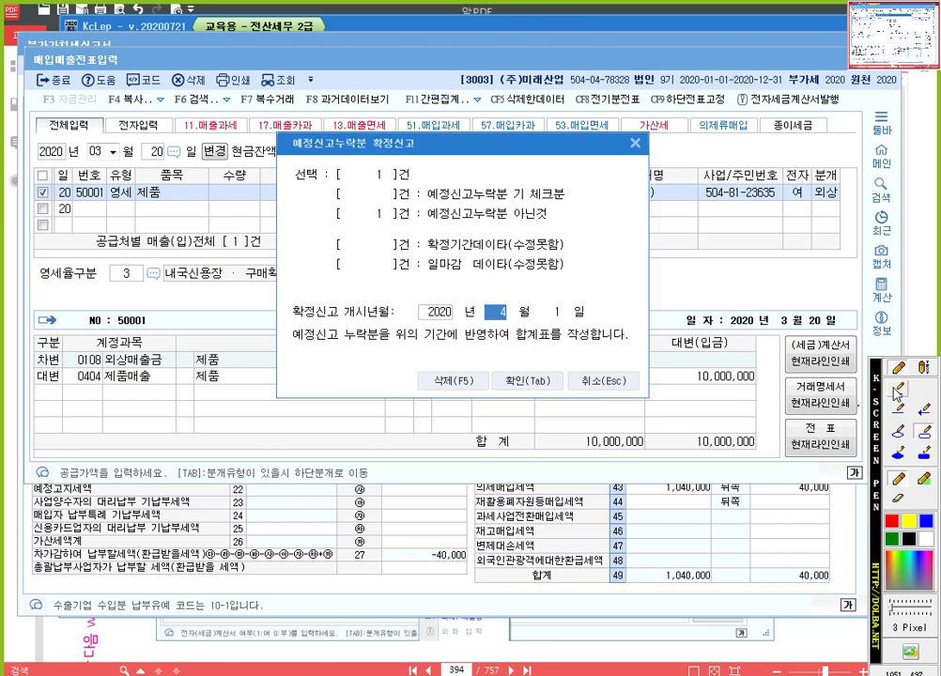
left_click(924, 454)
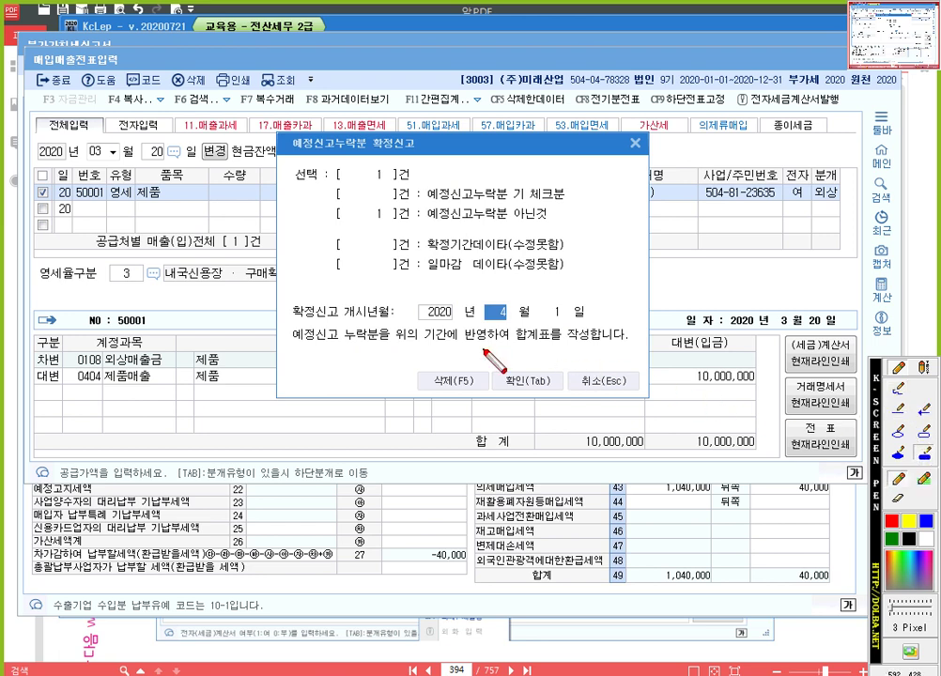
left_click_drag(282, 293, 400, 324)
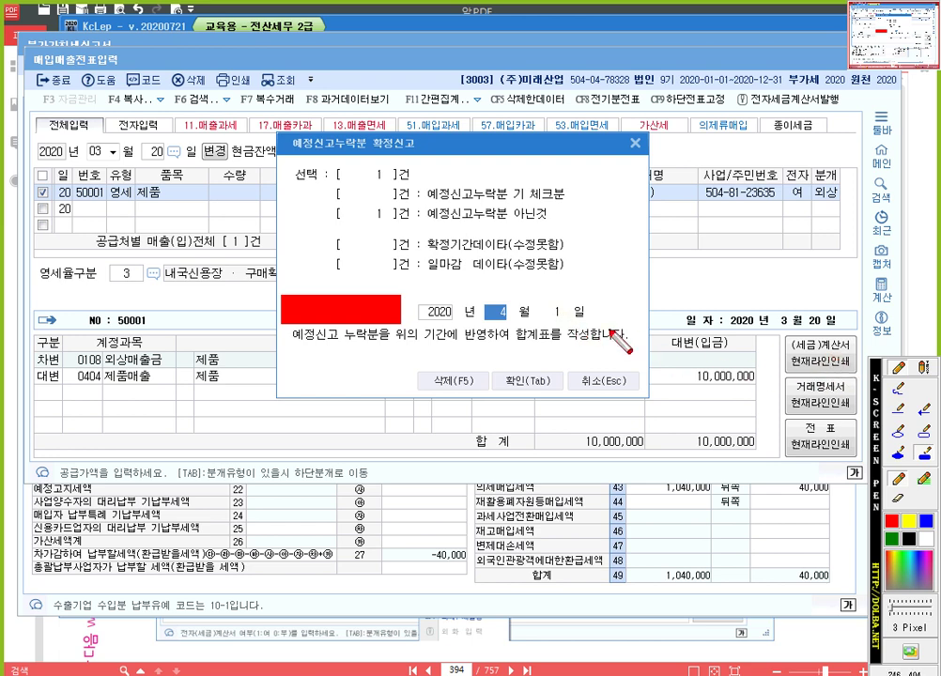
key("Escape")
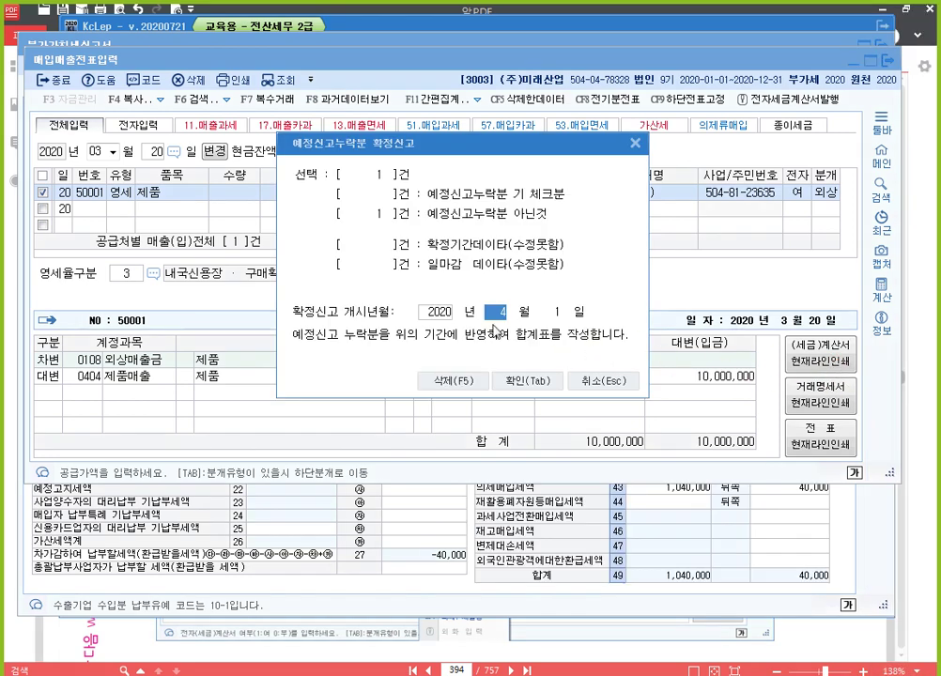
Step: Confirm the 예정신고누락분 확정신고 setting to mark the March 20 영세 sale as 누락
left_click(533, 382)
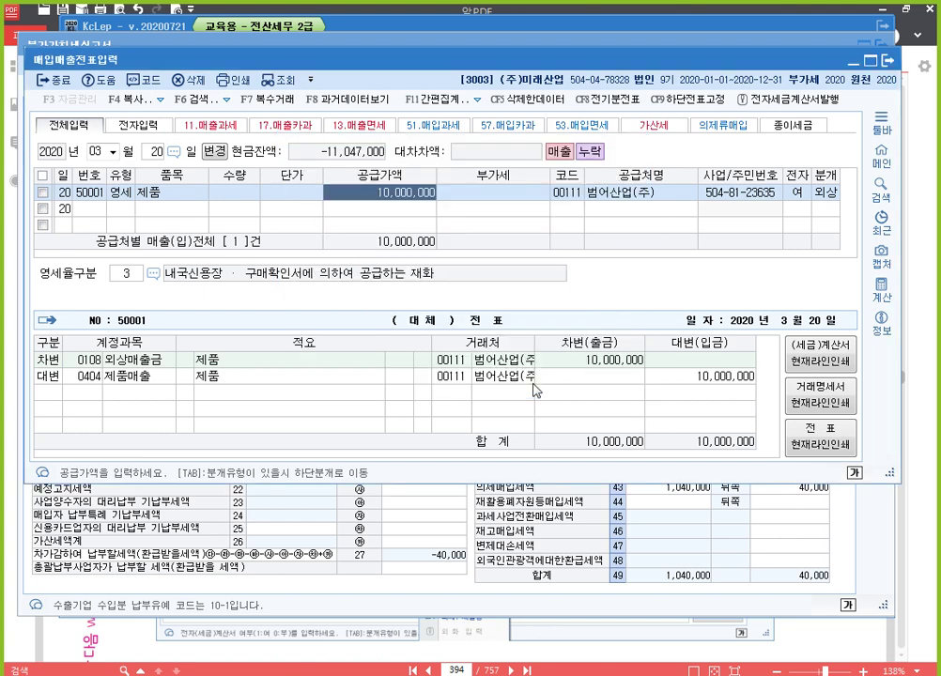
left_click(596, 153)
key("Escape")
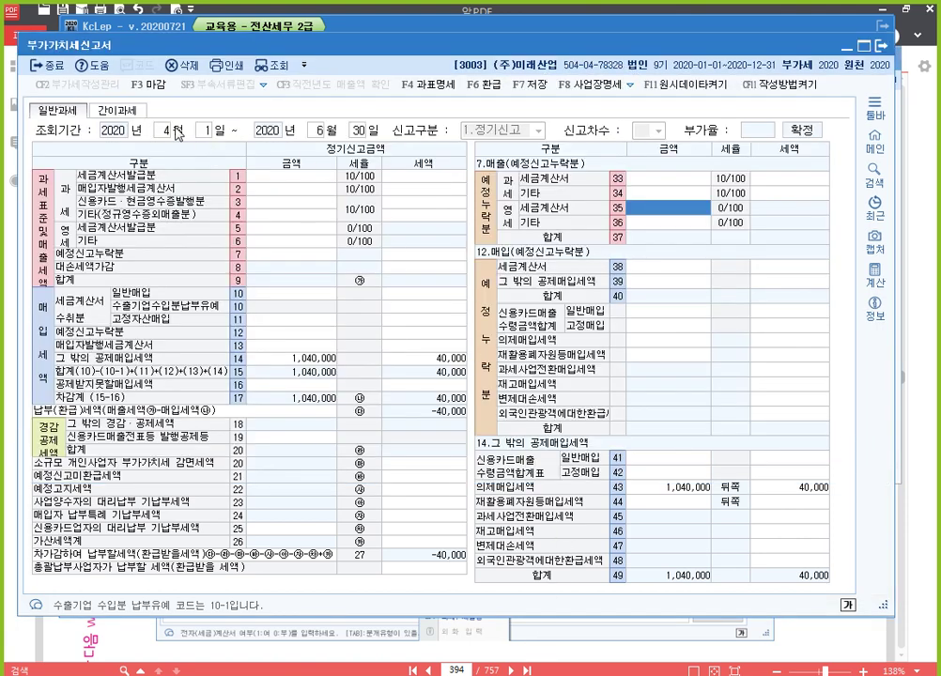
Step: Requery the 부가가치세신고서 for January to March without saving and recheck the 영세 세금계산서발급분 on line 5
left_click(547, 355)
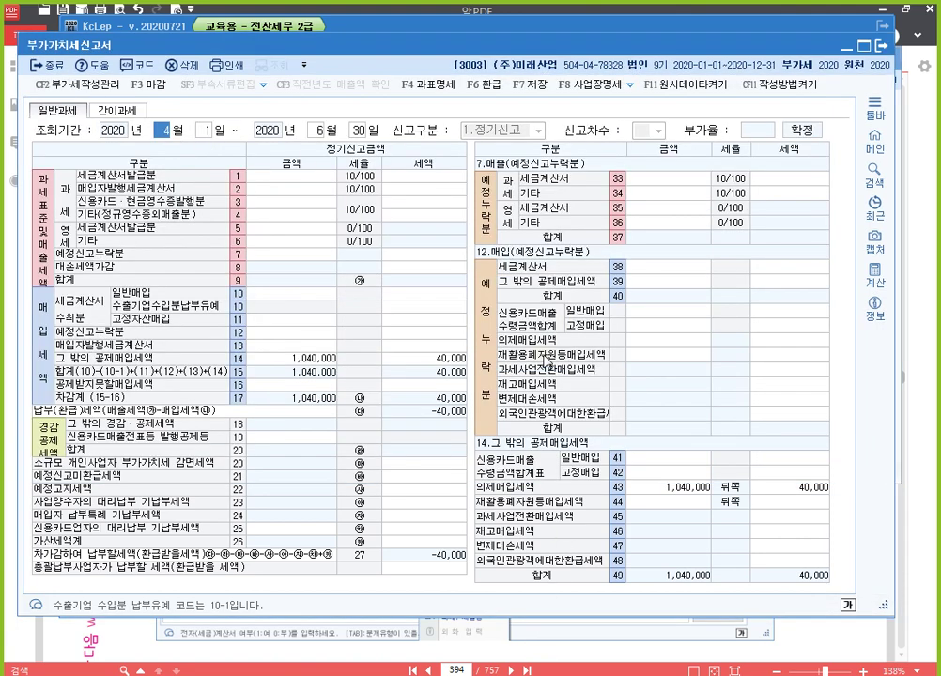
type("1")
key("Return")
key("Return")
type("3")
key("Return")
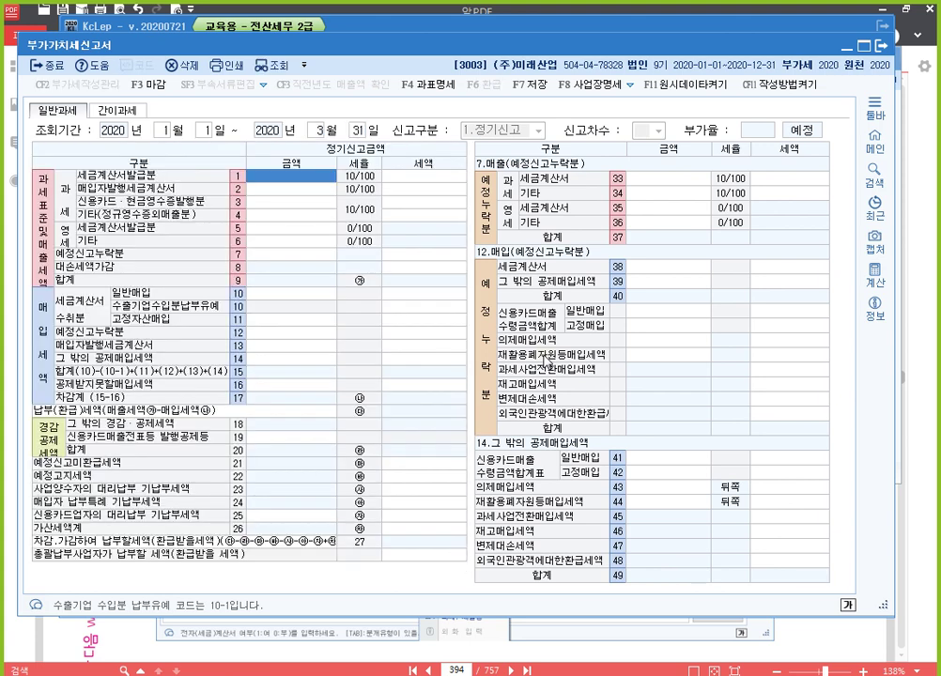
key("Return")
key("Return")
key("Return")
key("Return")
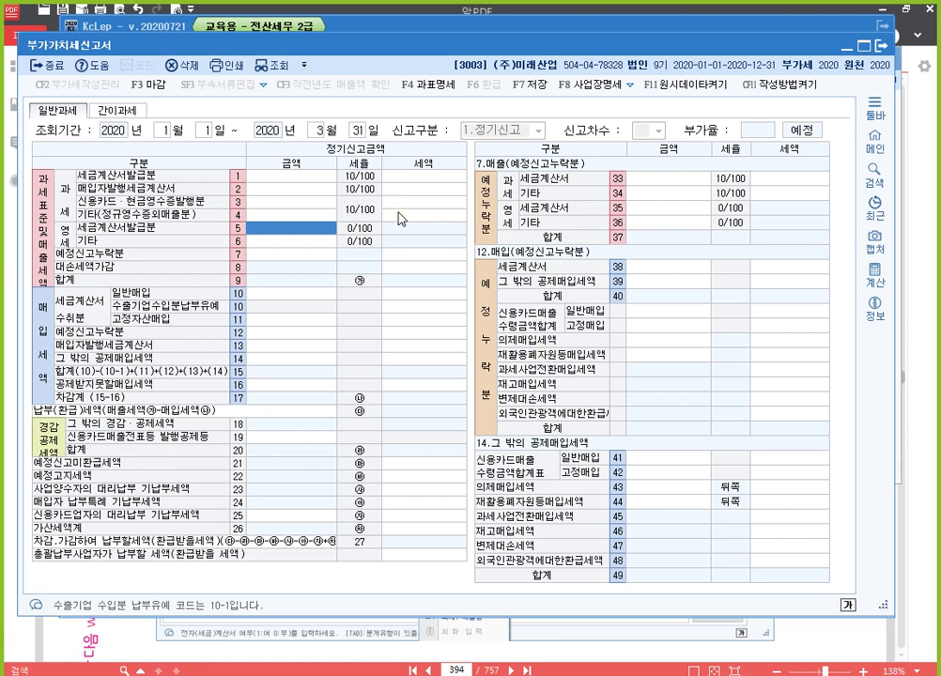
Step: Requery the return for April to June without saving and recheck the 예정누락분 영세 세금계산서 amount on line 35
key("Escape")
key("Right")
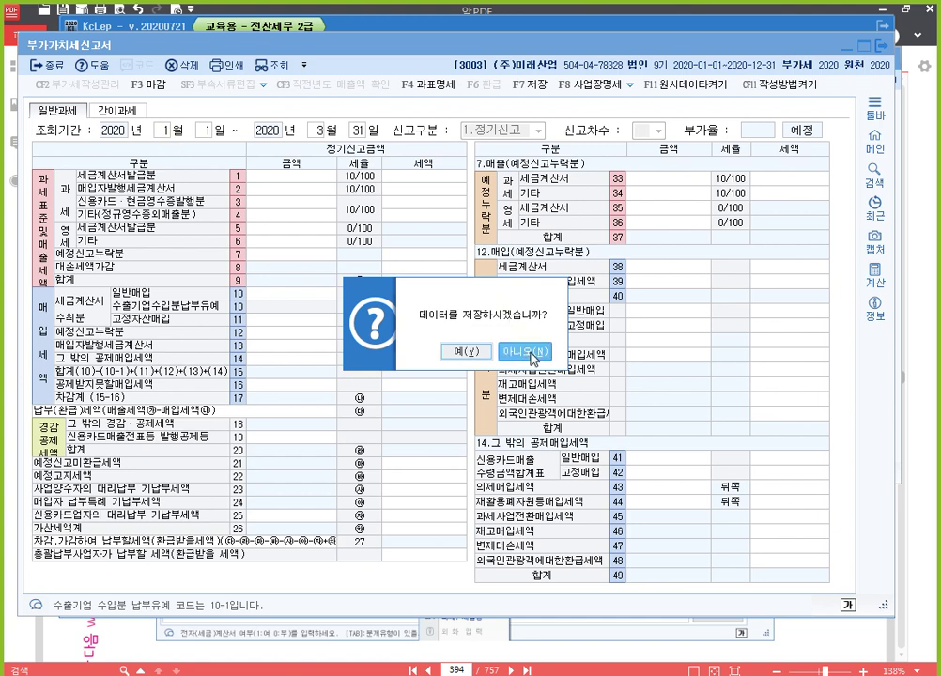
key("Return")
type("4")
key("Return")
key("Return")
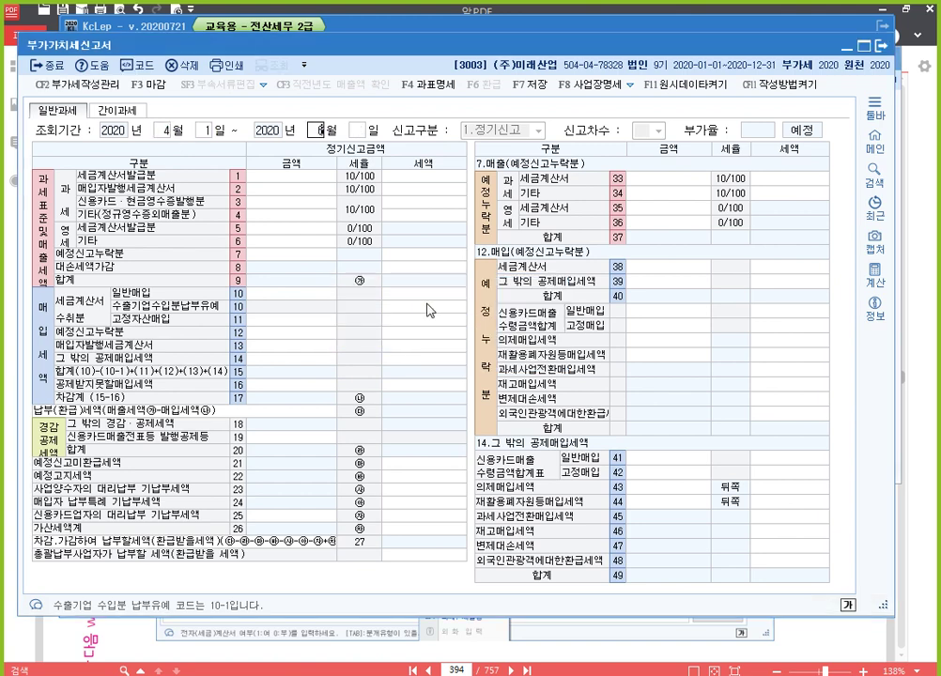
type("6")
key("Return")
key("Return")
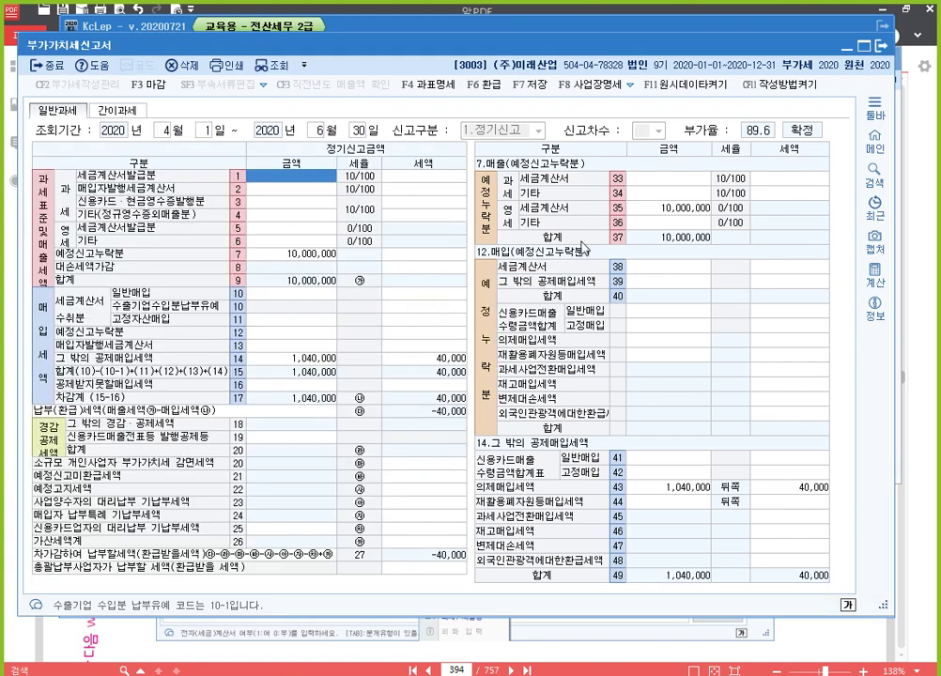
left_click(695, 214)
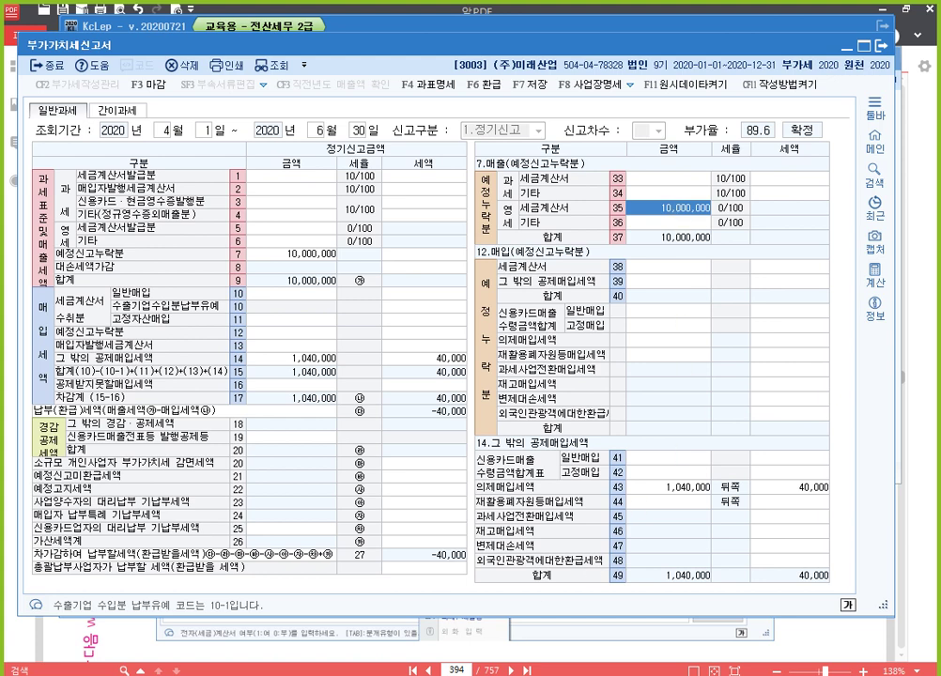
key("Escape")
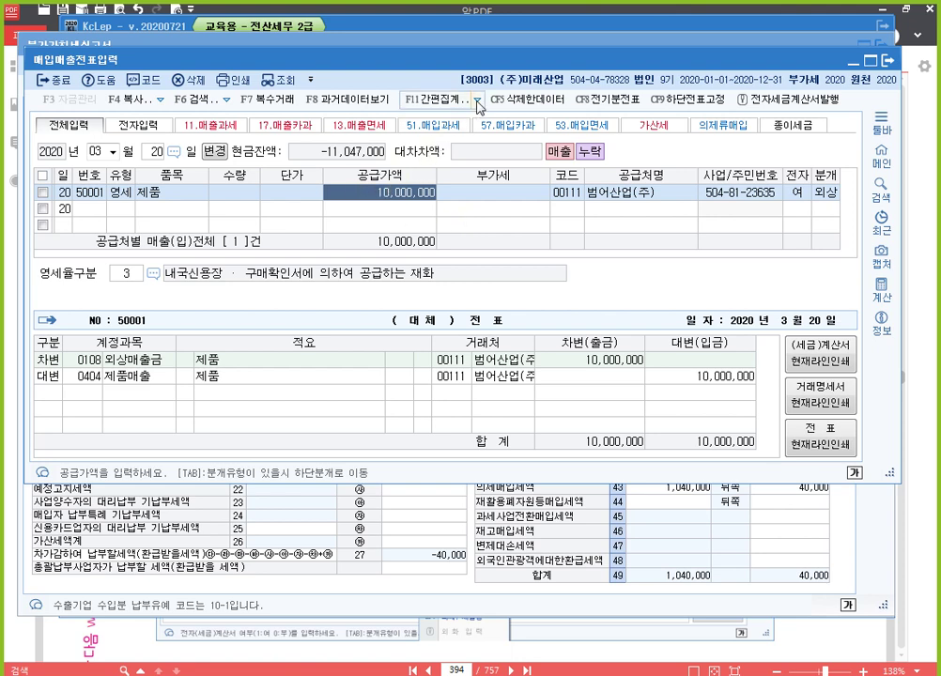
left_click(479, 99)
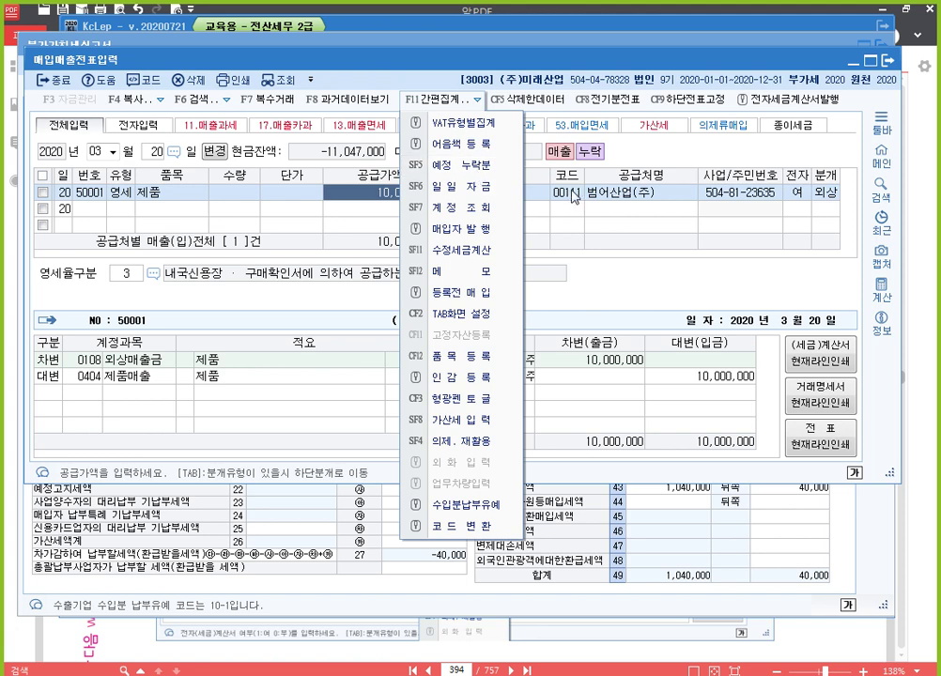
left_click(479, 177)
key("Escape")
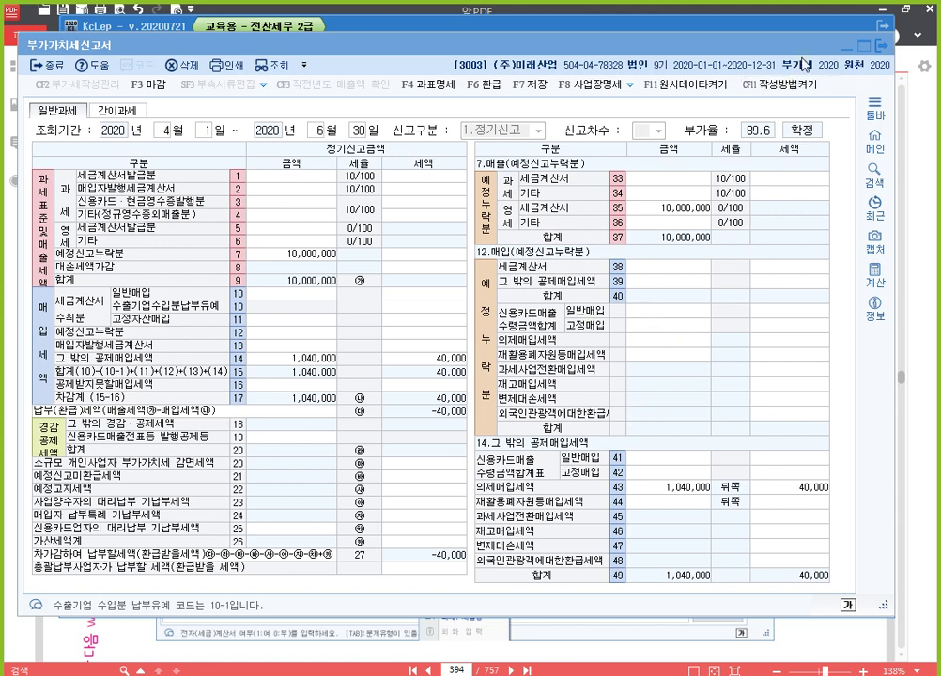
Step: Close the 부가가치세신고서 without saving its data
left_click(882, 47)
left_click(518, 345)
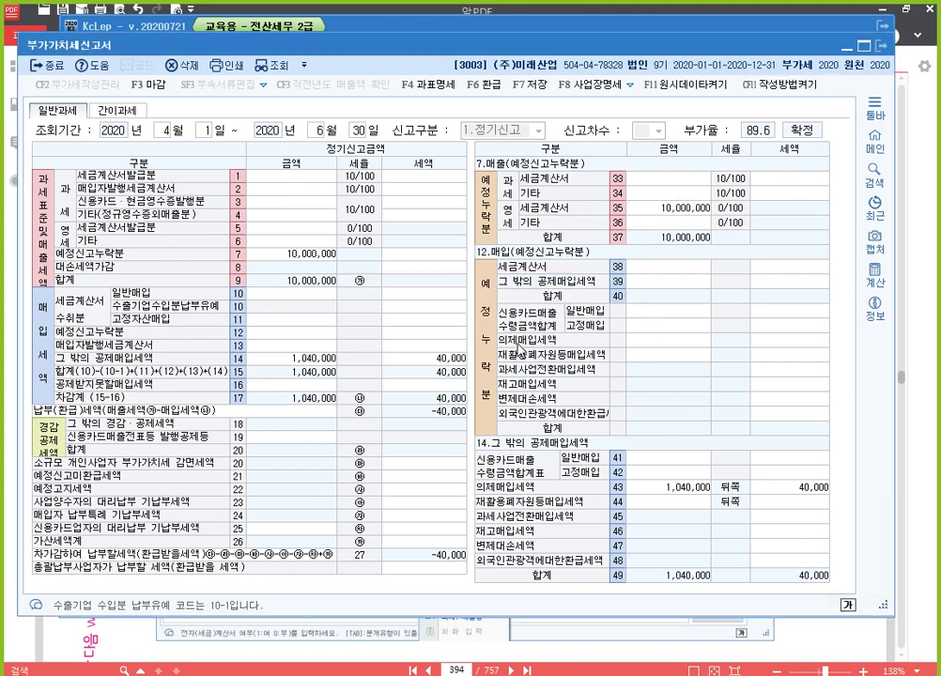
Step: Switch to the textbook PDF, go to page 415, and review the 세금계산서·계산서 합계표 and 신용카드매출전표등 발행금액집계표 sections on pages 414–415
left_click(481, 670)
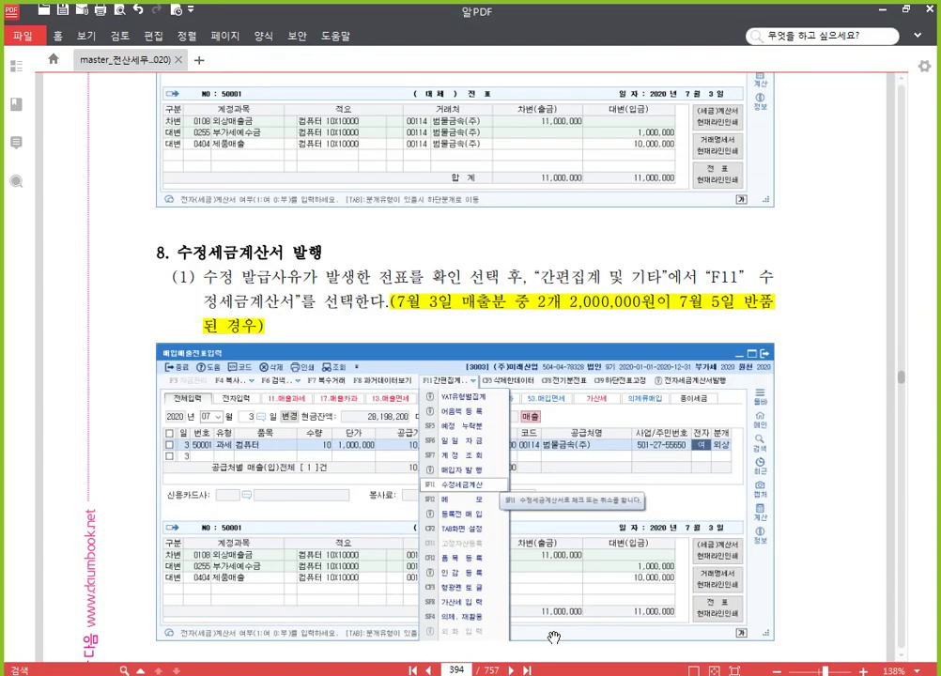
left_click(469, 669)
type("415")
key("Return")
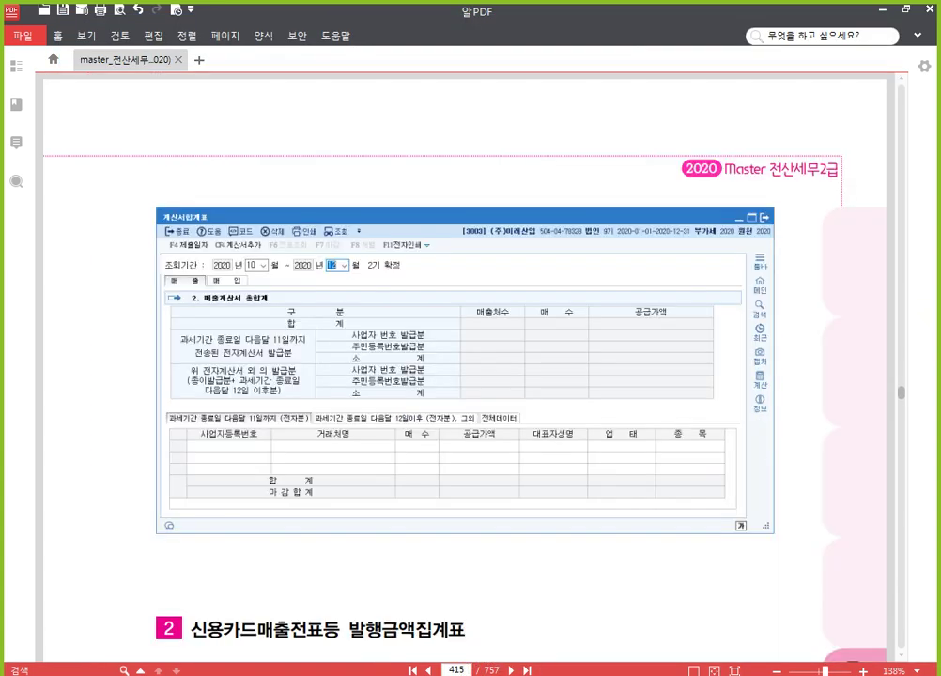
scroll(417, 396, "down", 2)
scroll(418, 396, "up", 2)
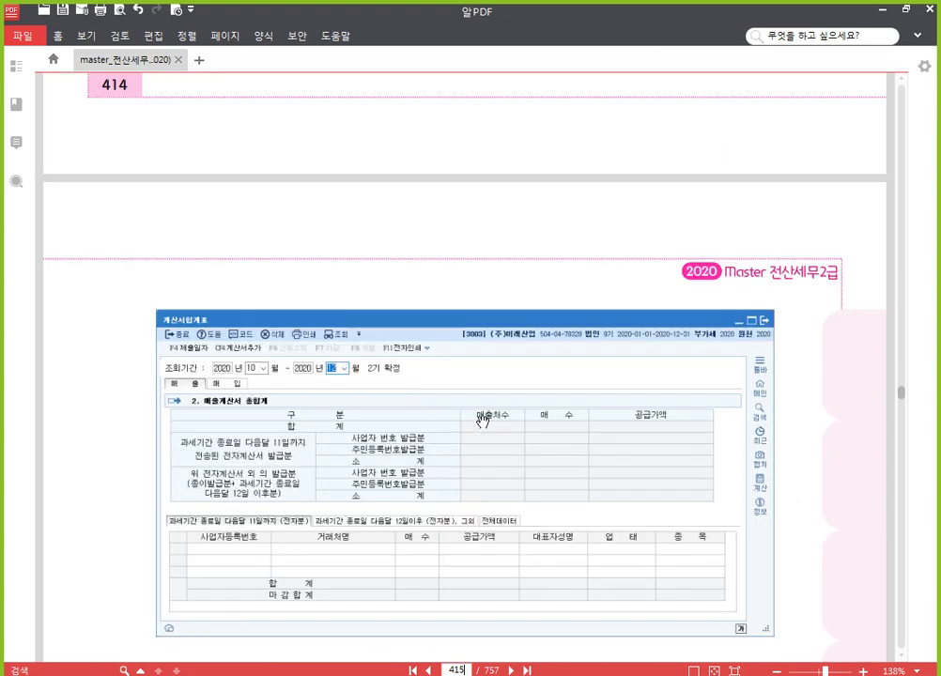
scroll(543, 406, "up", 8)
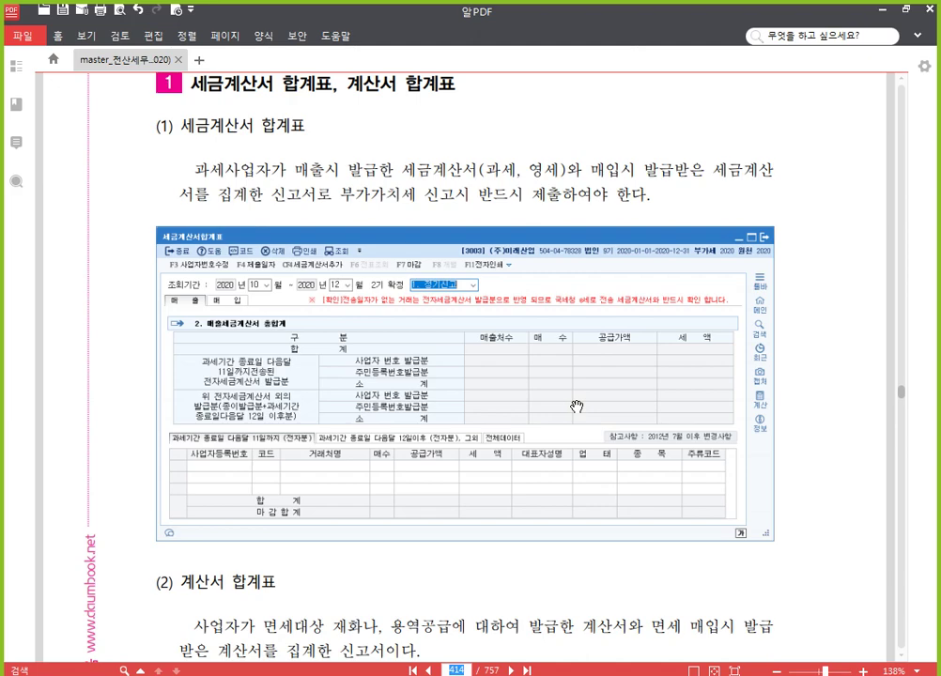
scroll(577, 406, "down", 2)
scroll(572, 413, "up", 4)
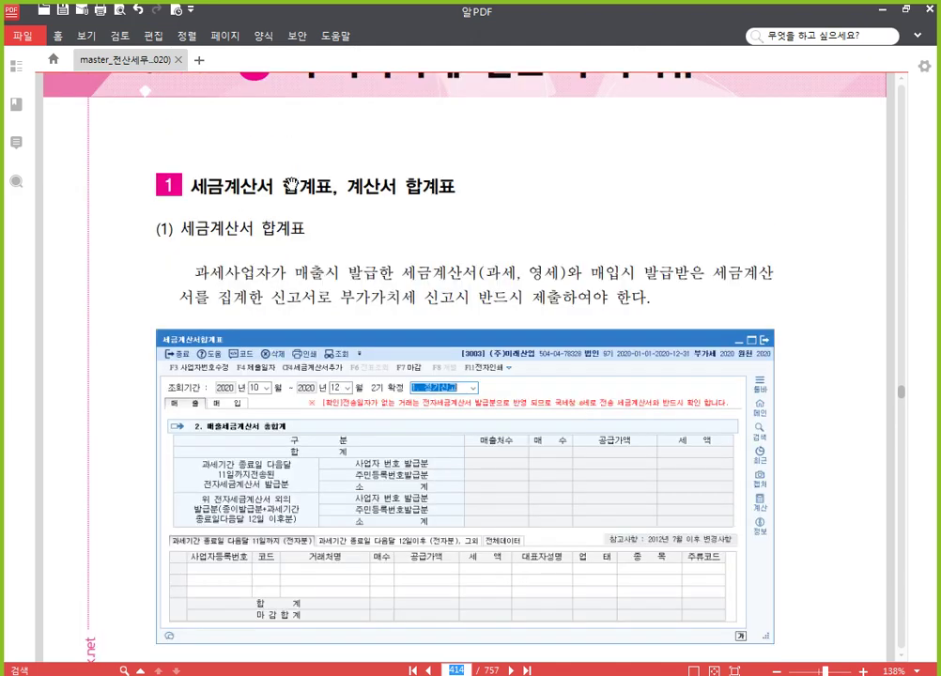
scroll(304, 397, "down", 6)
scroll(304, 394, "up", 2)
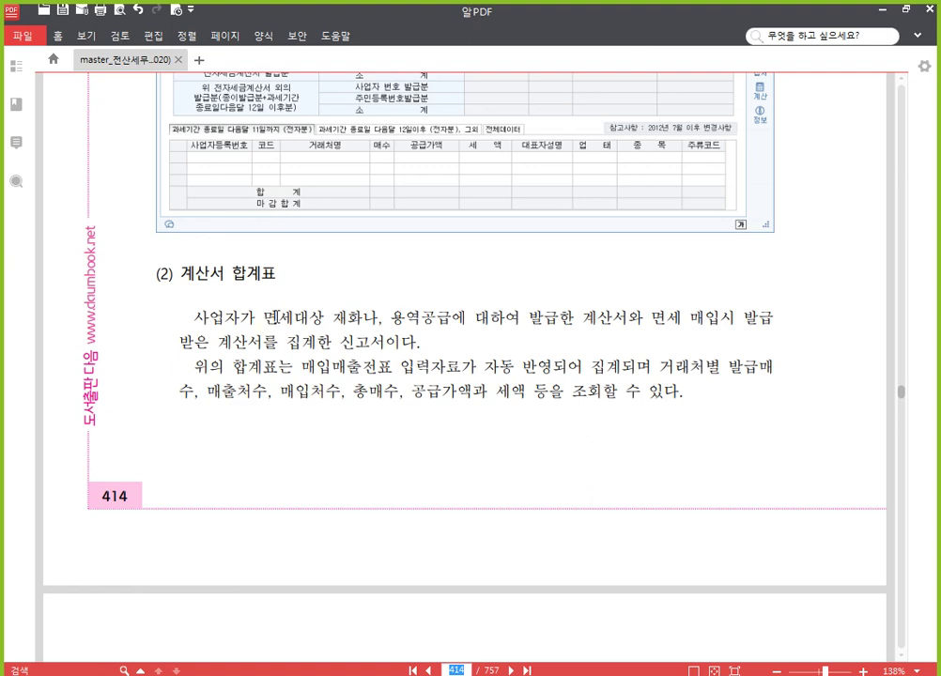
scroll(269, 317, "down", 10)
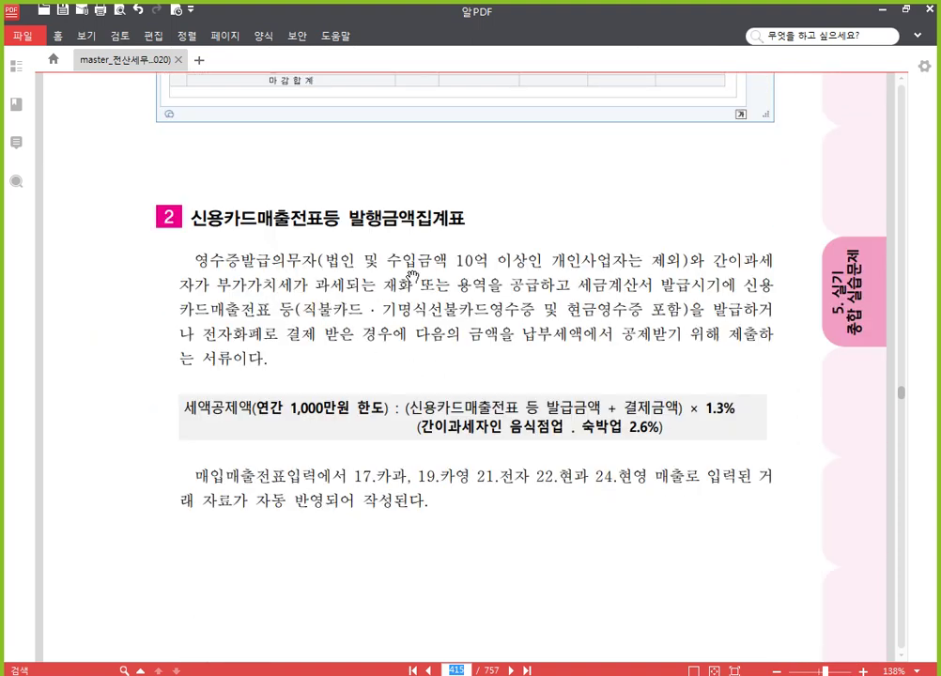
Step: Switch to KcLep, outline the 부속명세서 I forms and the two 신용카드매출전표등 forms in red with the screen pen, and clear the marks
key("alt+Tab")
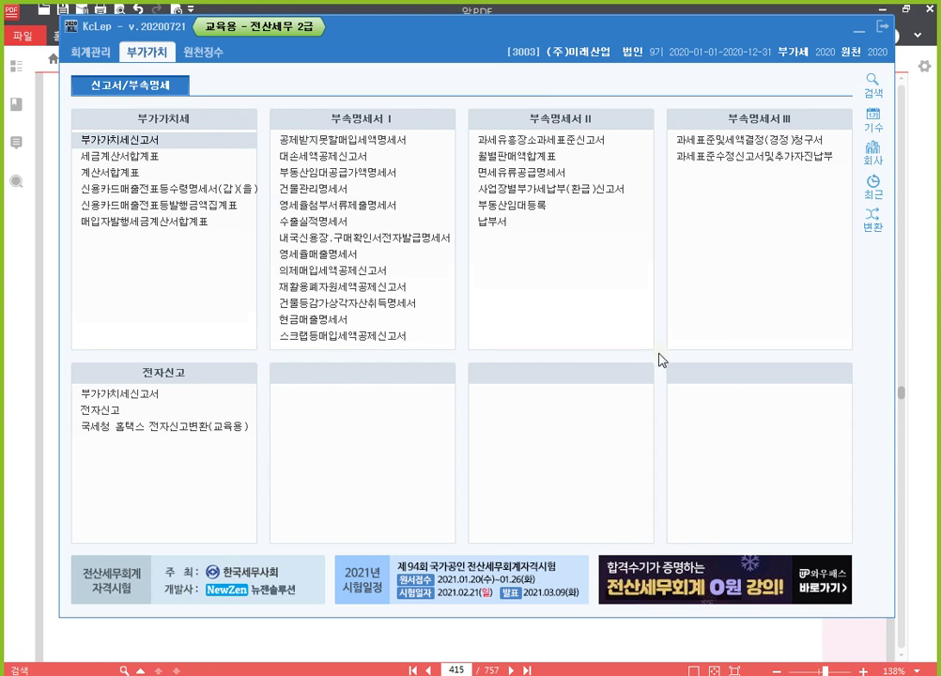
key("F12")
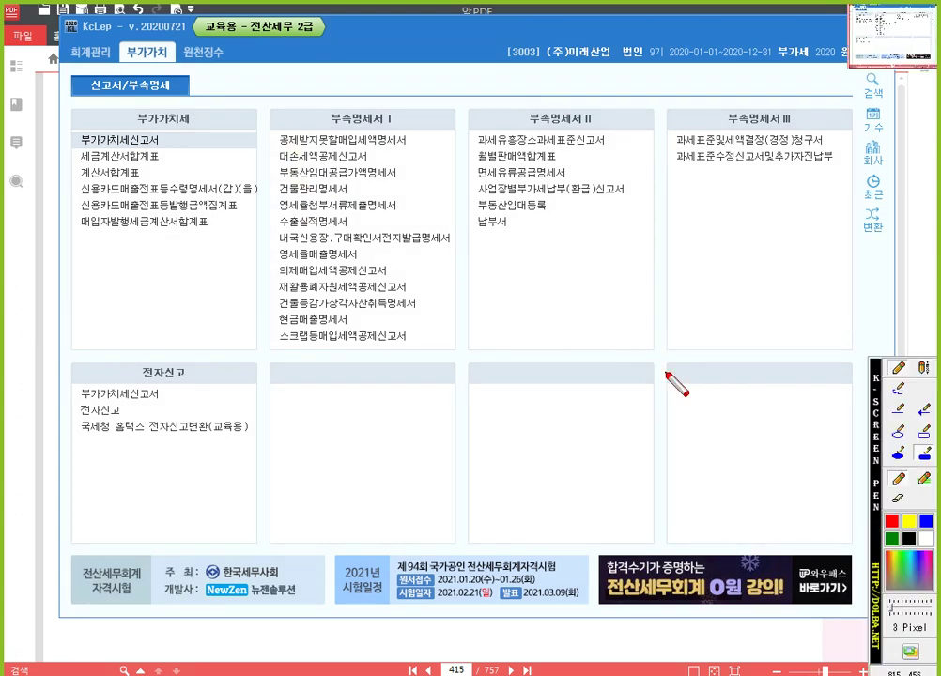
left_click(923, 436)
left_click_drag(273, 126, 457, 310)
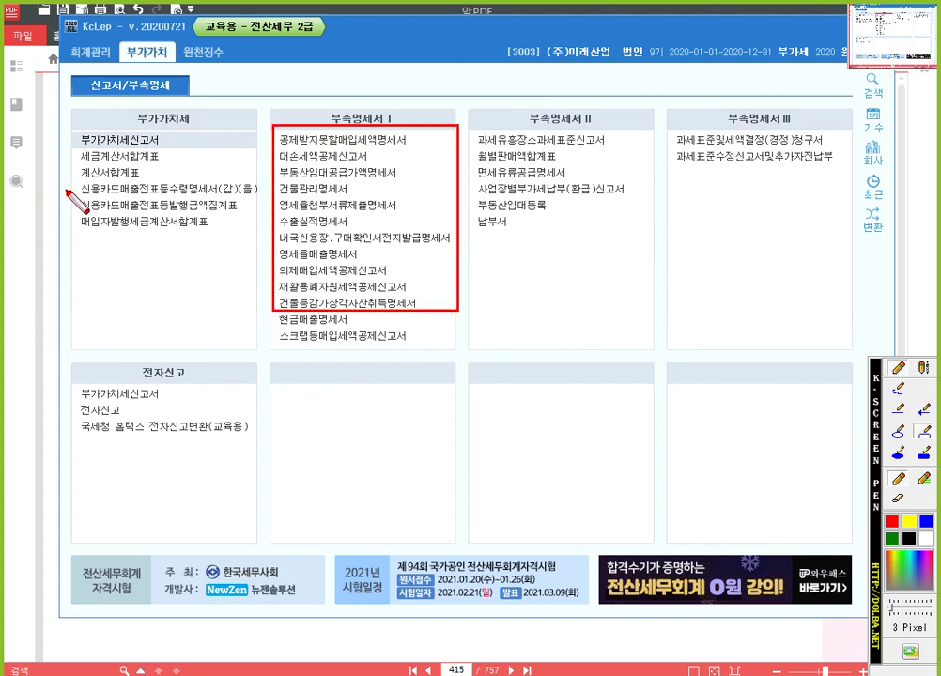
mouse_move(75, 176)
left_mouse_down()
mouse_move(226, 192)
mouse_move(263, 216)
left_mouse_up()
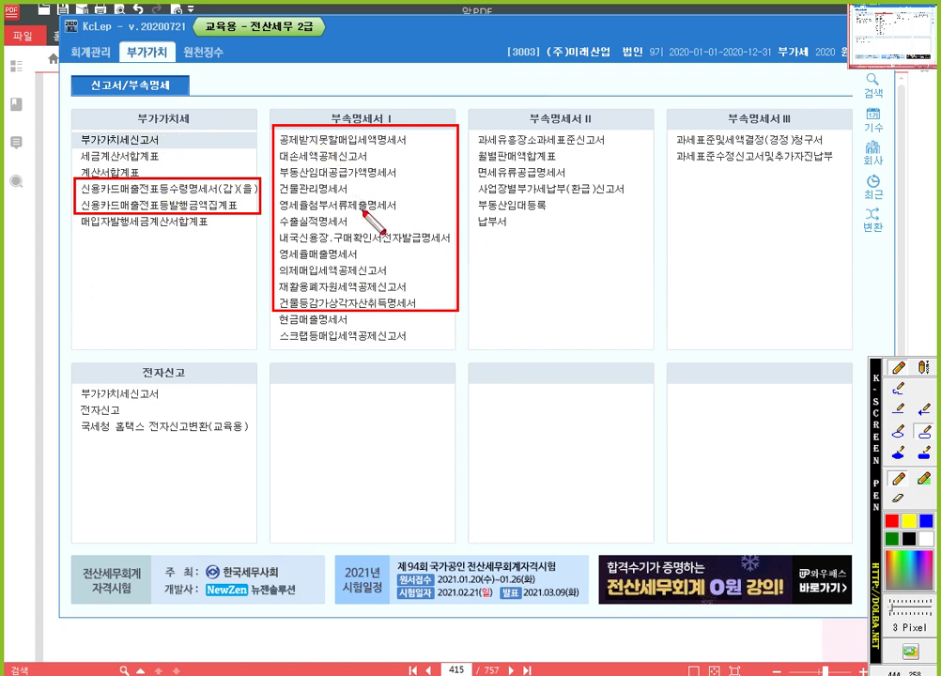
right_click(467, 256)
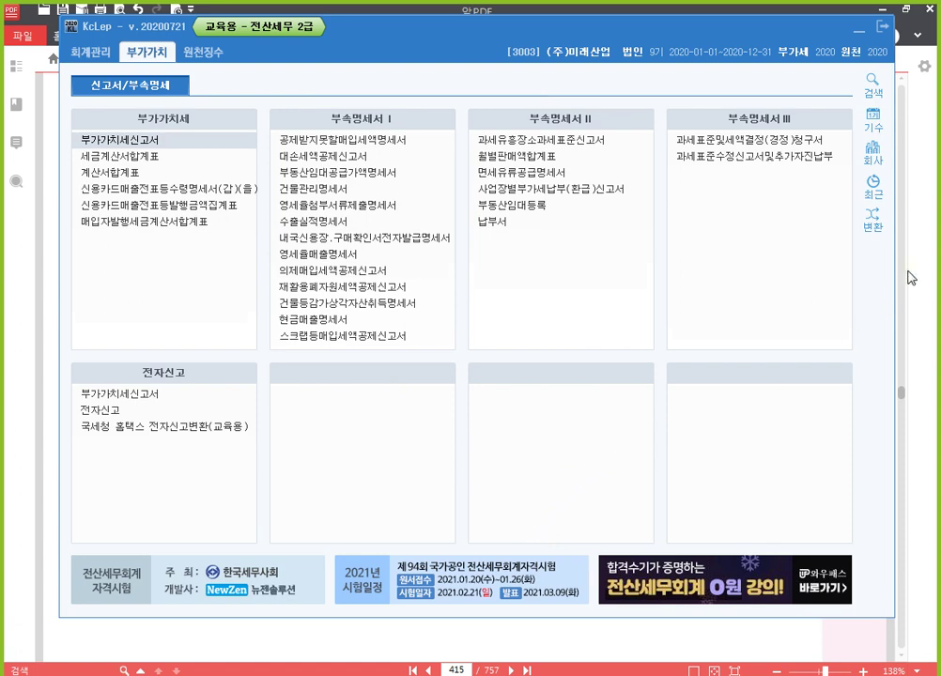
Step: Change the working company to code 3005, (주)미래산업
left_click(872, 150)
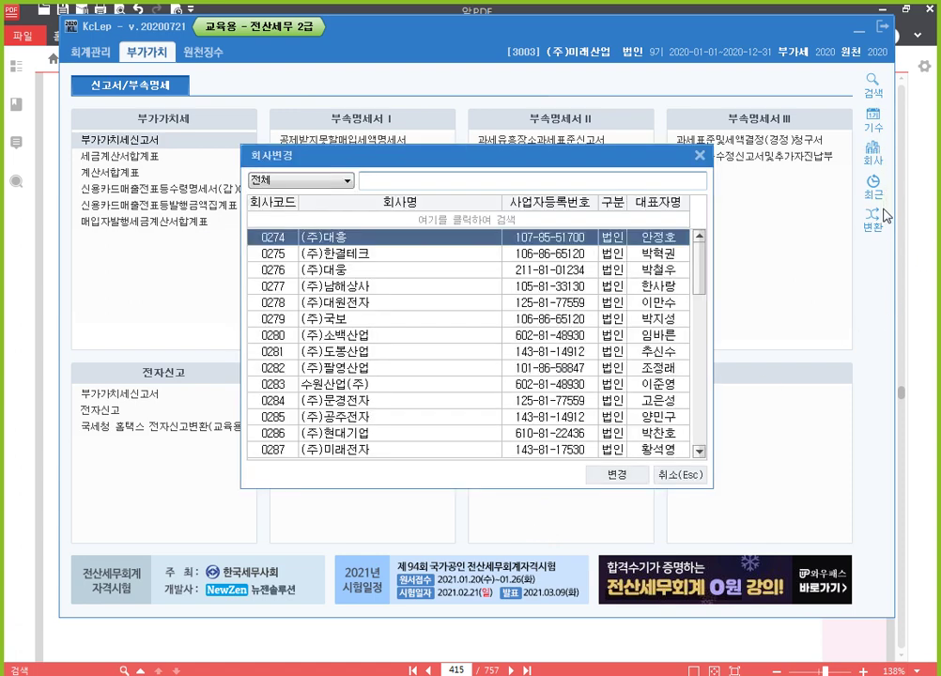
type("3005")
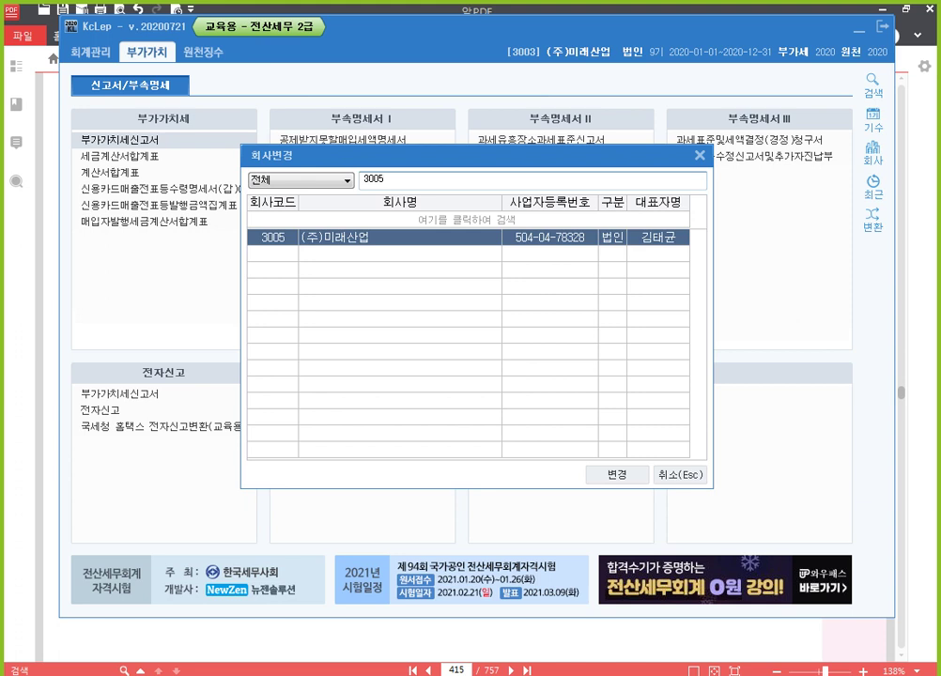
key("Return")
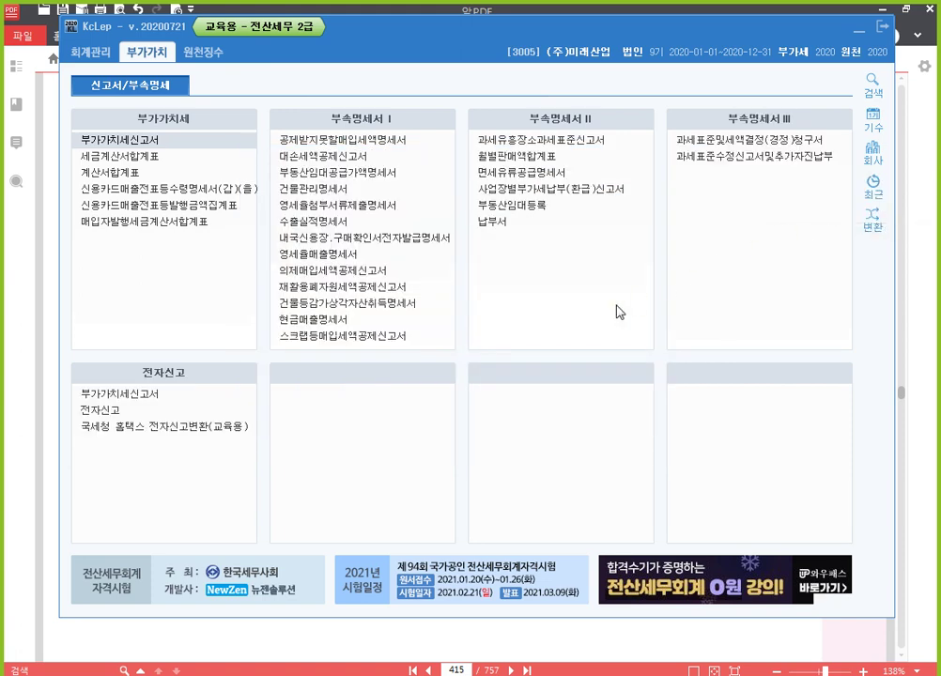
Step: Switch to the 수업용.hwp document and write the heading "[부가가치세신고 부속서류]" below the 차량운반구 journal entry, with "**" starting the following line
left_click(596, 648)
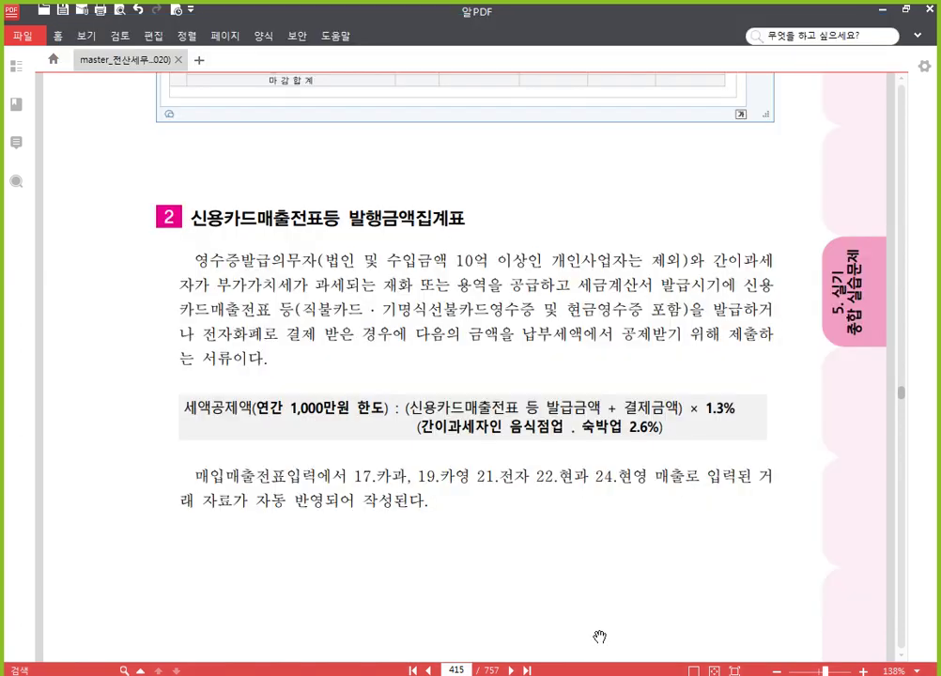
left_click_drag(526, 524, 518, 472)
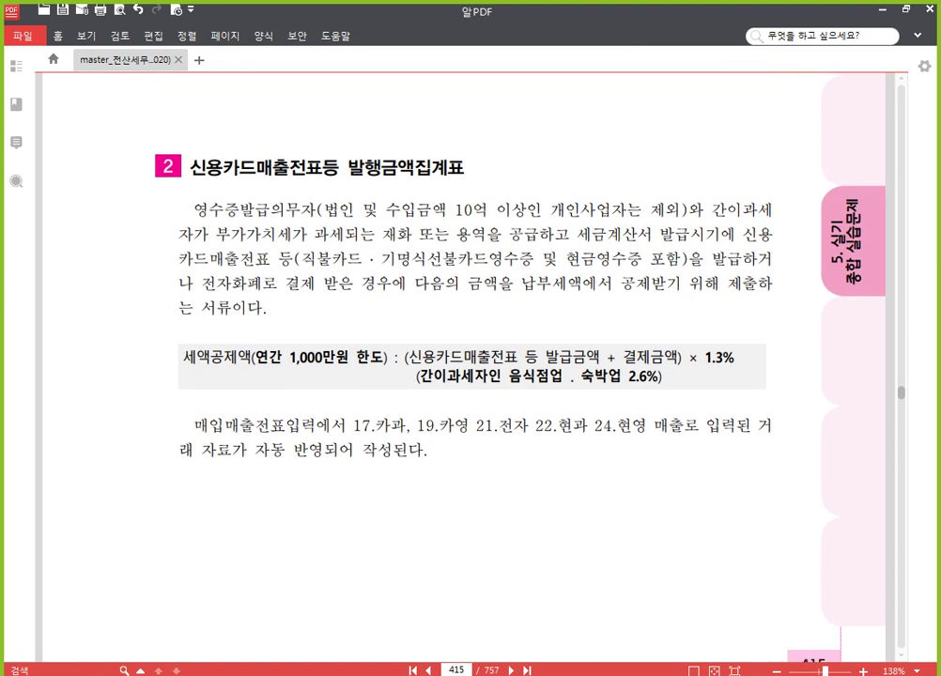
mouse_move(376, 662)
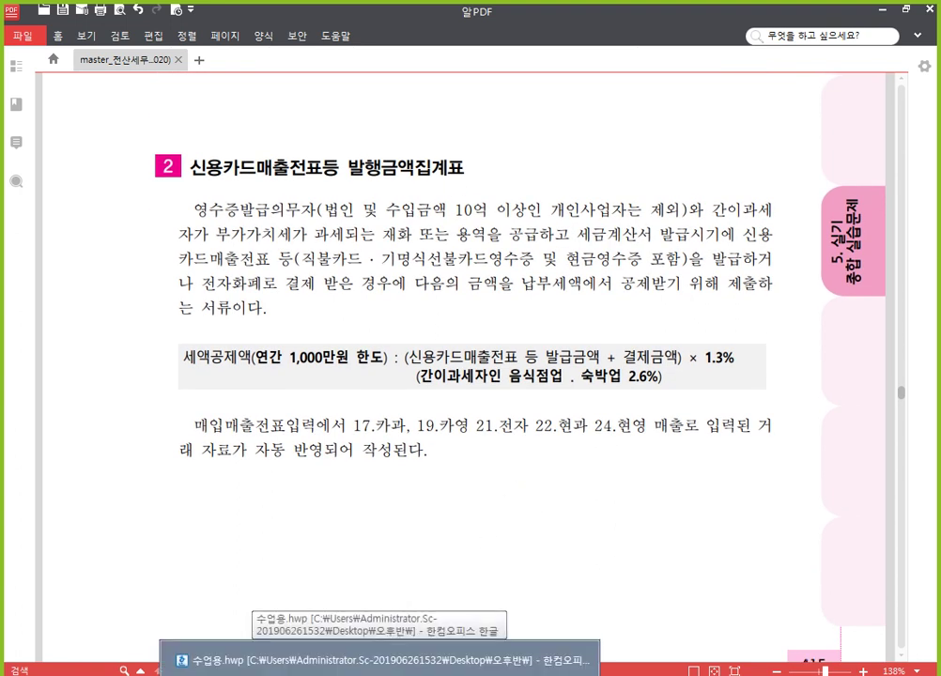
left_click(375, 660)
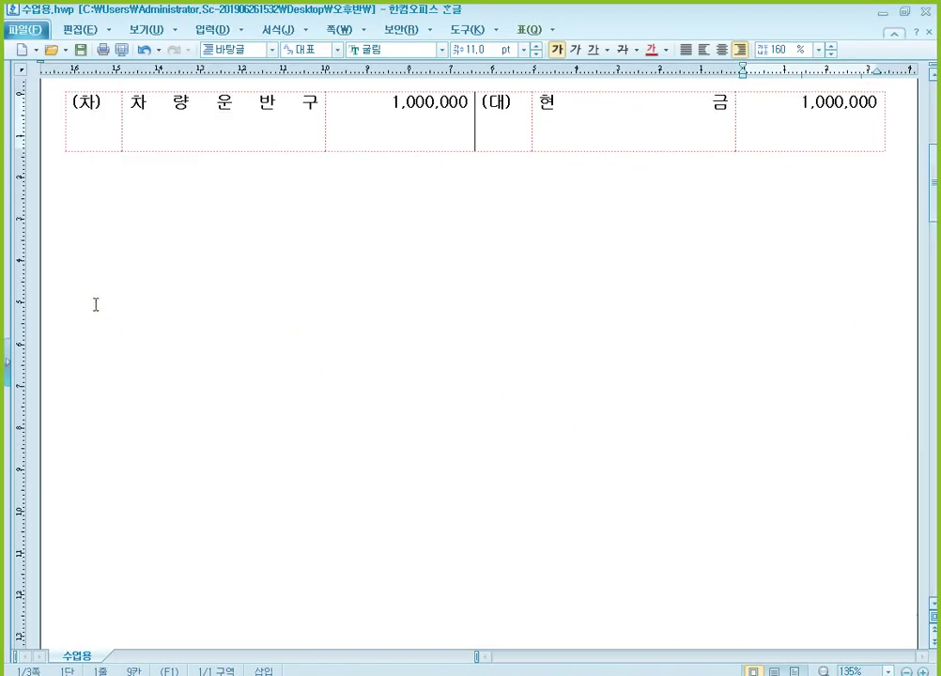
left_click(150, 279)
type("**")
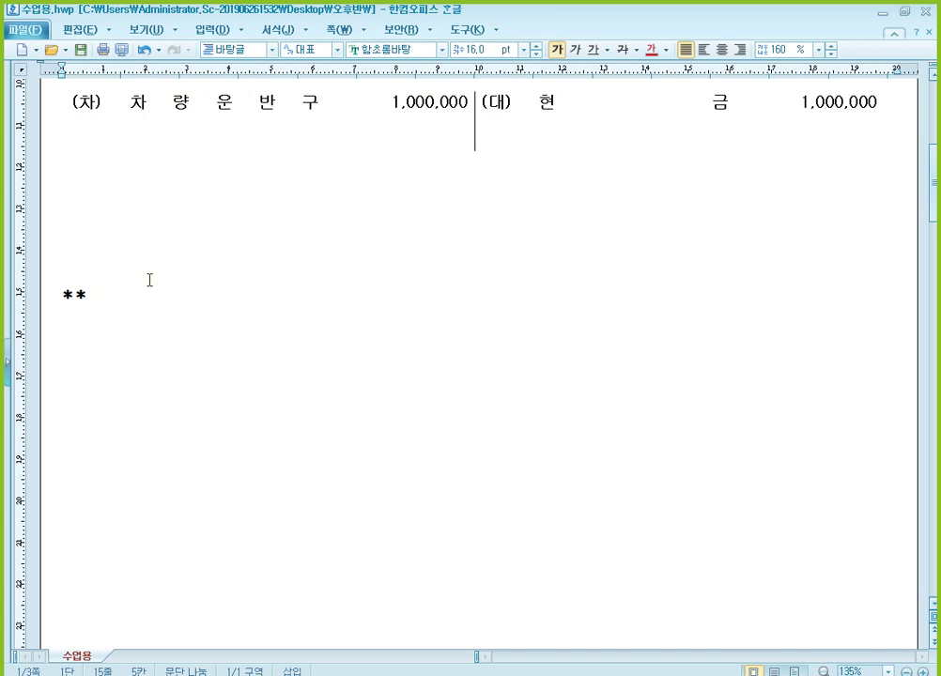
key("Up")
type("[부가가치")
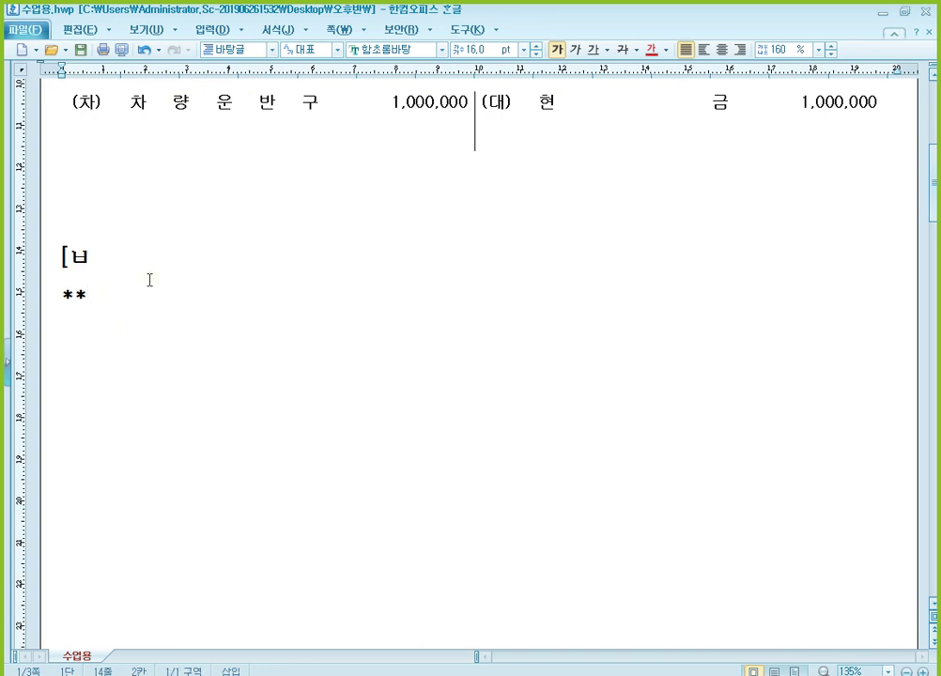
type("세신고 ")
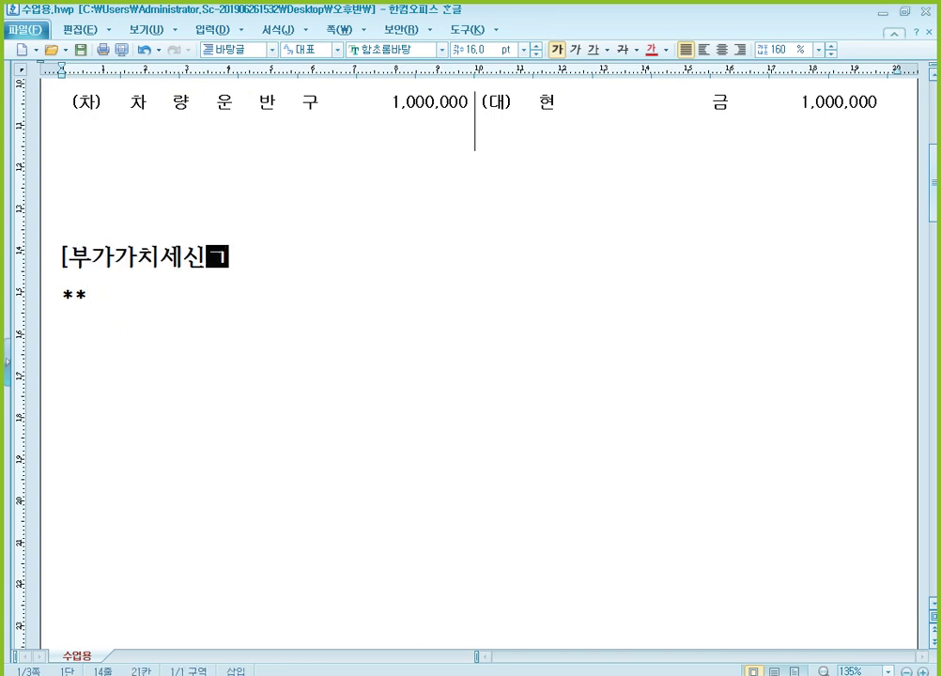
type("부속서")
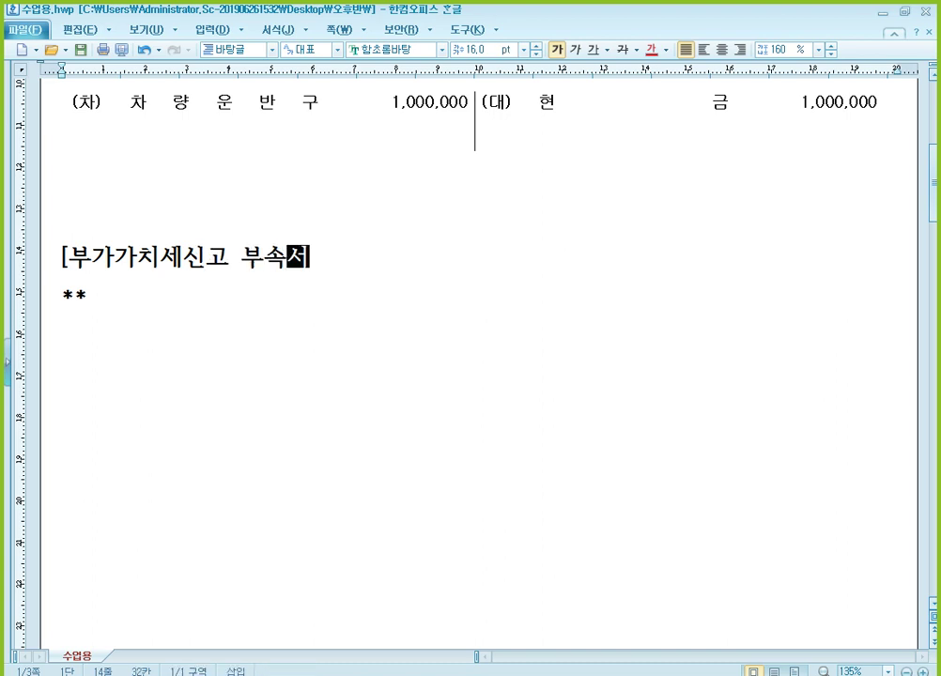
type("류]")
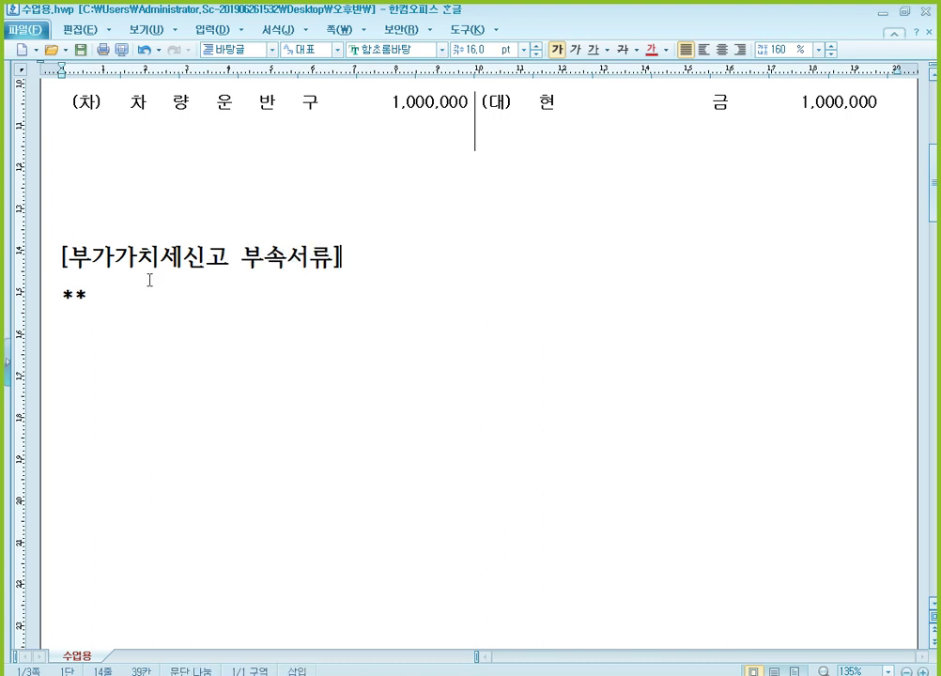
Step: Complete the line under the heading as "** 신용카드매출전표등 발행금액집계표 **"
key("Down")
type("시ㄴ")
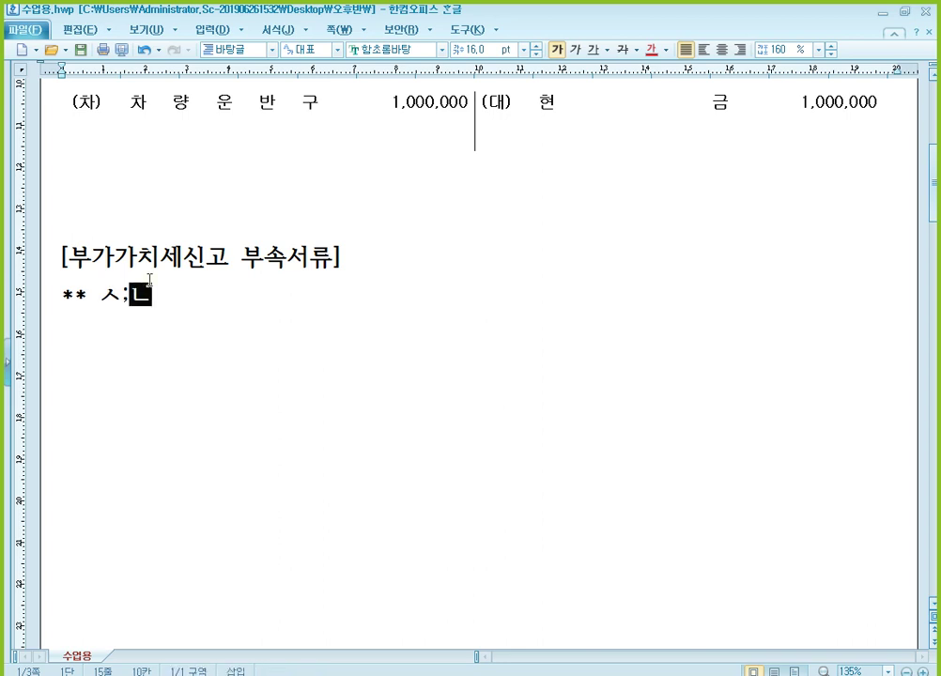
key("BackSpace")
key("BackSpace")
type("ㅅ신용카드매출전표등")
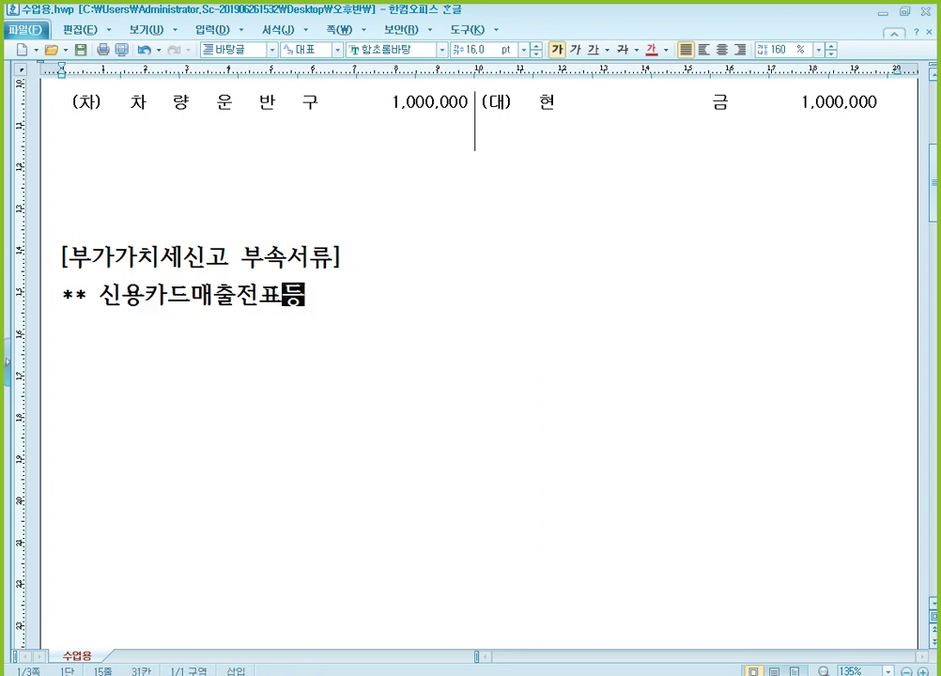
type(" 발행ㄱ")
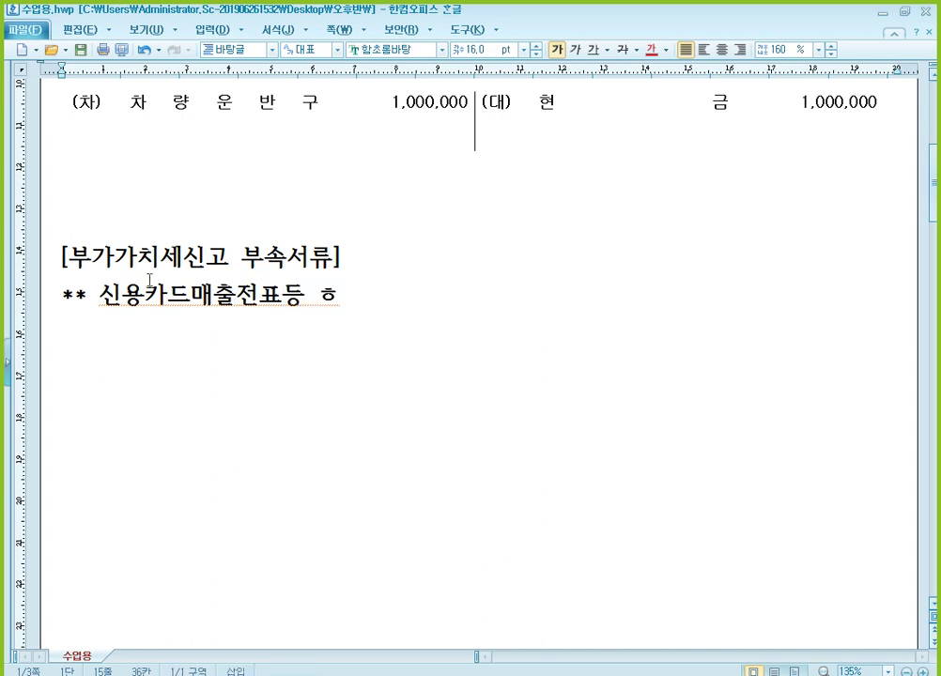
type("금액집계표")
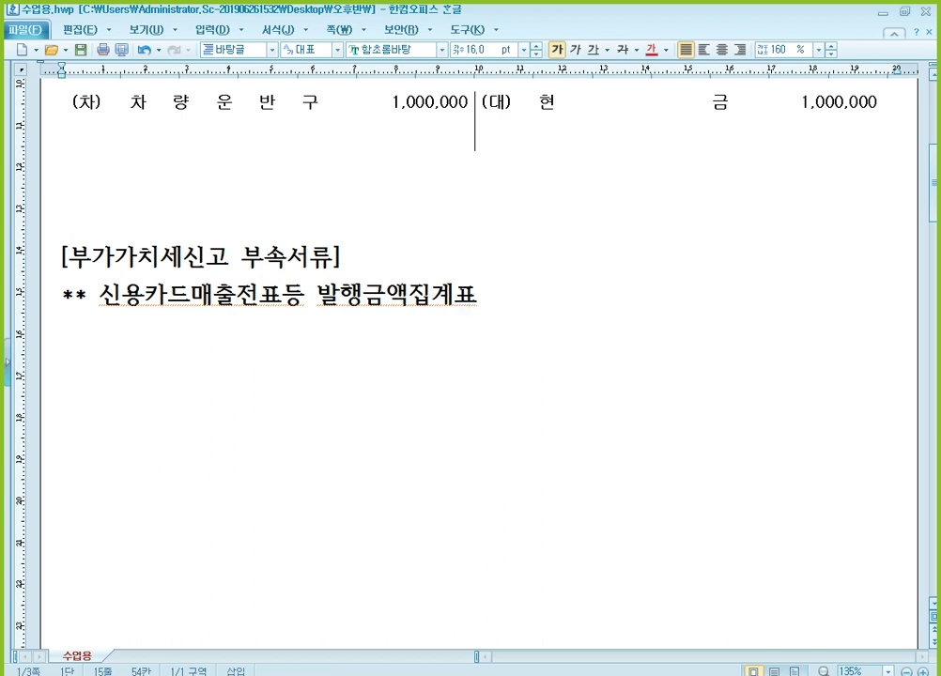
type(" **")
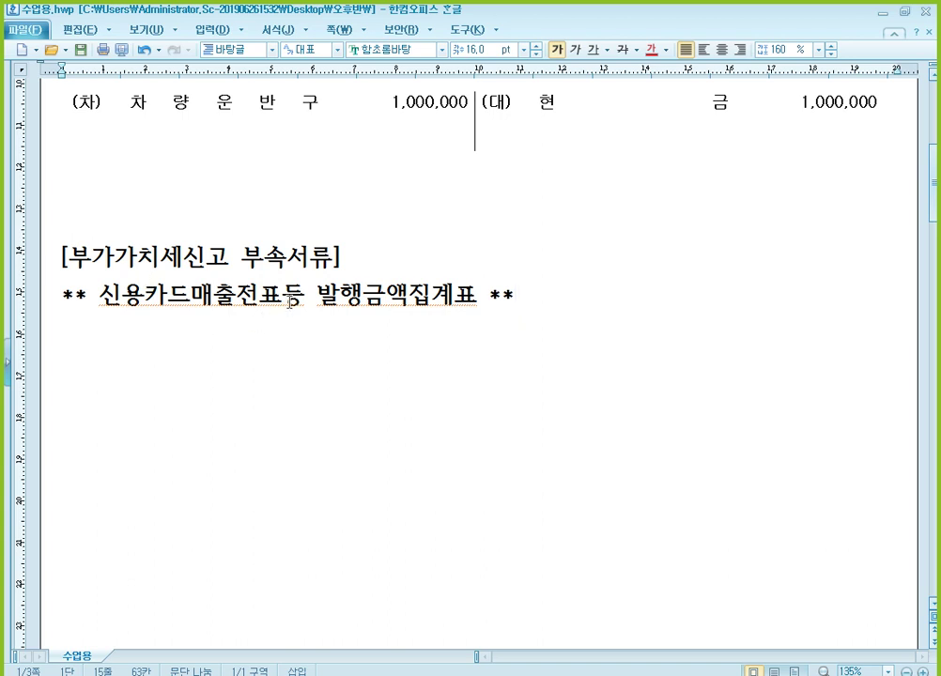
Step: Add the note line "* 부가가치세신고서 3번 일치 (원칙)" below the 신용카드매출전표등 발행금액집계표 title
left_click_drag(289, 302, 294, 301)
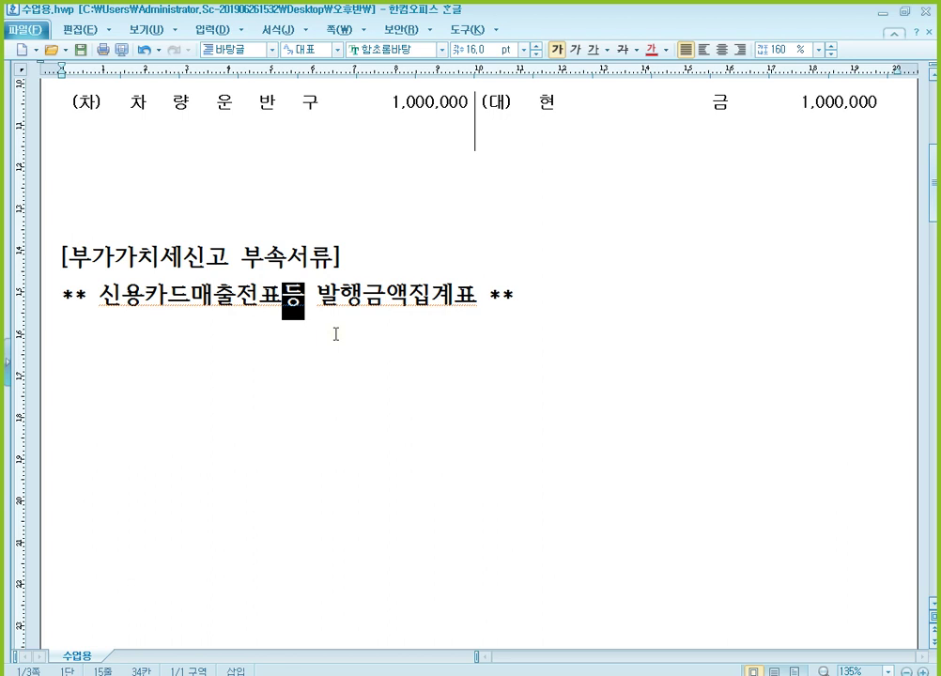
key("Return")
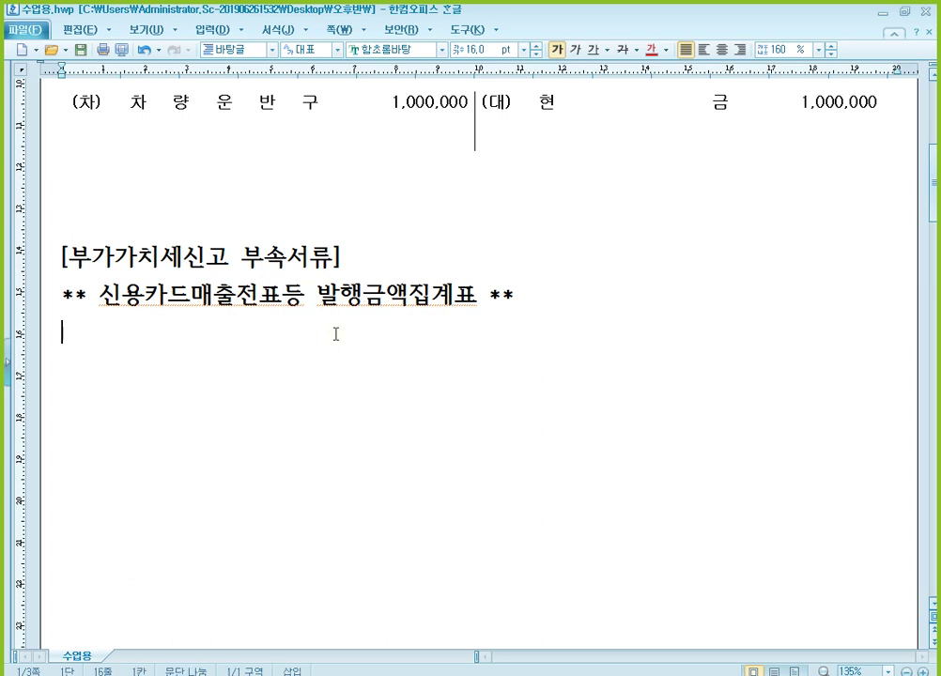
type("* 부가가치세")
type("신고서 3")
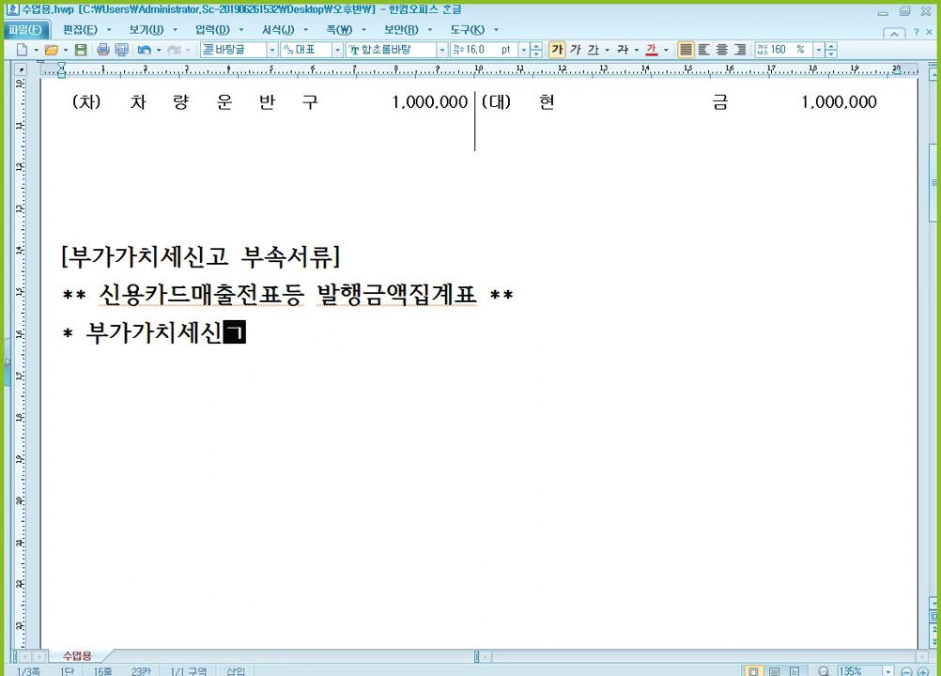
type("번 일")
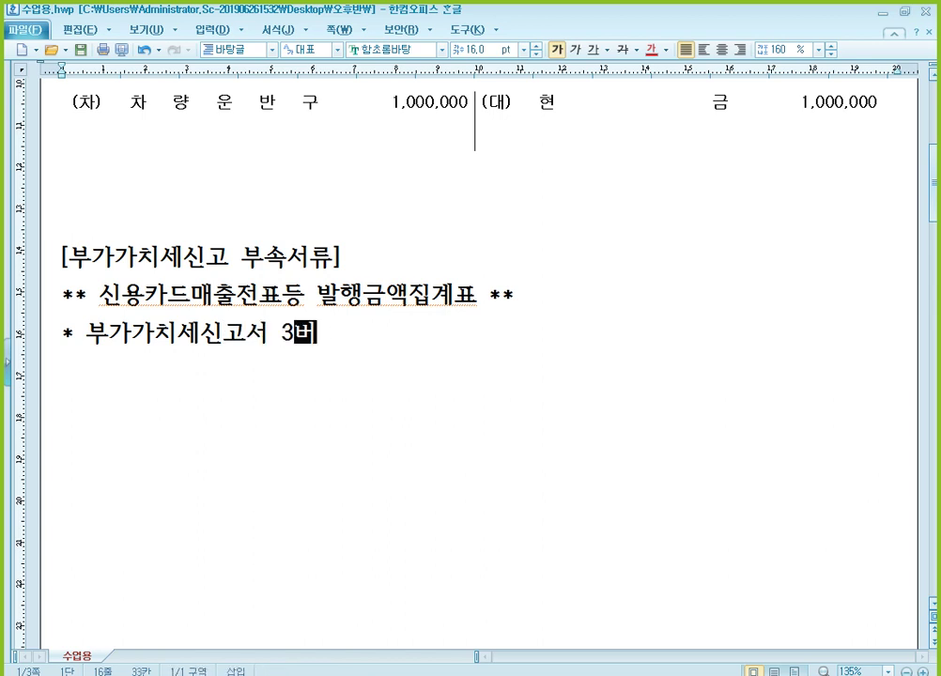
type("치 ")
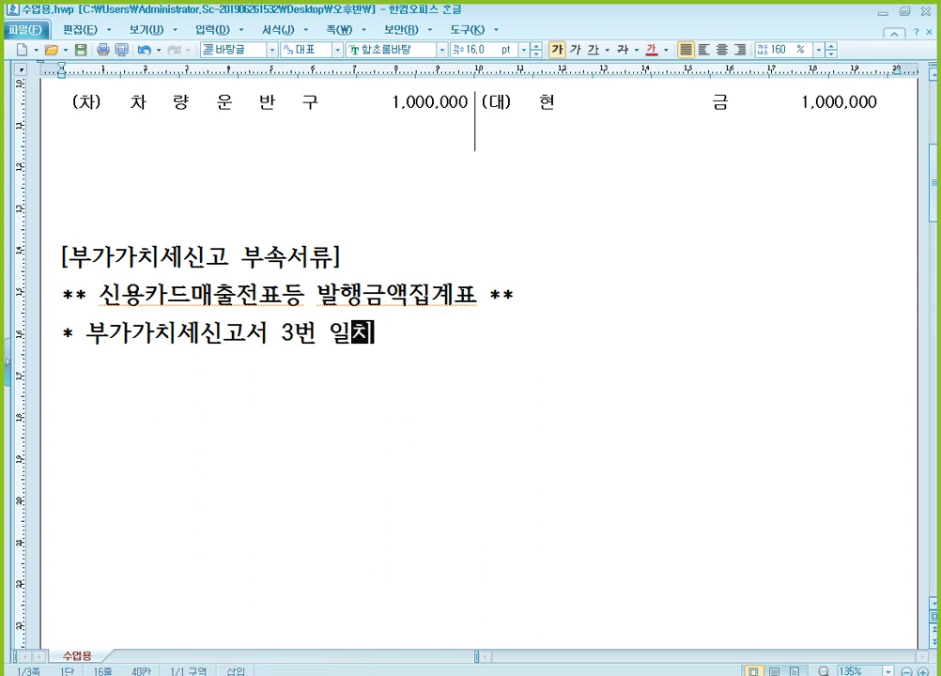
type("(원칙")
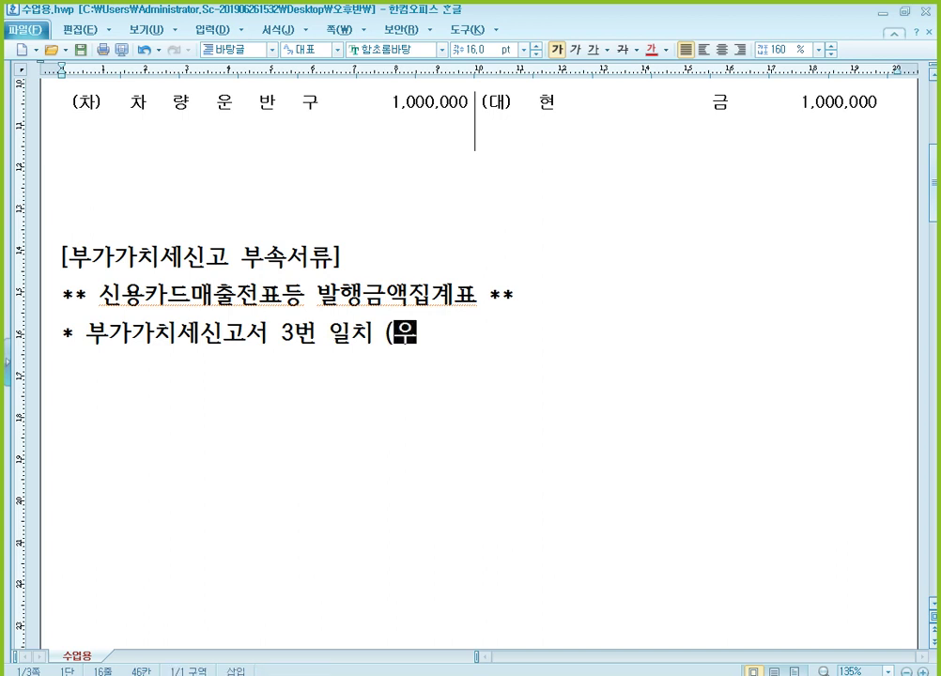
type(")")
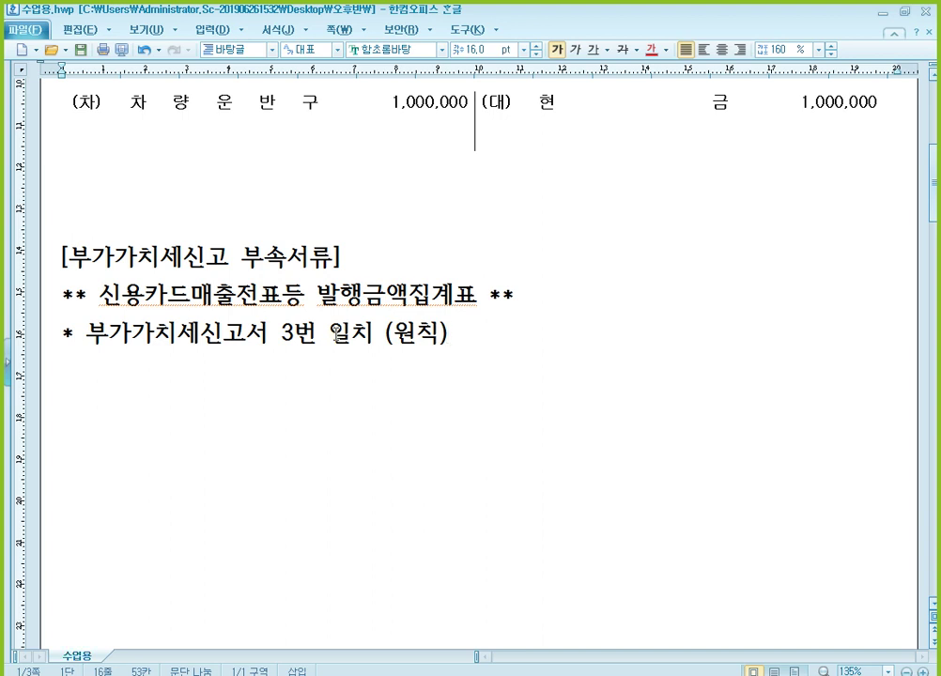
Step: Add the next note line "* 세금계산서 + 신용카드매출전표 이중발행 -> 세금계산서 신고"
key("Return")
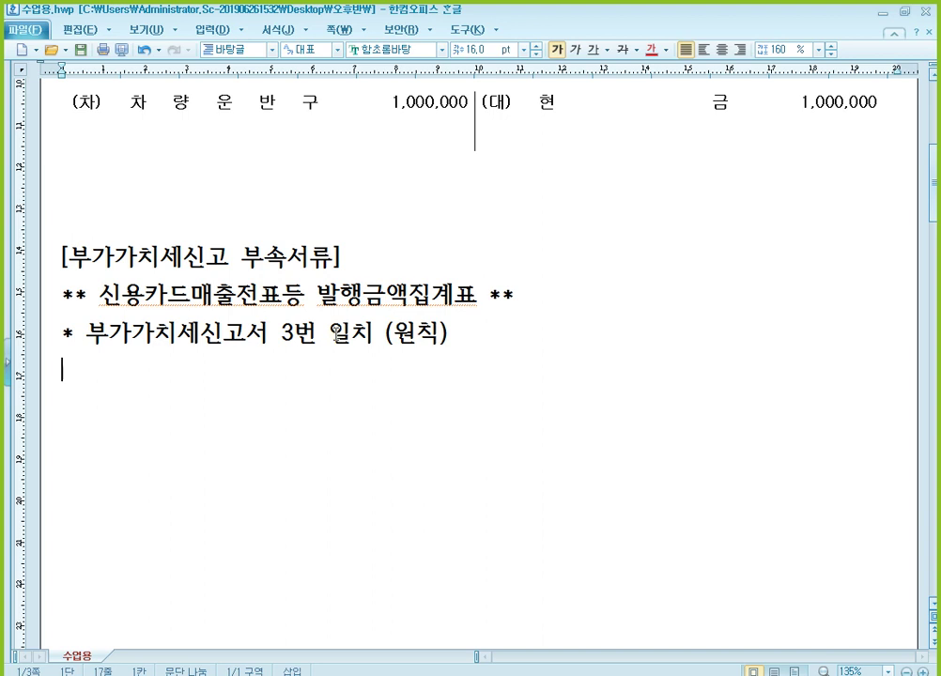
type("* 세금계산")
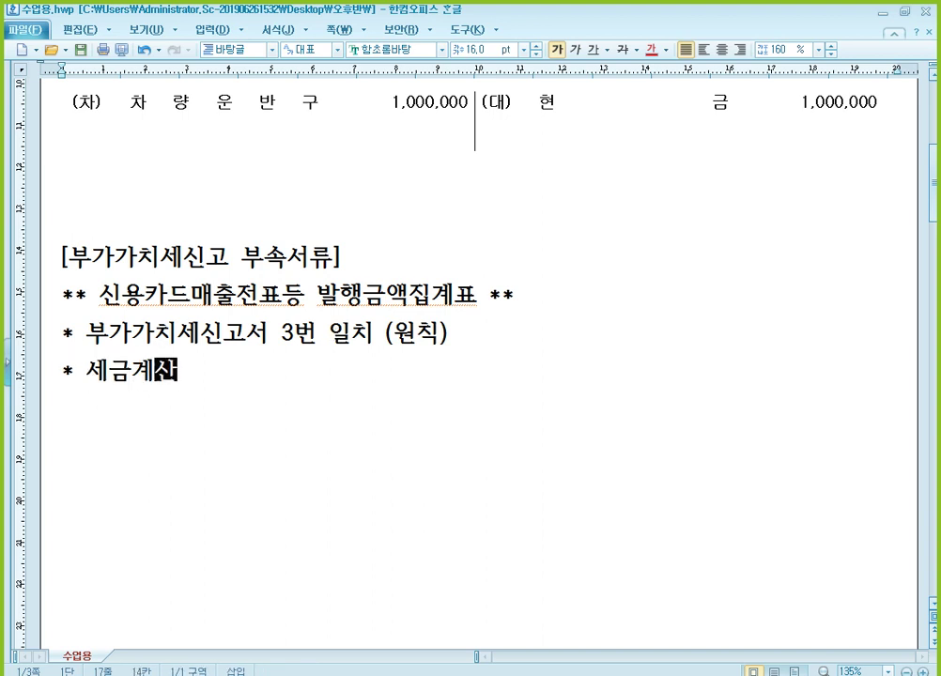
type("서 + ㅅ신용")
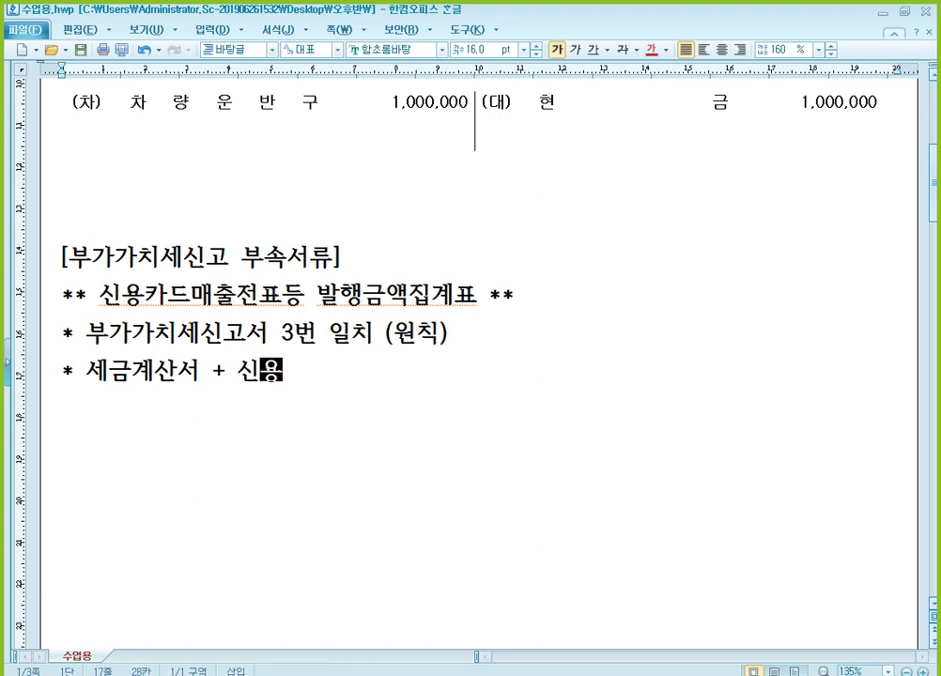
type("카드매출")
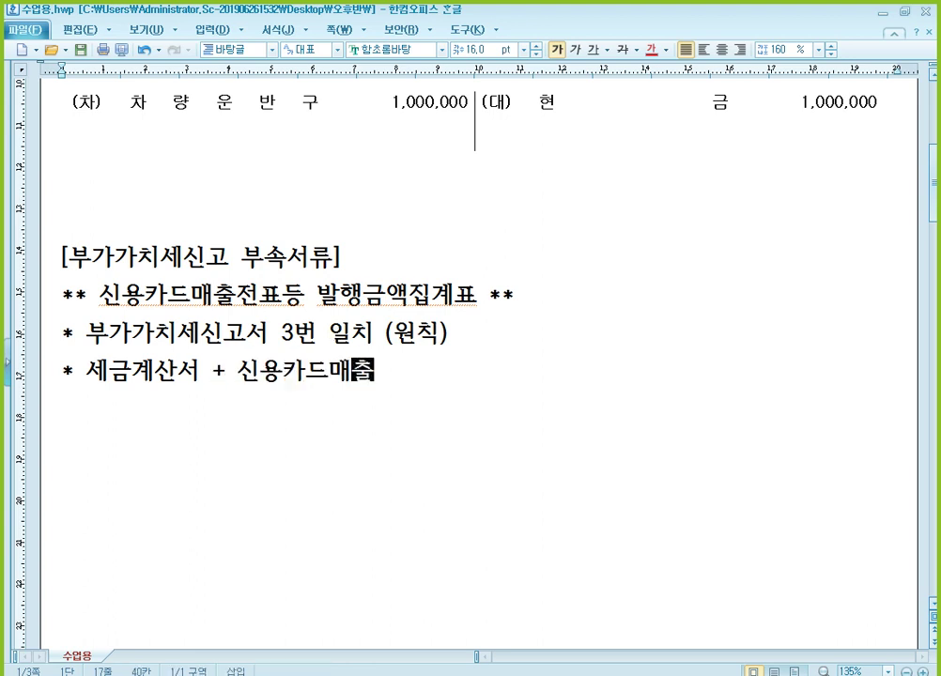
type("전표 이중발행")
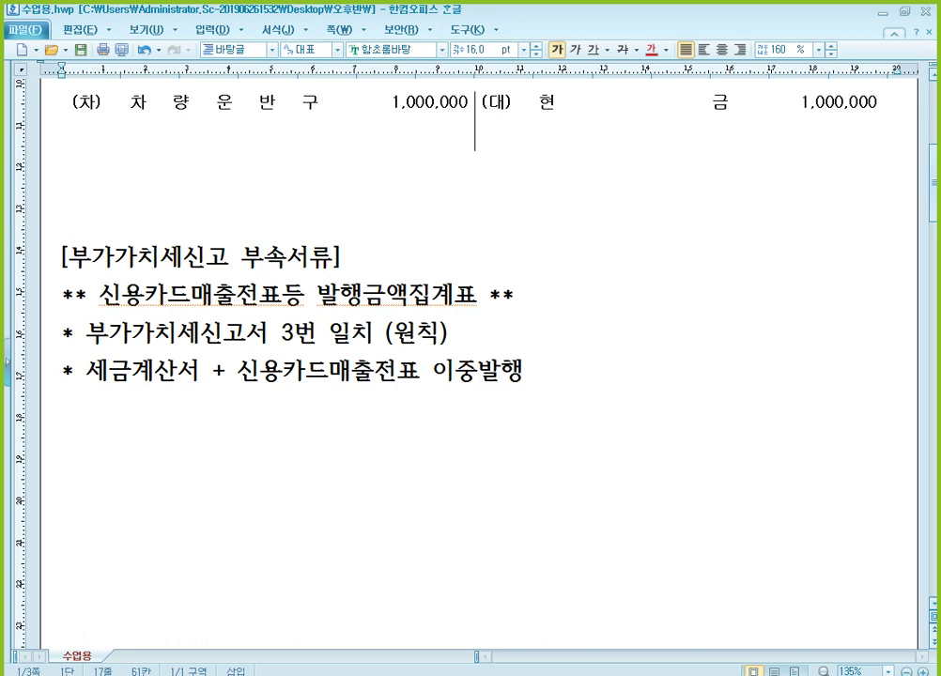
key("shift+Left")
type("-")
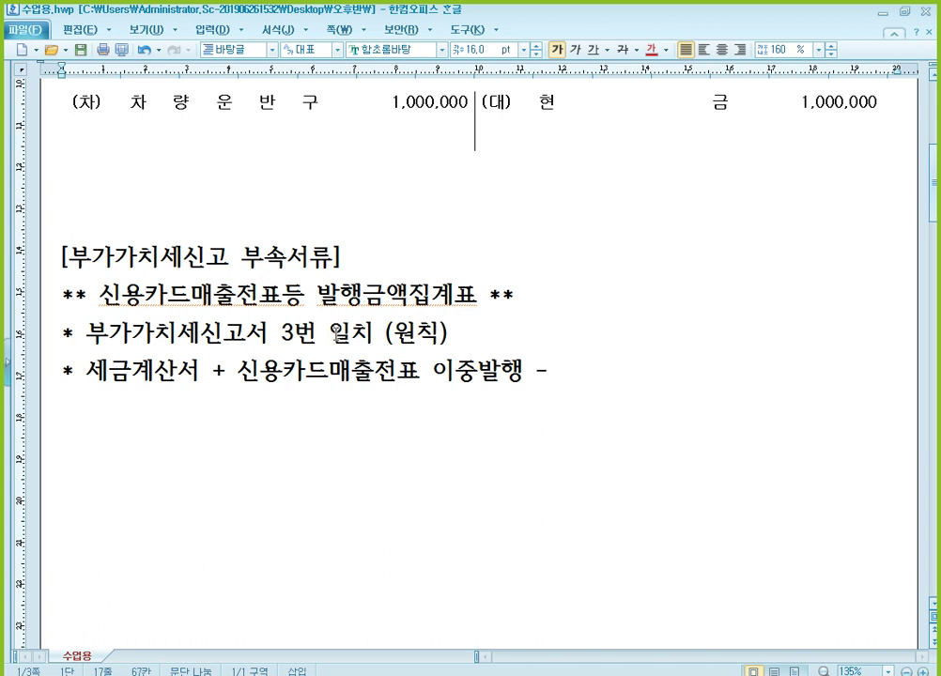
type("> 세금ㄱ계산서 신고")
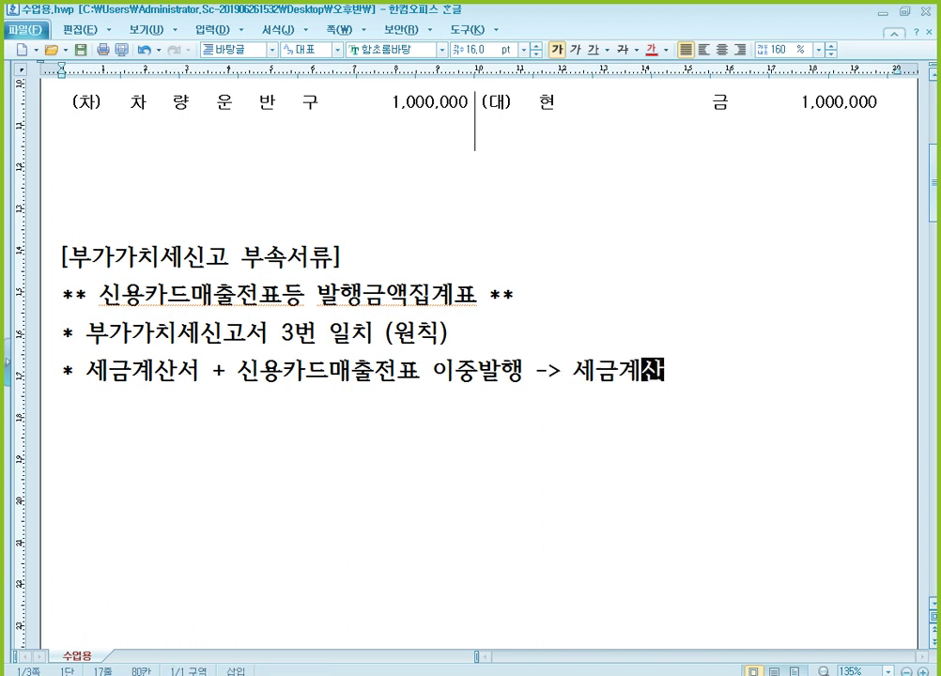
Step: Add the indented line "=> 부가가치세신고서 1번" under the 이중발행 note
key("Return")
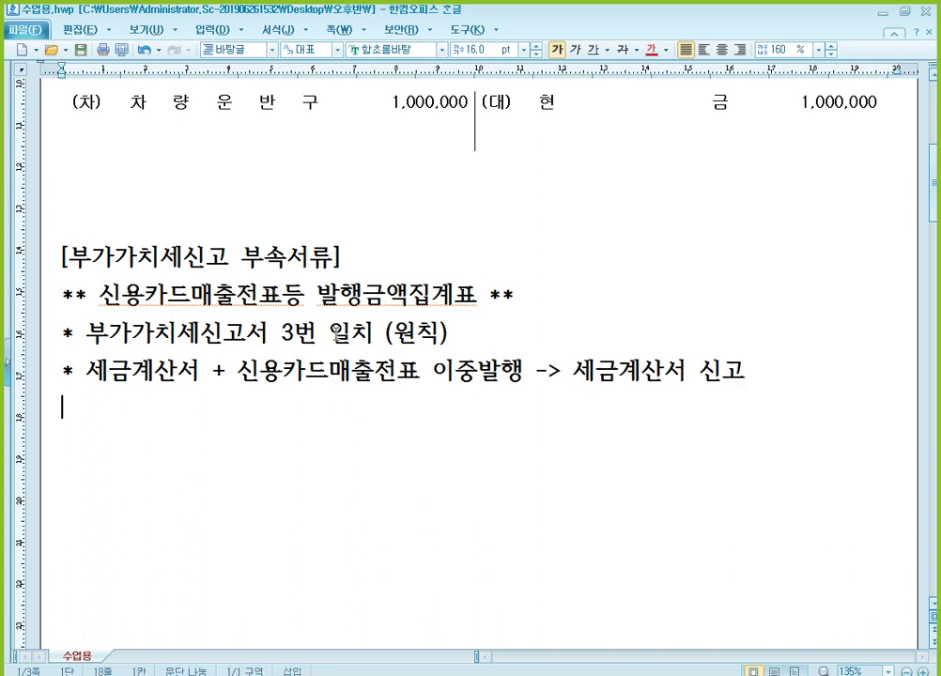
type("=")
type("> 부가가치")
type("세신고서 1버")
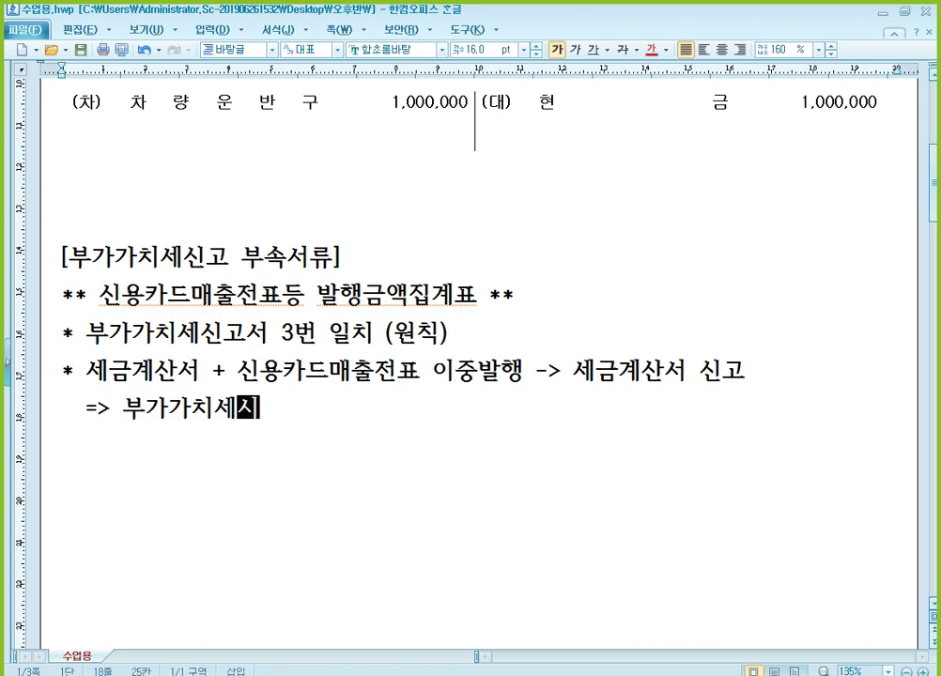
type("ㄴ")
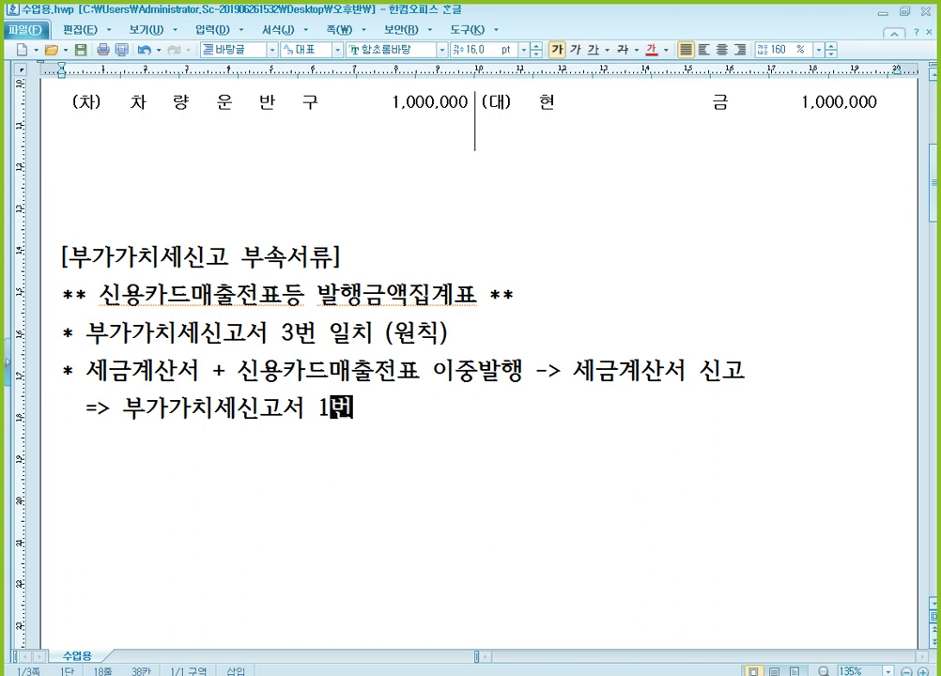
Step: Start another bullet line below it reading "* 신용카드단말기 입력금액"
key("Return")
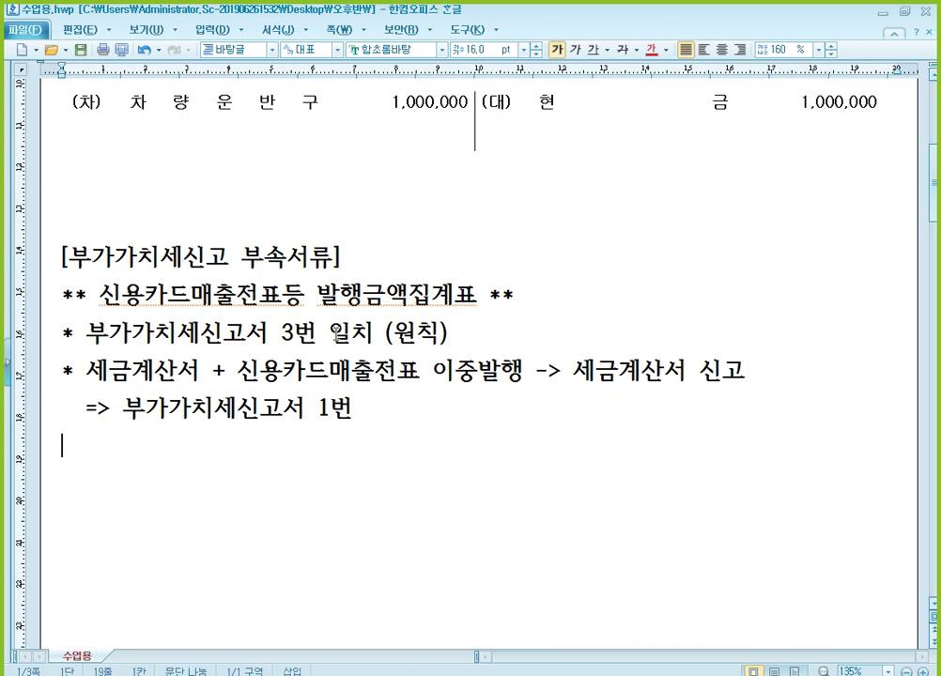
type("*")
type(" 시ㄴ용카드단ㅁ")
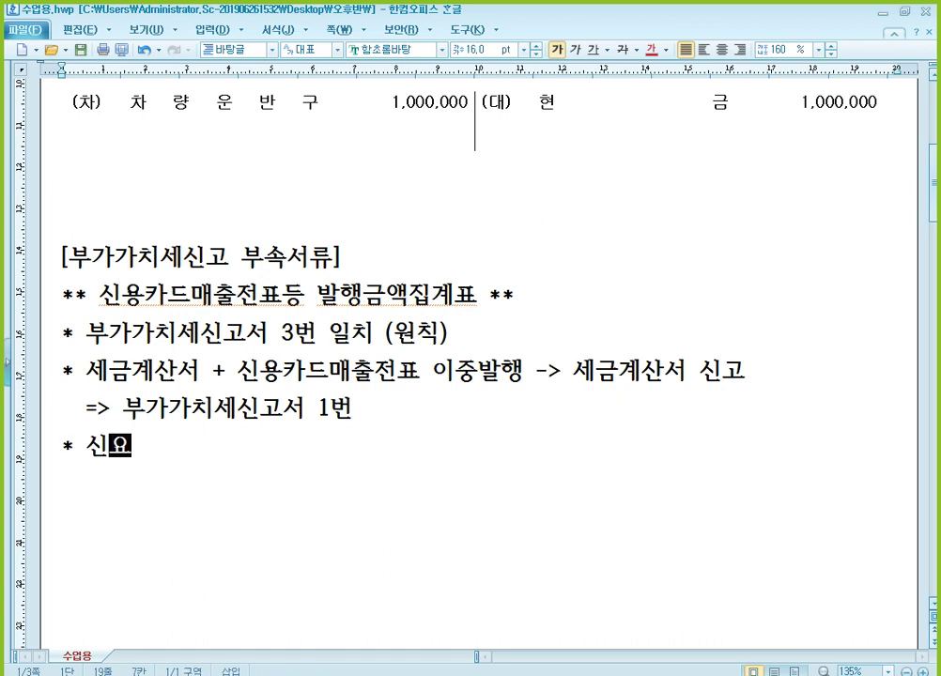
type("ㅏㄹ기")
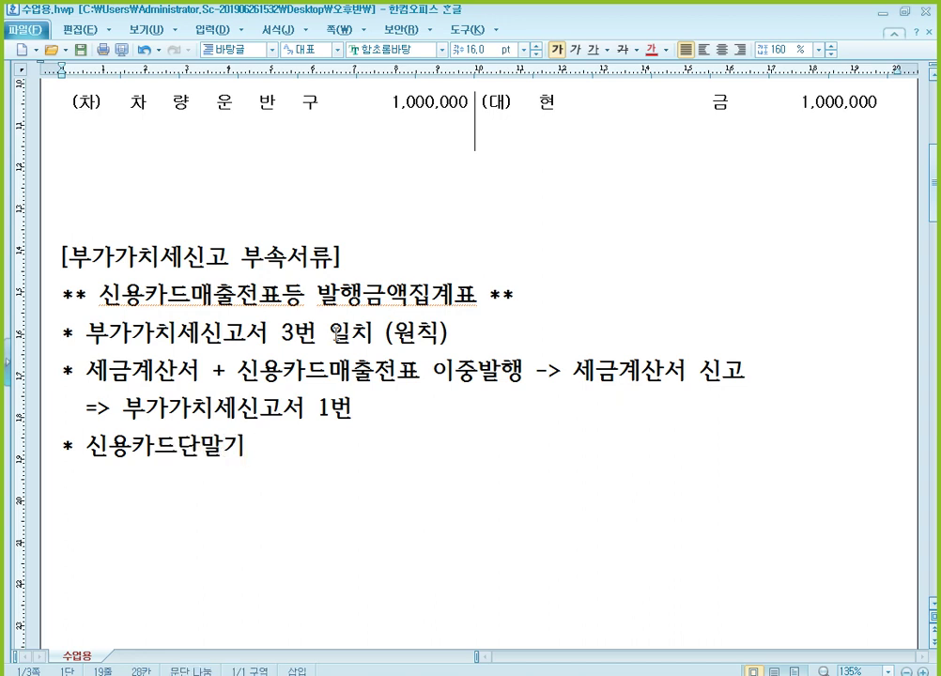
type(" 입ㄹㅕㄱ금액")
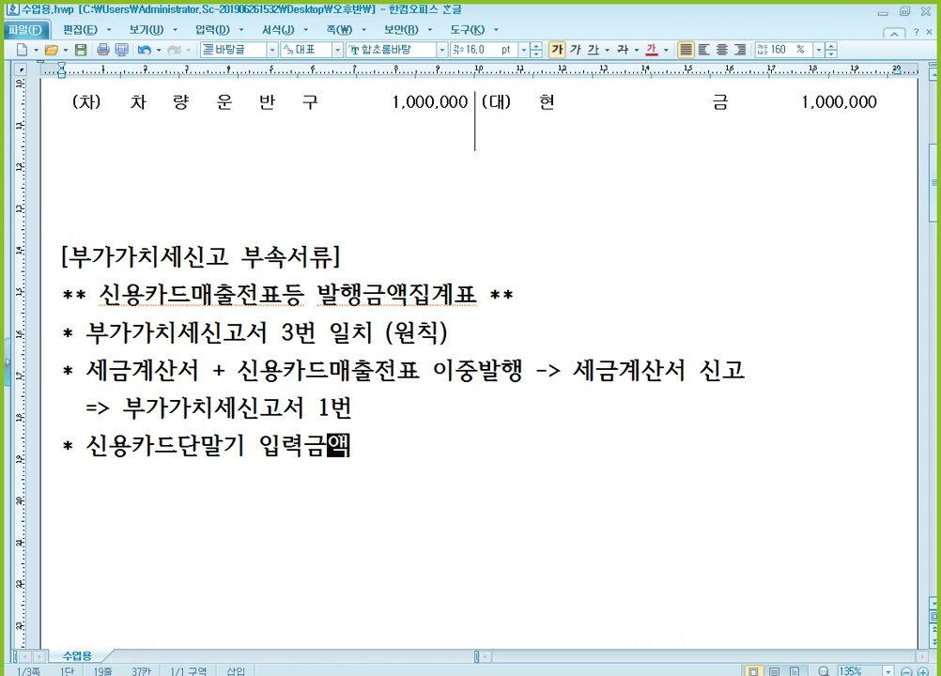
left_click(363, 335)
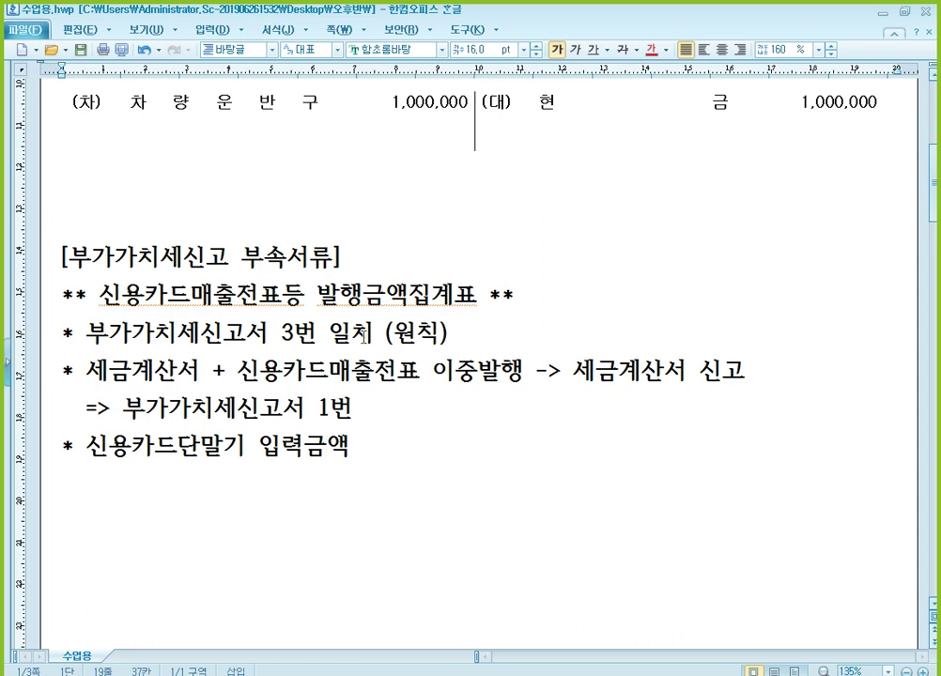
left_click(385, 460)
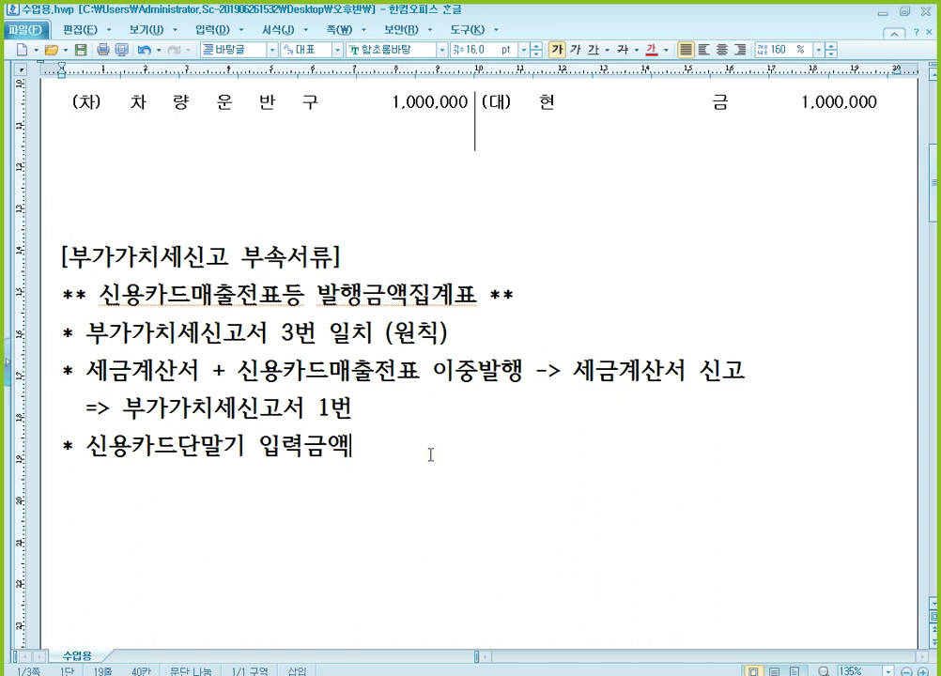
left_click(275, 332)
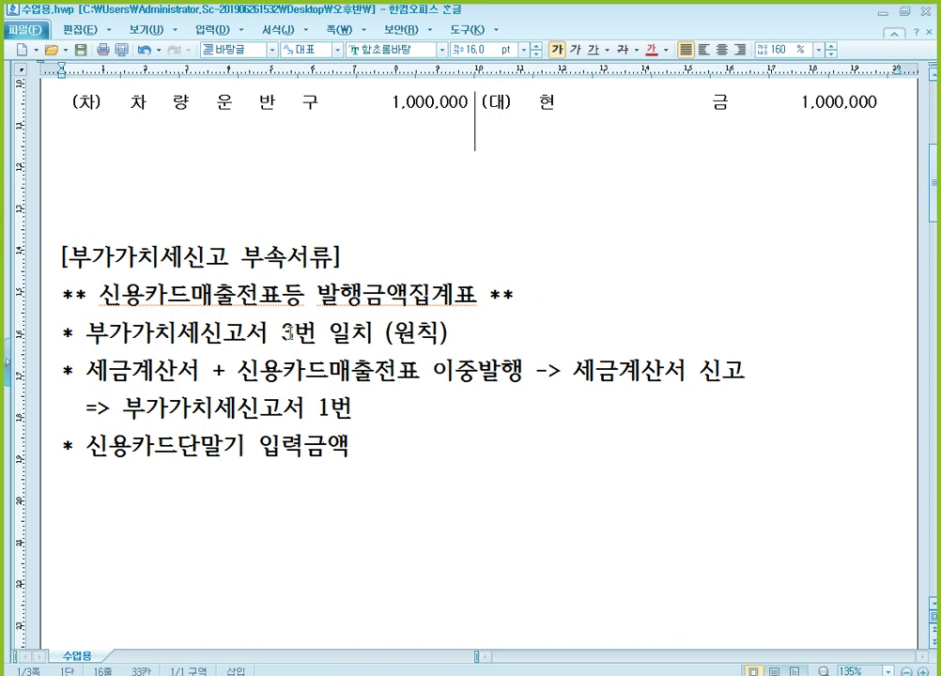
left_click(171, 373)
Step: Insert a blank line below the [부가가치세신고 부속서류] heading and another below the 신용카드매출전표등 발행금액집계표 title
left_click(364, 264)
key("Return")
scroll(535, 326, "down", 1)
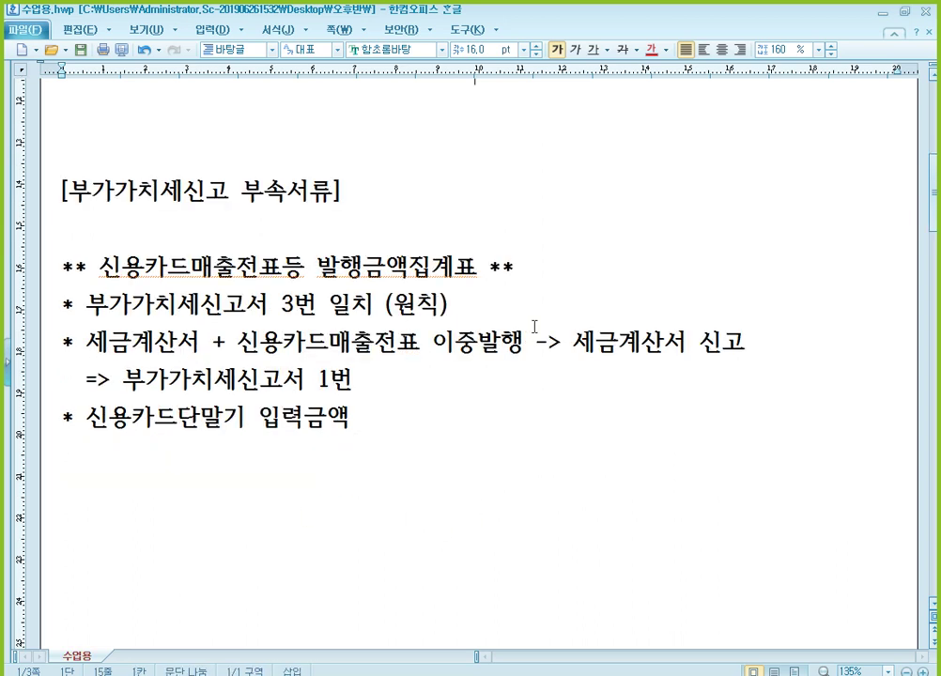
left_click(533, 275)
key("Return")
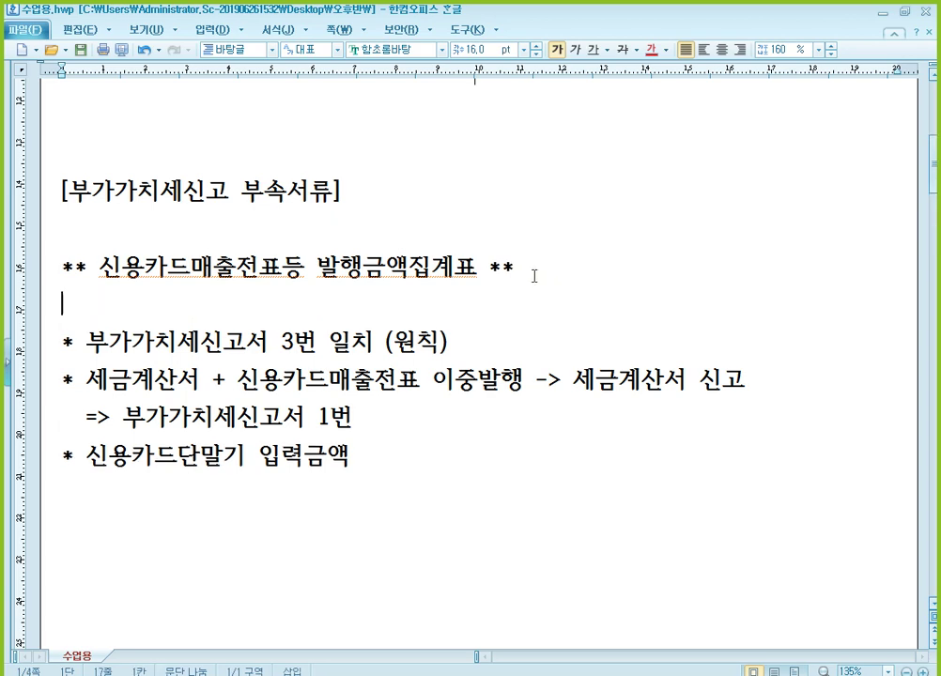
Step: Switch to the textbook PDF and read the 신용카드매출전표 등 발행 세액공제 section on page 251 and the 기본예제 on page 416
key("alt+Tab")
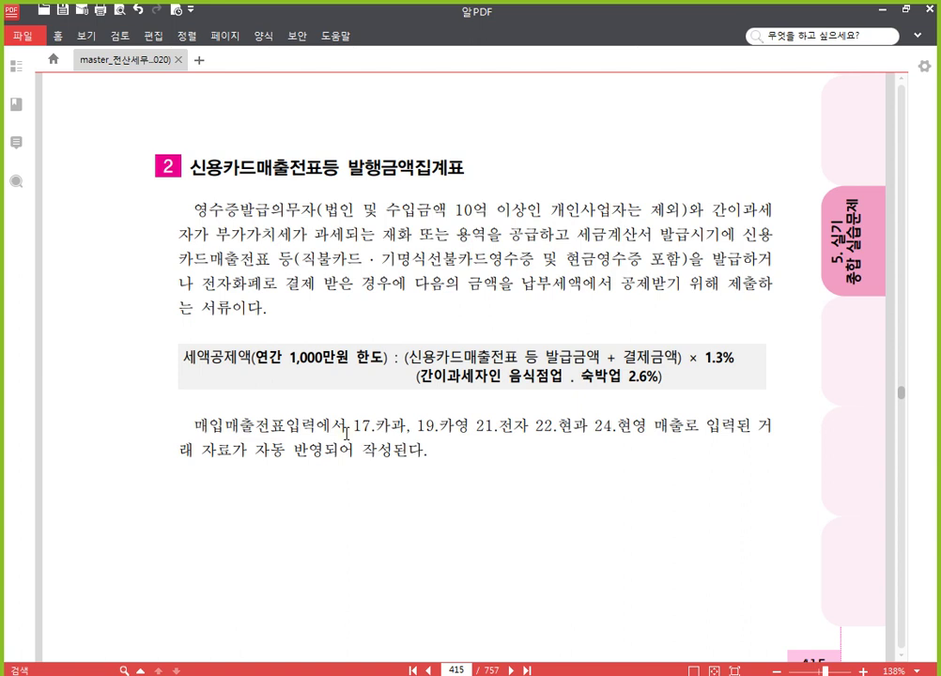
left_click_drag(468, 671, 398, 670)
type("251")
key("Return")
scroll(398, 506, "down", 3)
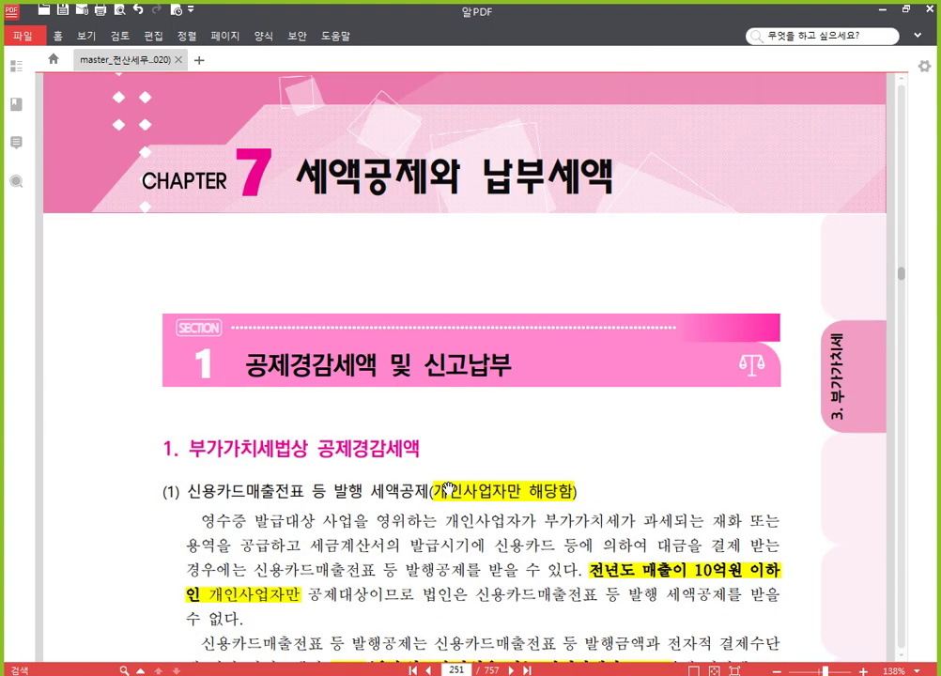
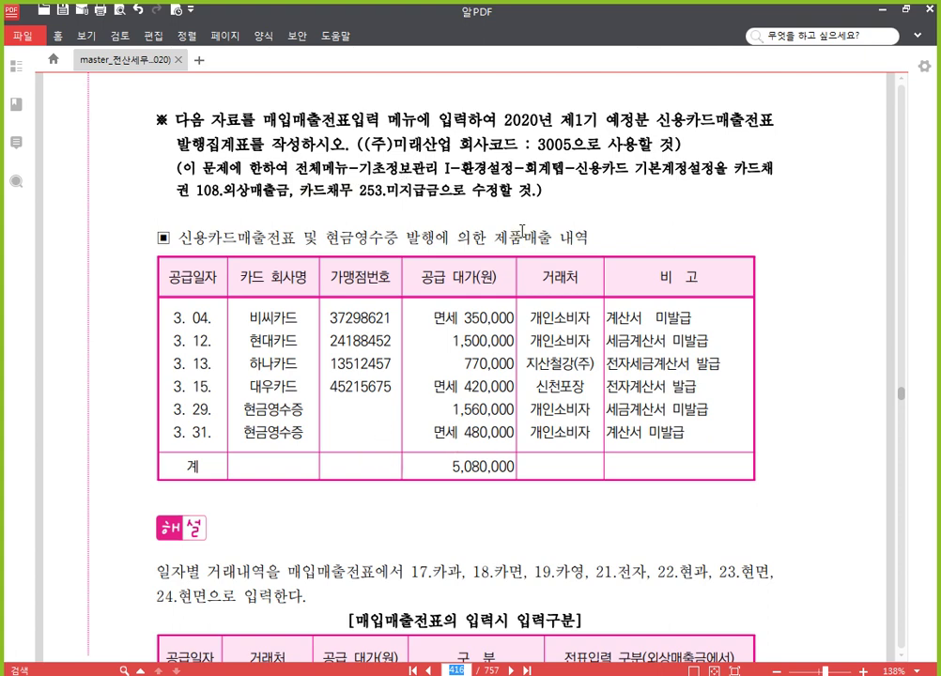
scroll(270, 173, "up", 1)
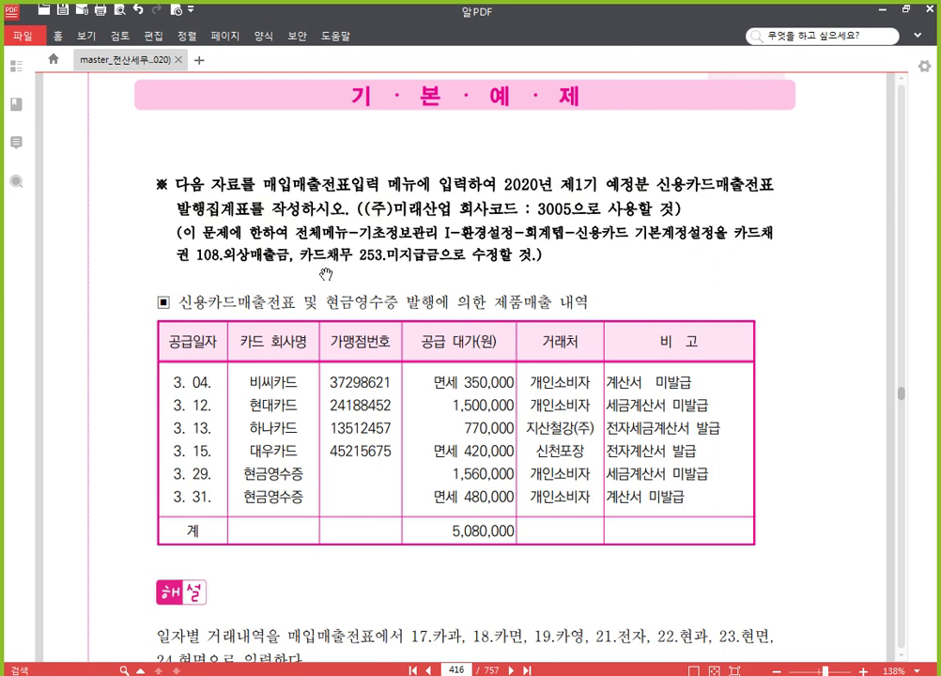
scroll(476, 235, "down", 1)
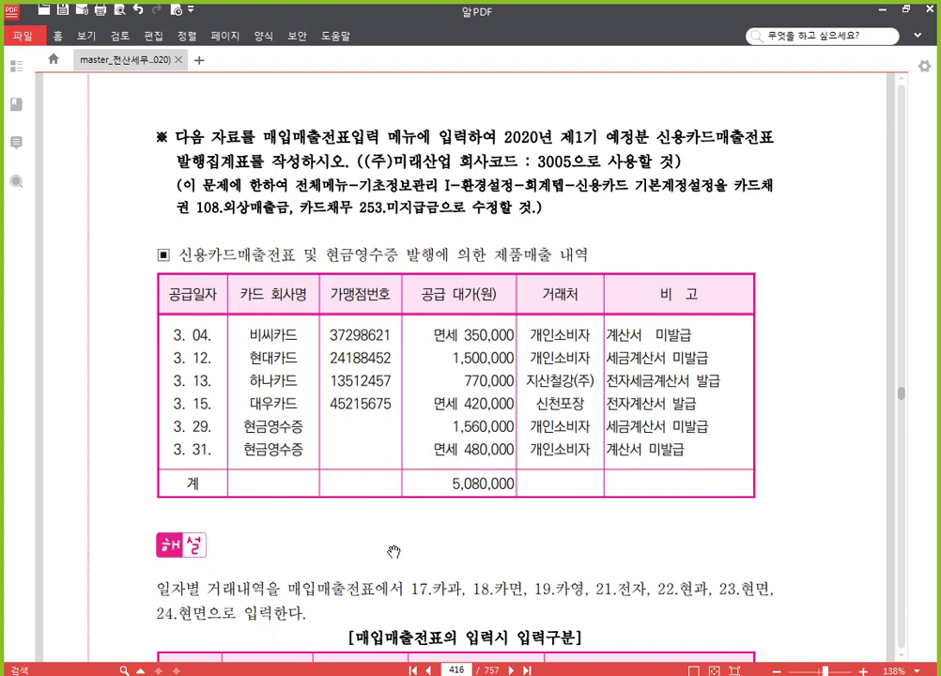
Step: Switch to KcLep, open 매입매출전표입력 for company 3005, and reposition its window over the main window
key("alt+Tab")
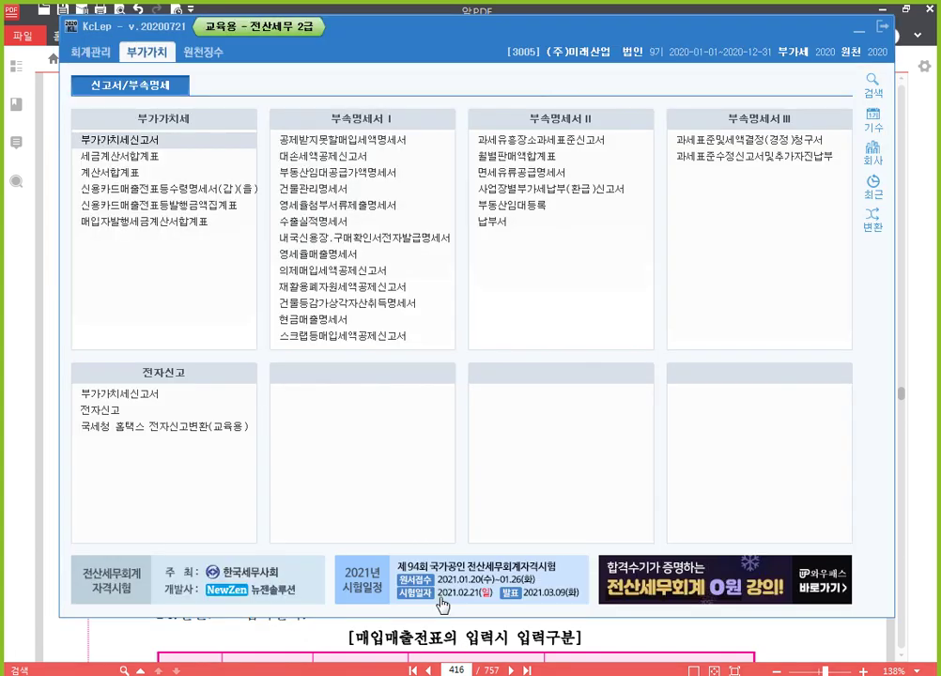
left_click(76, 45)
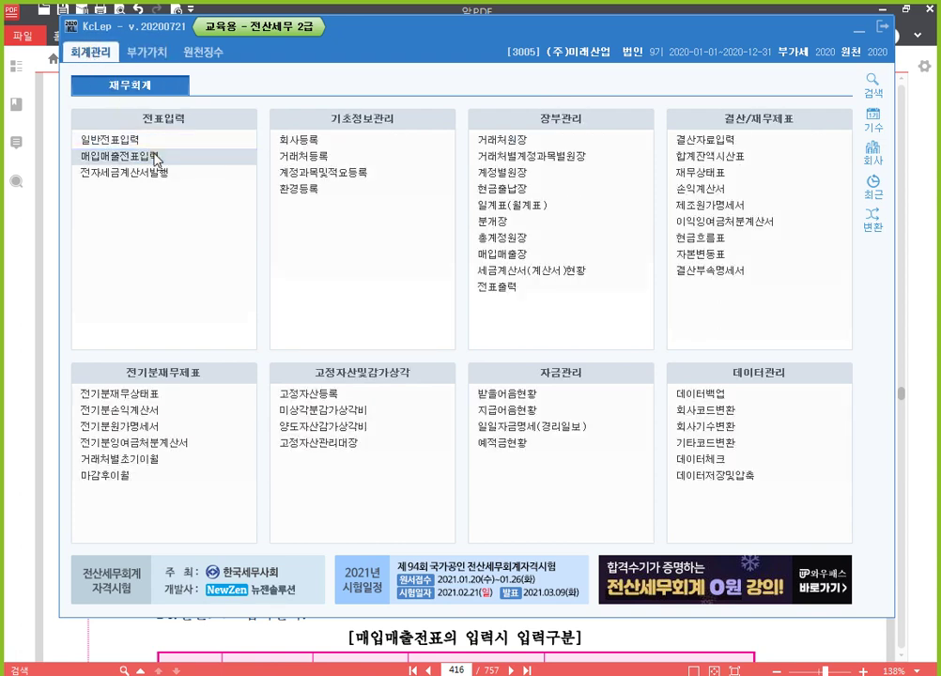
left_click(159, 157)
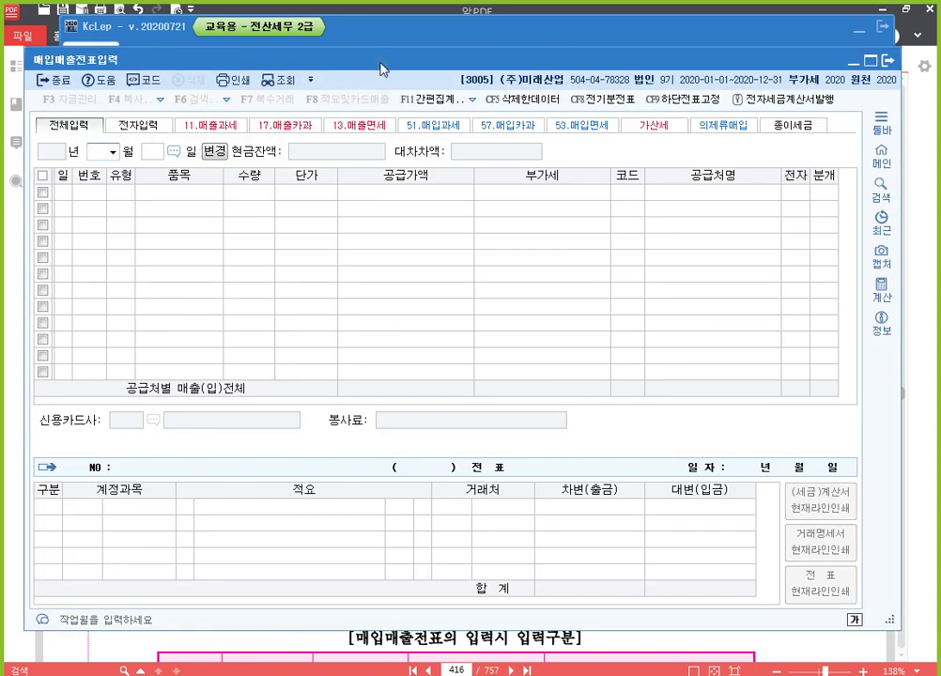
left_click_drag(380, 53, 394, 92)
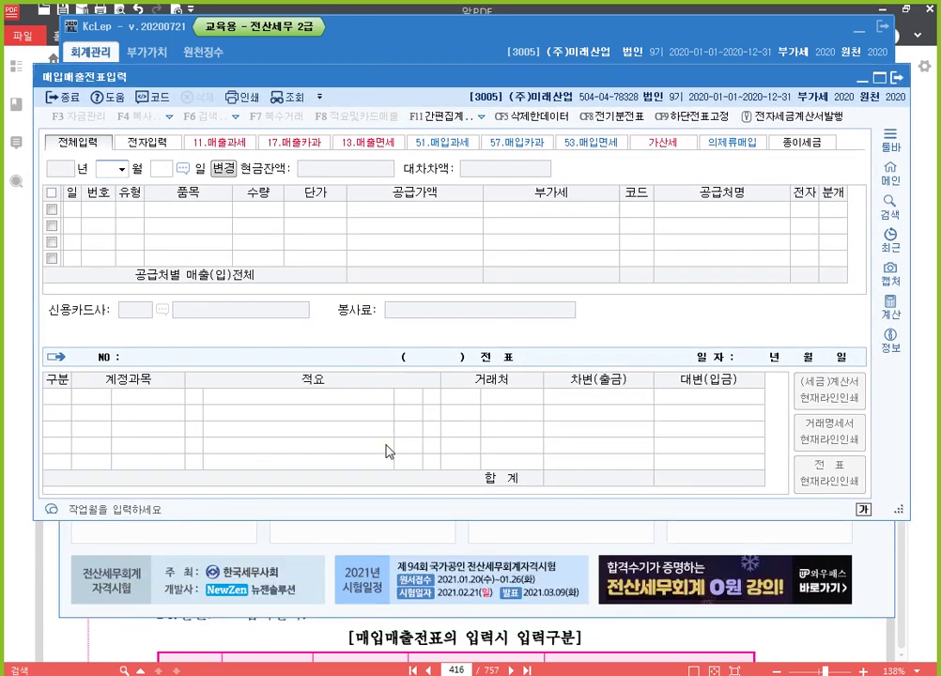
Step: Make the 매입매출전표입력 window taller and load the voucher list for month 3 of 2020
left_click_drag(374, 519, 381, 557)
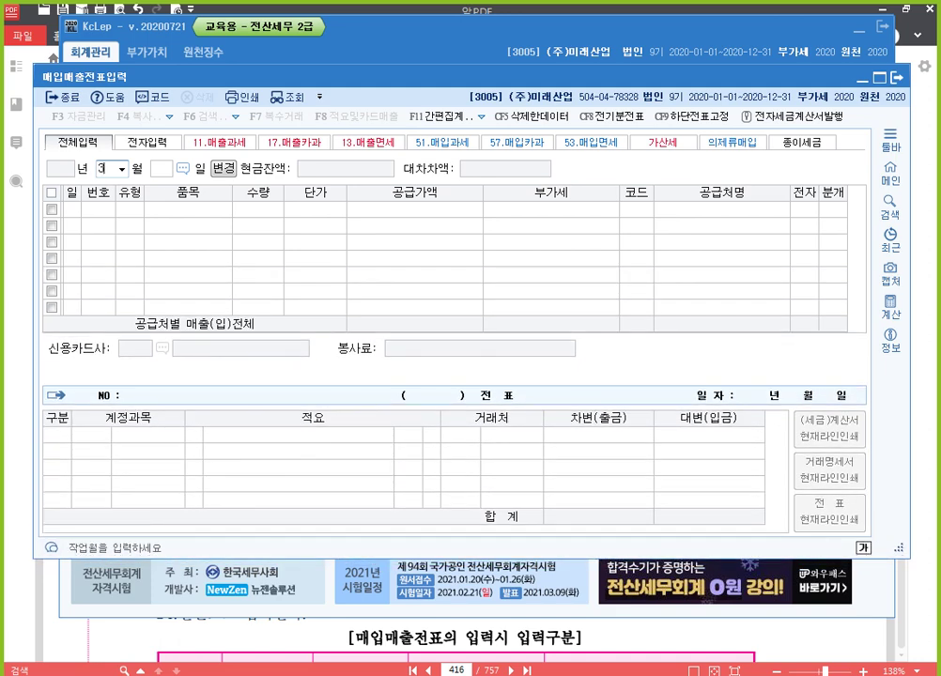
type("3")
key("Return")
key("Return")
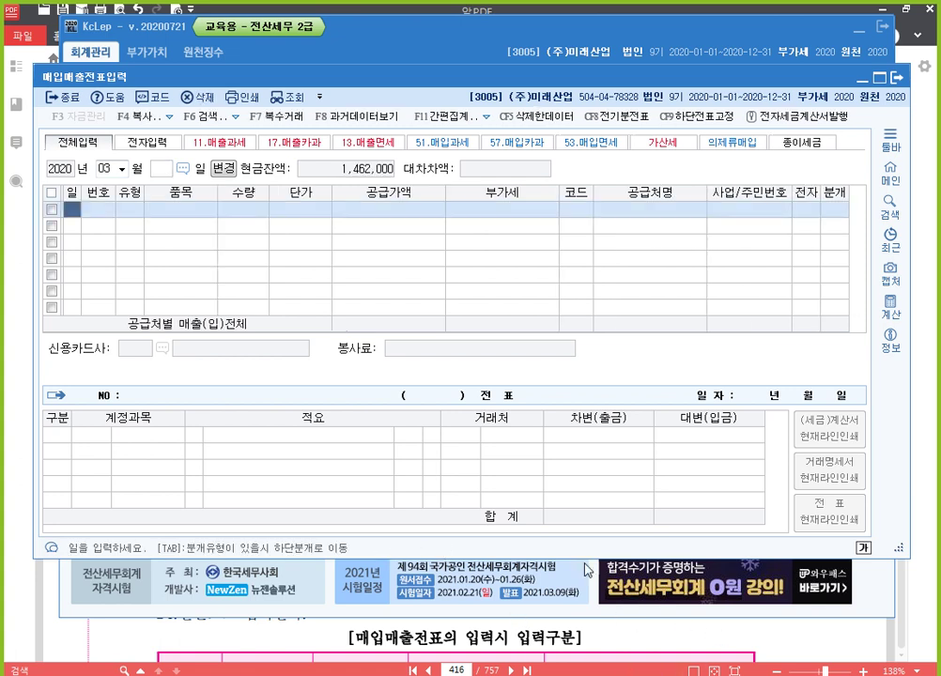
Step: Check the 3. 04. transaction in the 제품매출 내역 table on page 416 of the textbook PDF and return to KcLep
left_click(665, 634)
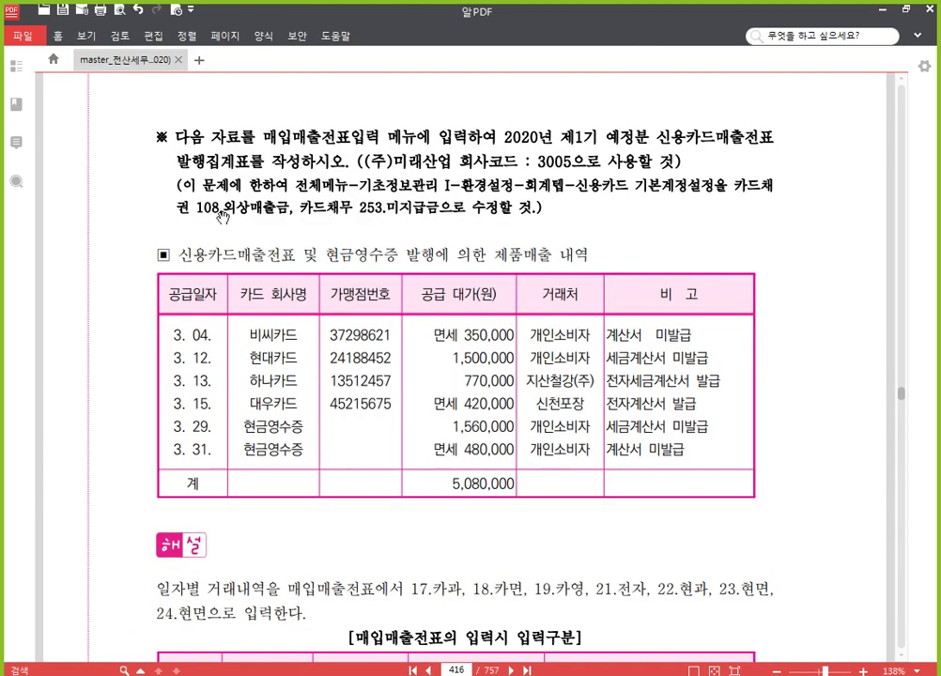
scroll(353, 470, "down", 3)
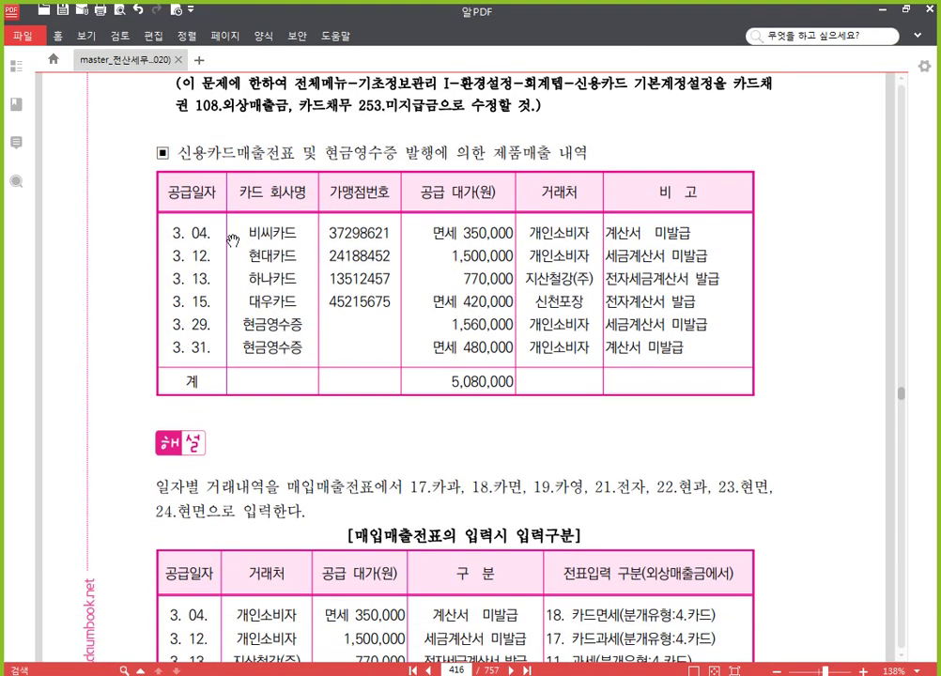
scroll(265, 210, "up", 1)
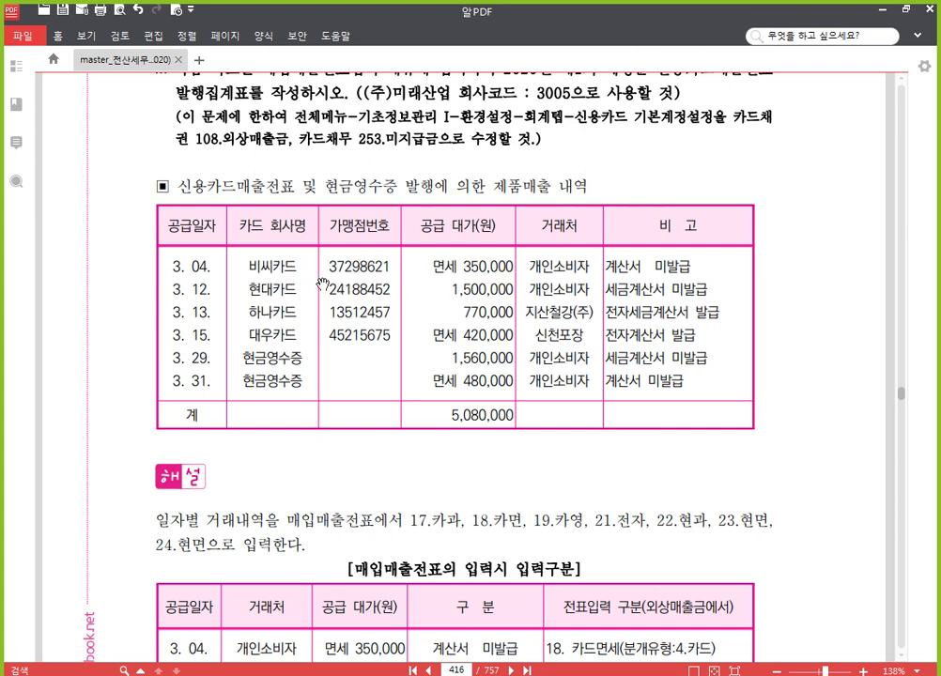
key("alt+Tab")
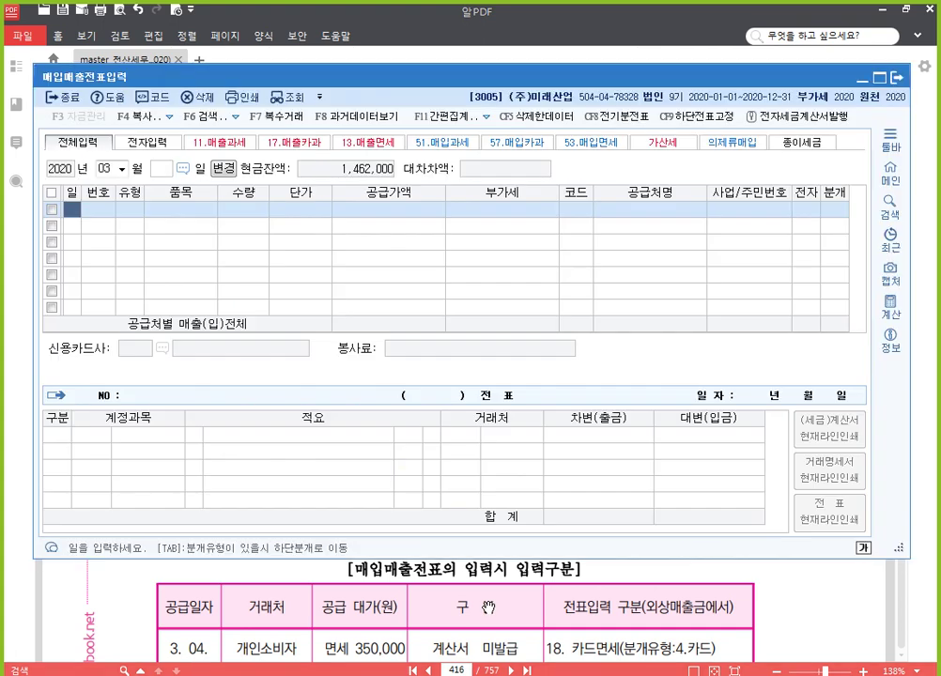
Step: Enter a voucher line for day 4 with type 18.카면 and a 공급가액 of 350,000, leaving 품목 and the quantity blank
type("4")
key("Return")
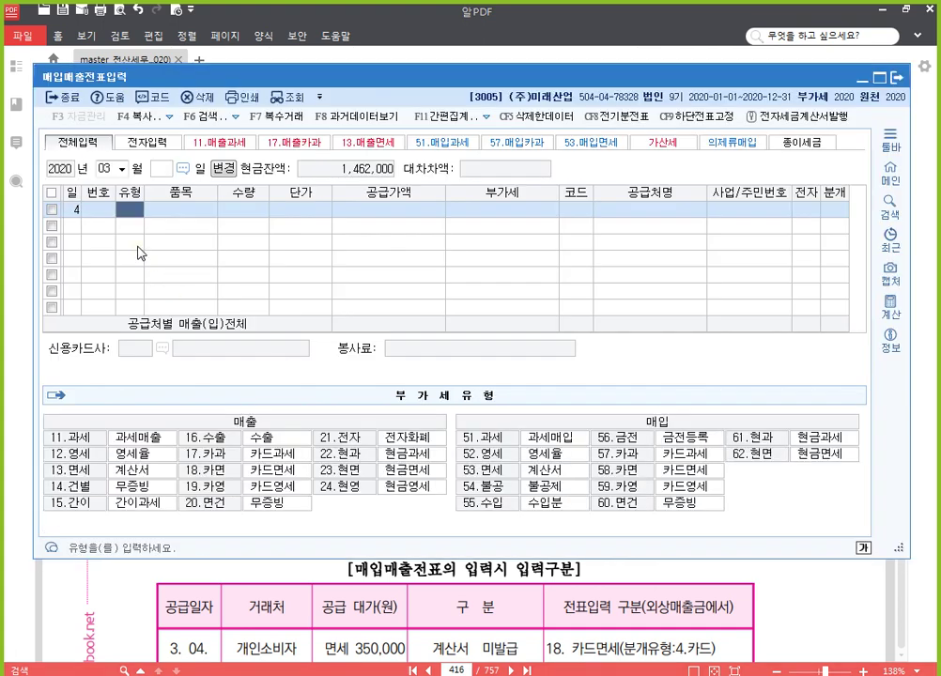
type("58")
key("Return")
key("shift+Tab")
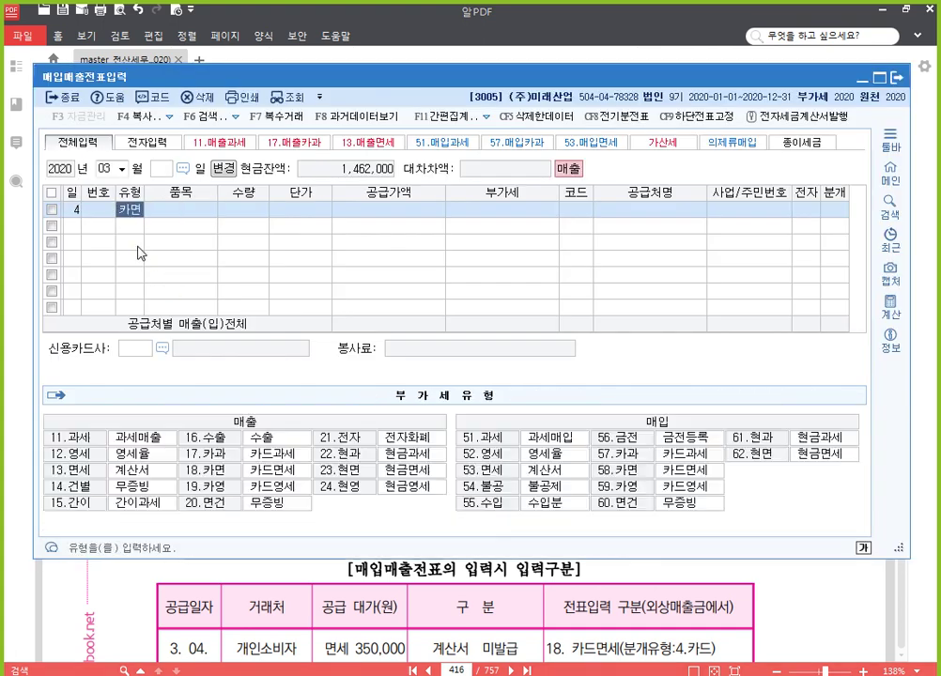
type("18")
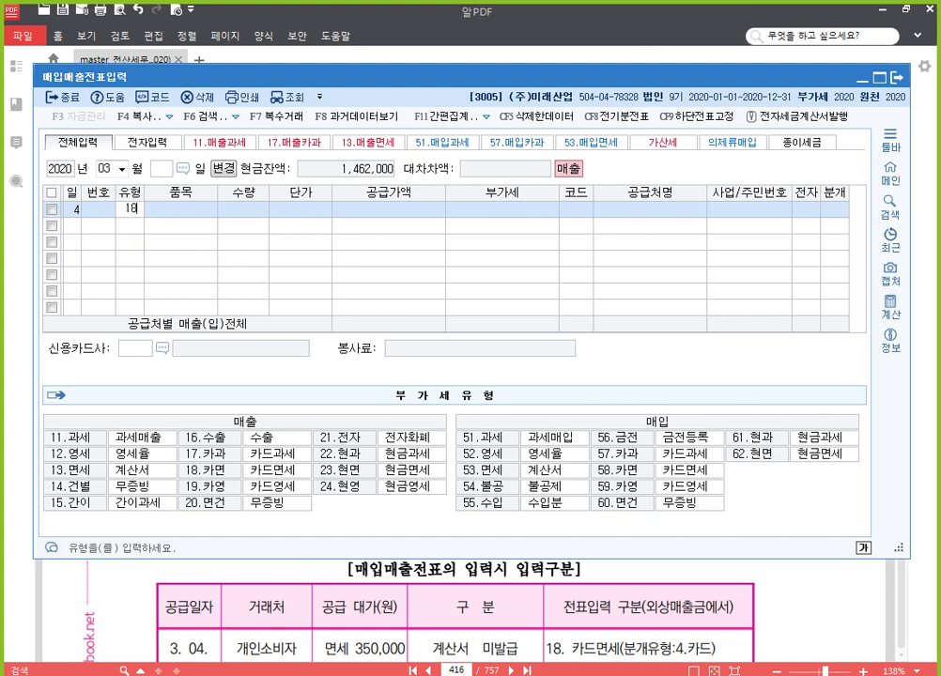
key("Return")
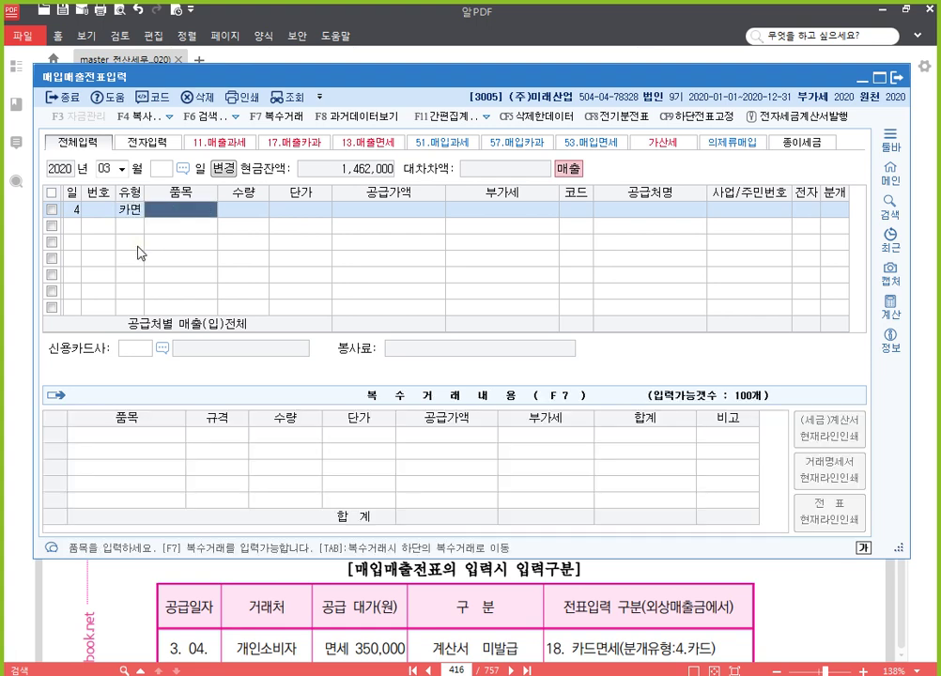
key("Return")
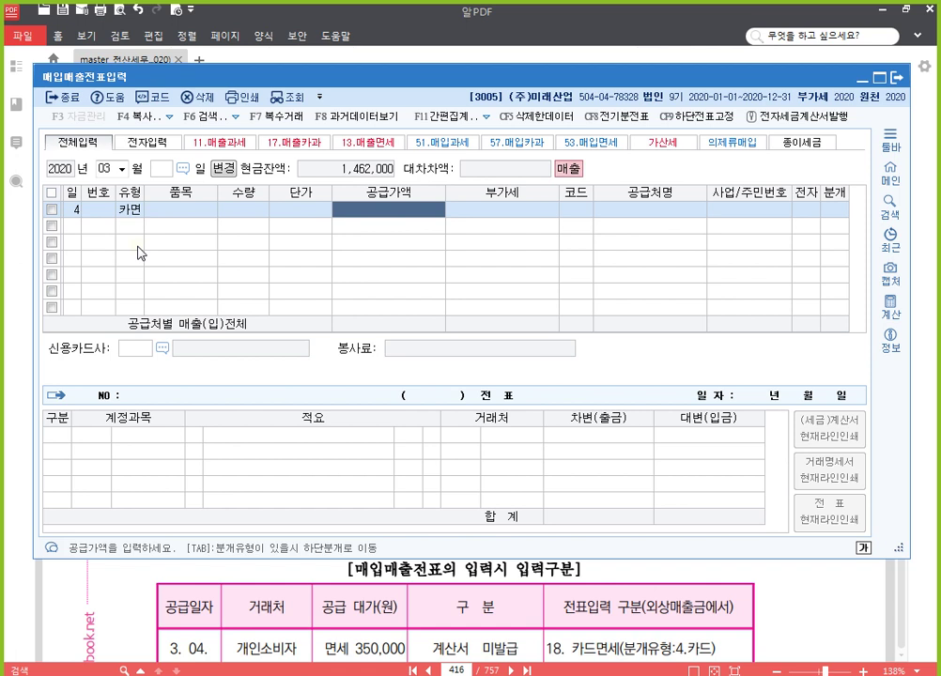
type("3500000")
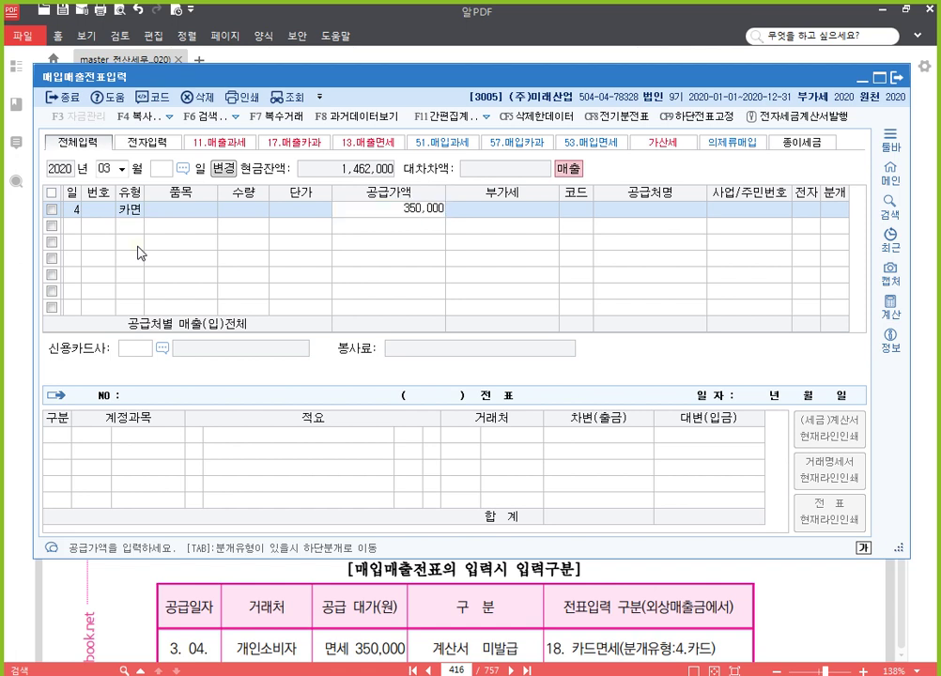
key("Return")
key("Return")
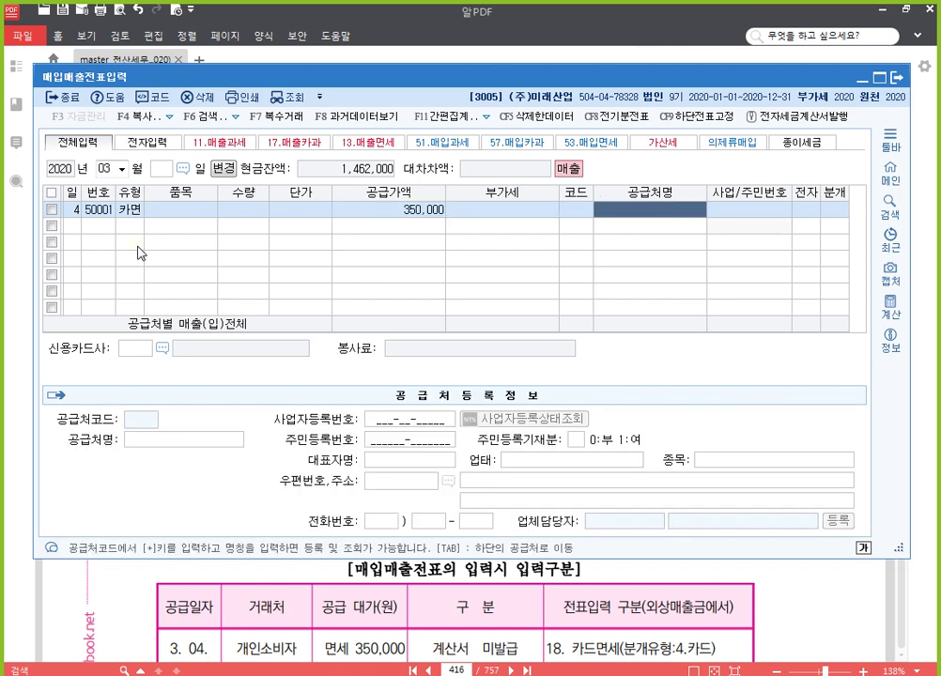
Step: Leave the 공급처 blank, choose 비씨카드 as the 신용카드사, and journalize the day 4 voucher as 2:외상
key("Return")
key("F2")
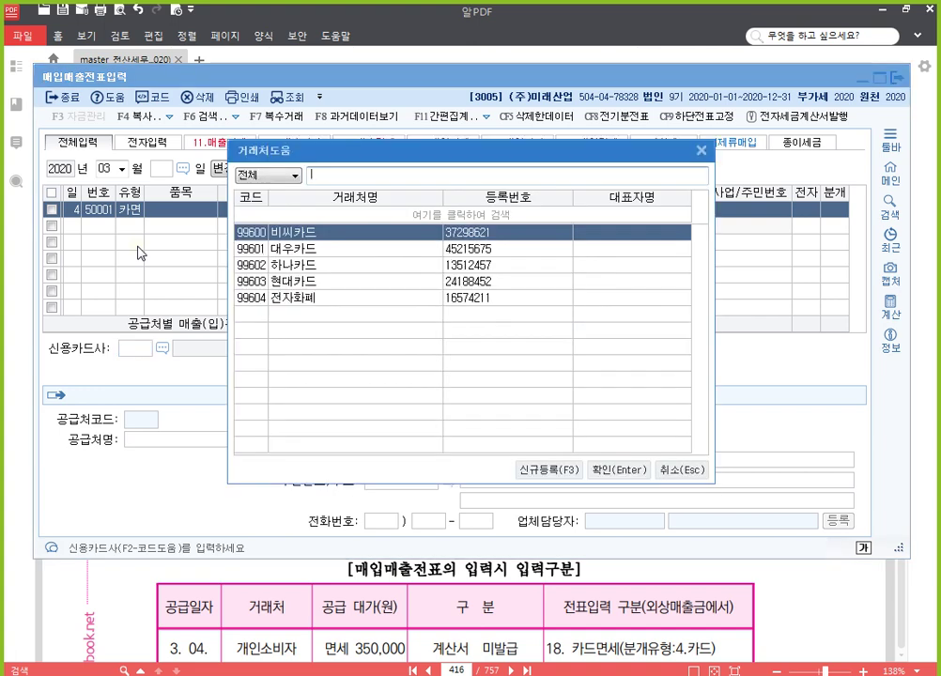
key("Return")
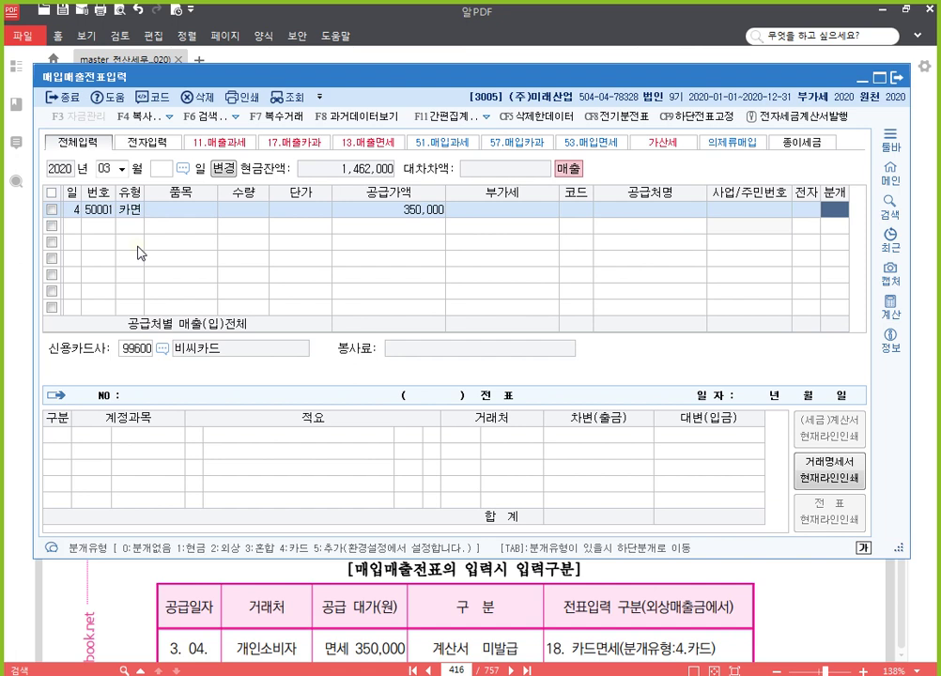
type("2")
key("Return")
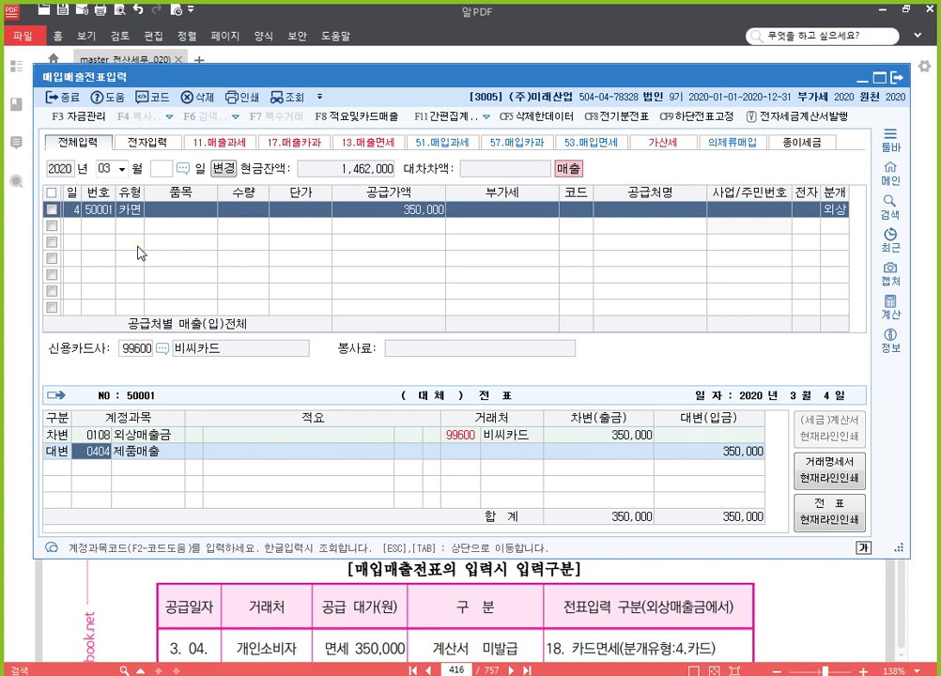
key("Tab")
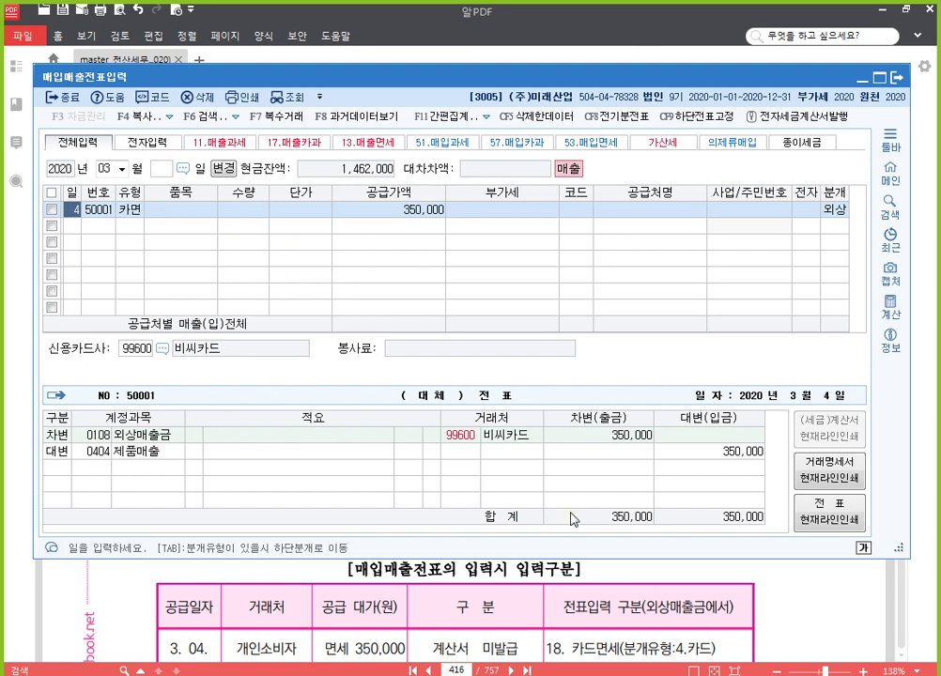
Step: Open 신용카드매출전표등발행금액집계표 from the 부가가치 module and query January to March 2020
key("Escape")
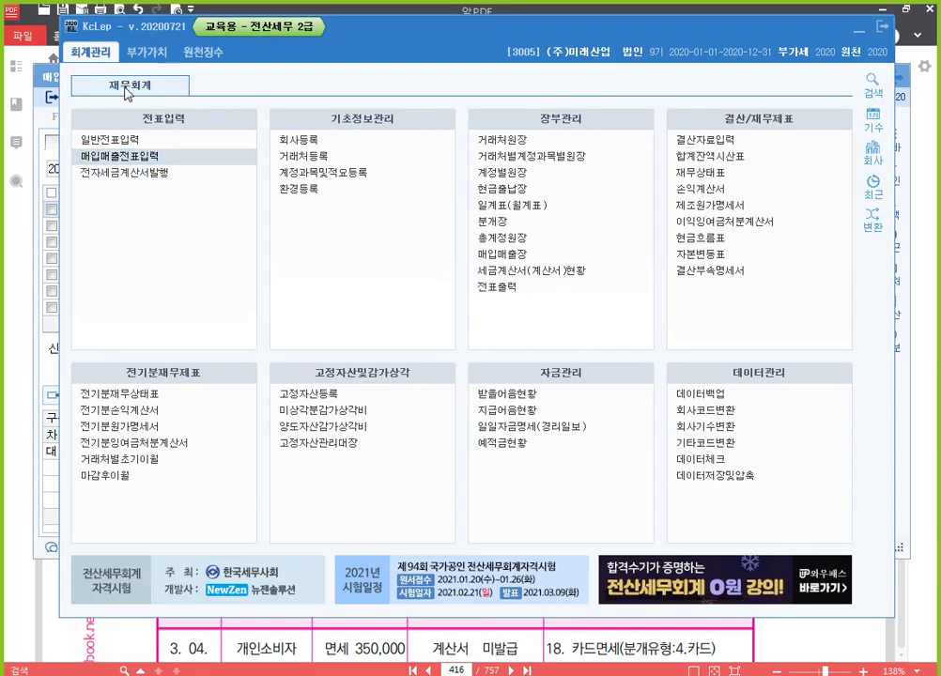
left_click(157, 55)
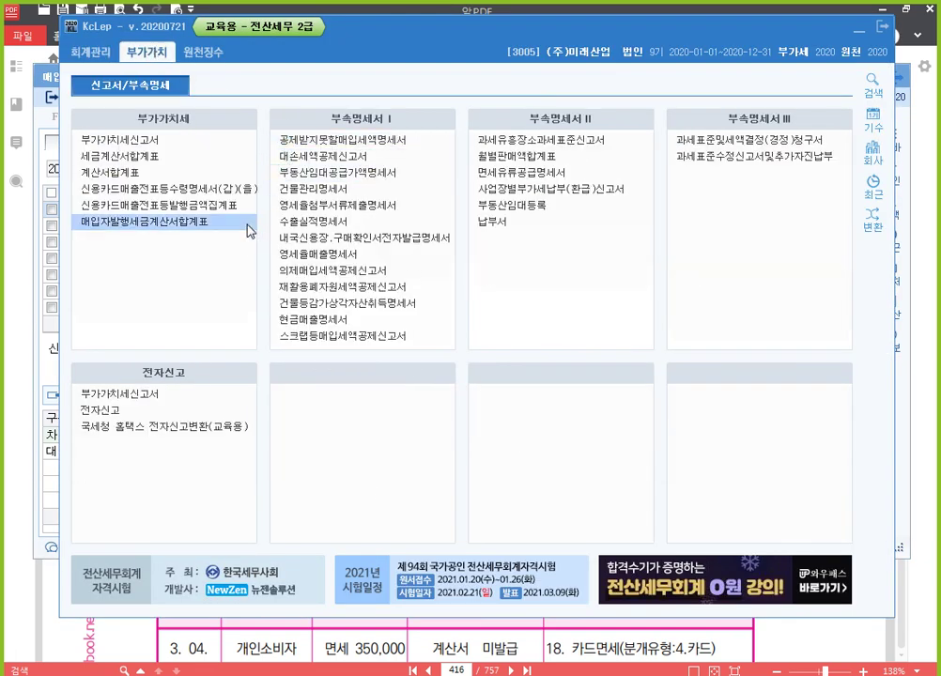
left_click(229, 206)
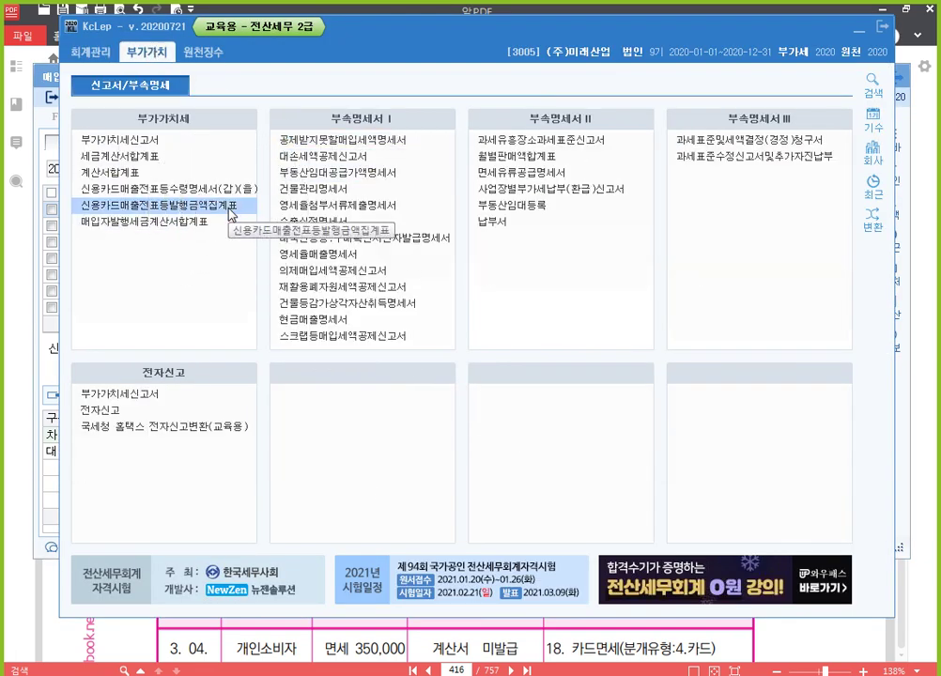
left_click(238, 212)
left_click(238, 212)
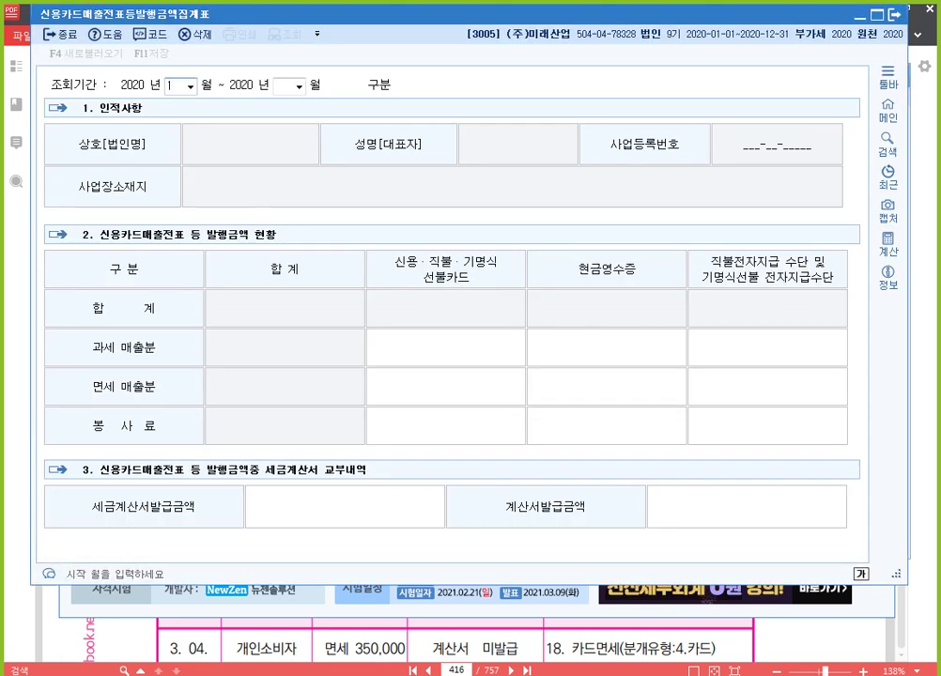
type("01")
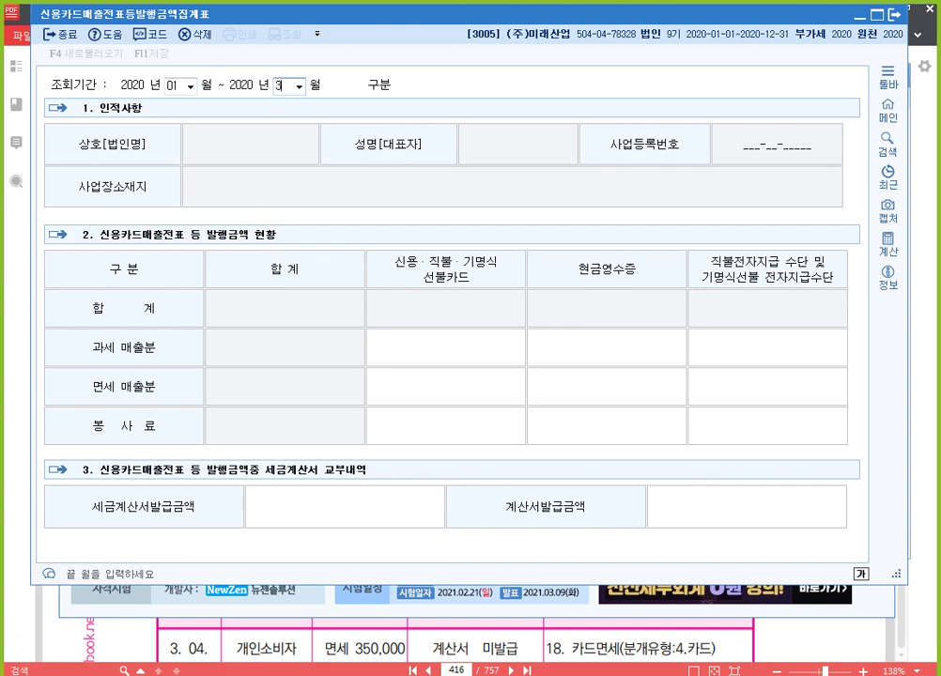
type("3")
key("Return")
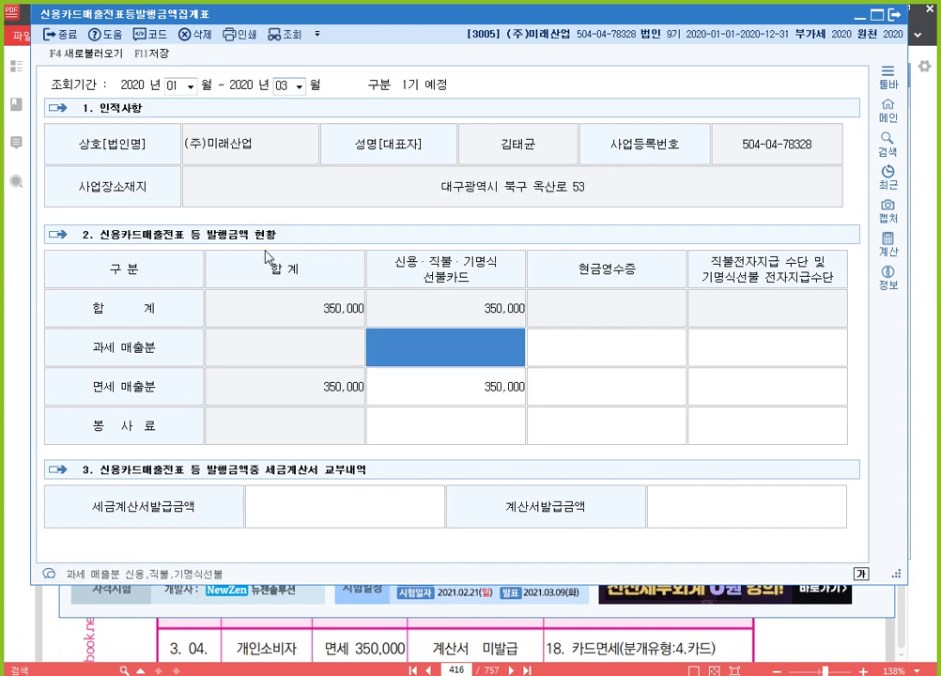
Step: Examine the 면세 매출분 amount under 신용·직불·기명식 선불카드, boxing both headings and the cell with the screen pen
key("F9")
mouse_move(374, 251)
left_mouse_down()
mouse_move(442, 290)
mouse_move(508, 286)
left_mouse_up()
left_click_drag(78, 380, 187, 402)
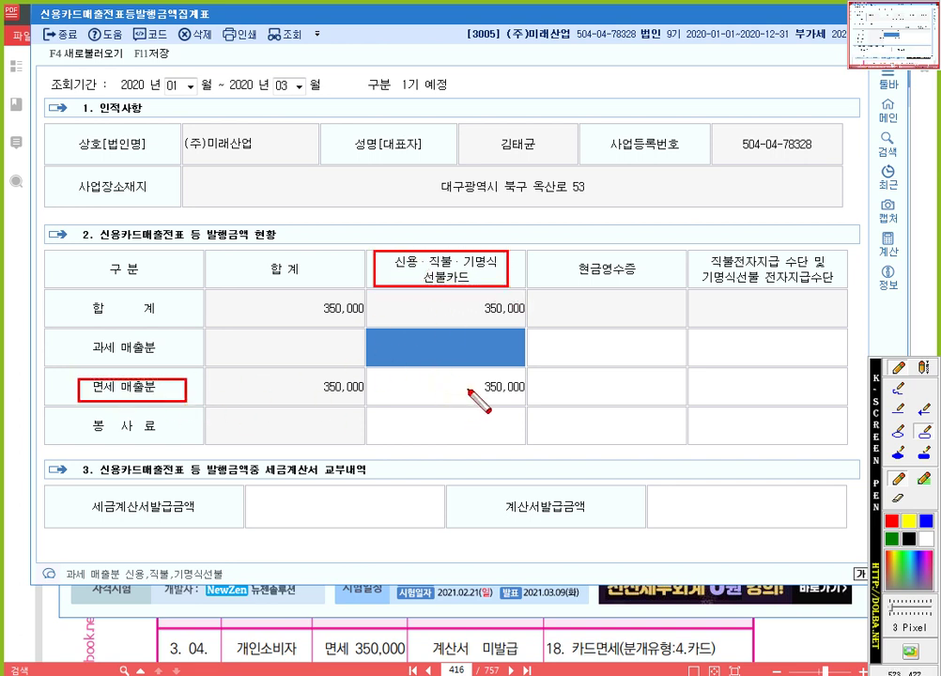
left_click_drag(368, 369, 526, 401)
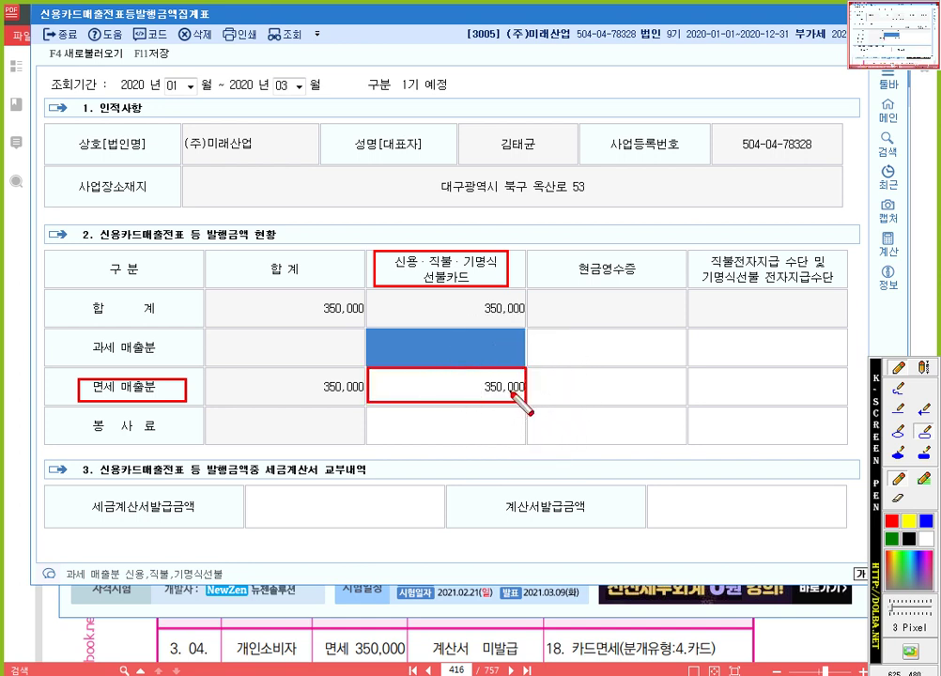
right_click(511, 396)
left_click(497, 396)
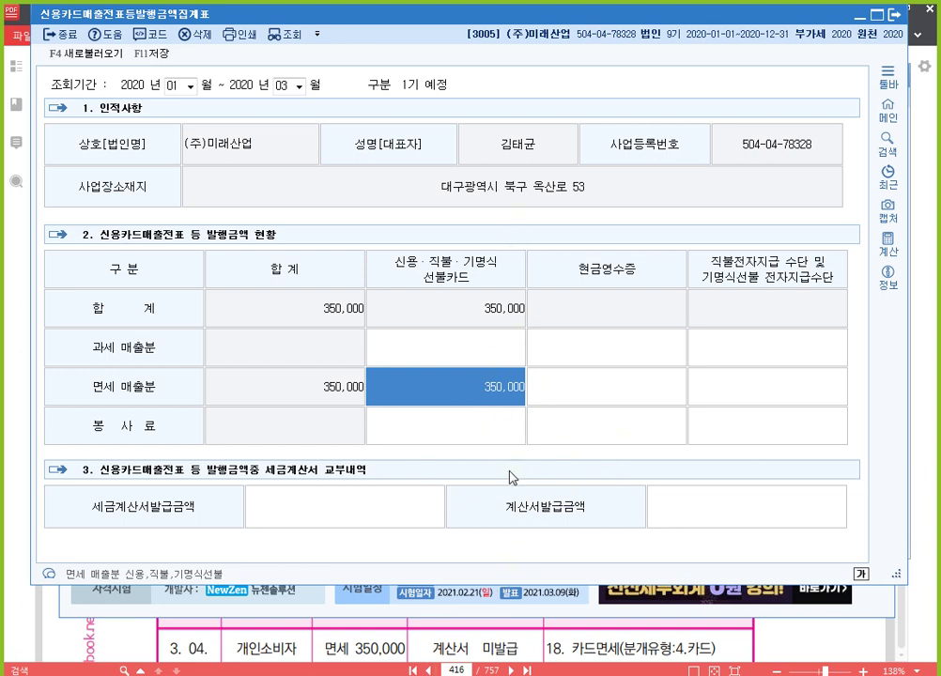
Step: Open 부가가치세신고서 and query the period from January 1 to March 31, 2020
key("Escape")
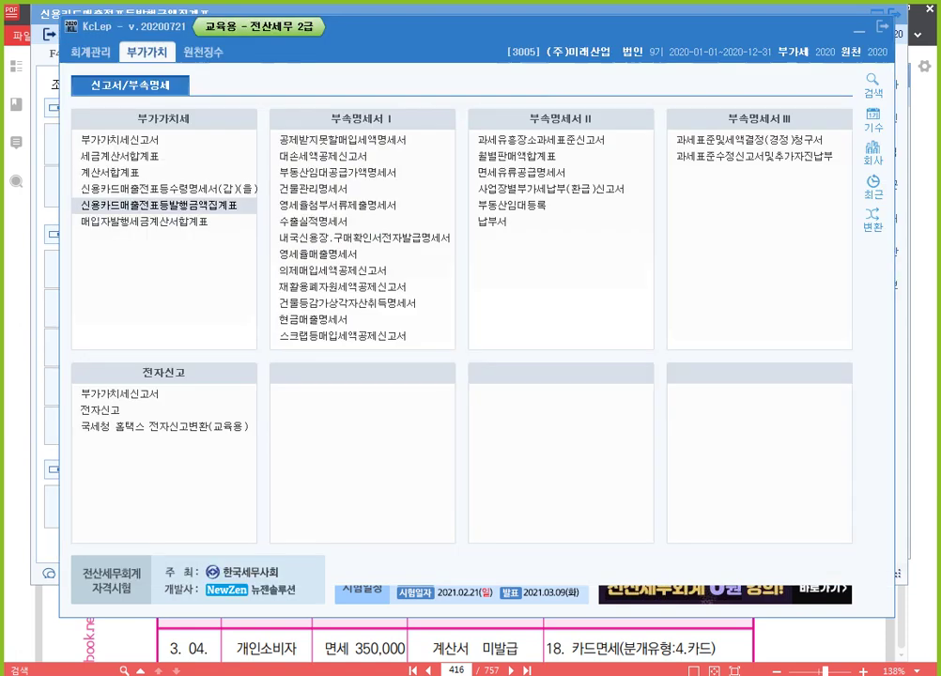
left_click(178, 142)
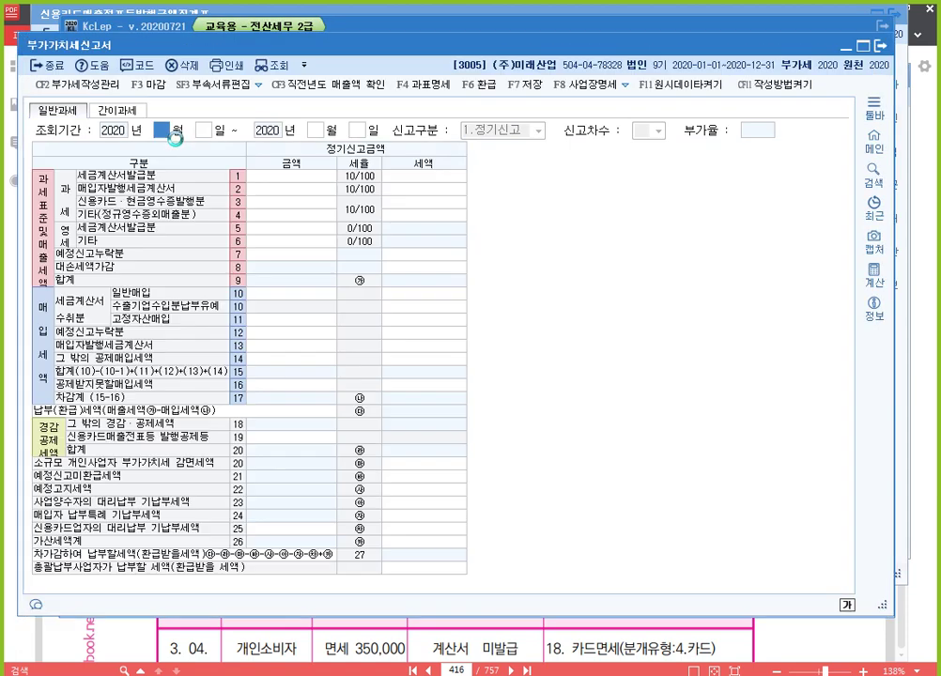
type("1")
key("Return")
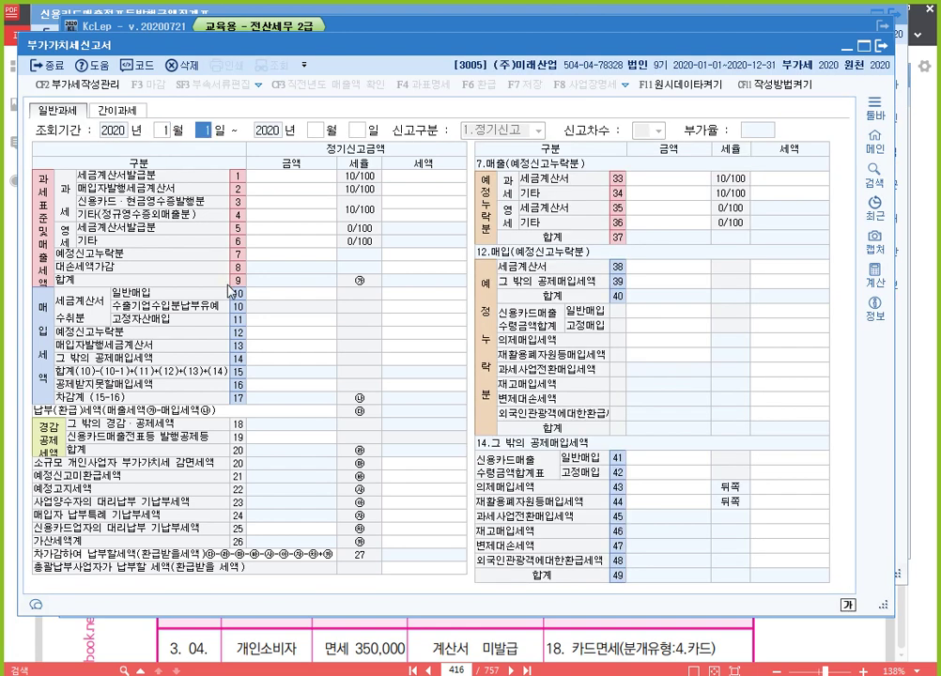
key("Return")
type("3")
key("Return")
key("Return")
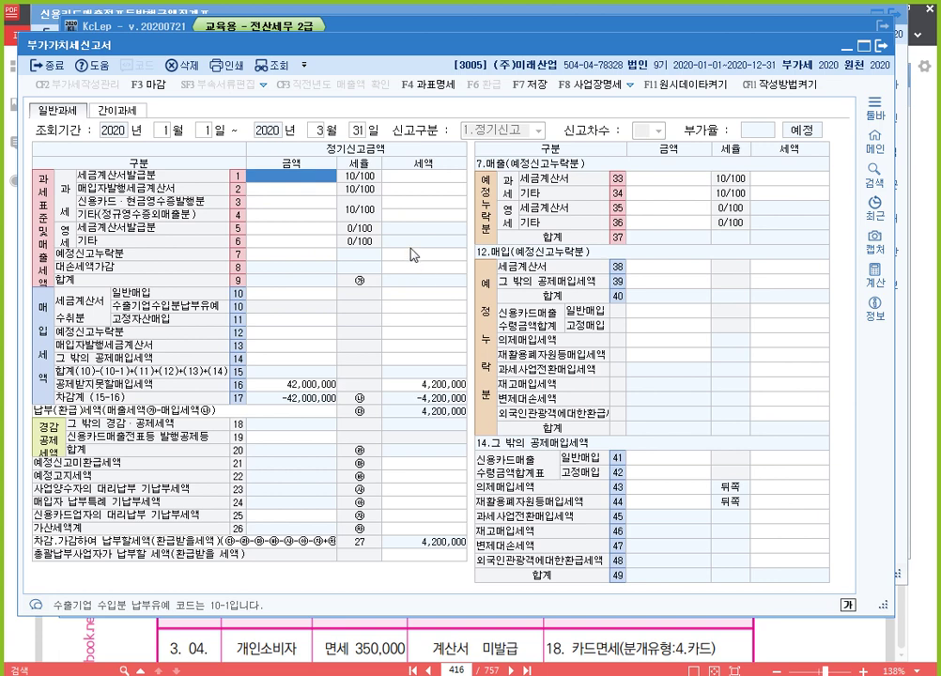
Step: Open the return's 과표명세, examine the row 80 amount under 면세사업수입금액, and close it
left_click(448, 91)
left_click(623, 349)
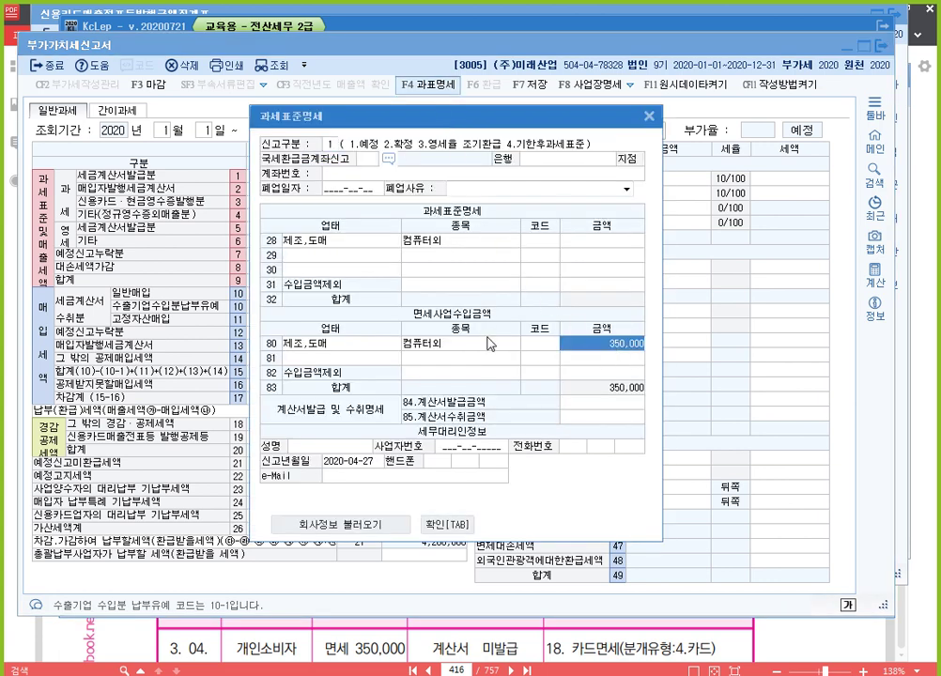
left_click(617, 349)
left_click(617, 352)
left_click(617, 352)
left_click(616, 352)
left_click(617, 352)
left_click(649, 117)
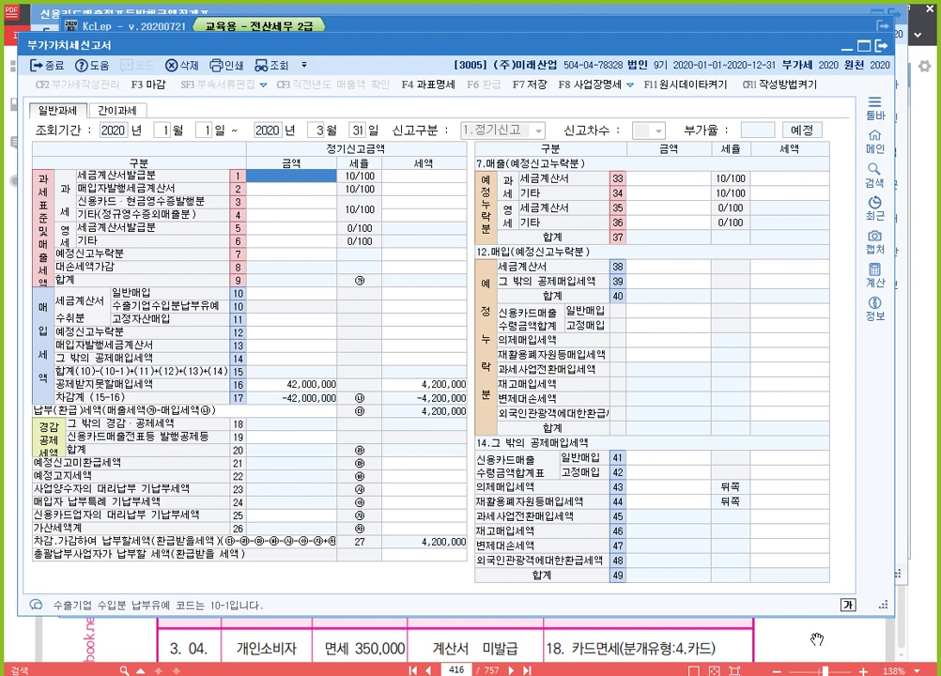
Step: Return to 매입매출전표입력 and start a March 12 sales line of type 17.카과
left_click(589, 636)
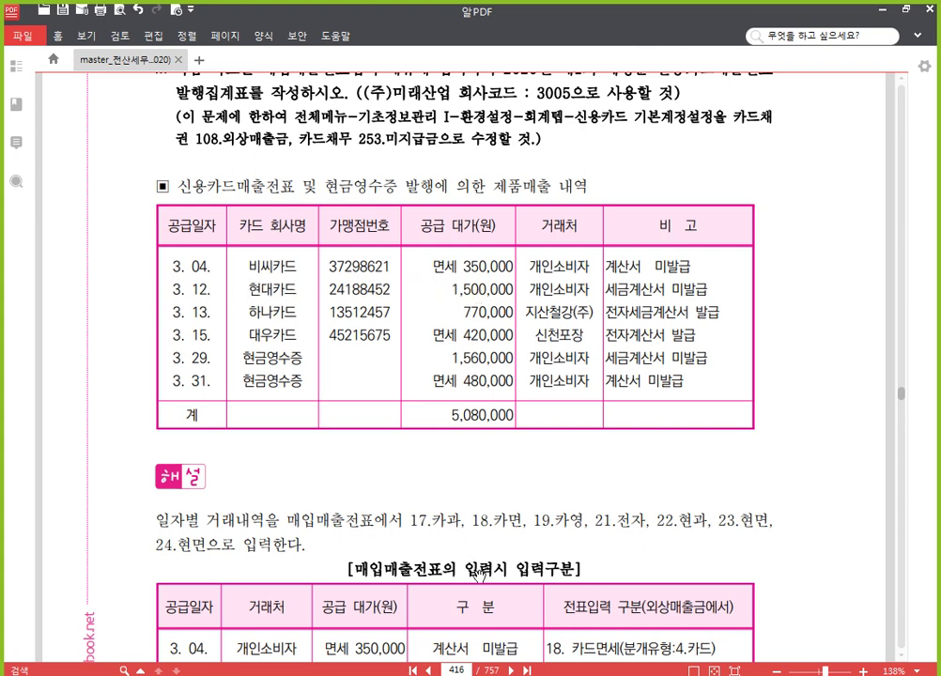
key("alt+Tab")
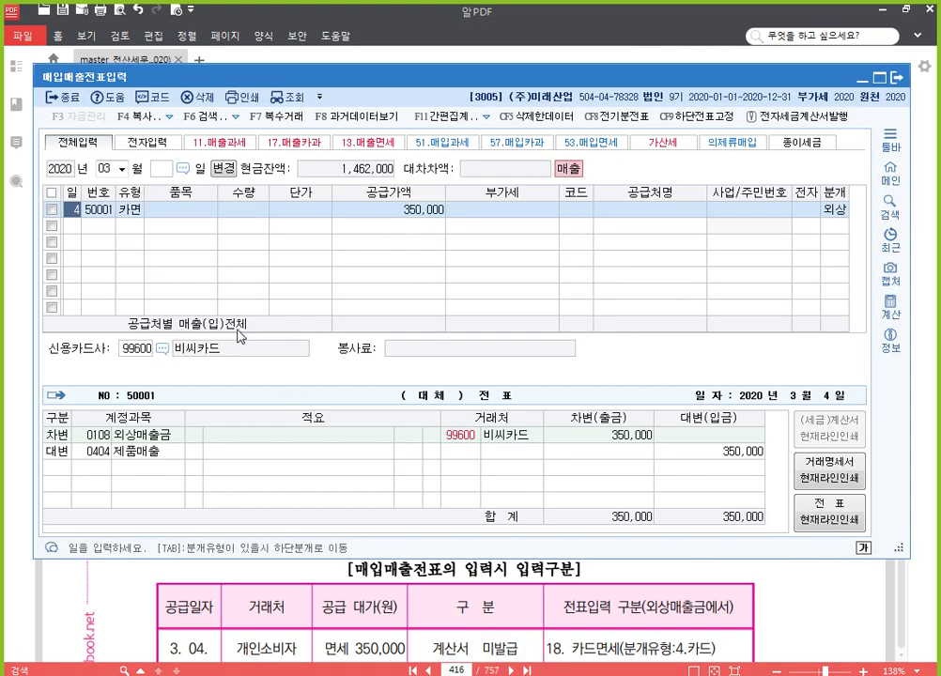
left_click(77, 227)
type("12")
key("Return")
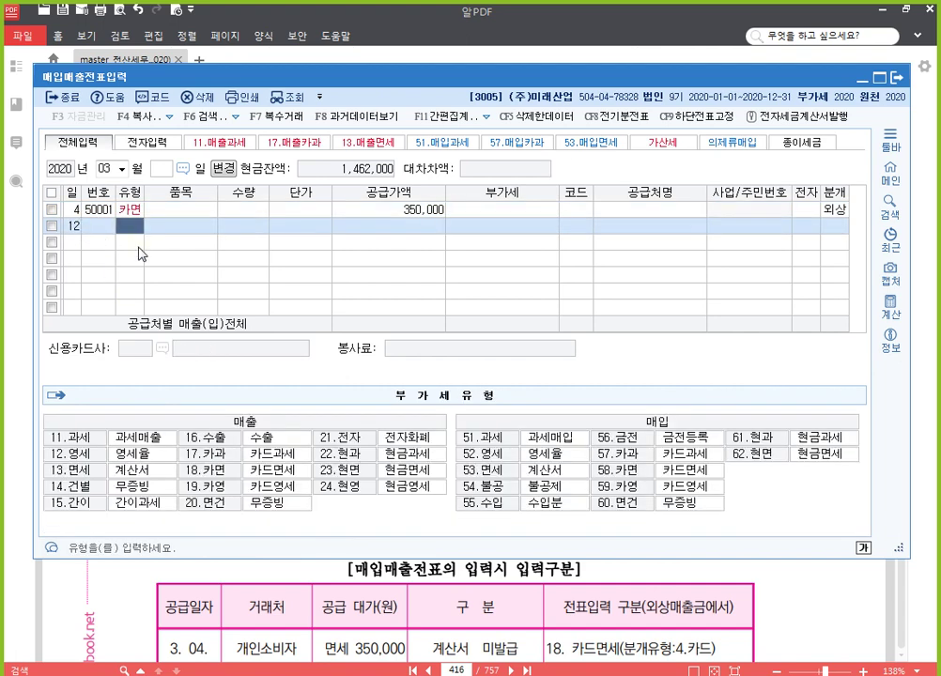
type("17")
key("Return")
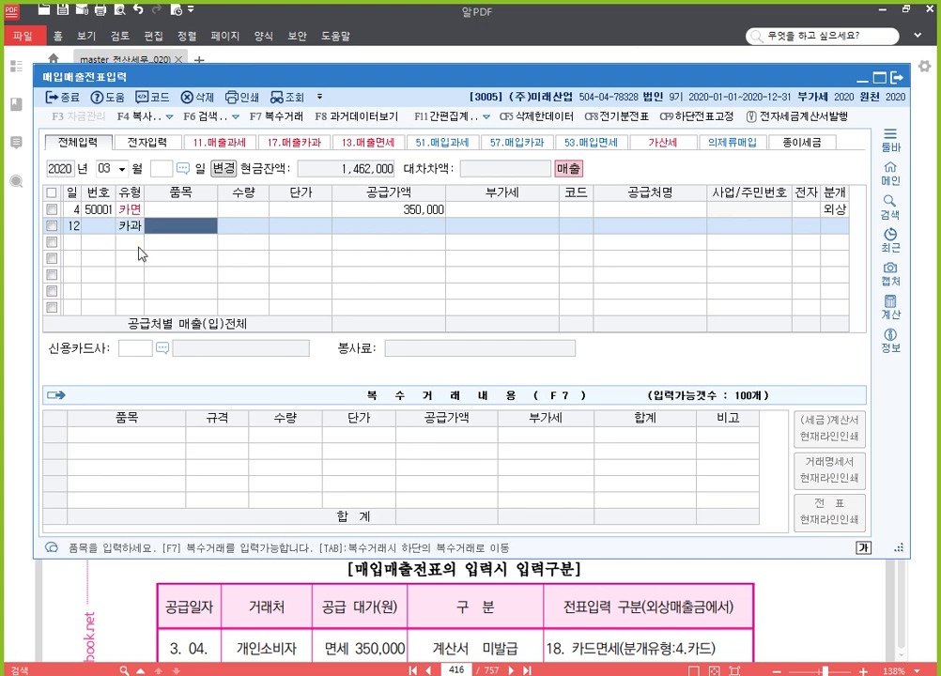
Step: Enter 1,500,000 as the March 12 line's amount, leaving item, quantity and unit price blank
key("Return")
key("Return")
key("Return")
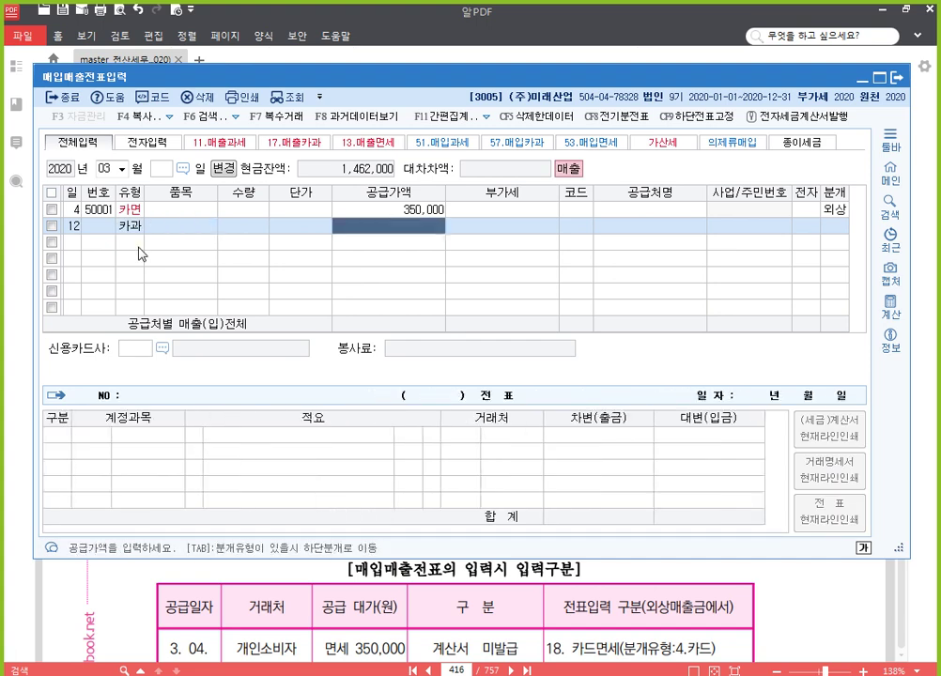
type("1,500,000")
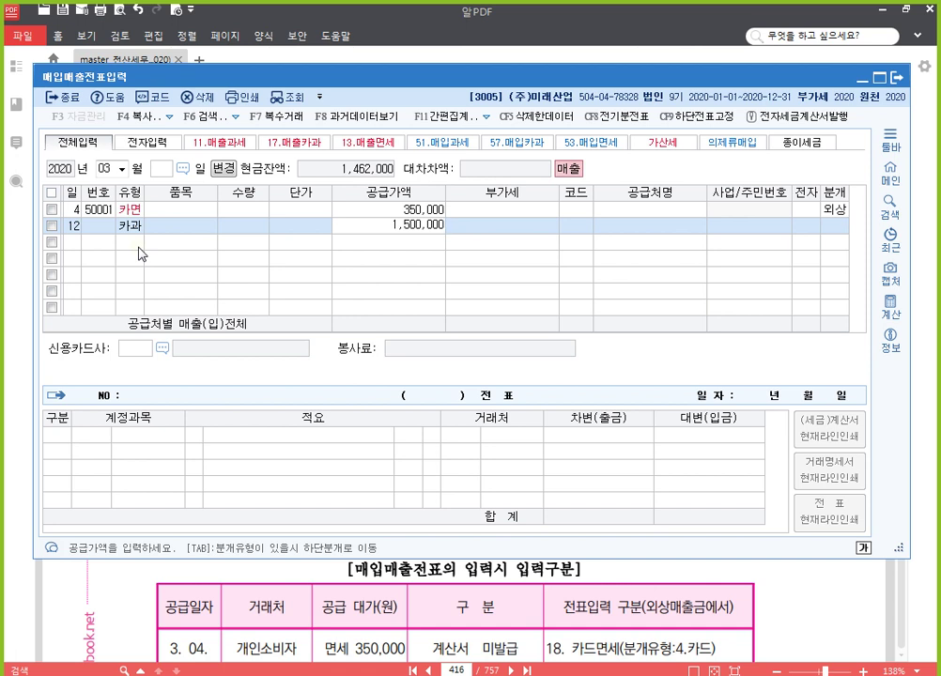
key("Return")
key("Return")
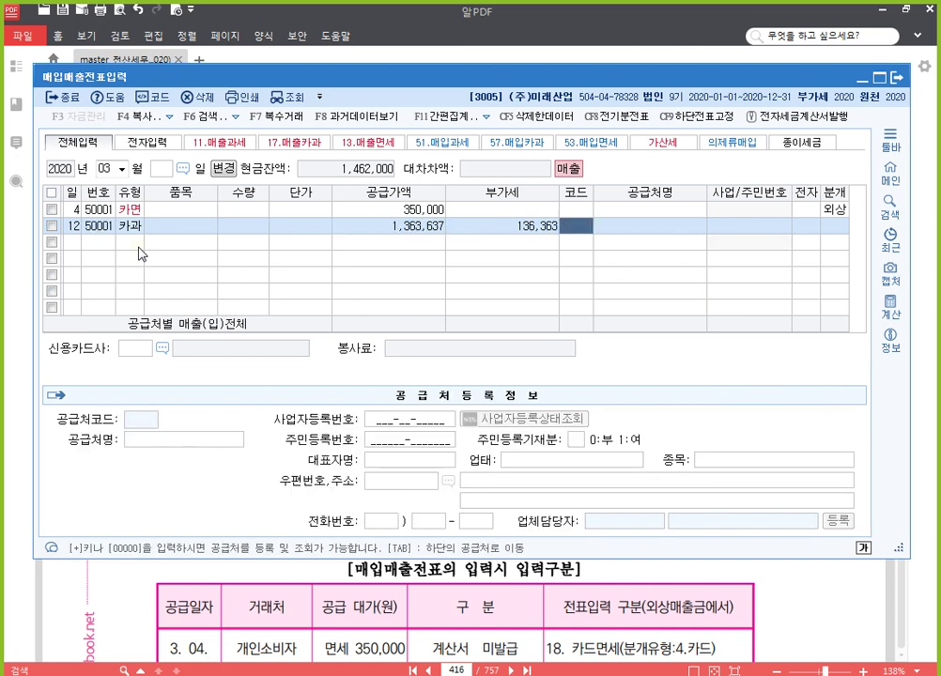
Step: Leave the March 12 line's trading partner blank and choose 현대카드 as its card company
key("Return")
key("Return")
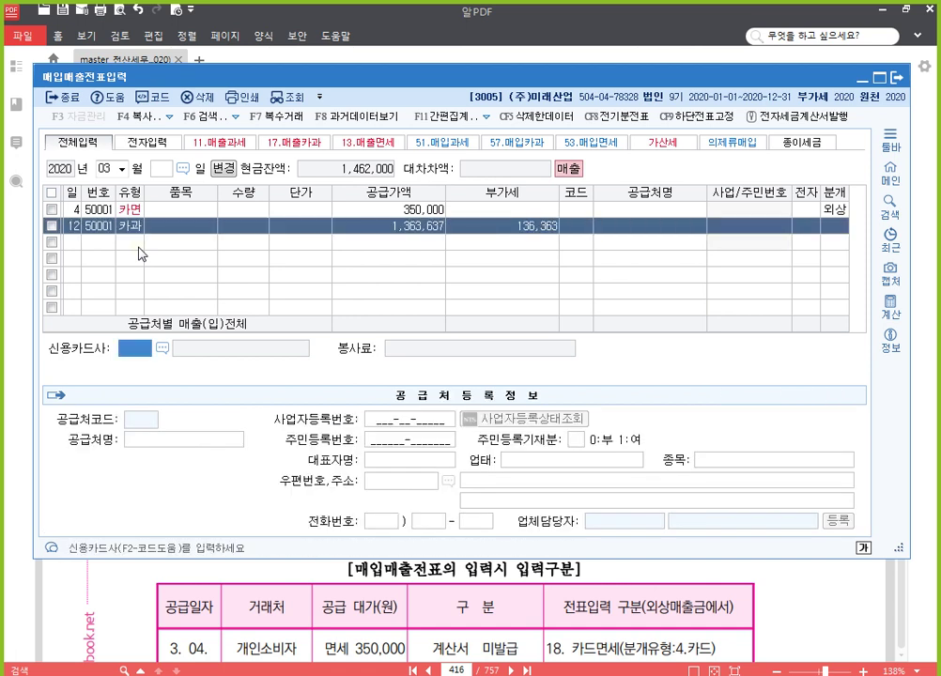
key("F2")
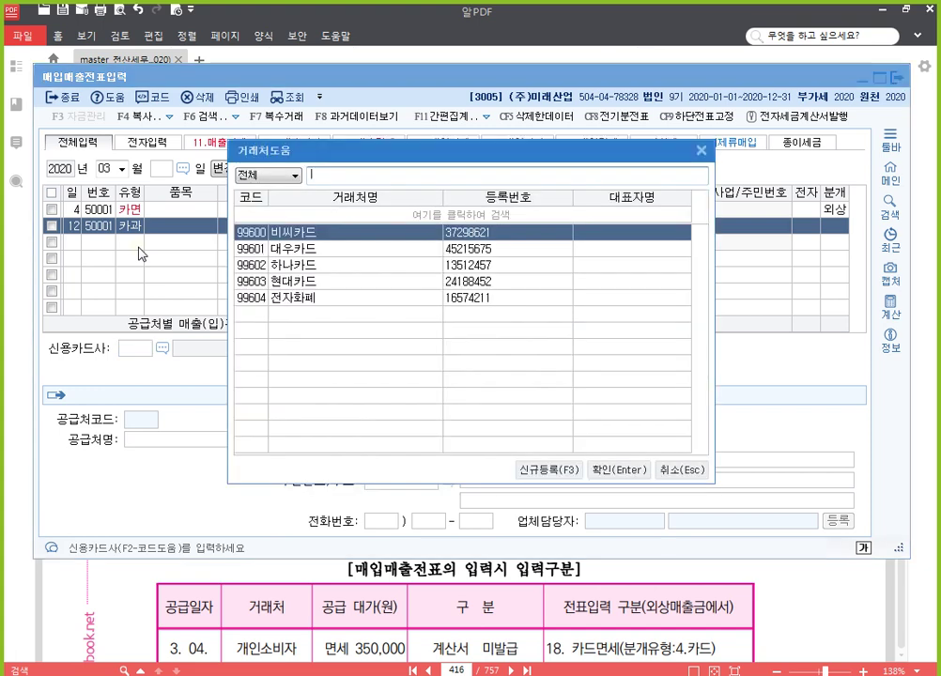
key("Down")
key("Down")
key("Down")
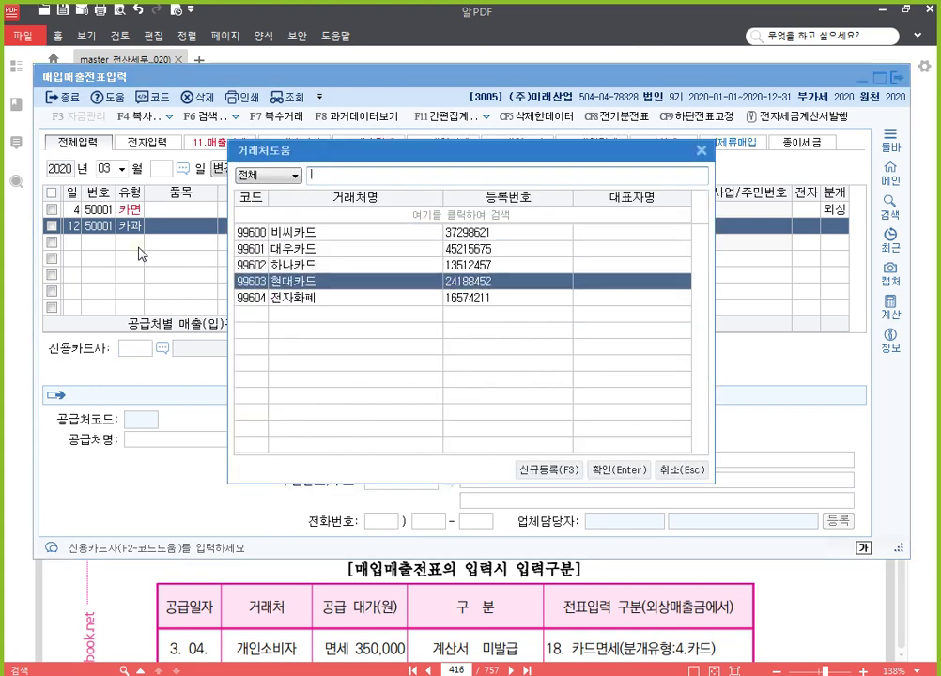
key("Return")
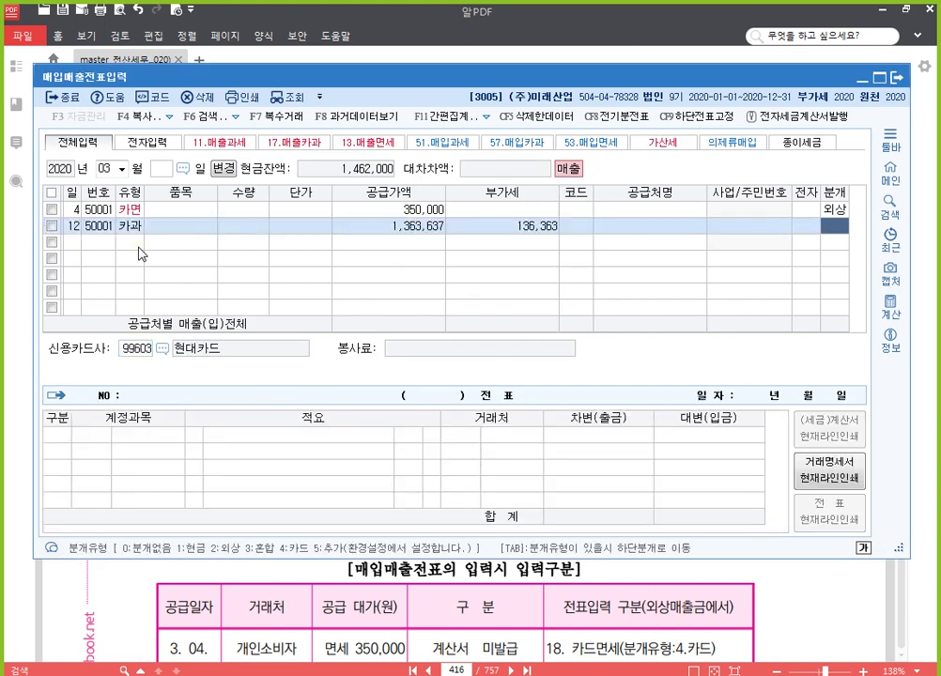
Step: Set the March 12 line's journal type to 외상 (2) and complete its generated entry
type("2")
key("Return")
key("Return")
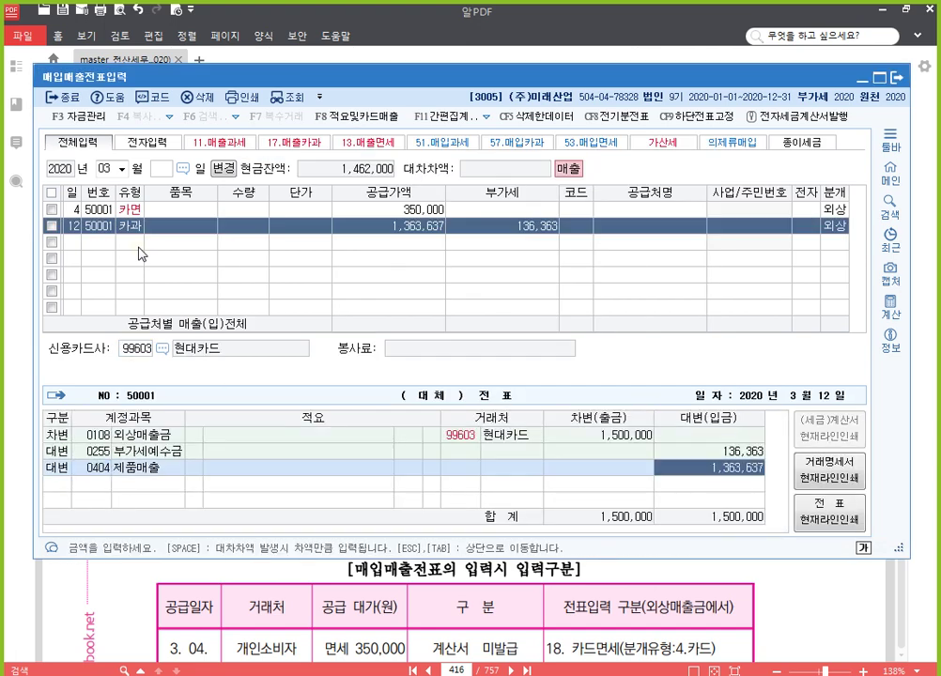
key("Return")
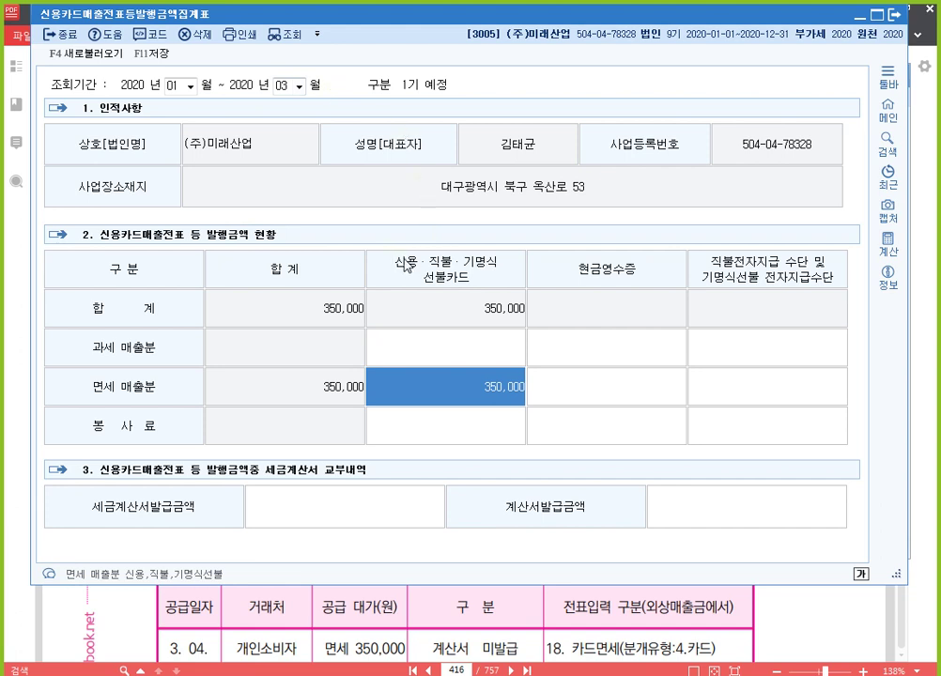
Step: Reload 신용카드매출전표등발행금액집계표 from the voucher data, replacing the existing data, and check the card column's 과세 매출분
left_click(465, 353)
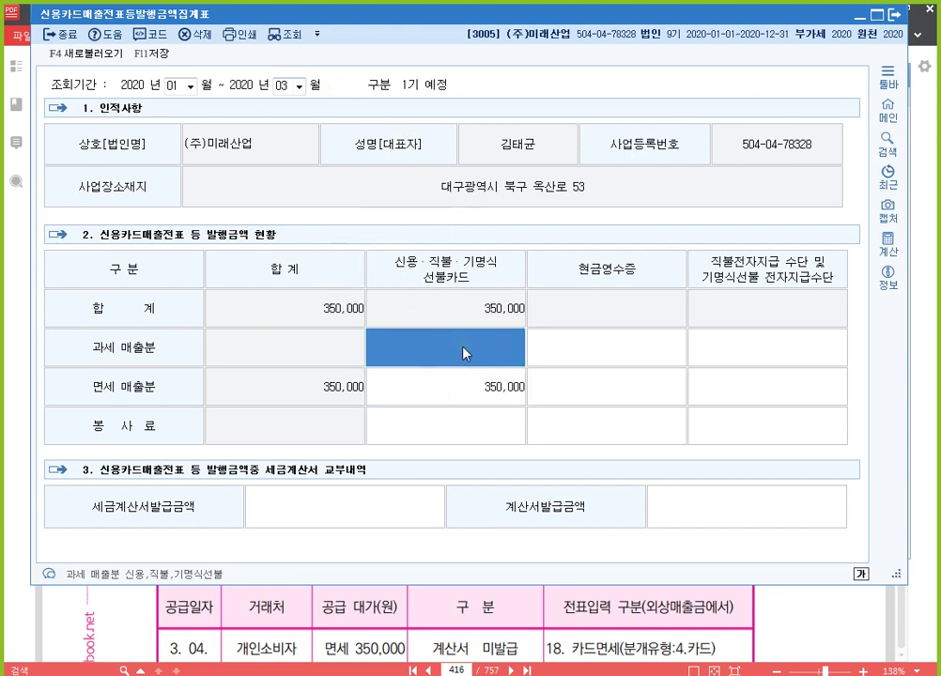
left_click(465, 353)
left_click(97, 62)
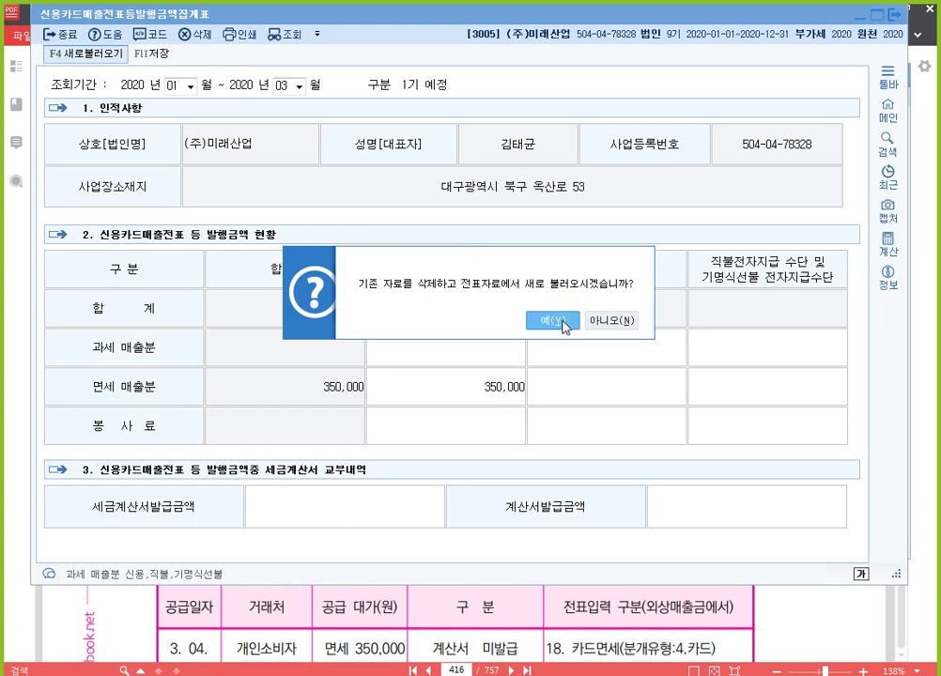
left_click(606, 319)
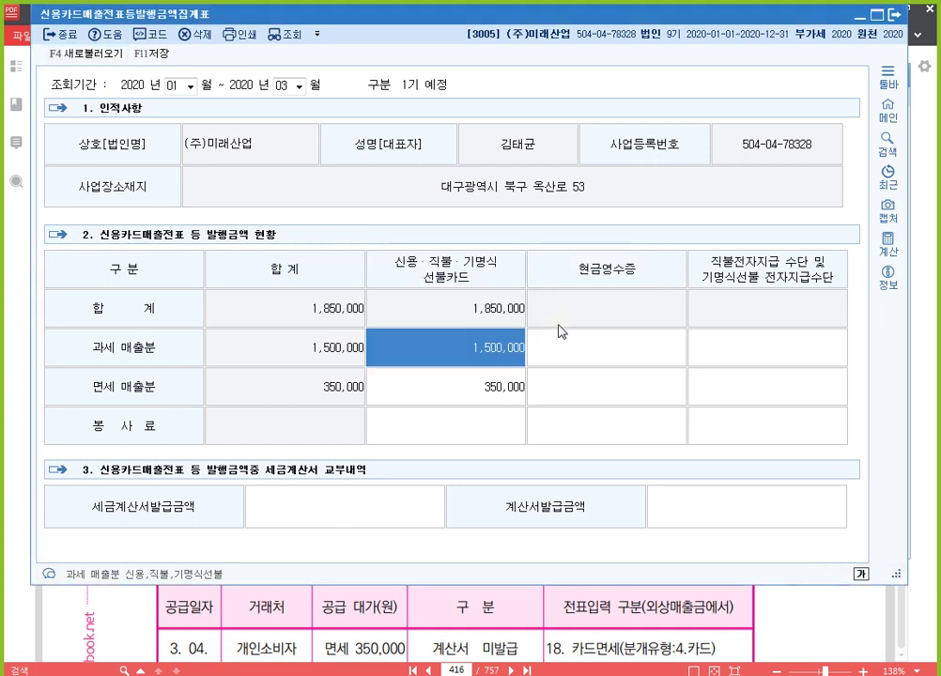
left_click(467, 365)
Step: Switch to 부가가치세신고서 and refresh its January to March 2020 figures for row 3, 신용카드·현금영수증발행분
left_click(526, 660)
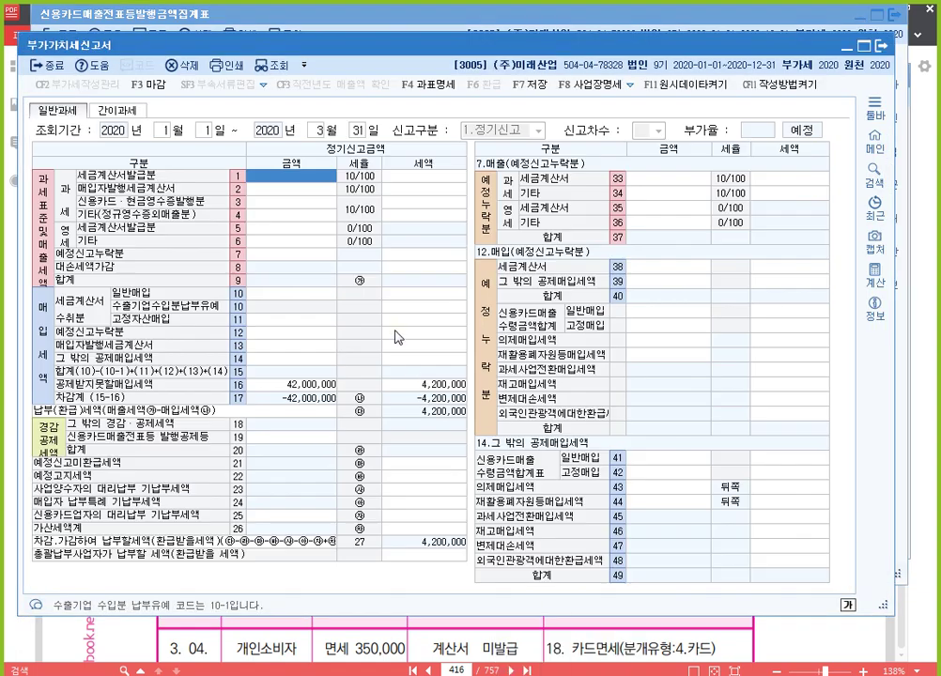
left_click(306, 205)
left_click(424, 203)
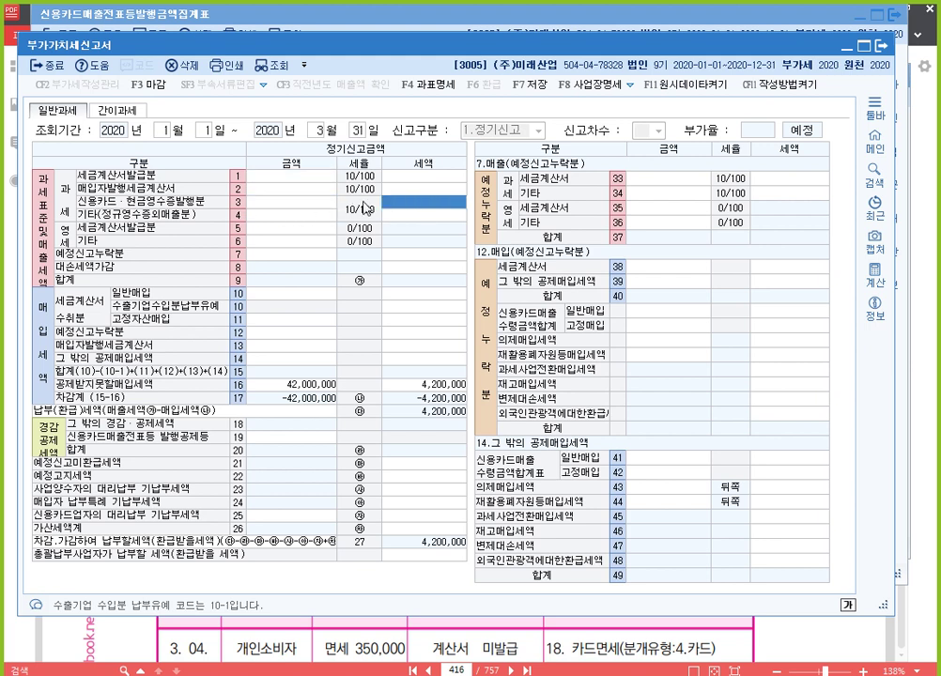
left_click(310, 206)
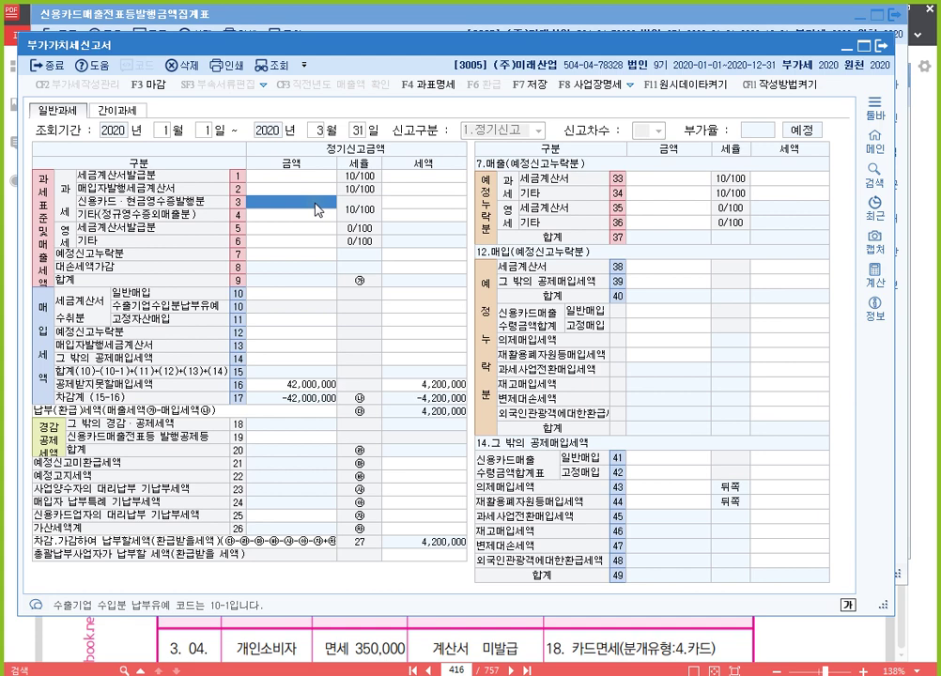
left_click(317, 207)
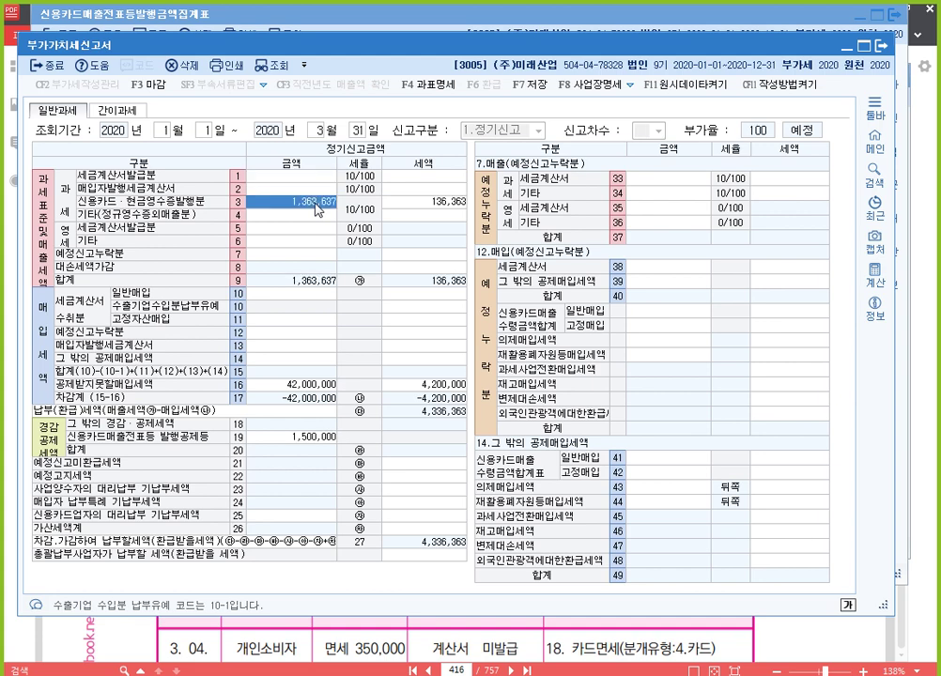
Step: Examine the amount and tax in row 3, 신용카드·현금영수증발행분, of the VAT return
key("Return")
left_click(317, 206)
key("Return")
left_click(306, 207)
left_click(435, 204)
left_click(319, 205)
key("Return")
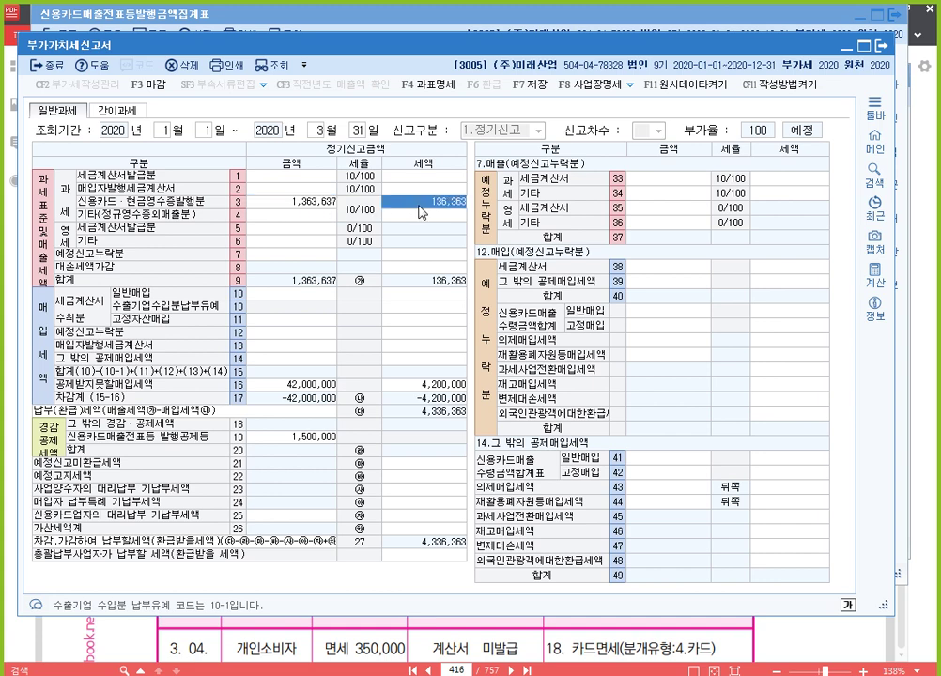
left_click(322, 208)
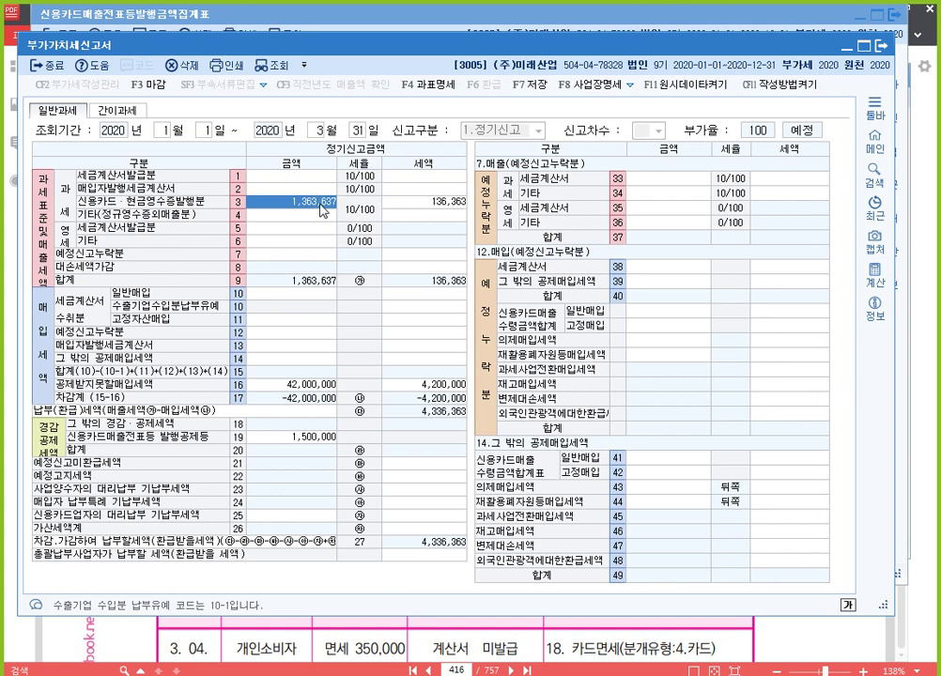
Step: Compare the return's row 19 신용카드매출전표등 발행공제등 amount with 과세 매출분 in 신용카드매출전표등발행금액집계표
left_click(310, 438)
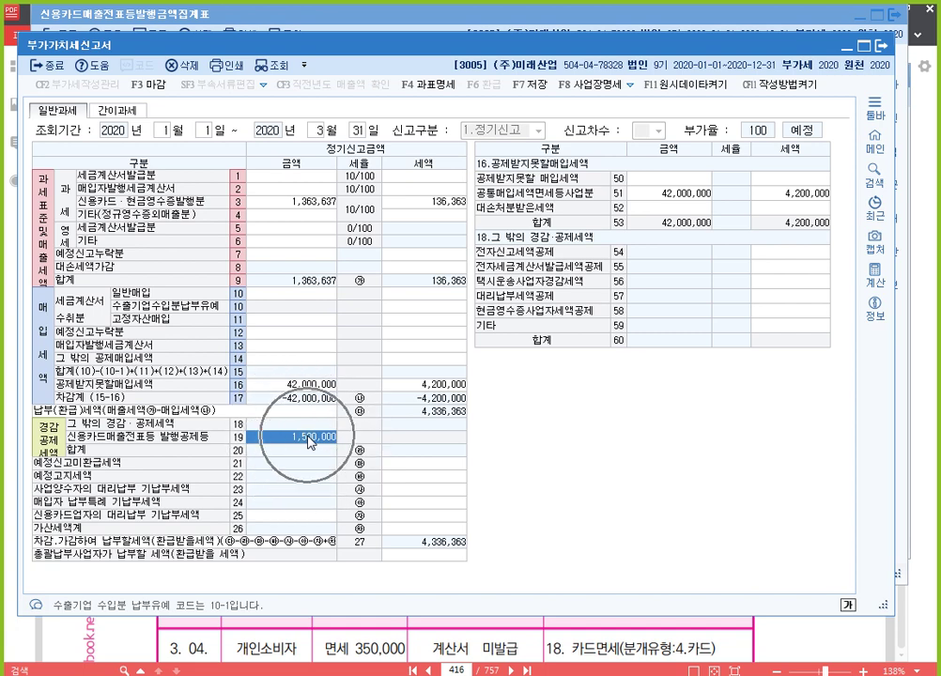
left_click(309, 203)
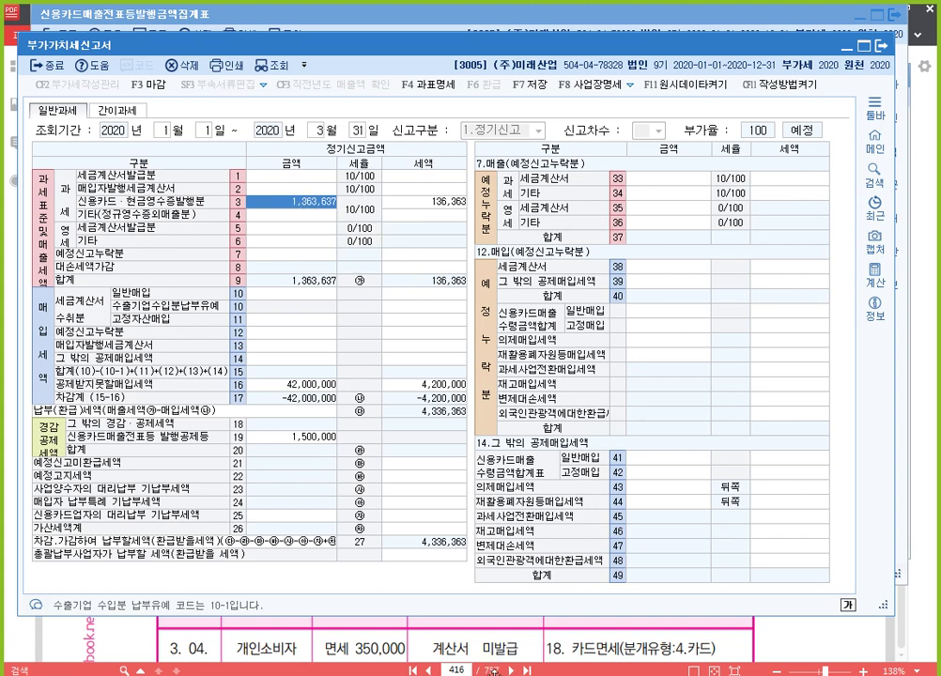
key("alt+Tab")
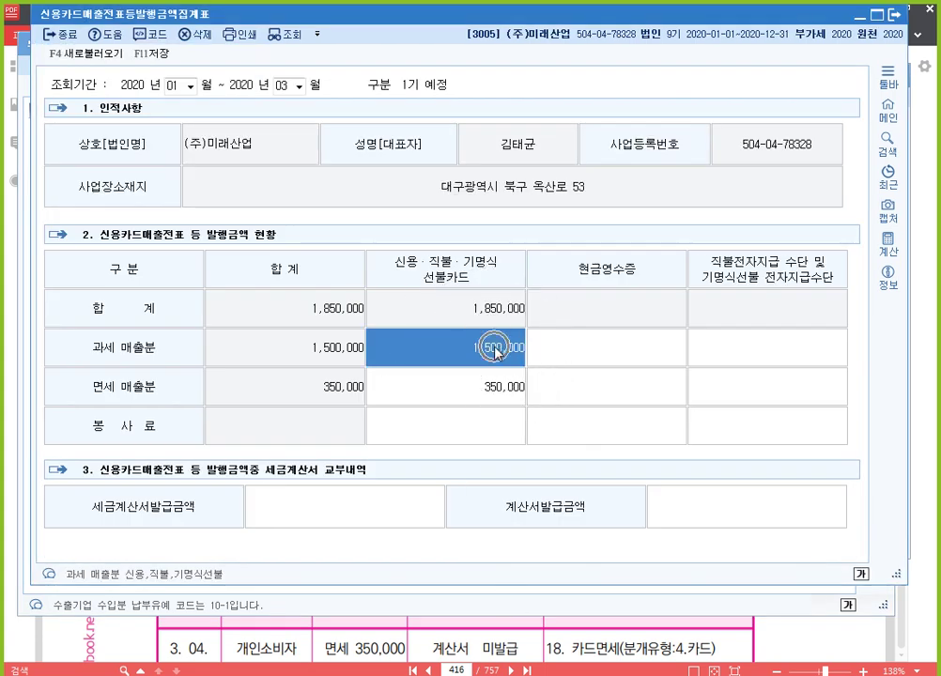
left_click(929, 328)
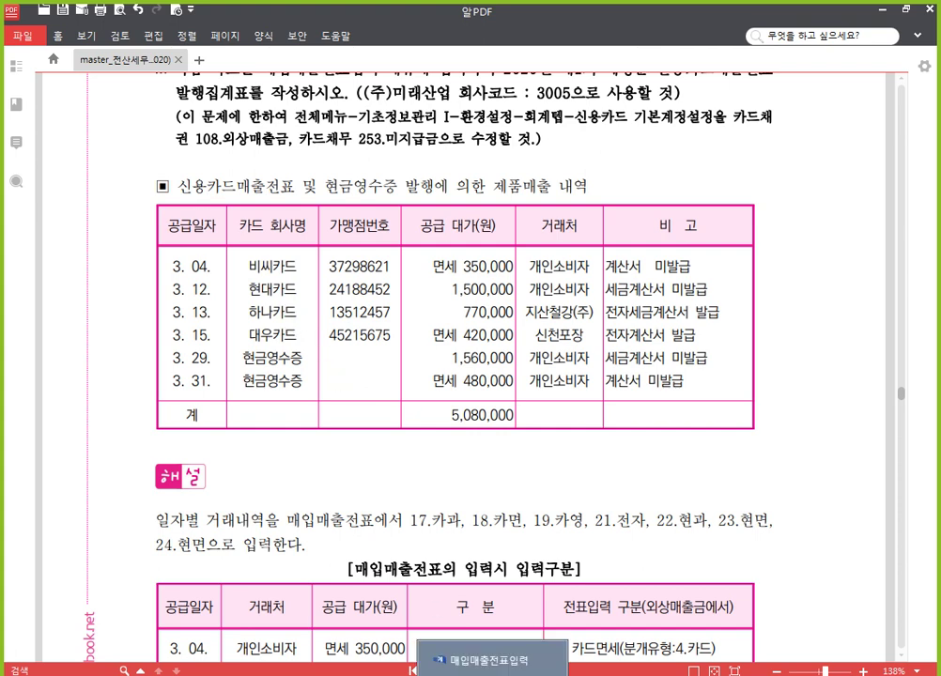
Step: Return to 매입매출전표입력 and start a March 13 sales line of type 11.과세
left_click(499, 661)
left_click(79, 243)
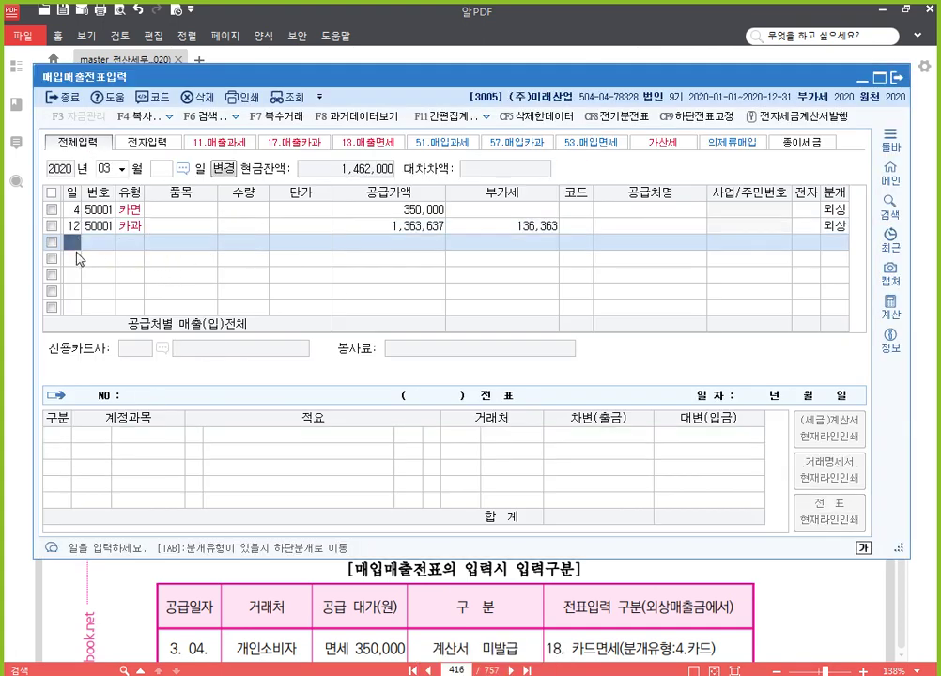
type("13")
key("Return")
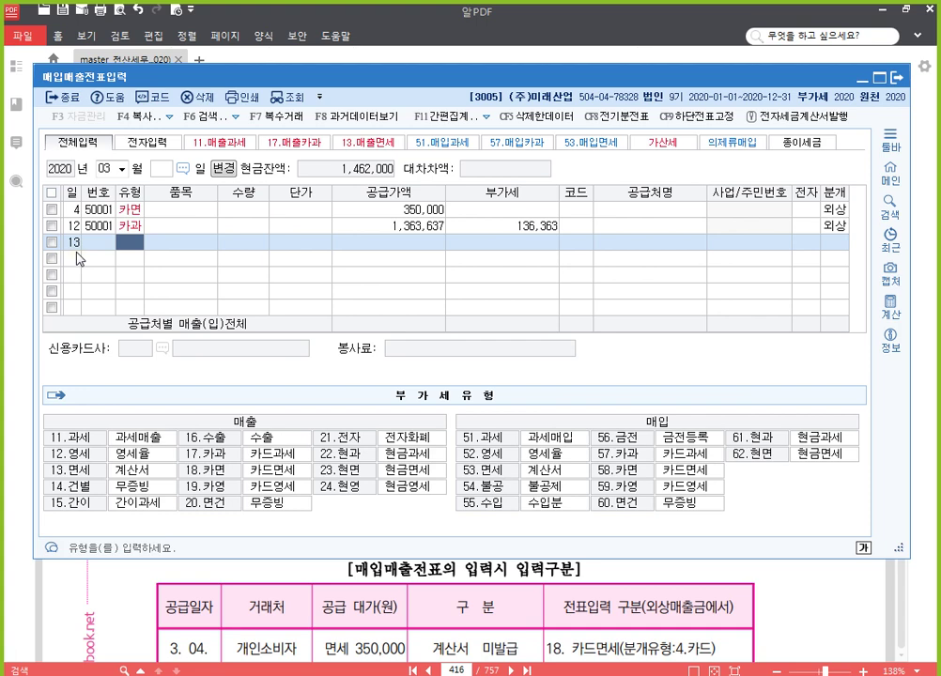
type("11")
key("Return")
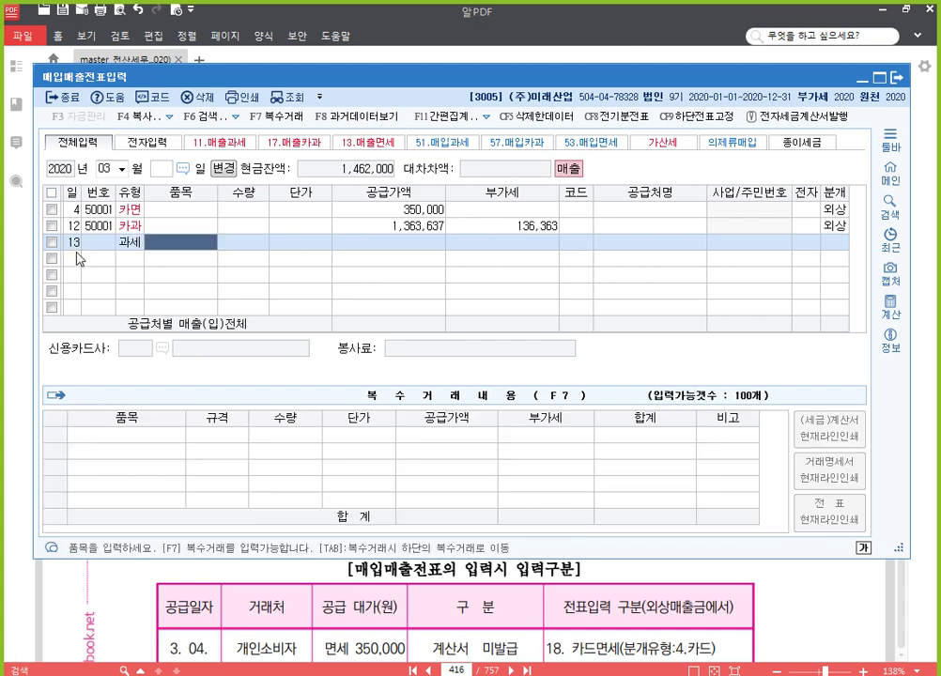
Step: Enter a supply value of 700,000 with 70,000 VAT on the March 13 과세 sales line
key("Return")
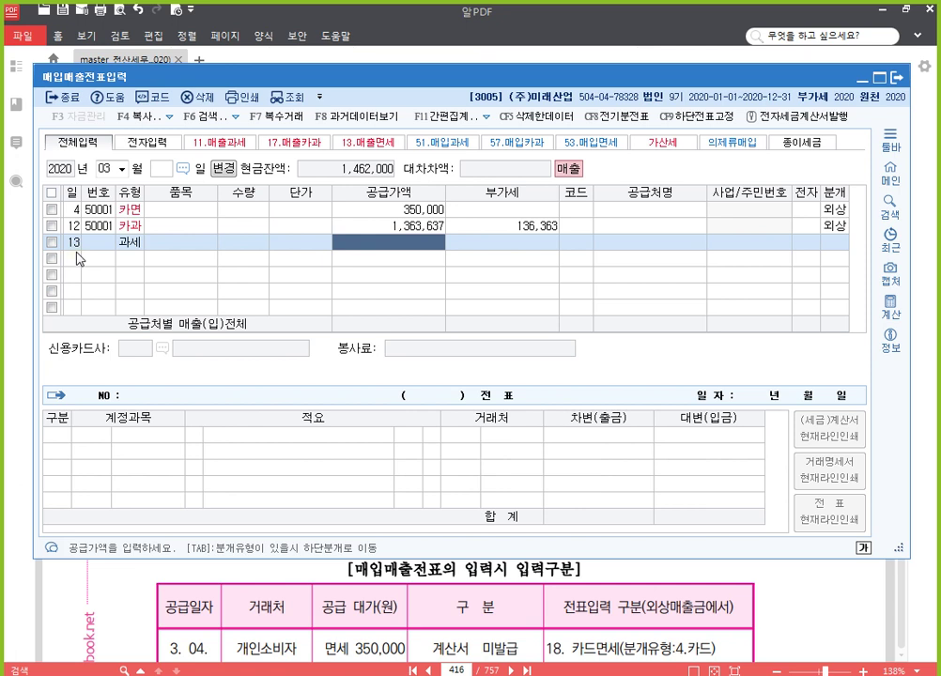
type("7000000")
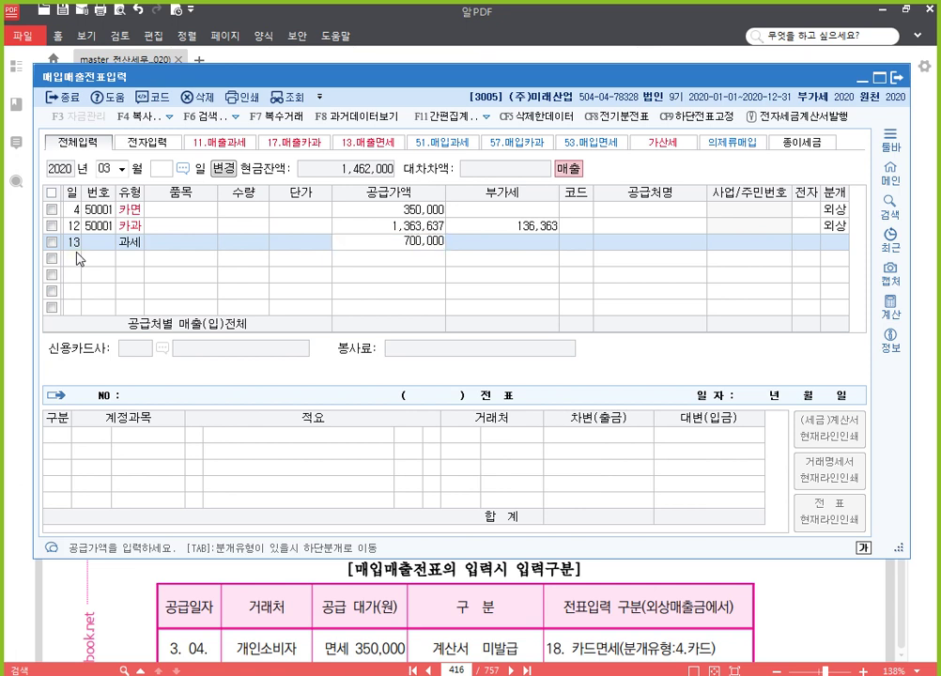
key("Return")
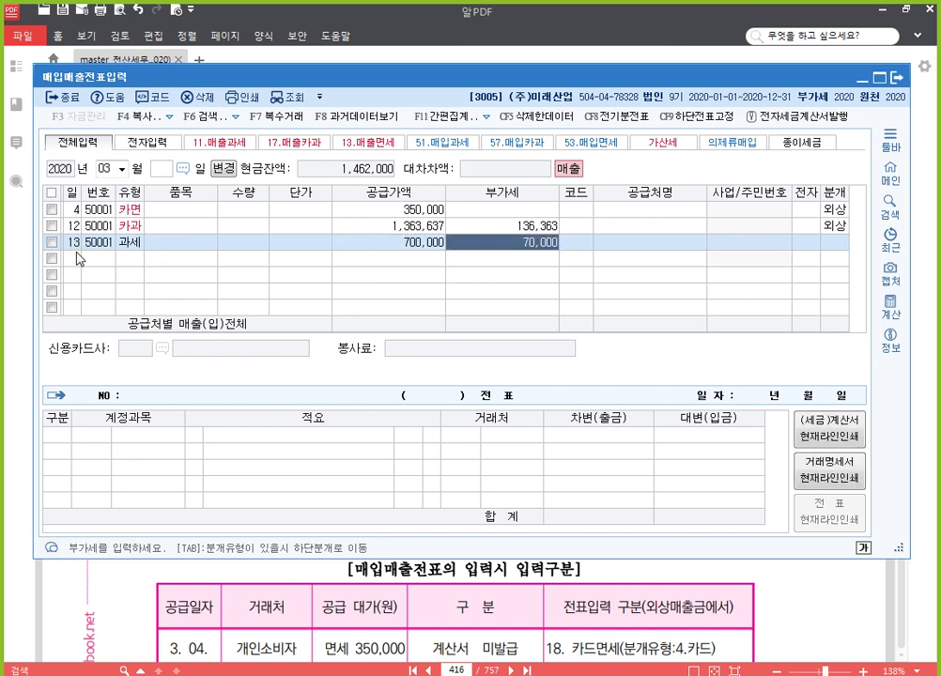
key("Return")
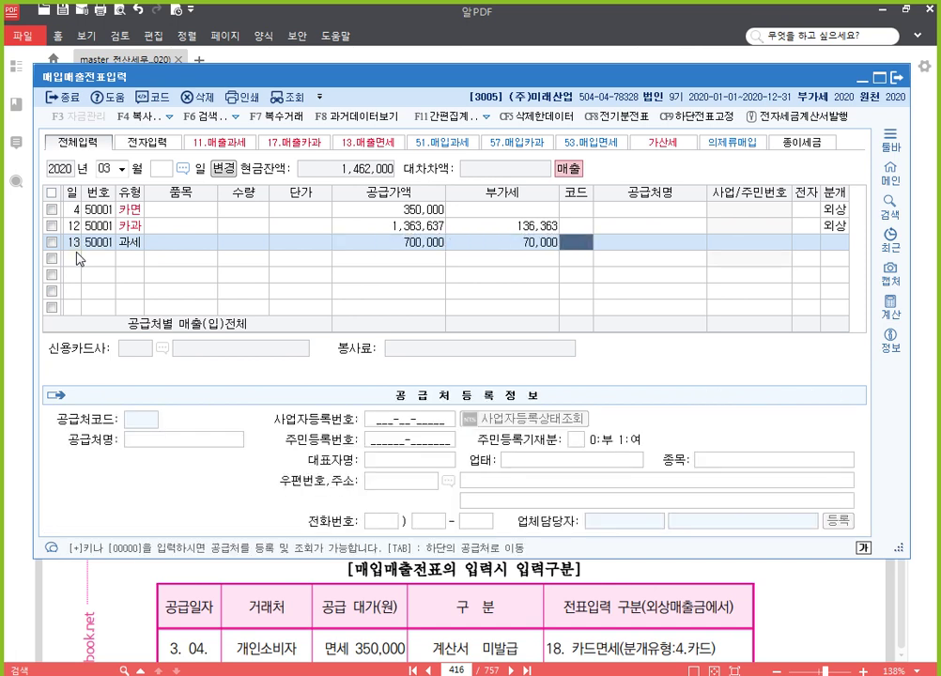
Step: Set 지산철강 as the March 13 line's customer and mark its 전자 status as 여
type("지산")
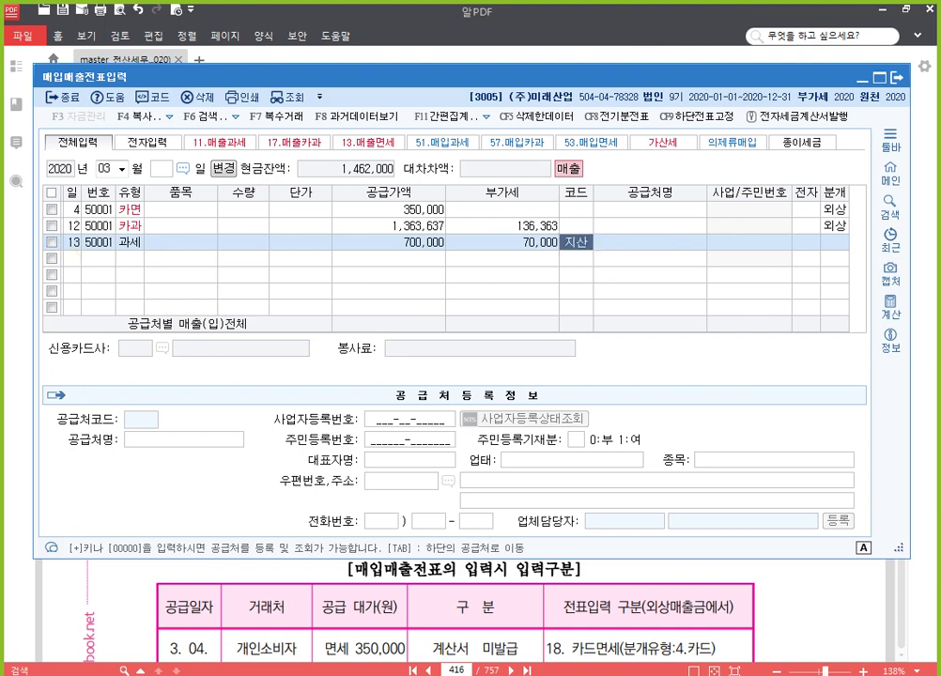
key("Return")
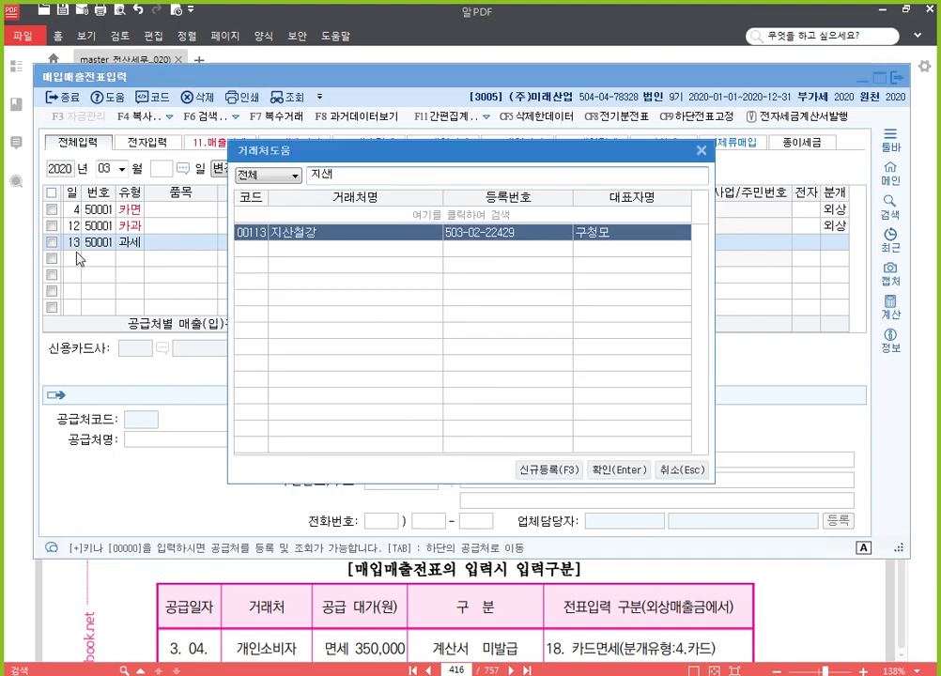
key("Return")
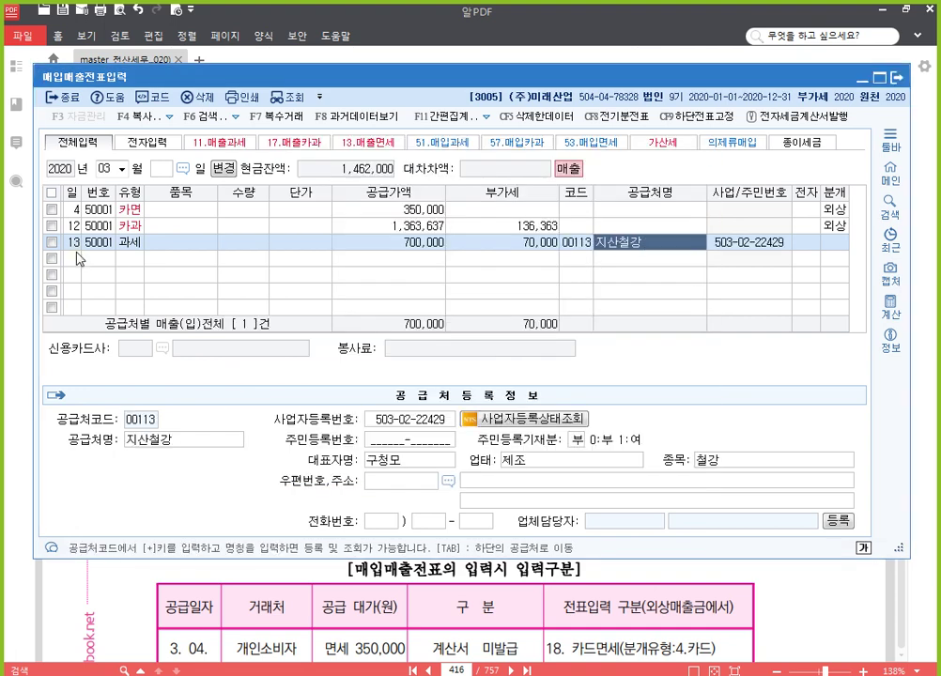
key("Return")
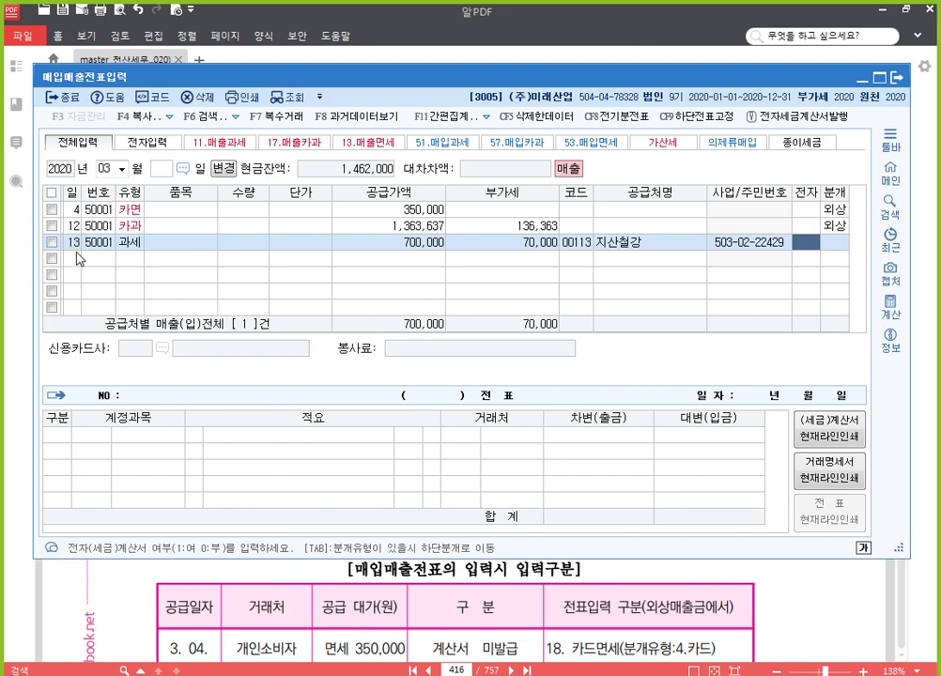
type("1")
key("Return")
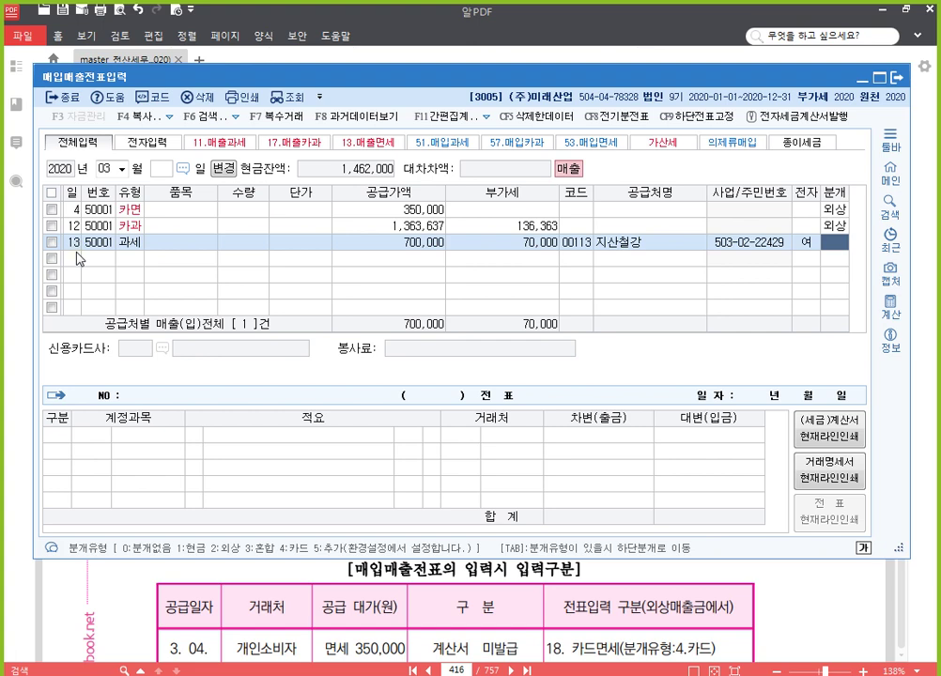
Step: Set the March 13 line's 분개 to 4.카드 with 하나카드 as the credit card company
type("4")
key("Return")
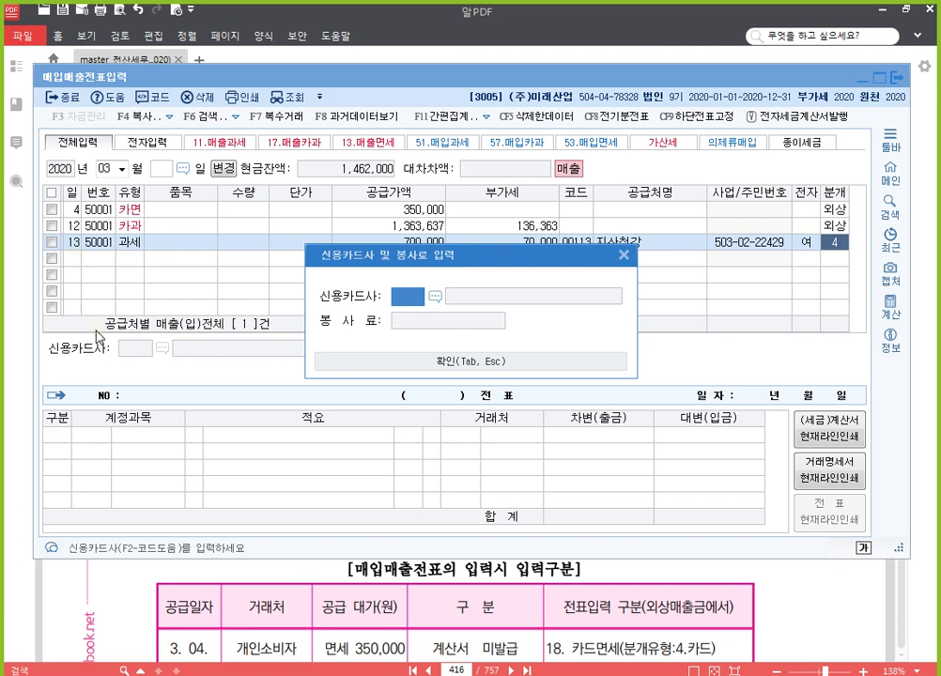
key("F12")
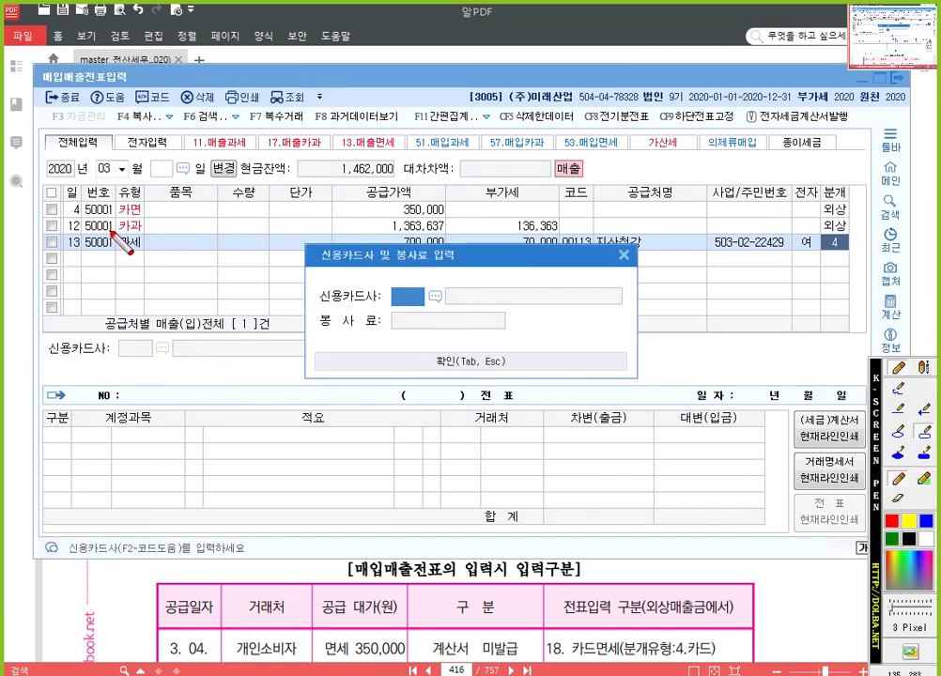
mouse_move(142, 248)
left_mouse_down()
mouse_move(122, 235)
mouse_move(135, 252)
mouse_move(143, 242)
left_mouse_up()
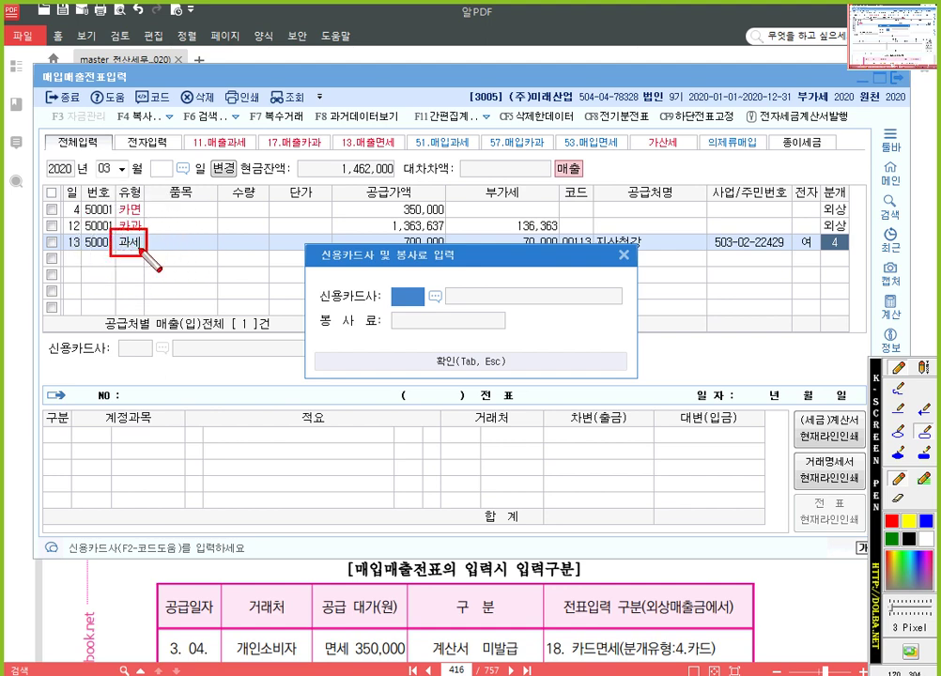
left_click_drag(813, 229, 852, 254)
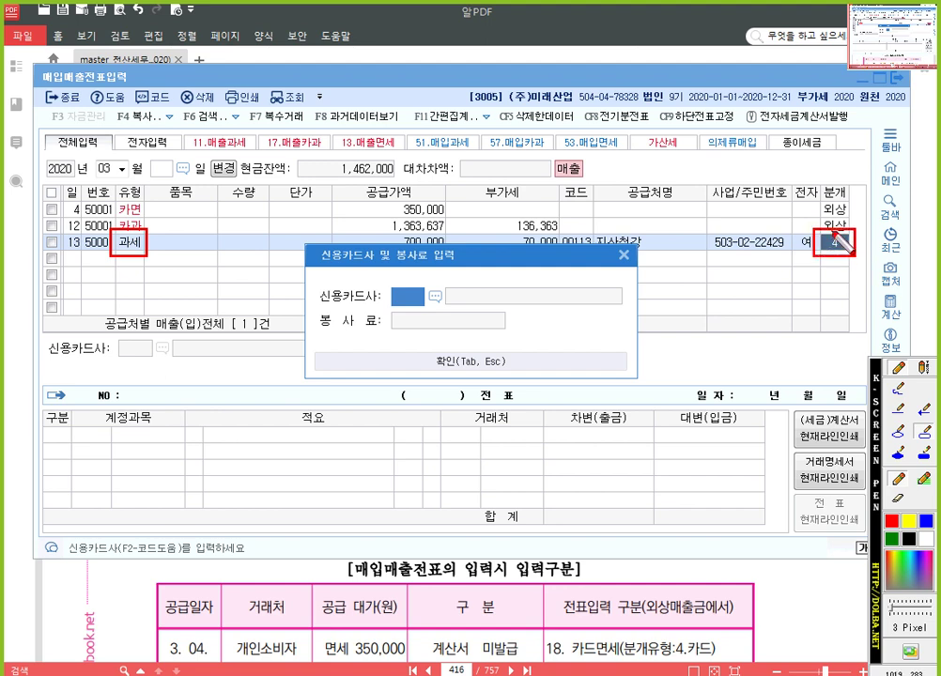
key("Escape")
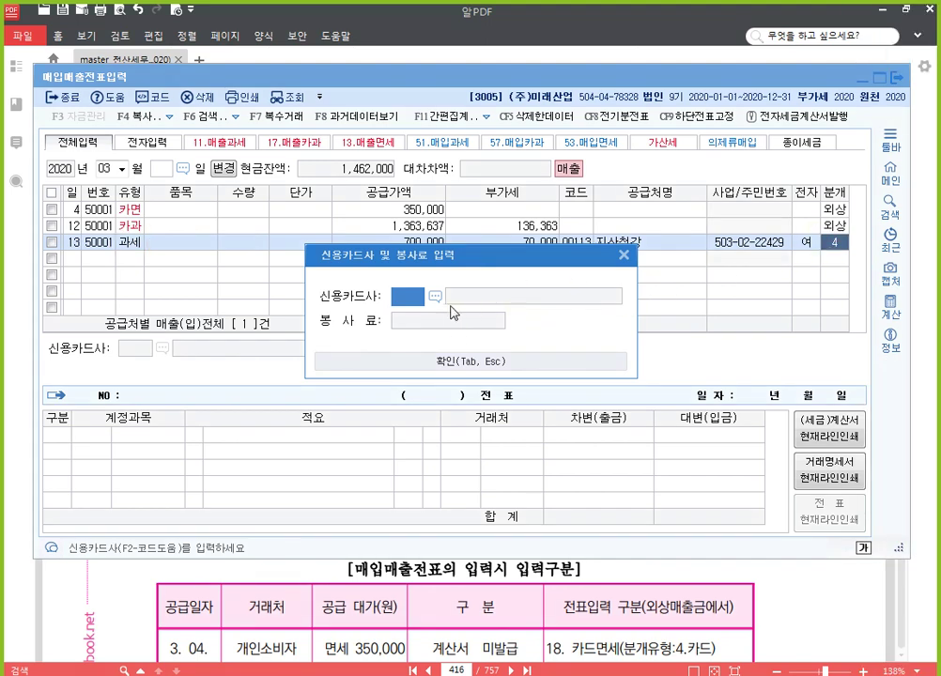
key("F2")
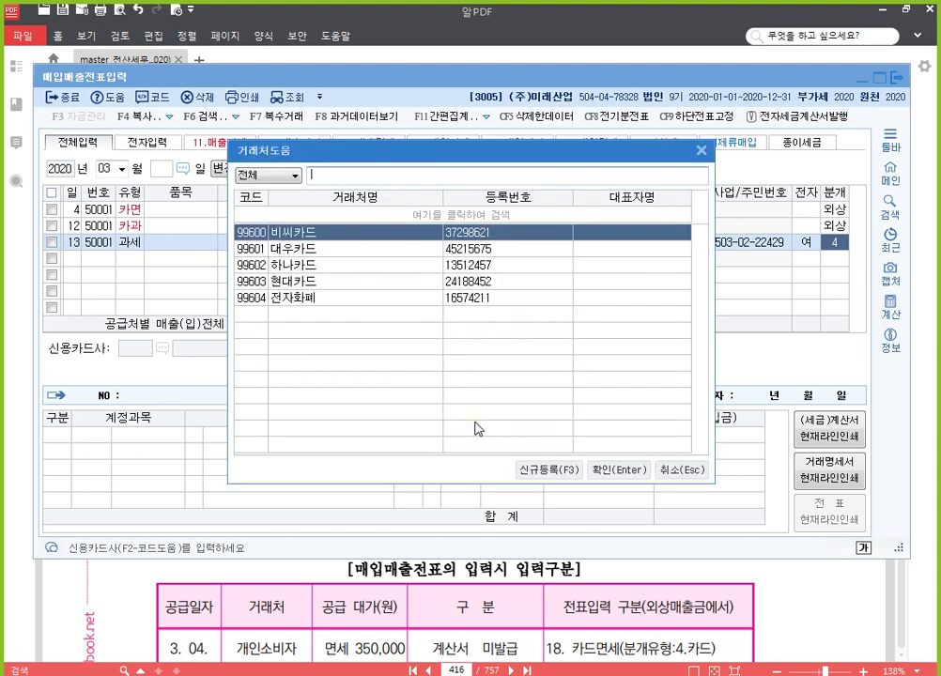
key("Down")
key("Down")
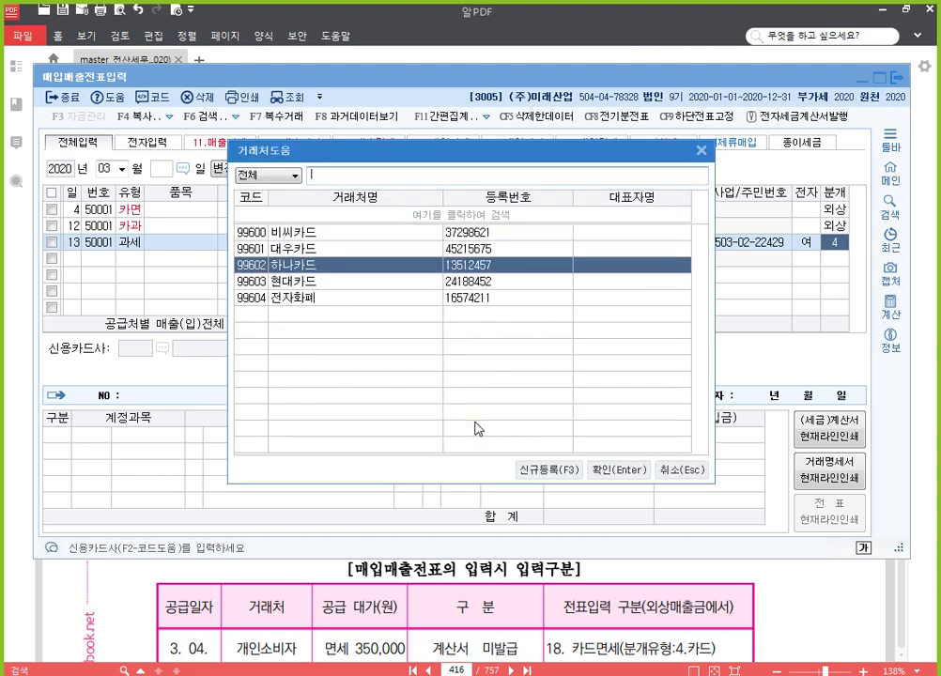
key("Return")
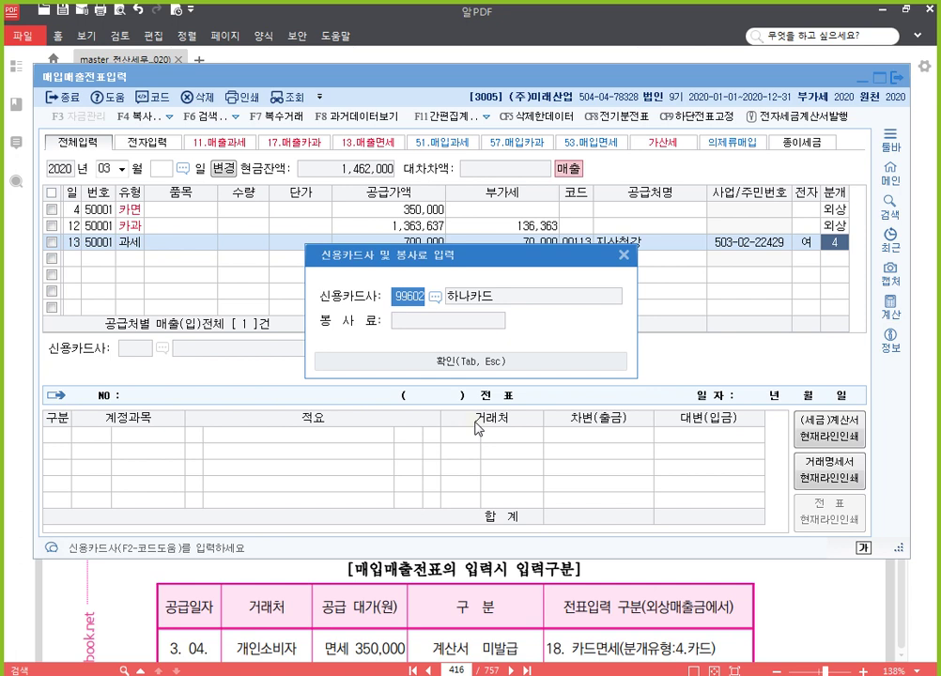
key("Return")
key("Return")
left_click(467, 365)
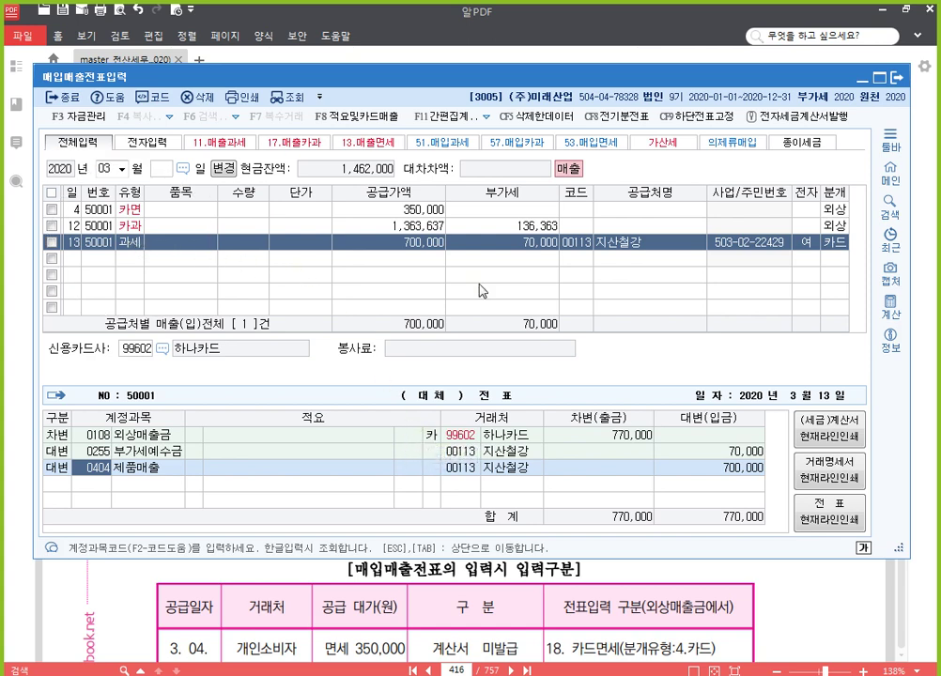
Step: Change the March 13 voucher's debit account to 0120 미수금
key("ctrl")
left_click(90, 437)
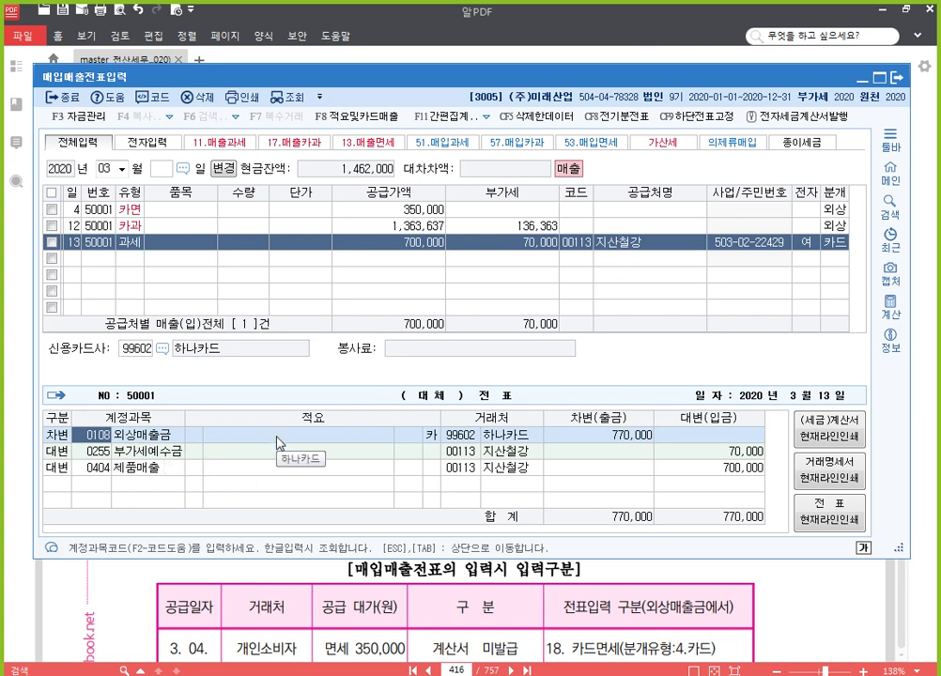
type("0120")
key("Return")
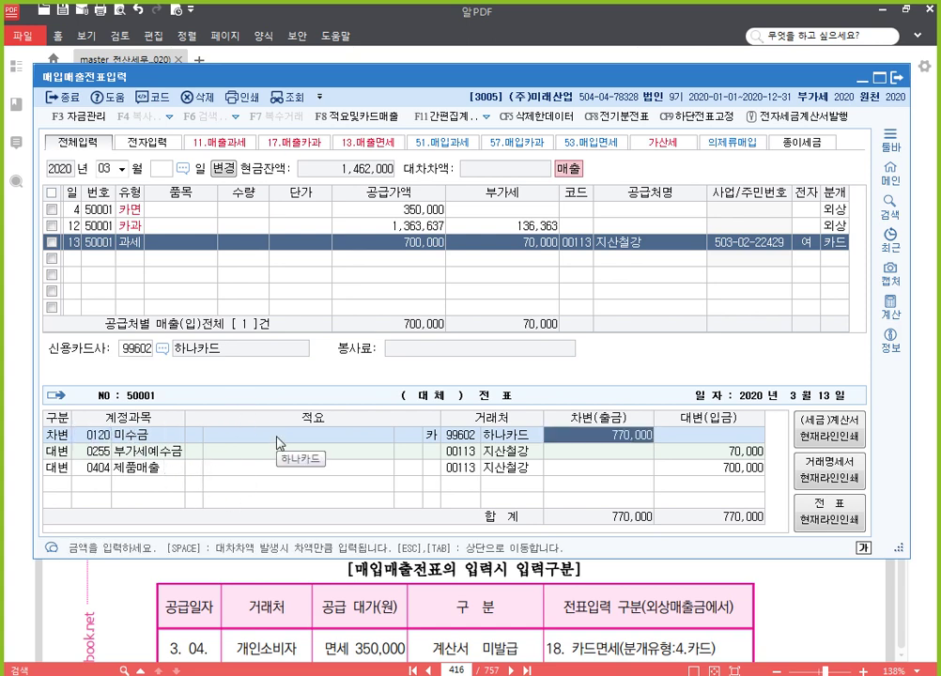
Step: Set the March 13 line's 분개 to 3.혼합 and go to the blank row below its journal lines
left_click(833, 246)
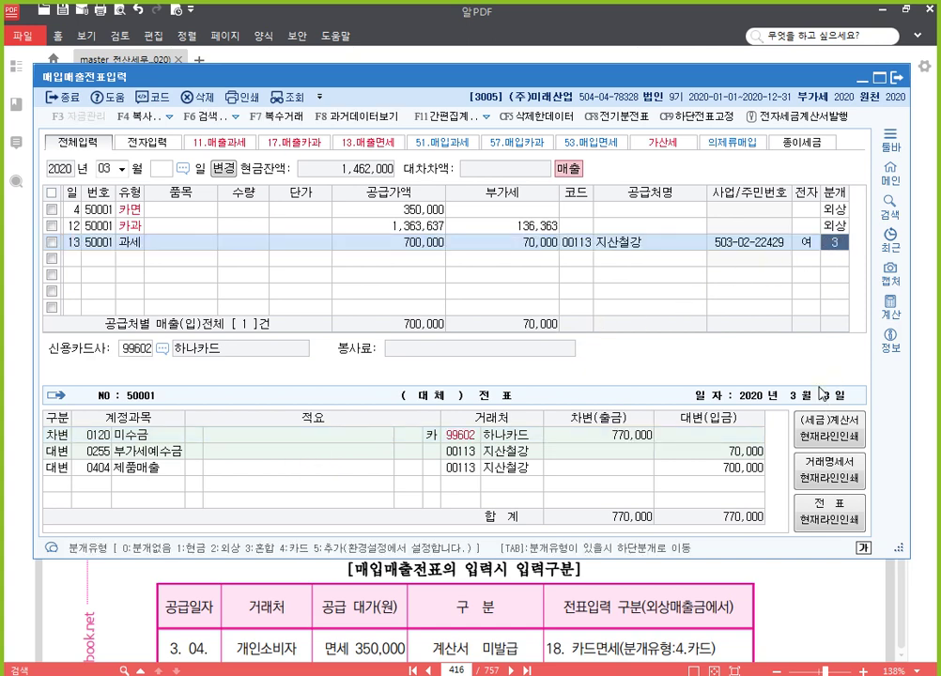
key("3")
key("Return")
key("Return")
key("Return")
key("Return")
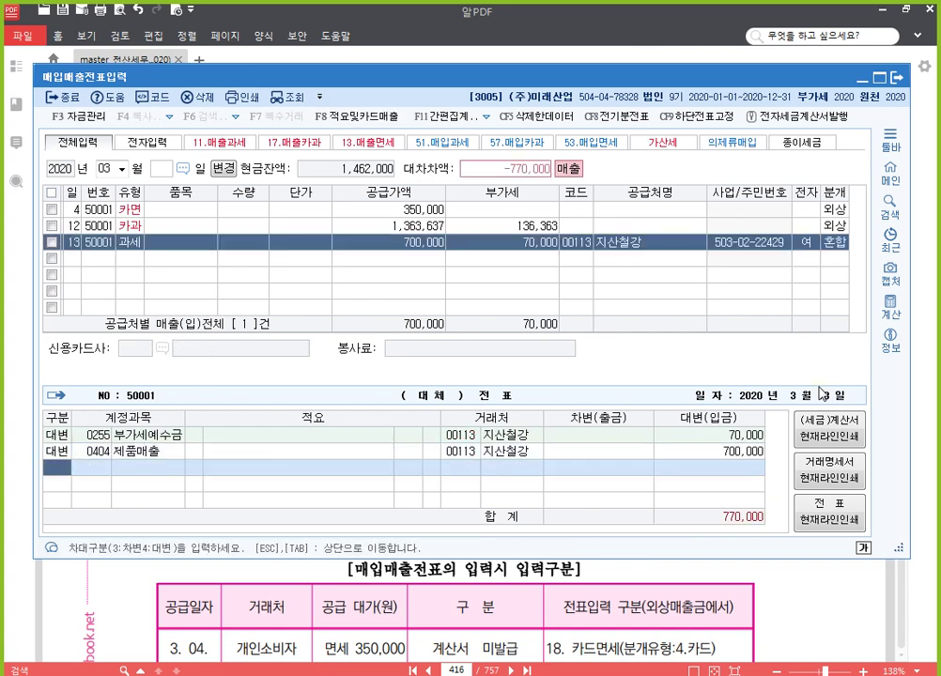
Step: Add a 770,000 debit line to the March 13 voucher for 0108 외상매출금 with 하나카드 as the 거래처
type("3")
key("Return")
type("108")
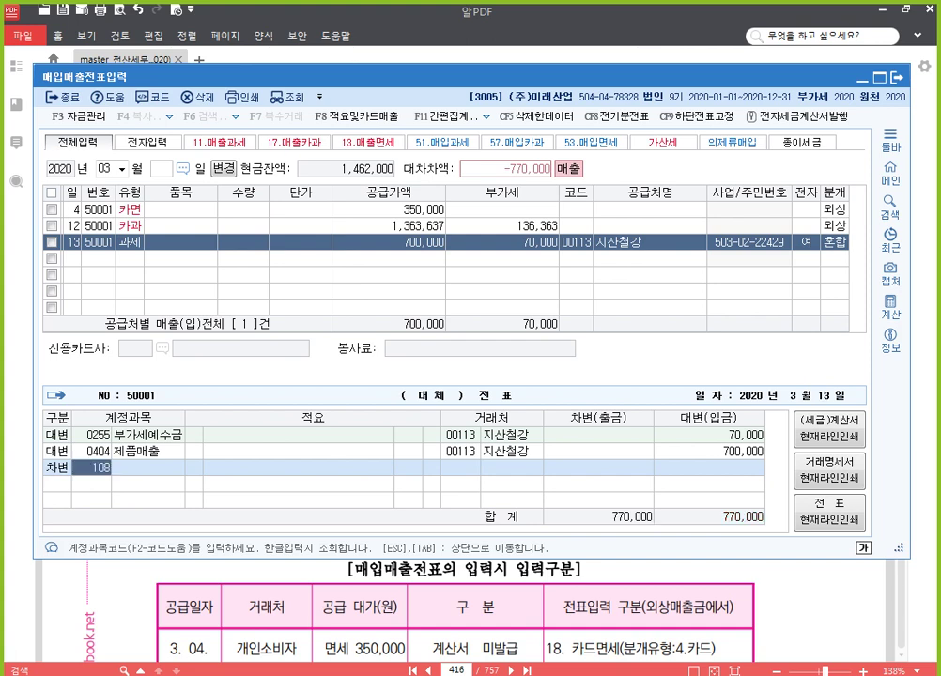
key("Return")
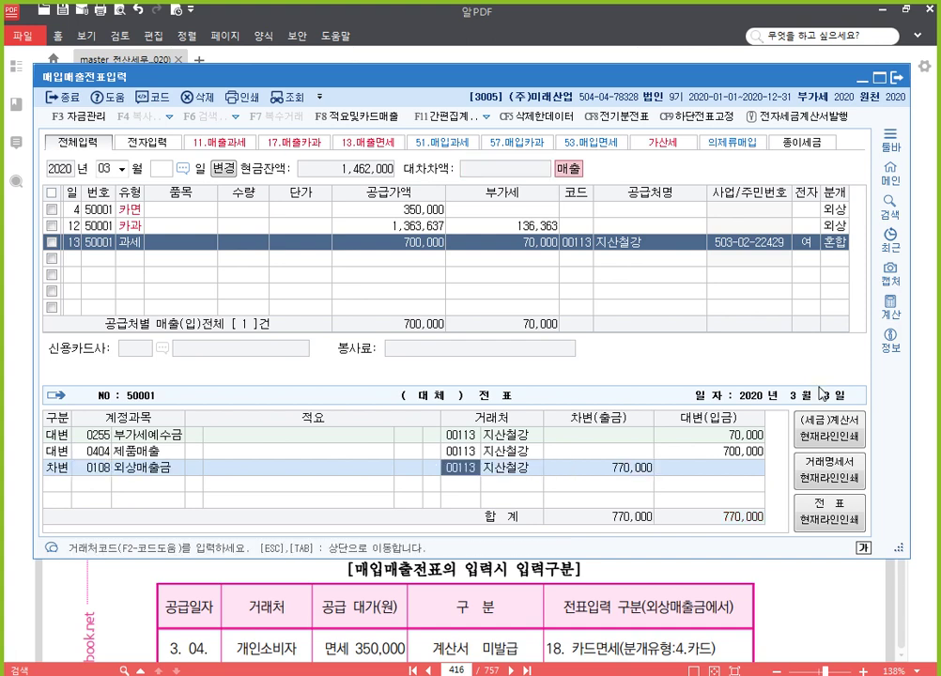
type("하나")
key("Return")
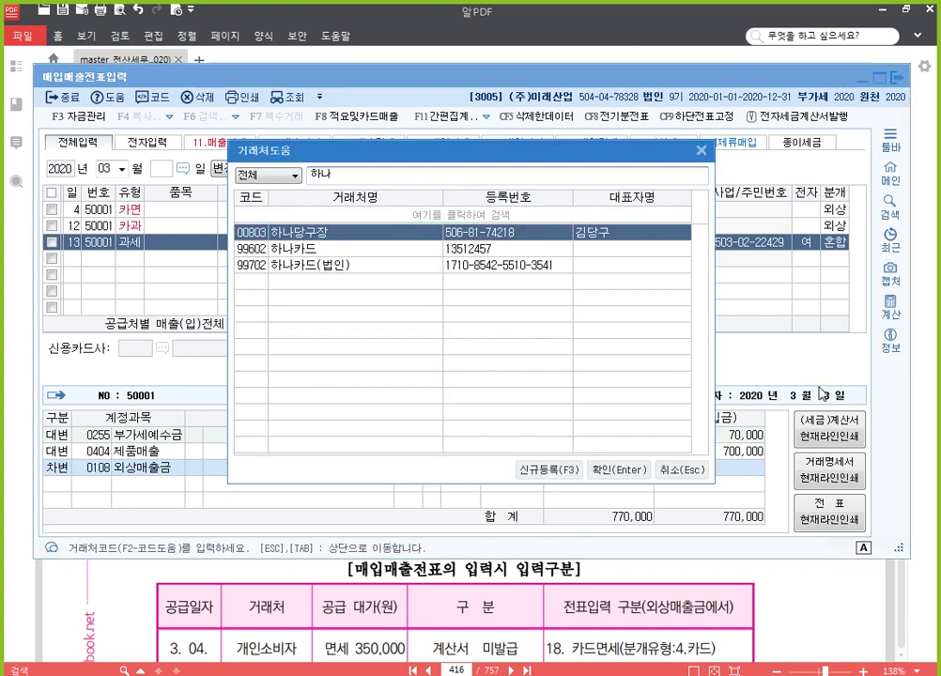
key("Down")
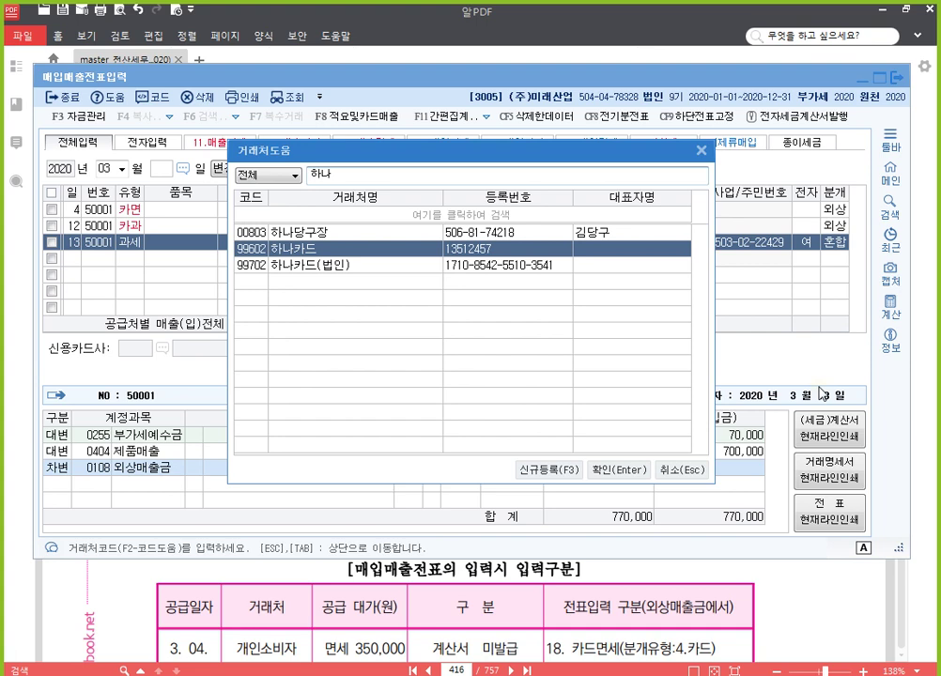
key("Return")
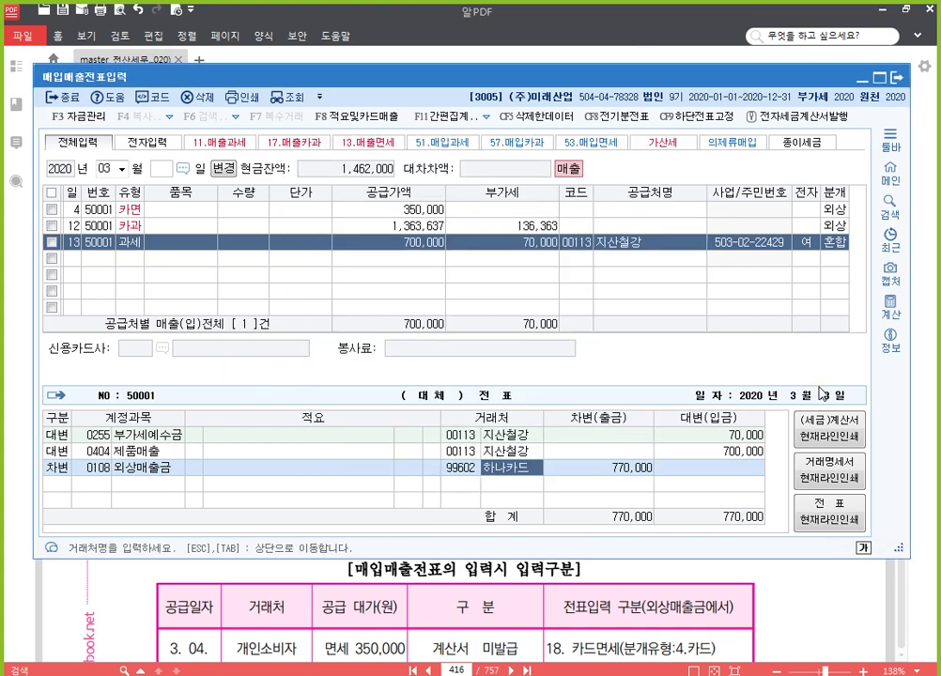
key("Escape")
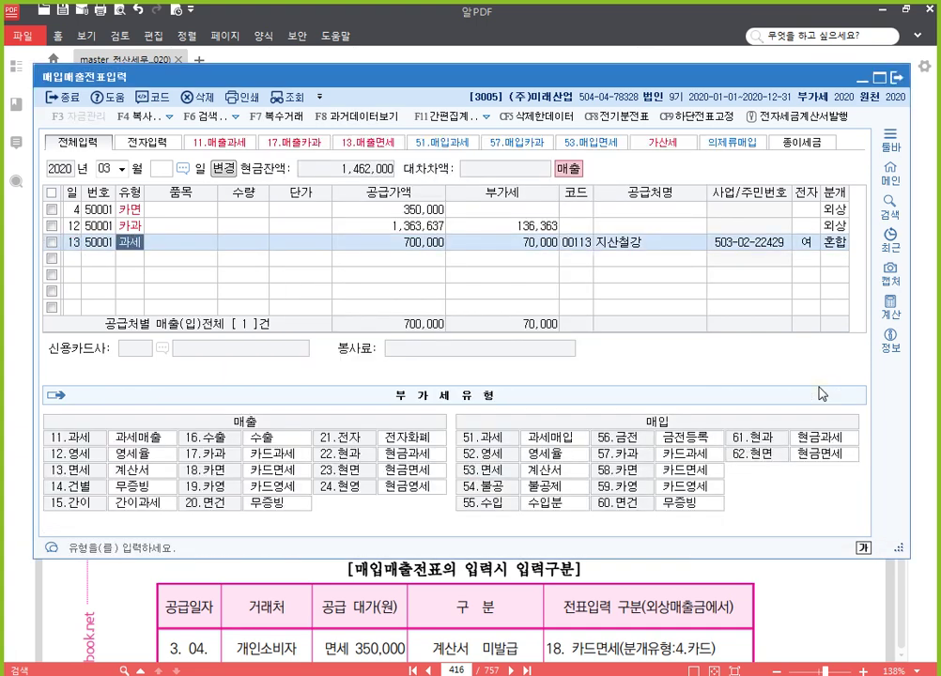
key("Return")
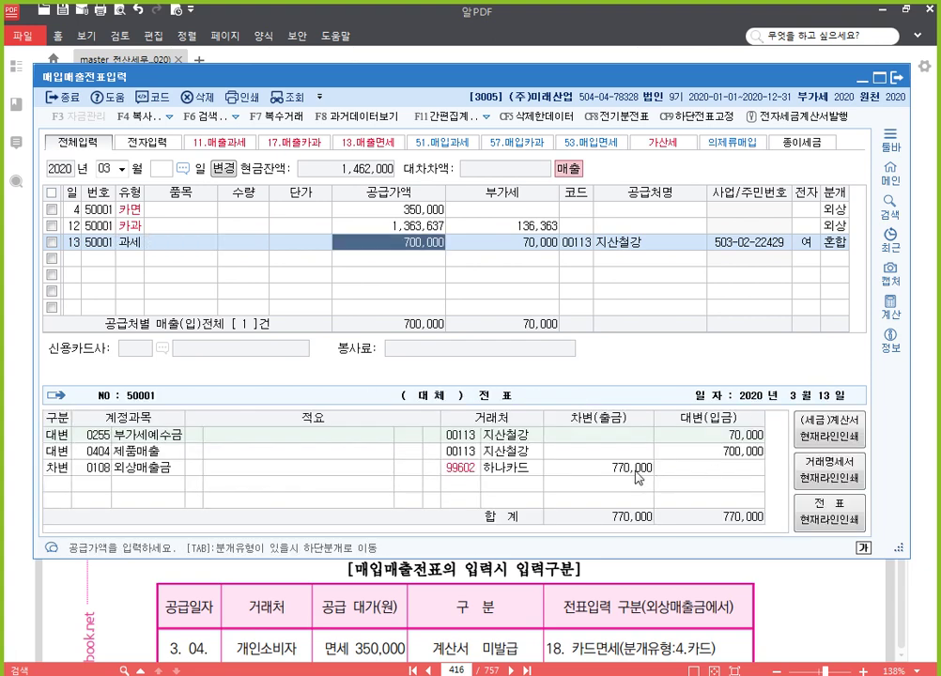
key("Tab")
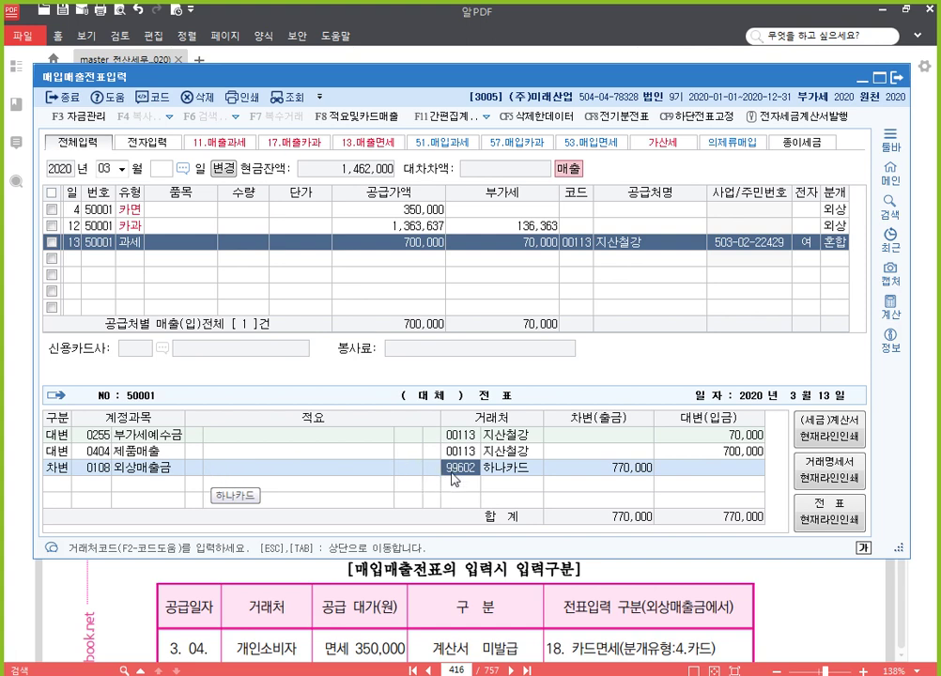
key("ctrl+F1")
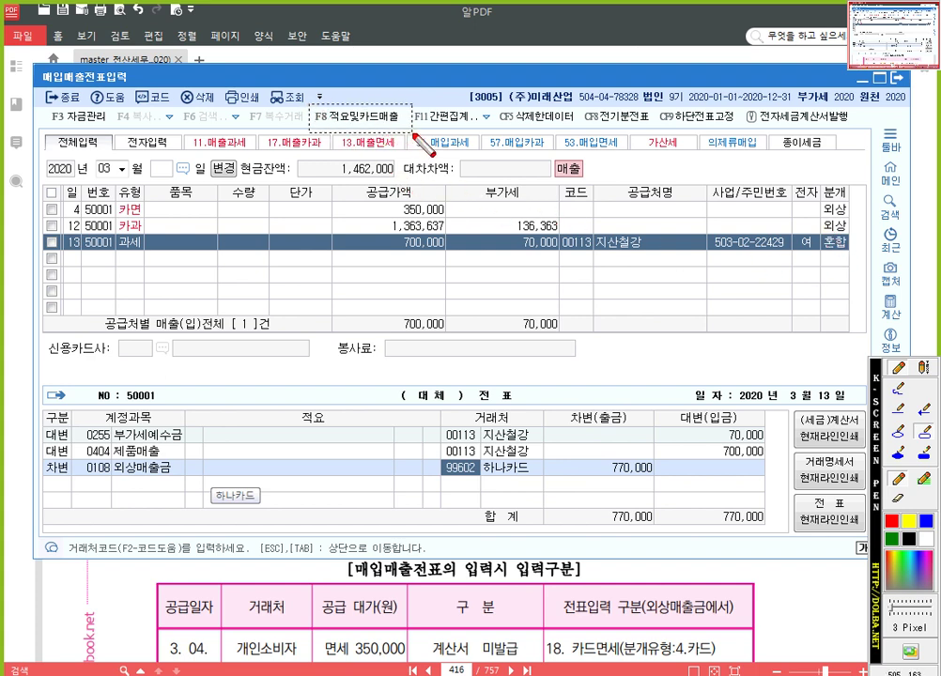
left_click_drag(309, 103, 412, 124)
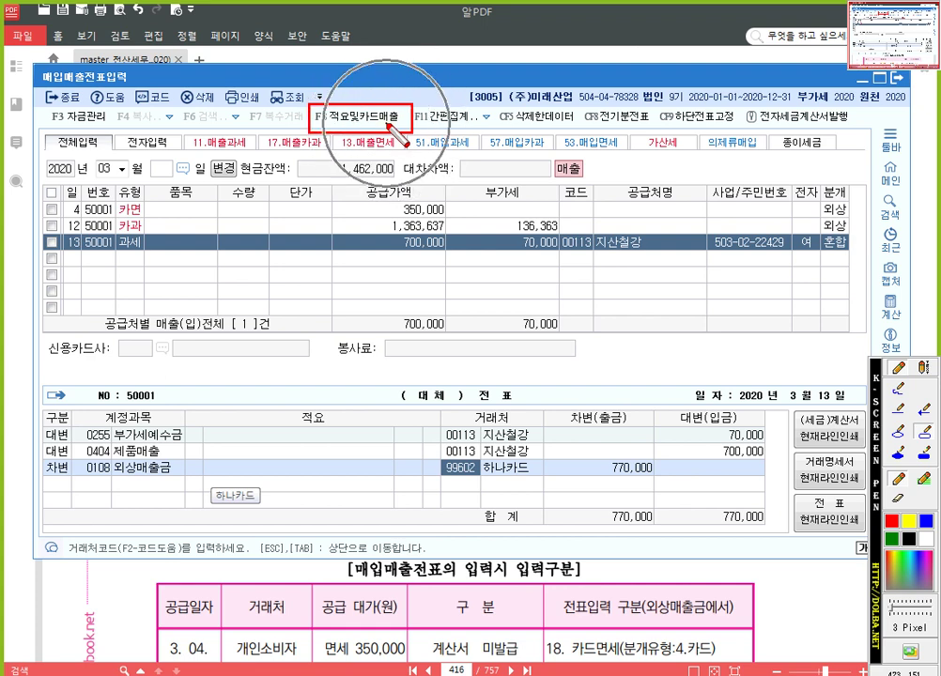
key("Escape")
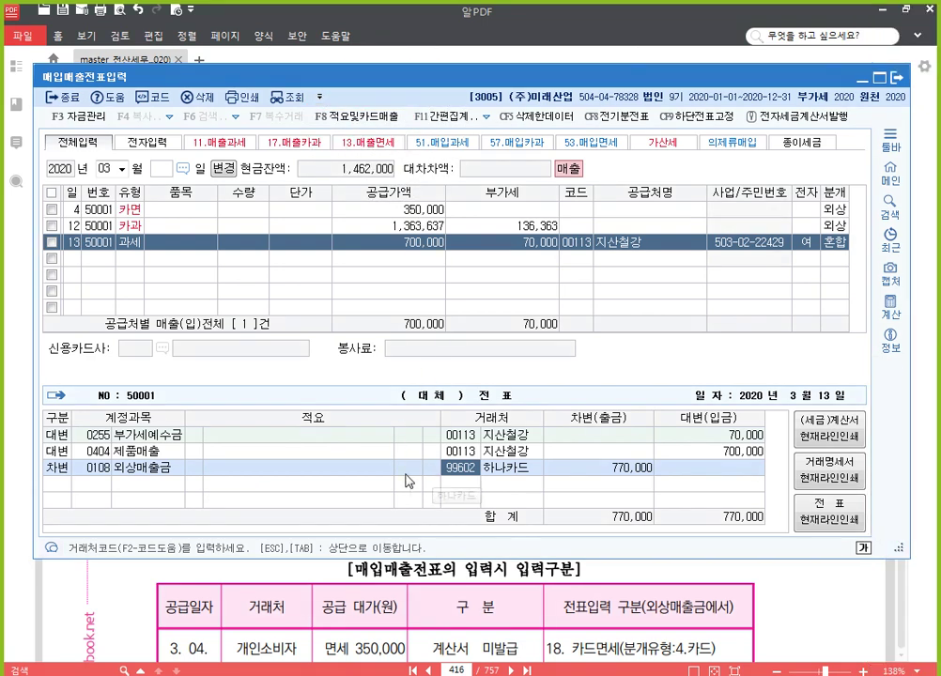
left_click(178, 472)
left_click(458, 466)
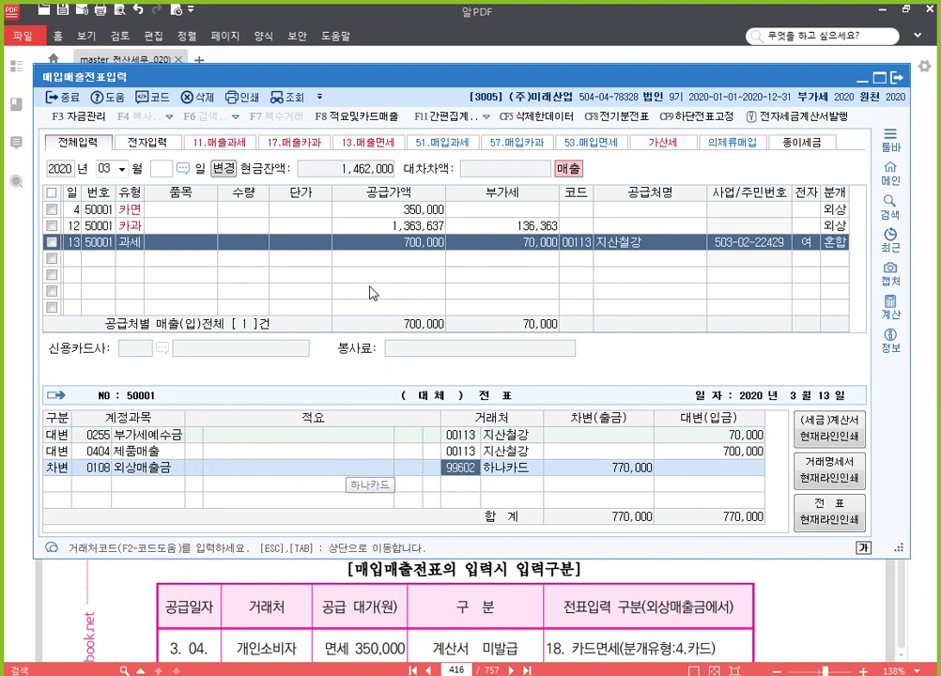
key("F12")
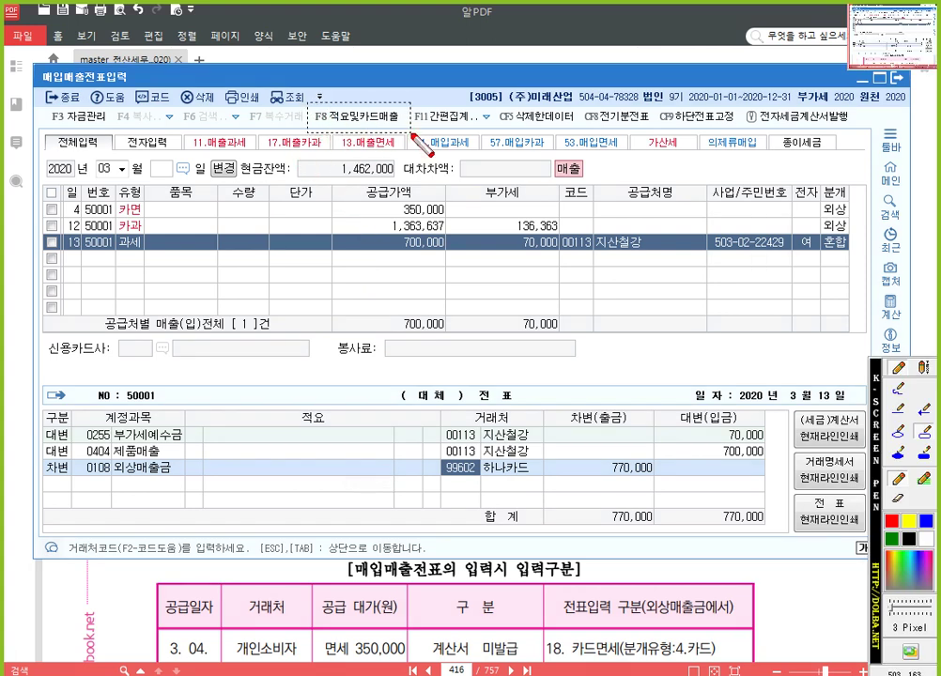
left_click_drag(307, 104, 409, 124)
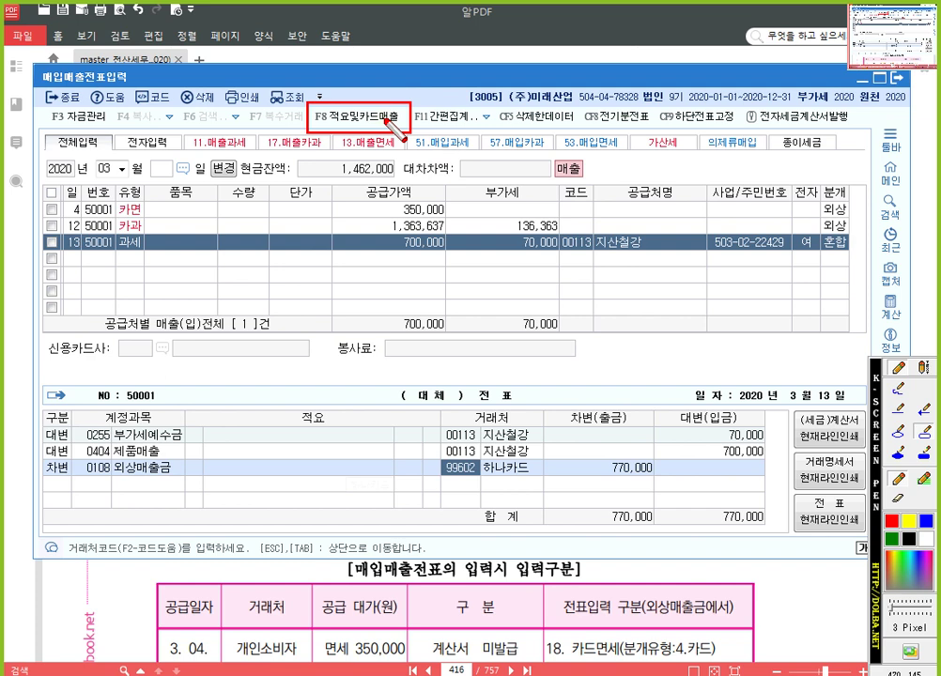
key("F12")
Step: Register 하나카드 as the 신용카드사 in the card sales details of the March 13 voucher's 외상매출금 line
left_click(386, 118)
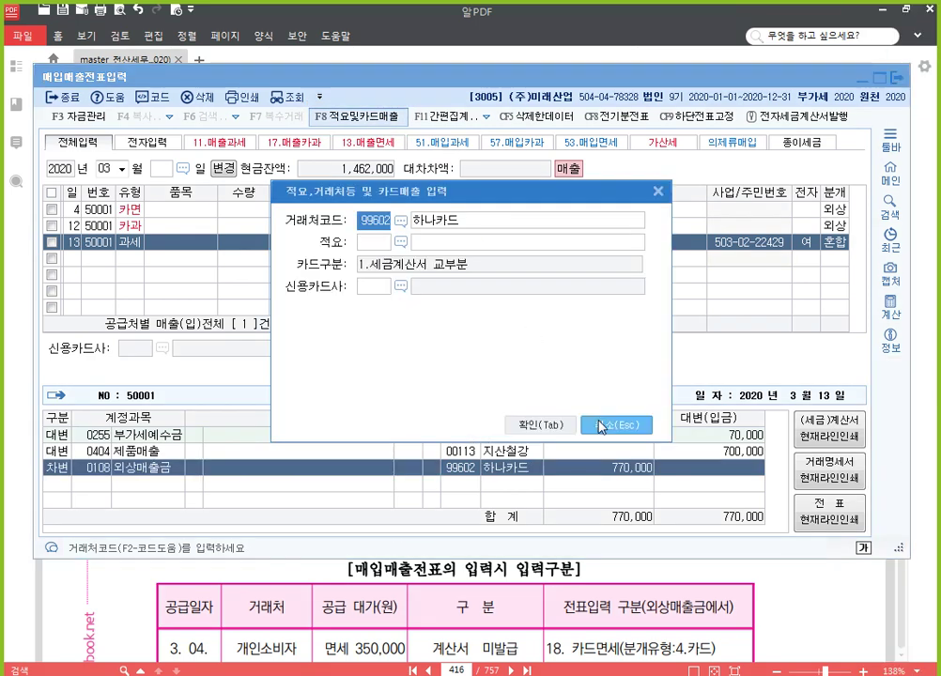
left_click(389, 286)
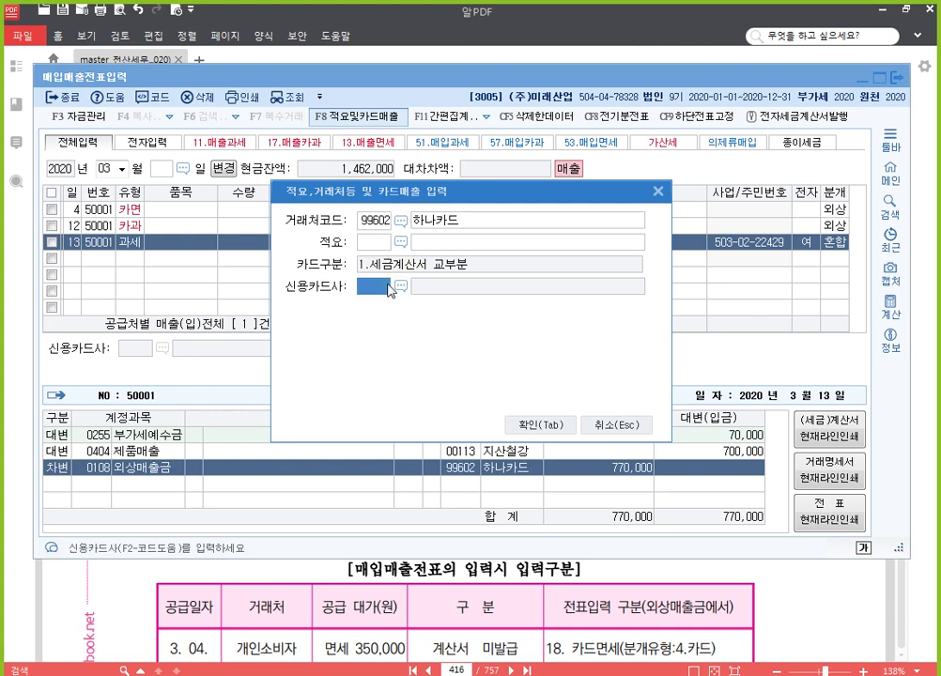
key("F2")
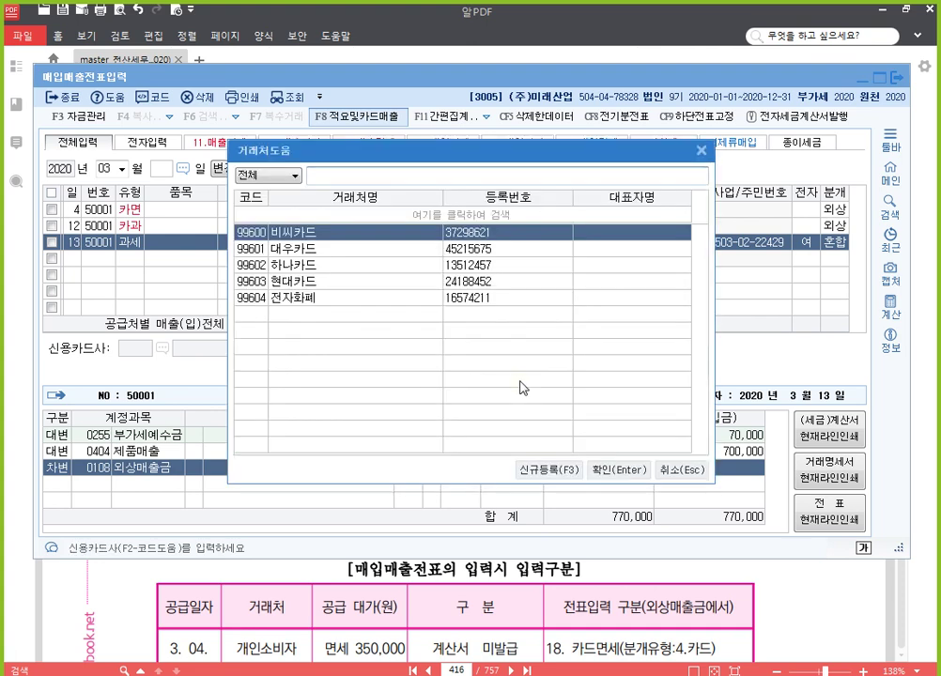
key("Down")
key("Down")
key("Return")
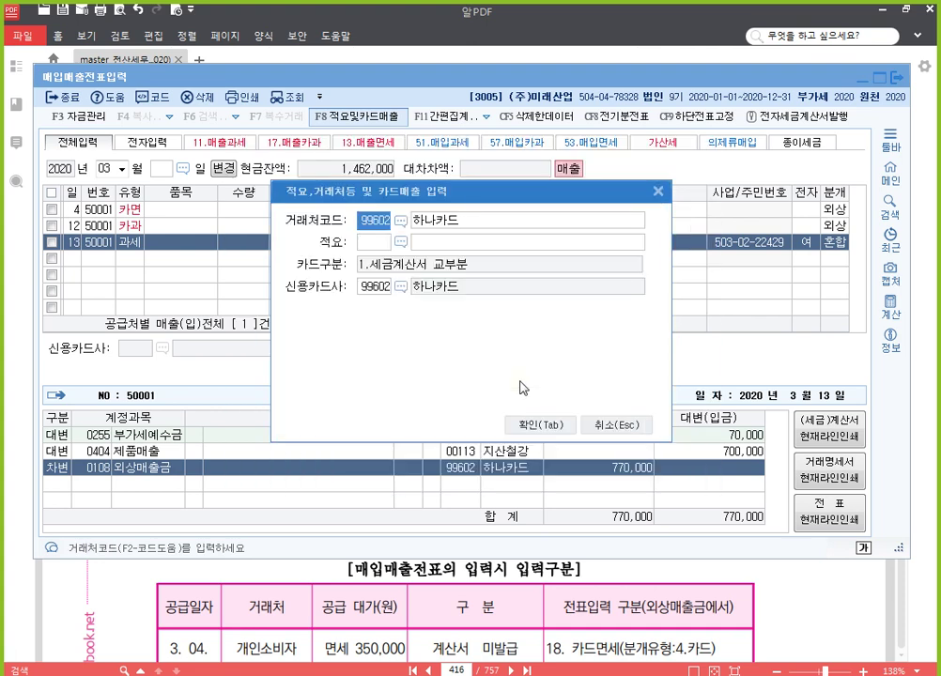
left_click(380, 287)
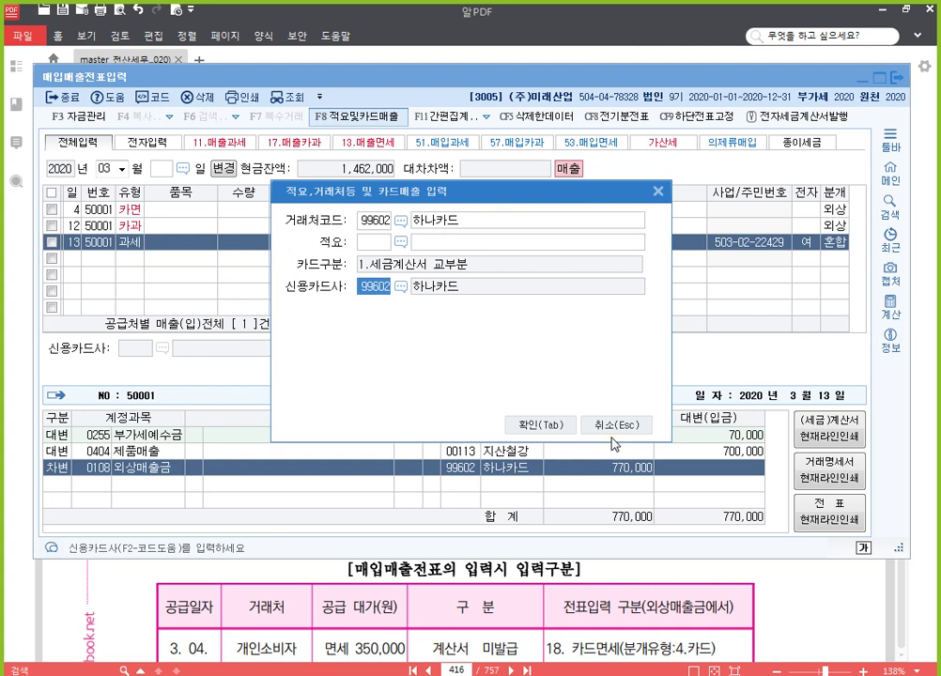
left_click(543, 424)
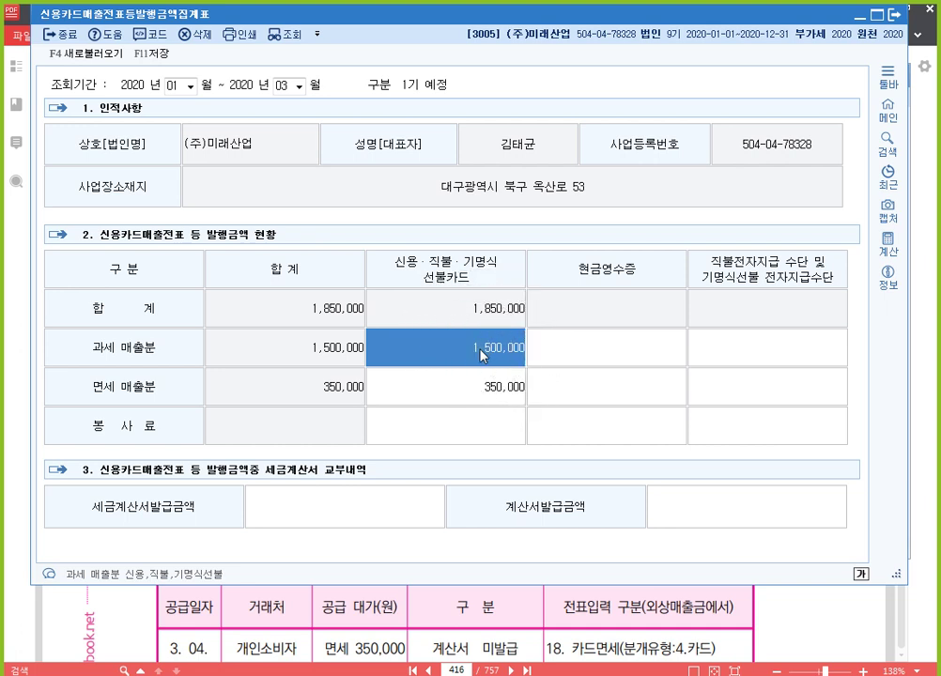
Step: Reload the January–March 신용카드매출전표등발행금액집계표 from the voucher data, replacing its existing data
left_click(365, 515)
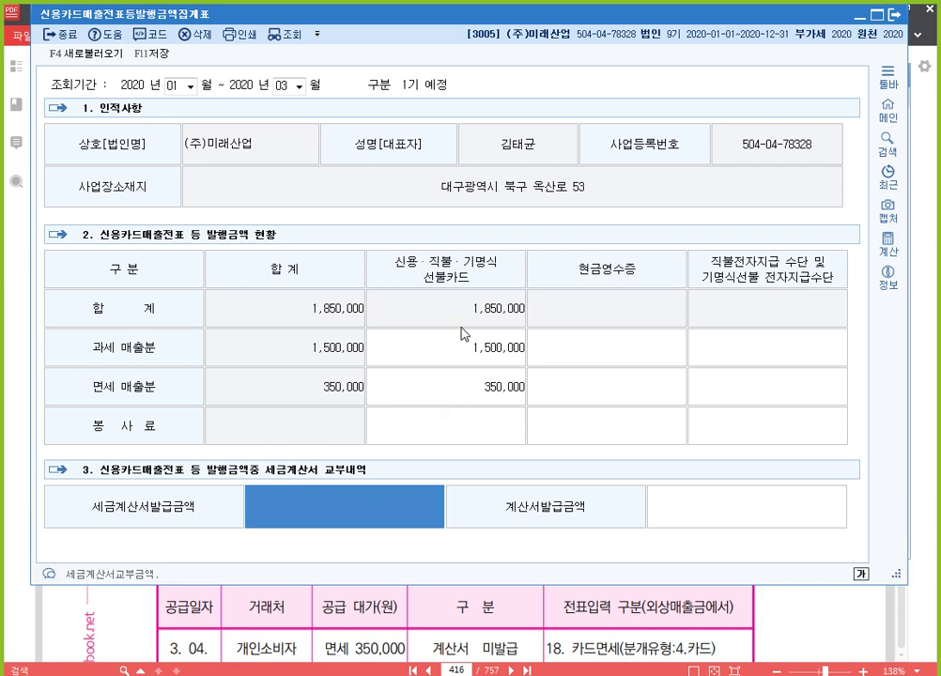
left_click(449, 357)
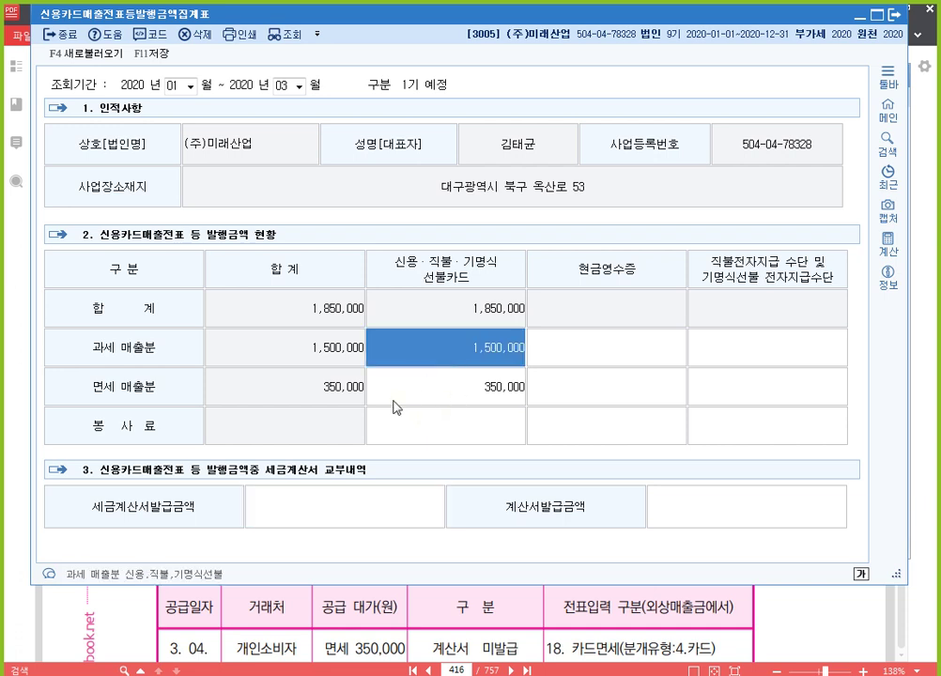
left_click(359, 520)
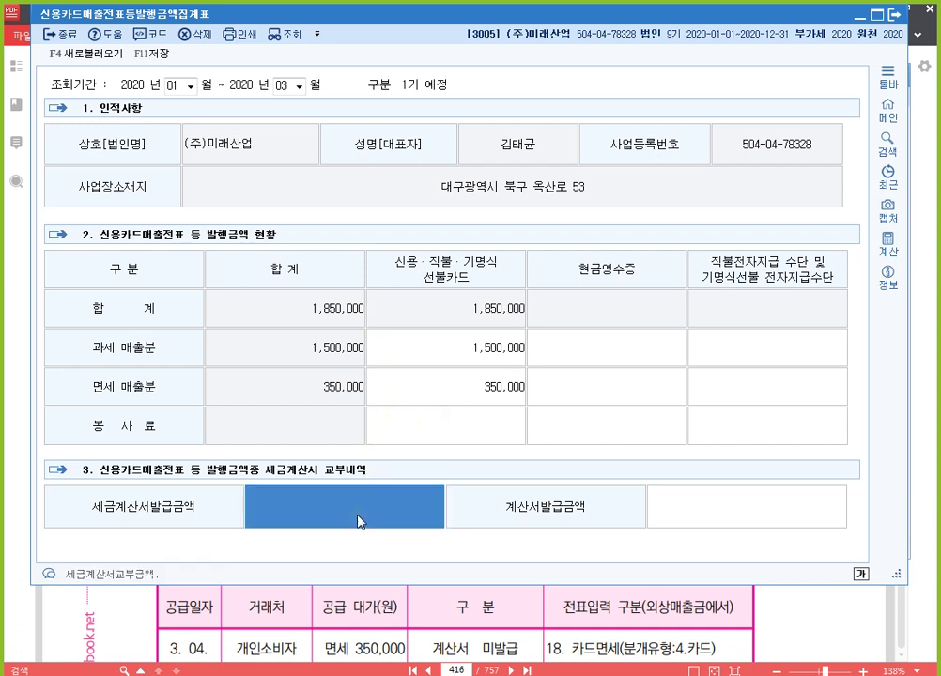
left_click(457, 356)
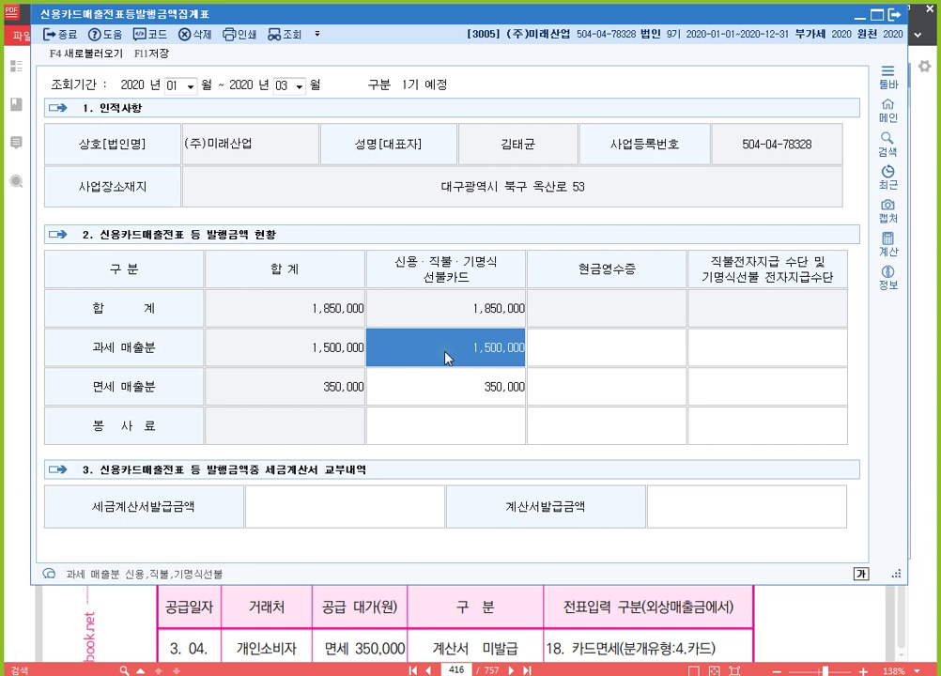
key("F4")
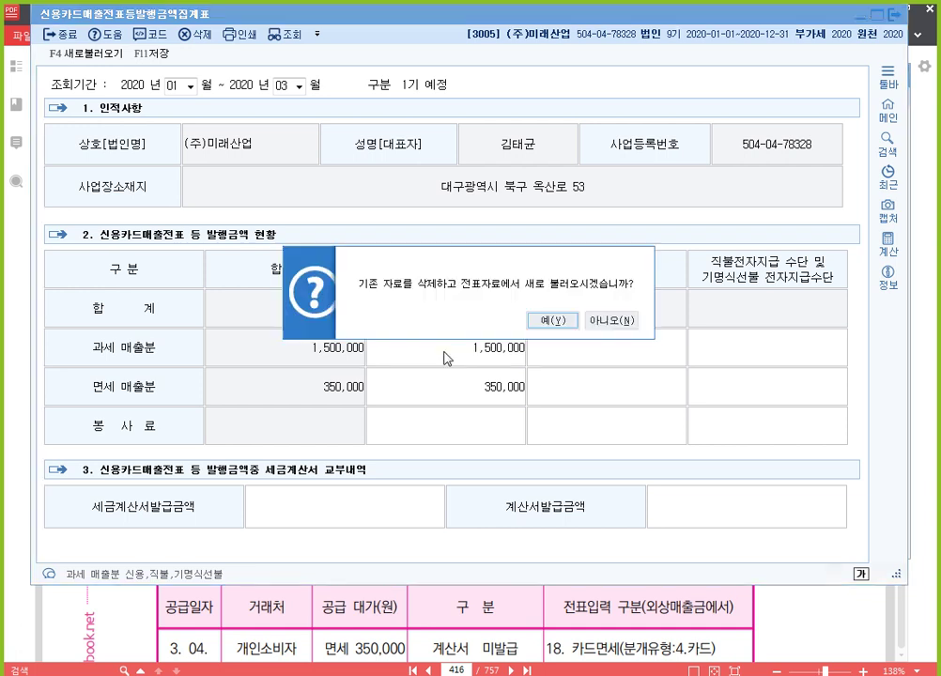
left_click(556, 320)
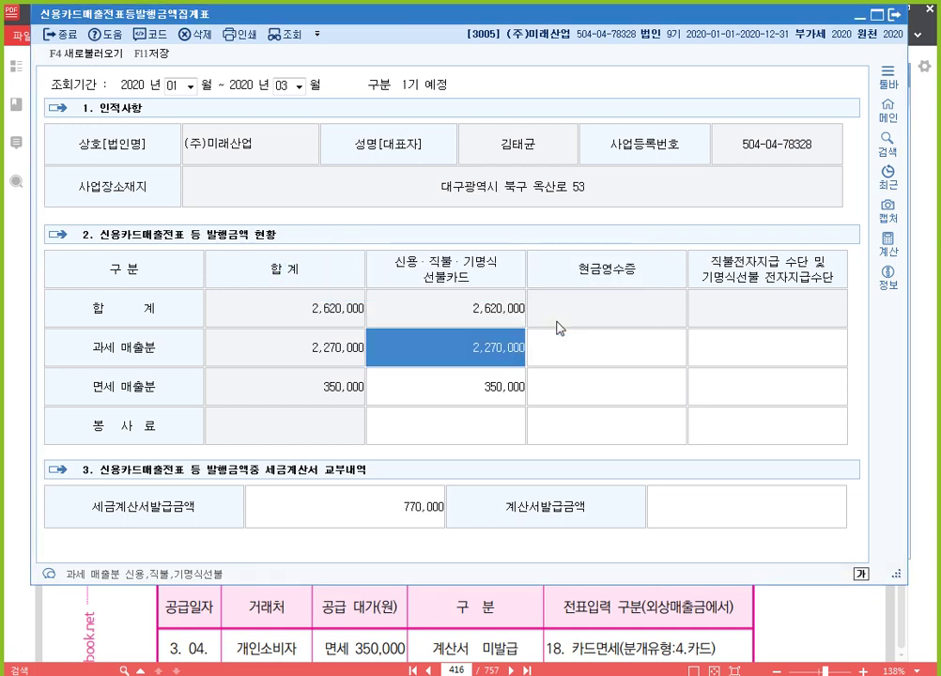
Step: Compare the card total for 과세 매출분 with the 세금계산서발급금액 in the 신용카드매출전표등발행금액집계표
left_click(472, 359)
left_click(443, 362)
left_click(378, 516)
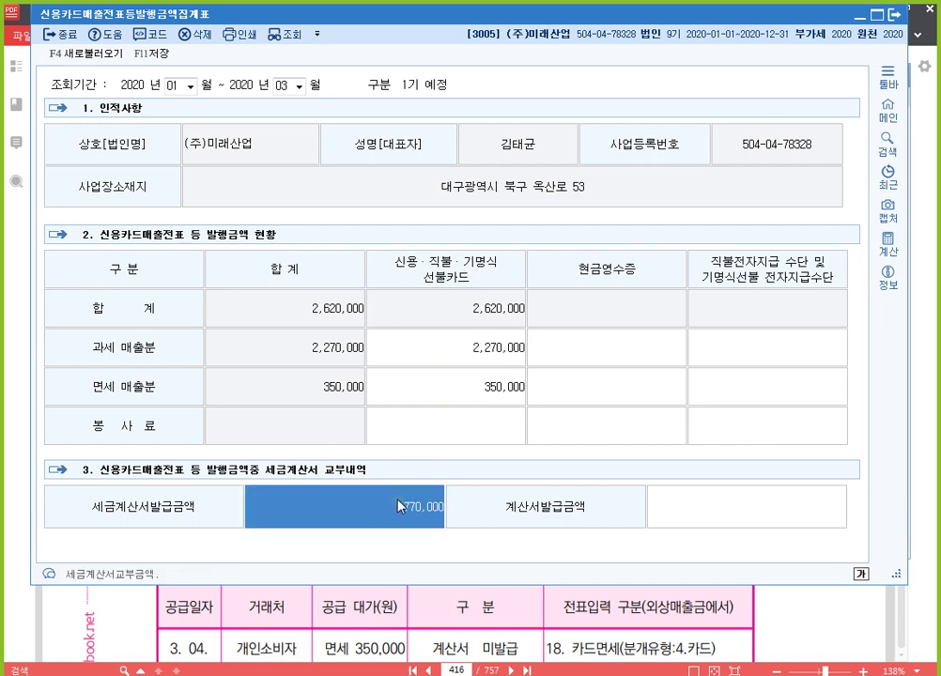
left_click(462, 359)
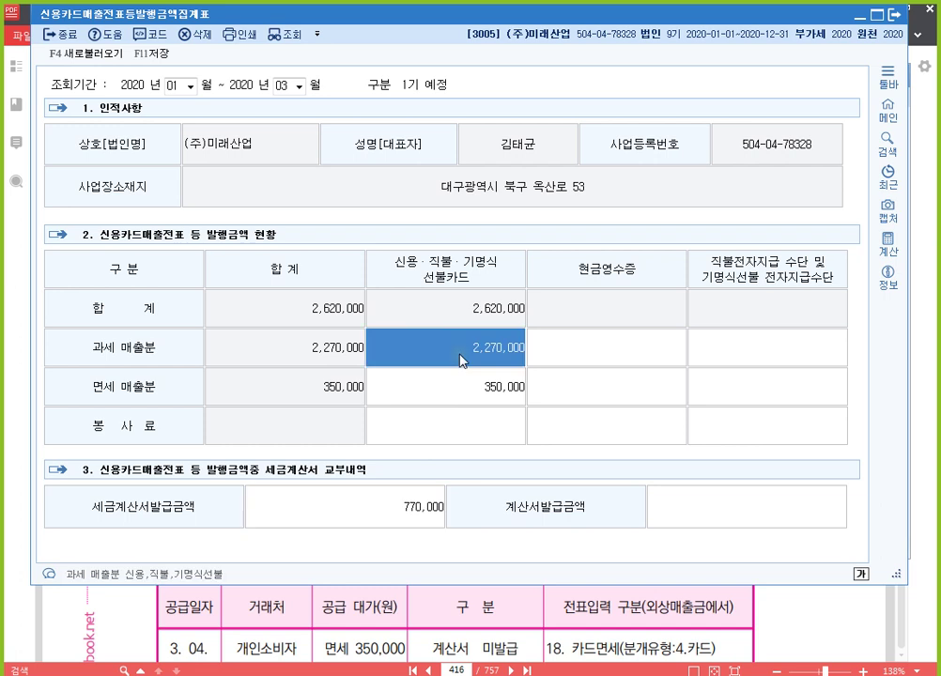
left_click(399, 515)
left_click(450, 348)
left_click(413, 507)
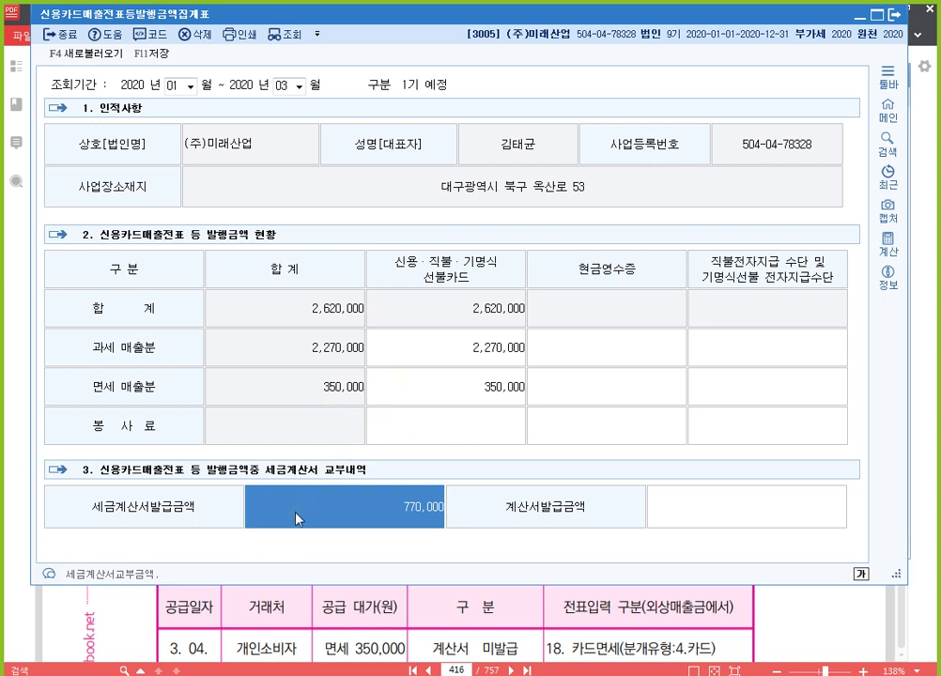
left_click(480, 350)
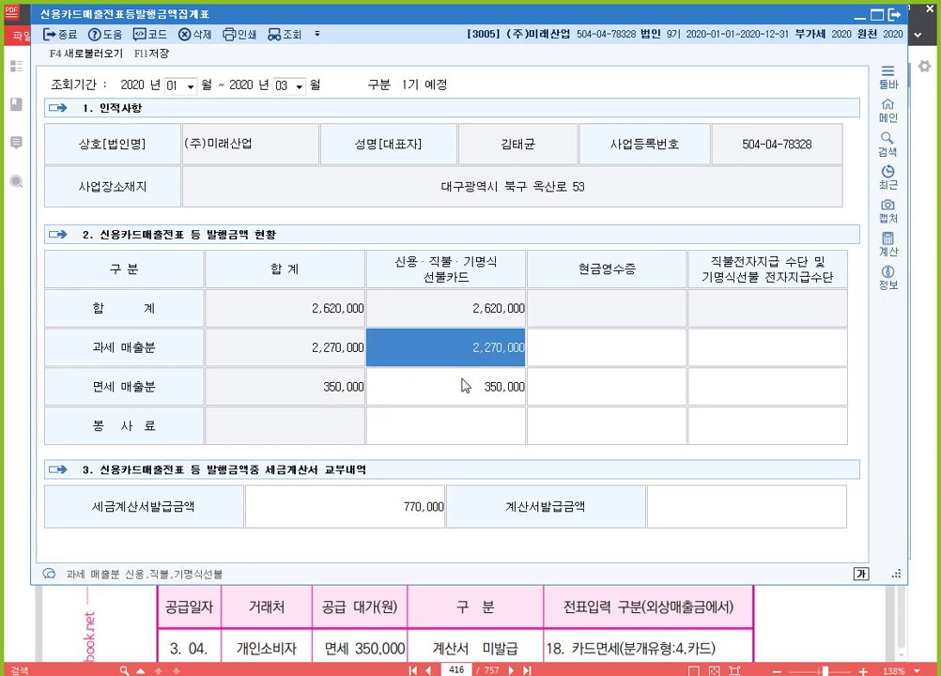
left_click(378, 515)
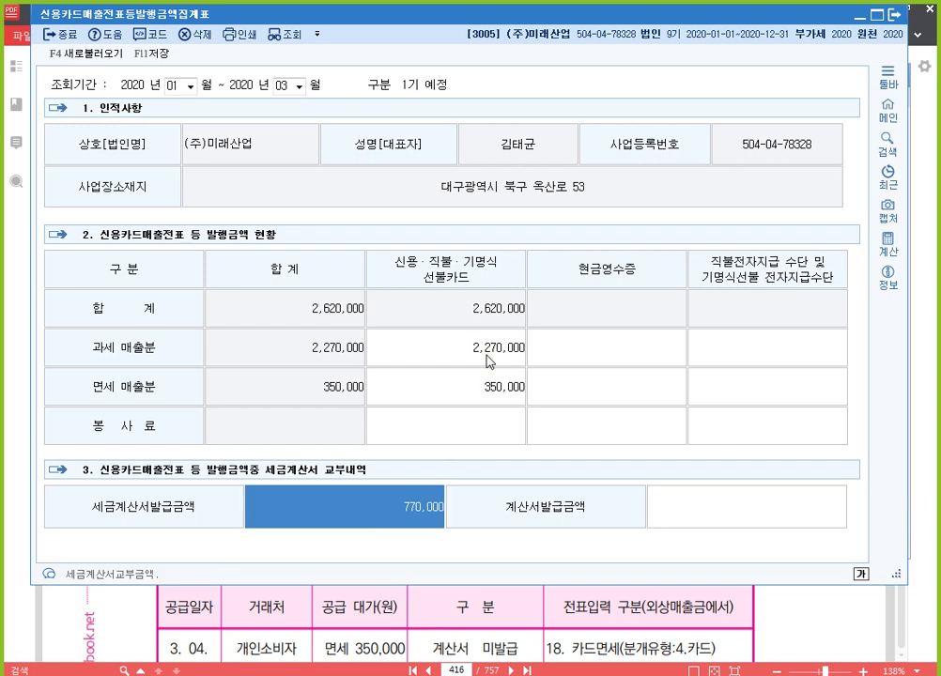
left_click(487, 348)
left_click(400, 515)
left_click(466, 353)
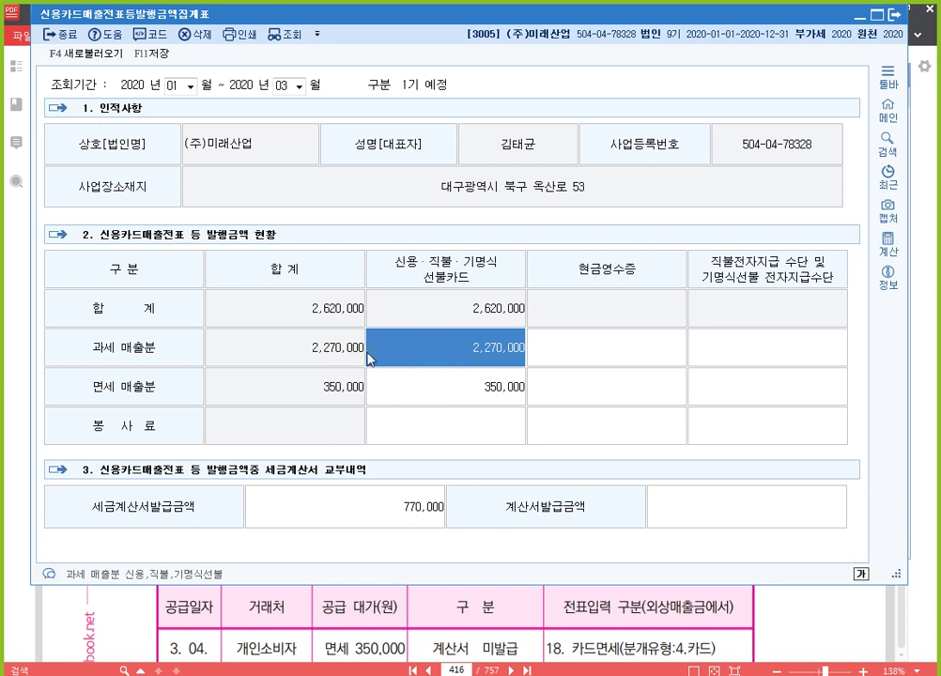
left_click(392, 522)
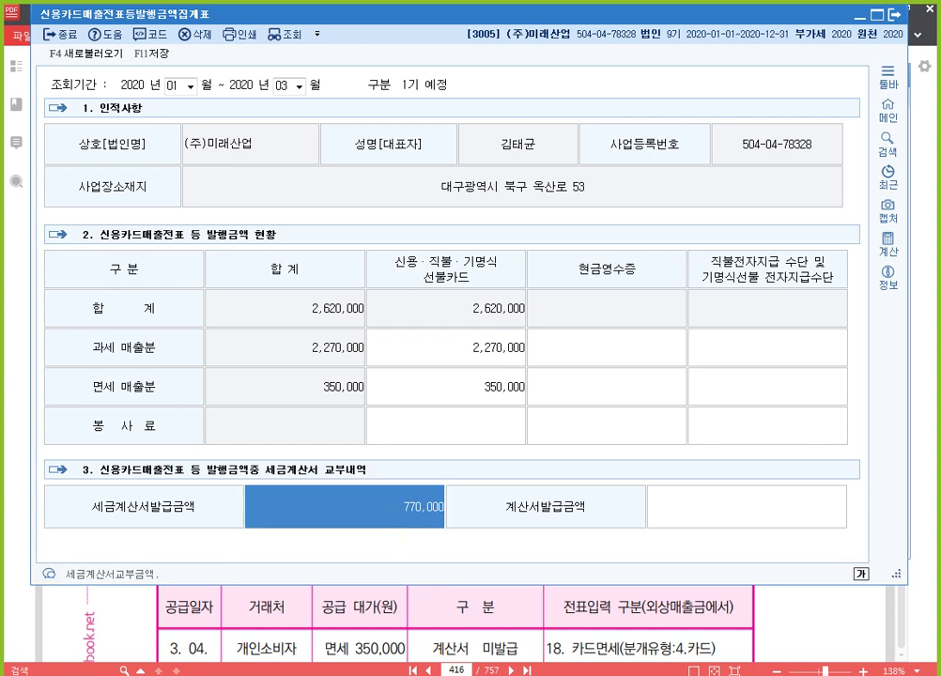
Step: Check the first-quarter 부가가치세신고서 and read the March 15 sale in the textbook's table on page 416
key("ctrl+Tab")
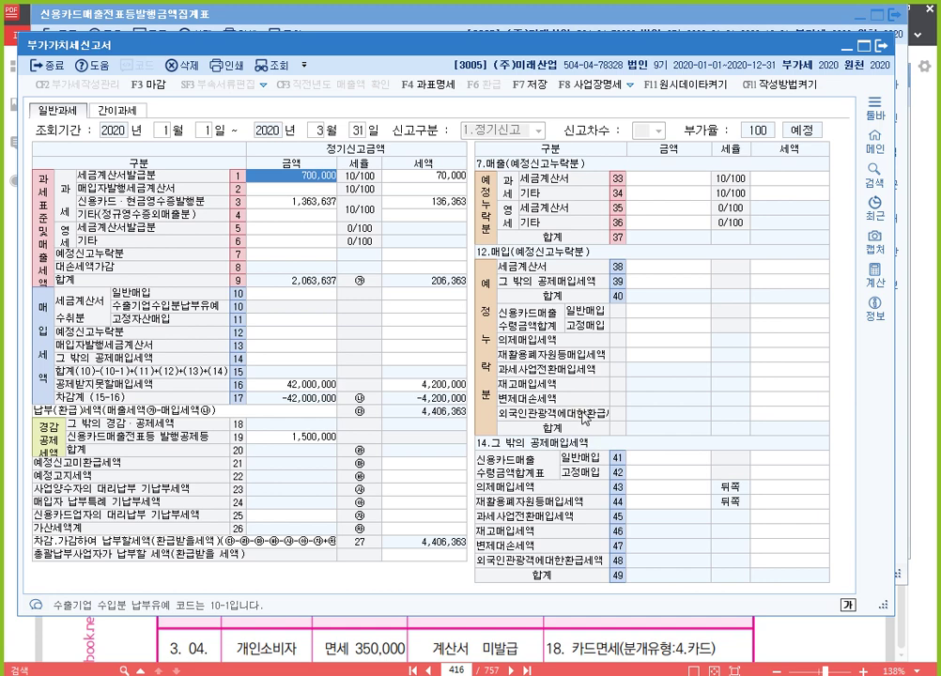
left_click(746, 641)
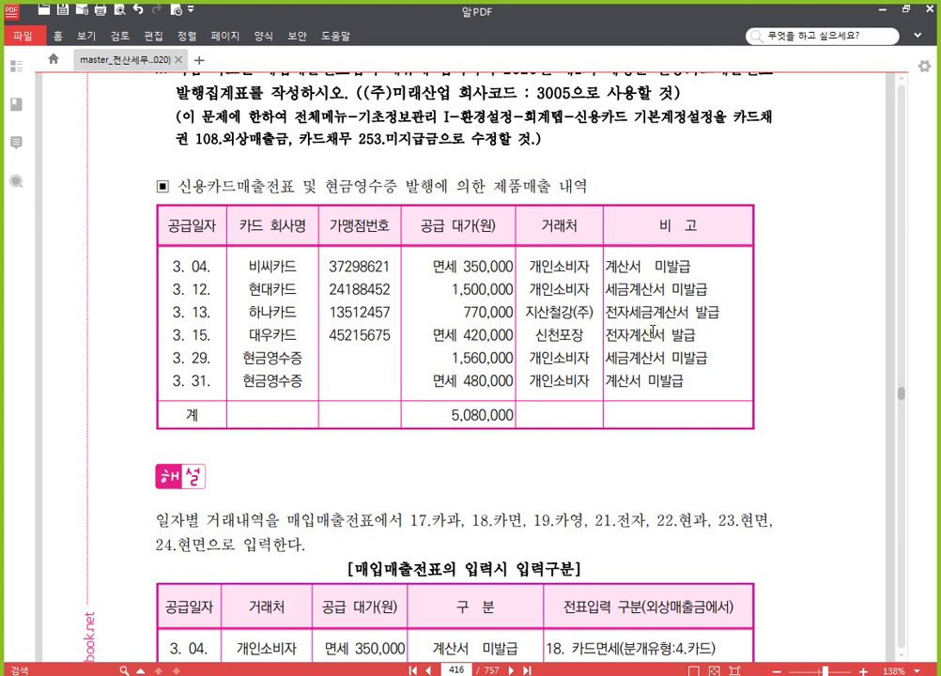
left_click(653, 331)
Step: Start a March 15 sales line in 매입매출전표입력 with type 13.면세 and a 공급가액 of 420,000
key("alt+Tab")
left_click(77, 265)
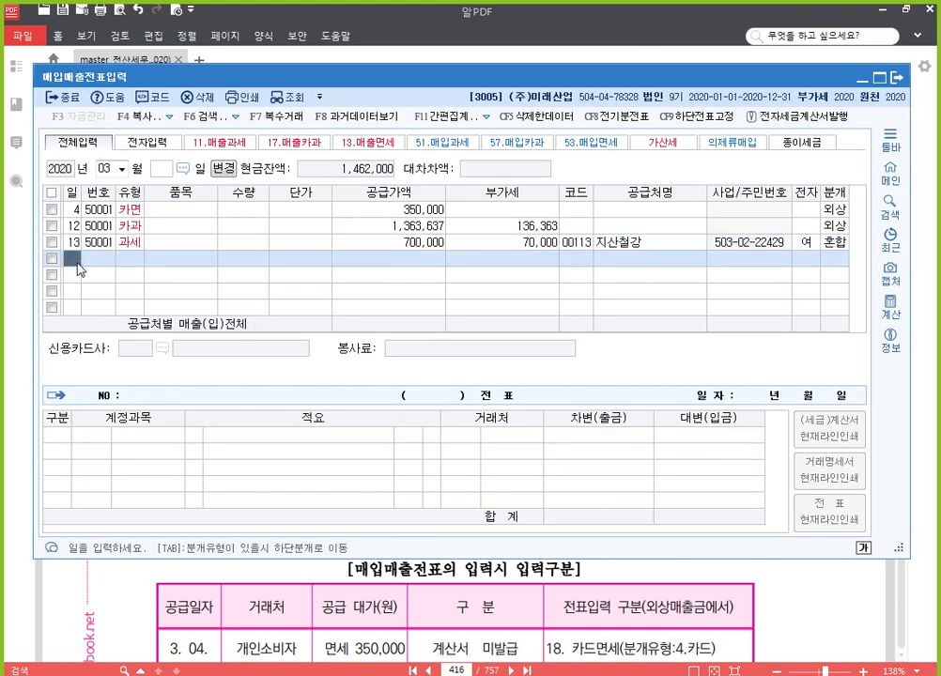
type("15")
key("Return")
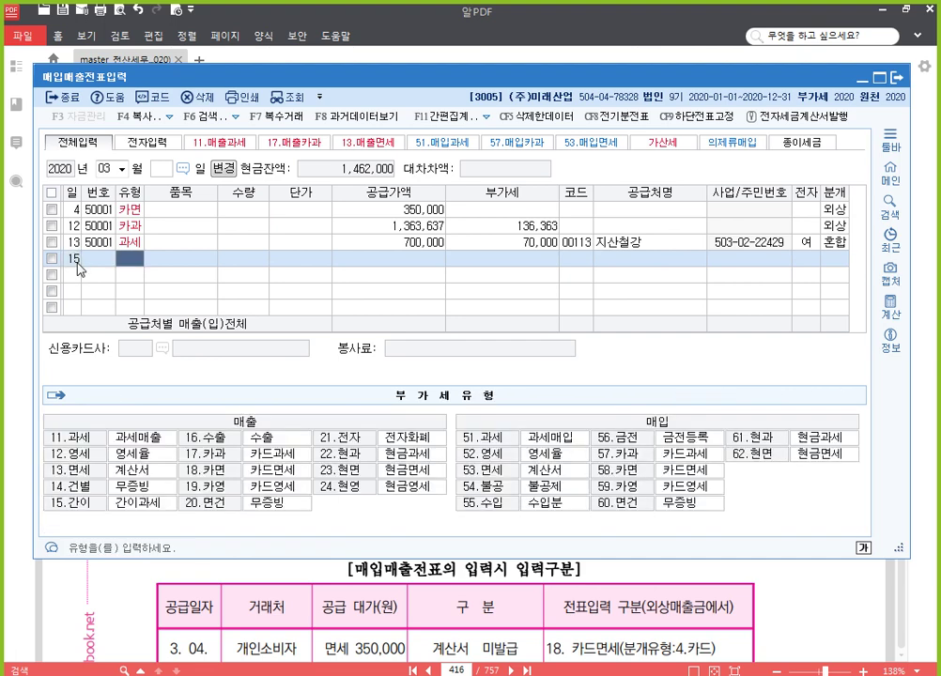
type("13")
key("Return")
key("Return")
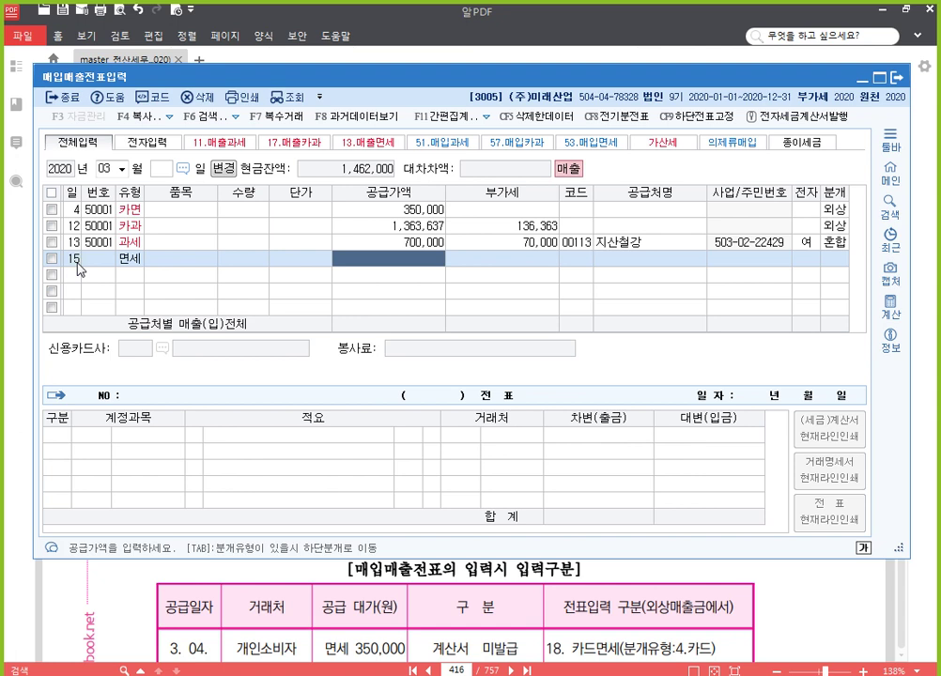
type("4200000")
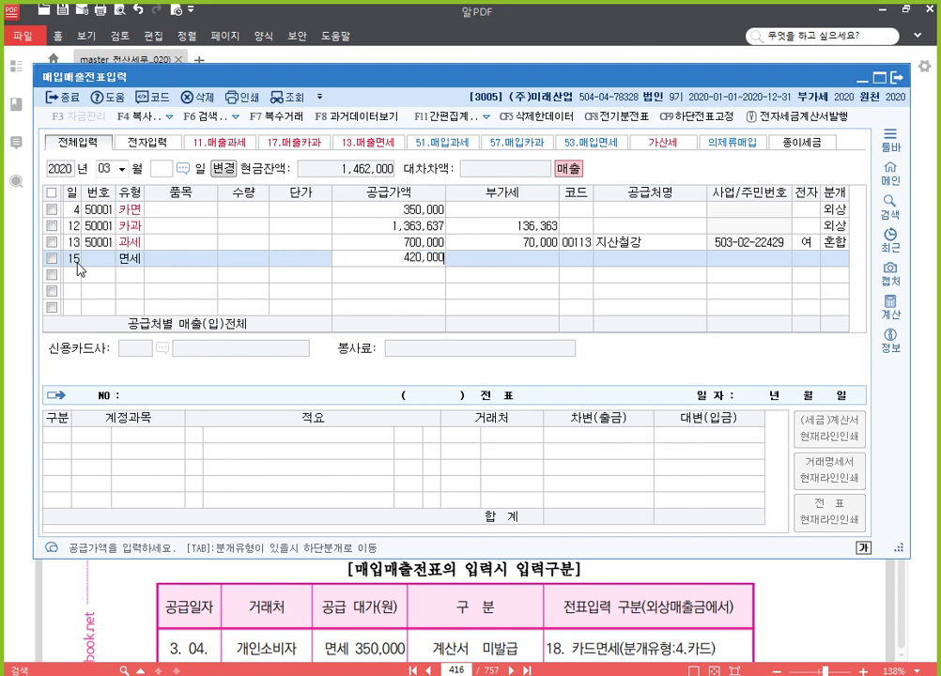
key("Return")
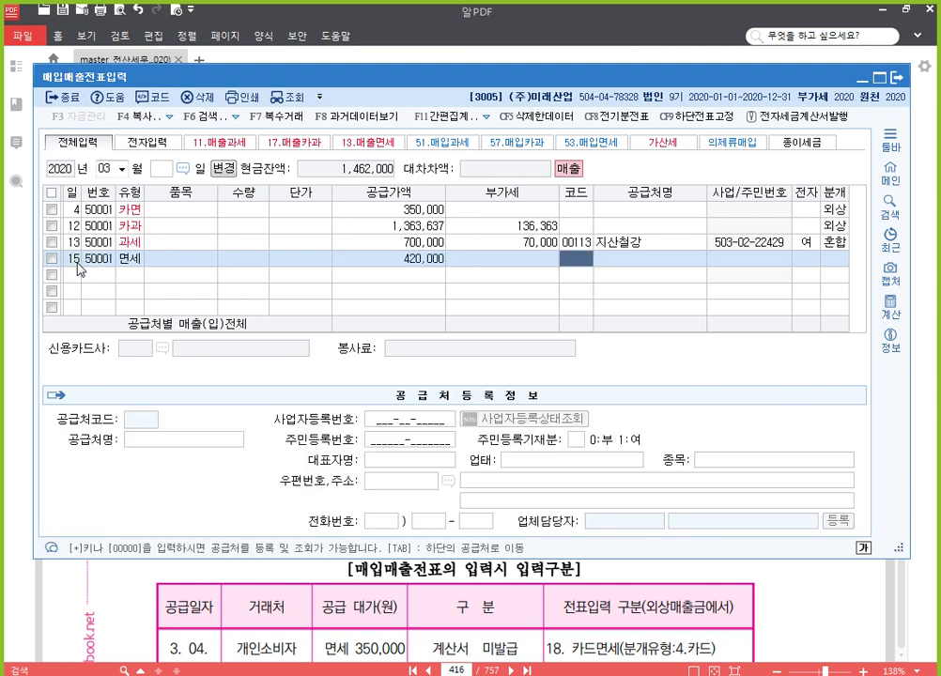
Step: Set the March 15 line's 공급처 to 신천포장 and mark it as electronically issued (전자 1:여)
type("신천")
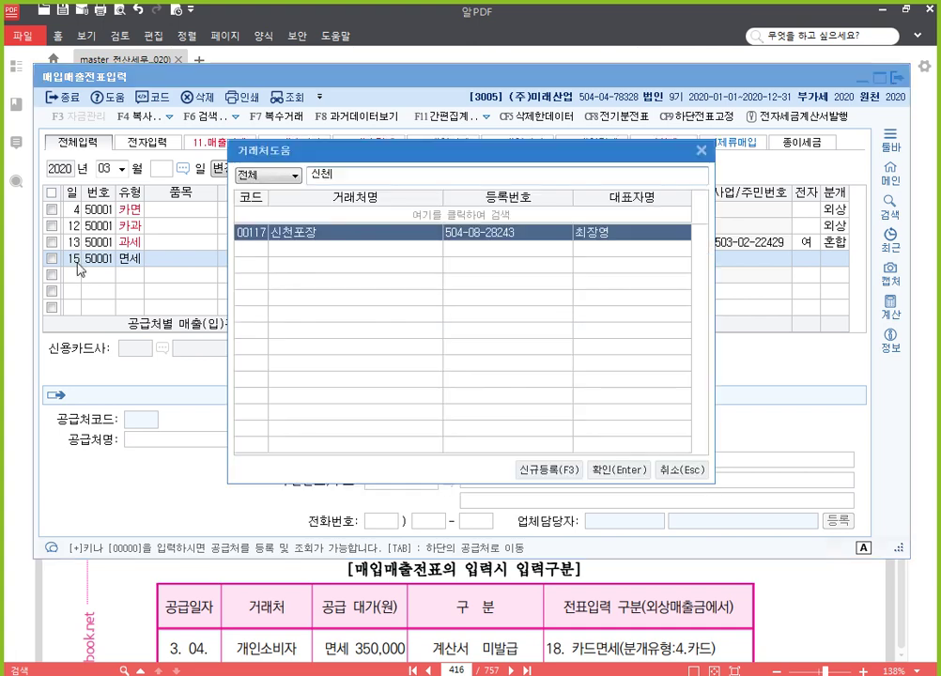
key("Return")
key("Return")
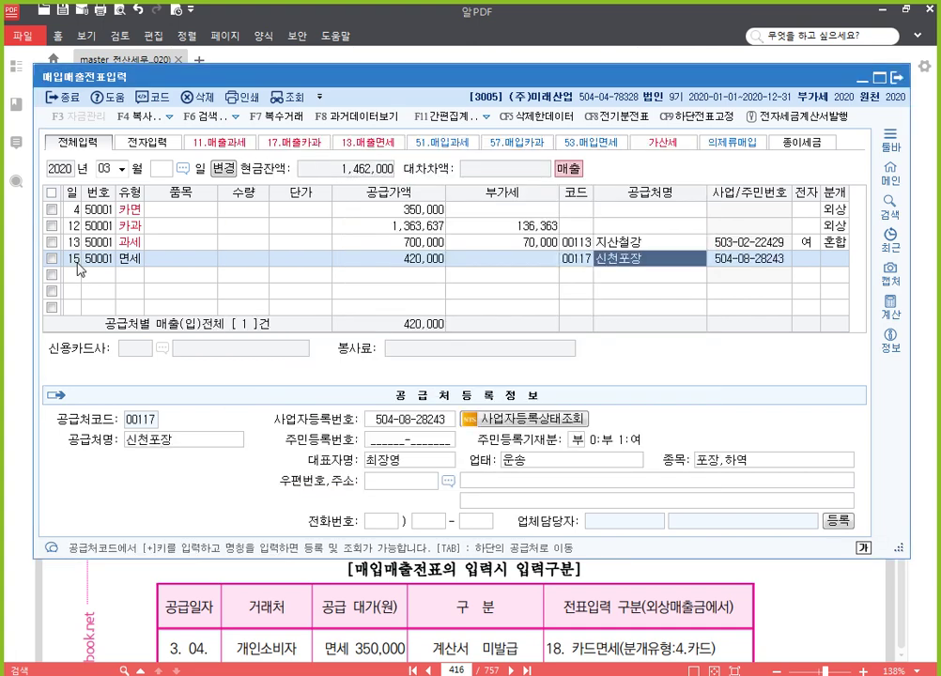
key("Return")
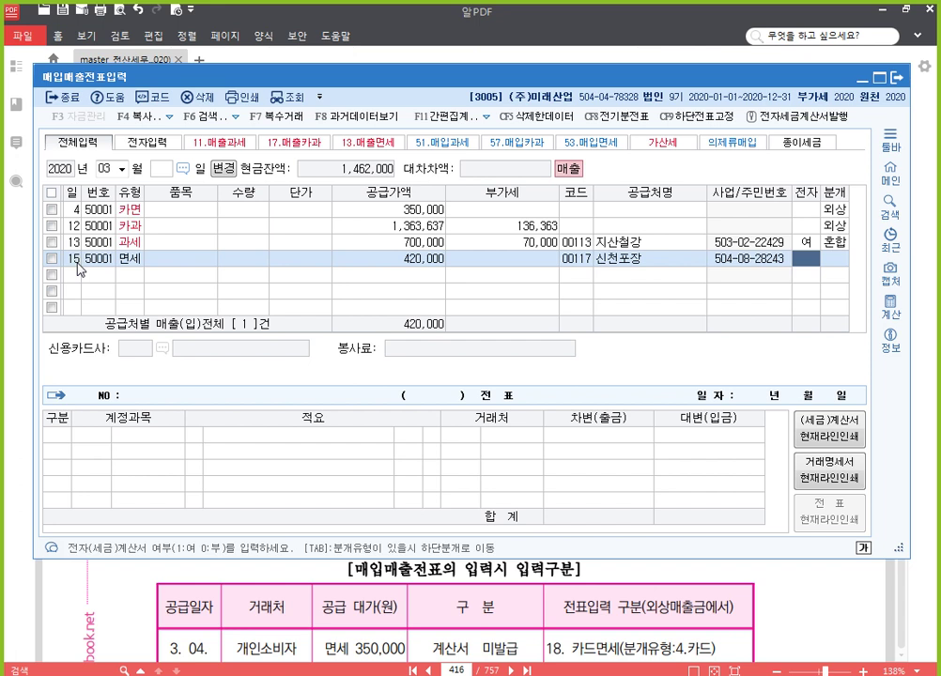
type("1")
key("Return")
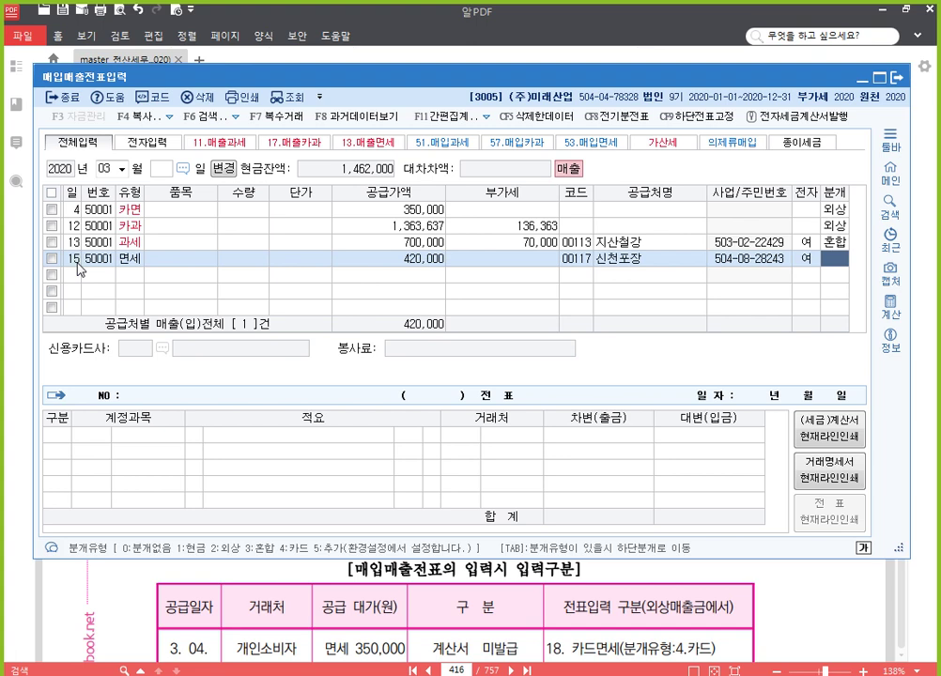
Step: Set the March 15 line's 분개 to 4:카드 with 대우카드 (99601) as the 신용카드사 and finish its journal entry
type("4")
key("Return")
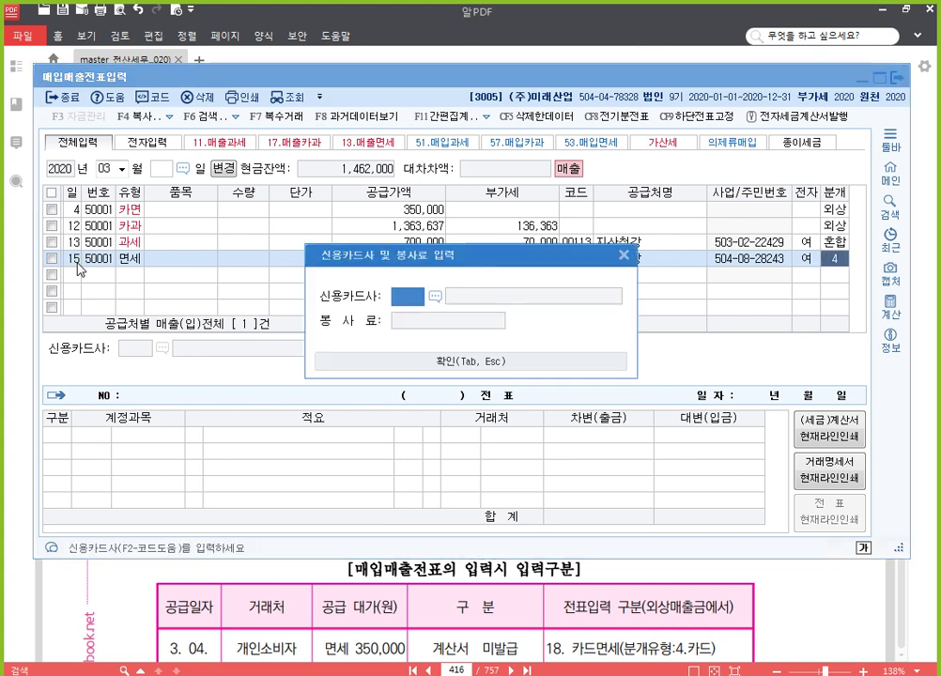
key("F2")
key("Down")
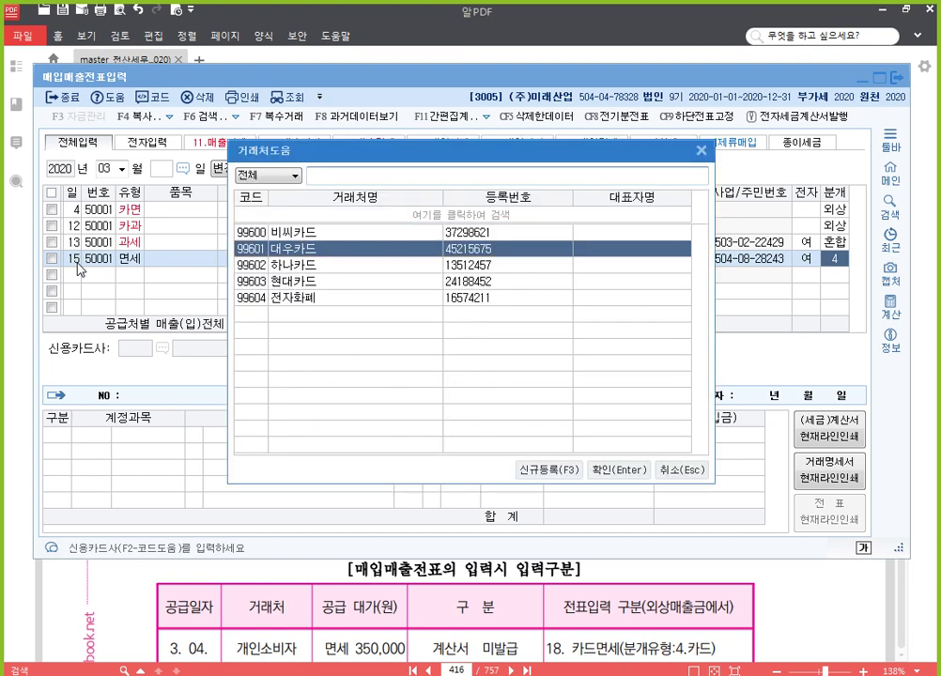
key("Return")
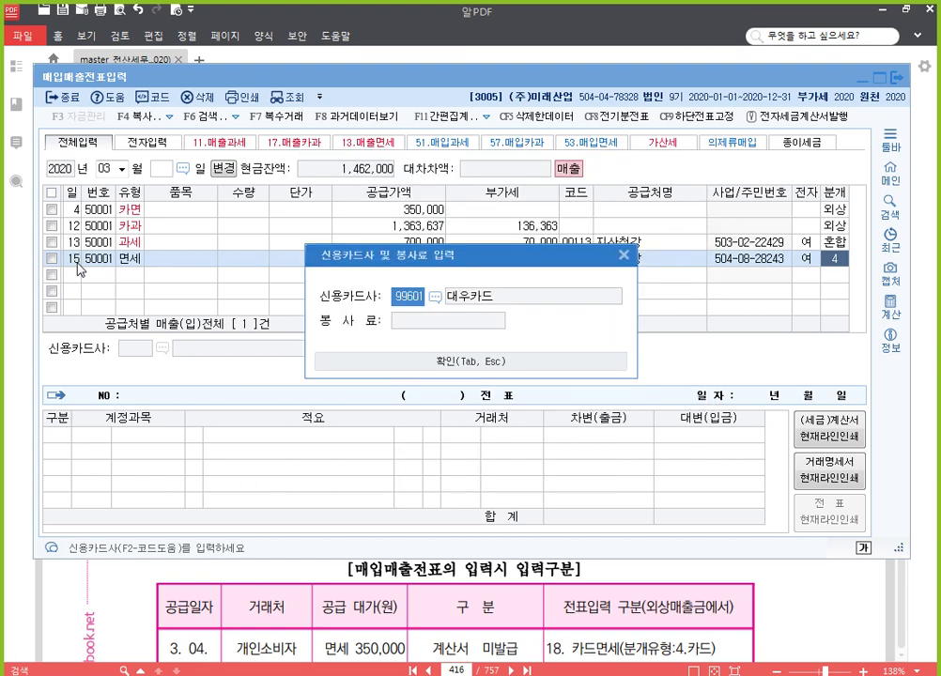
key("Tab")
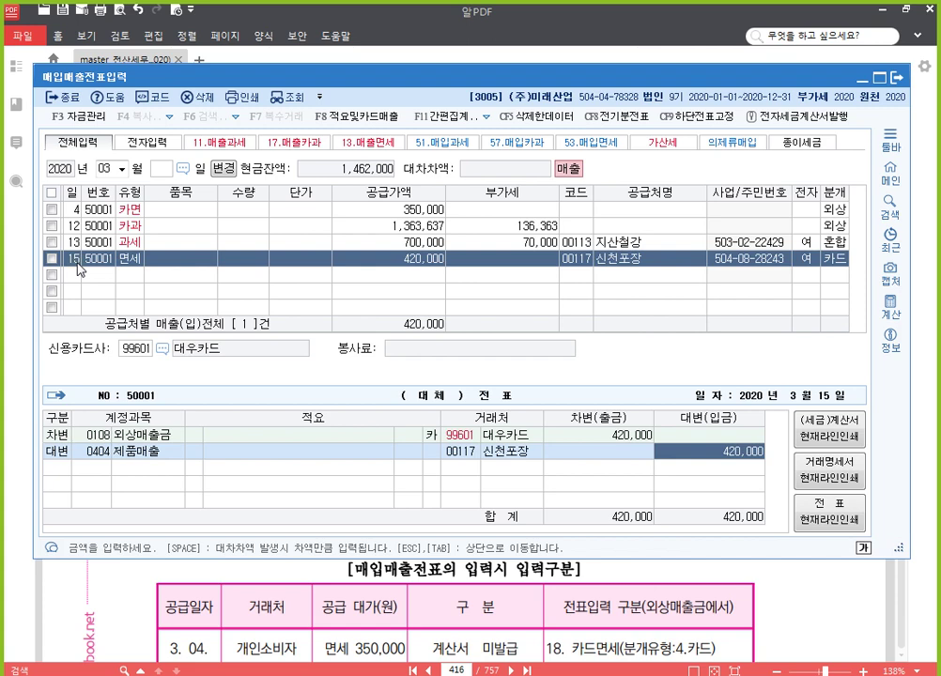
key("Escape")
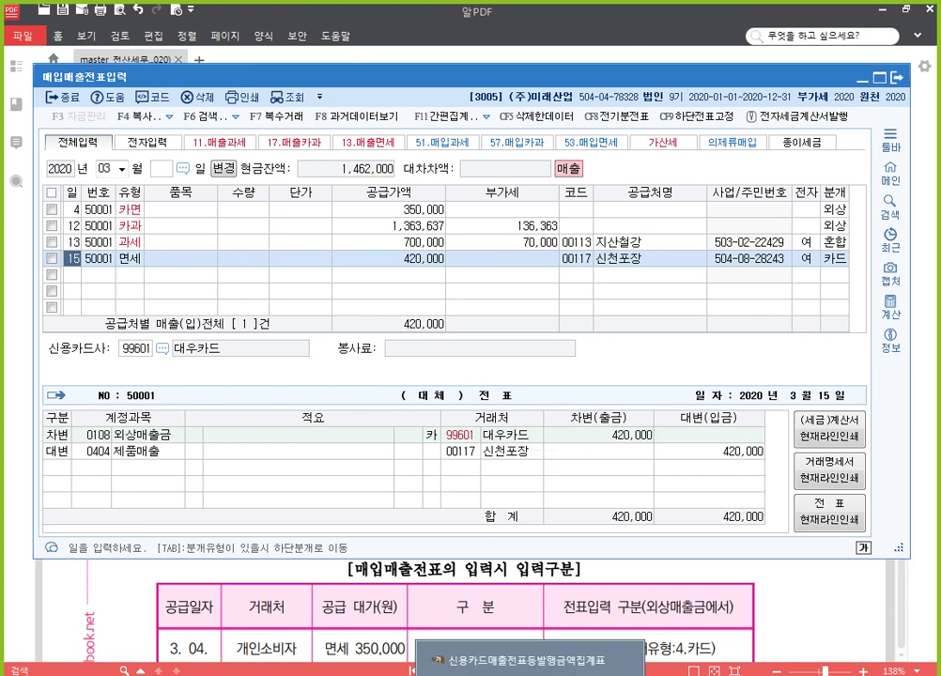
Step: Reload the 신용카드매출전표등발행금액집계표 from the vouchers and check the card amount for 면세 매출분 against the 계산서발급금액
left_click(394, 515)
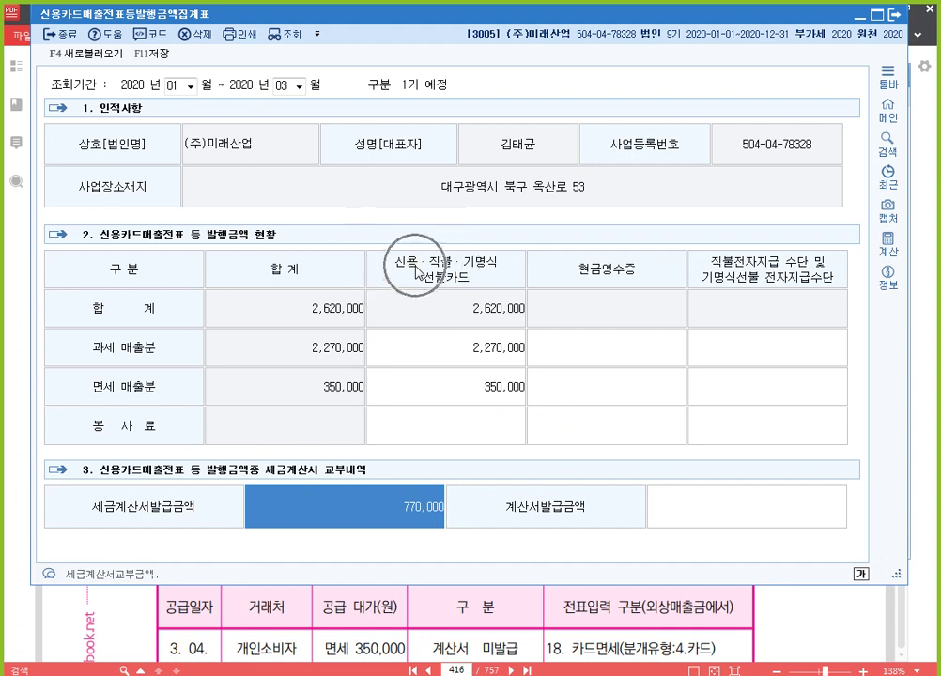
left_click(452, 394)
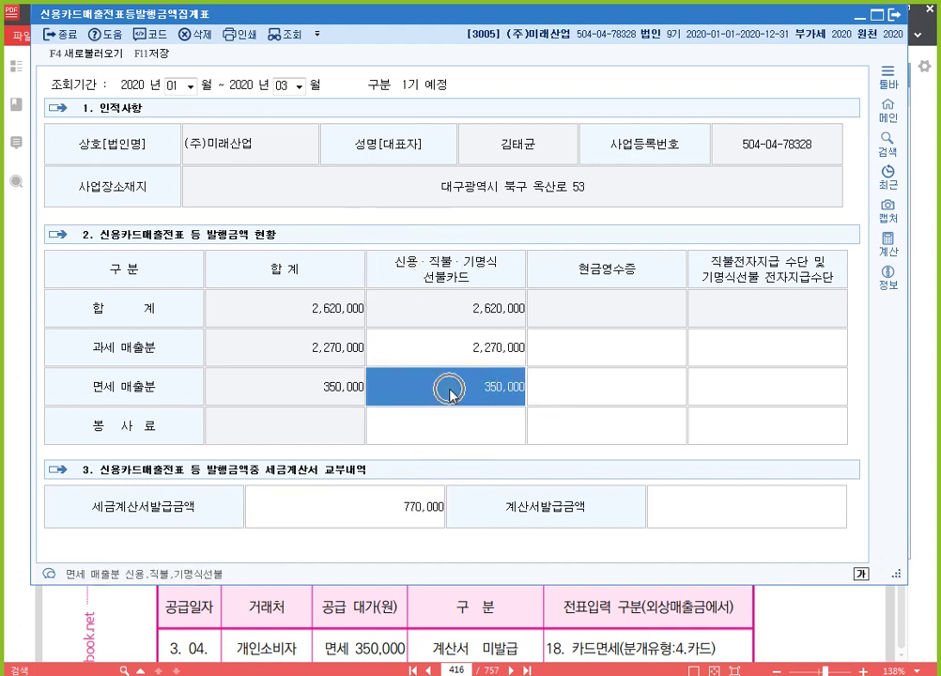
left_click(753, 521)
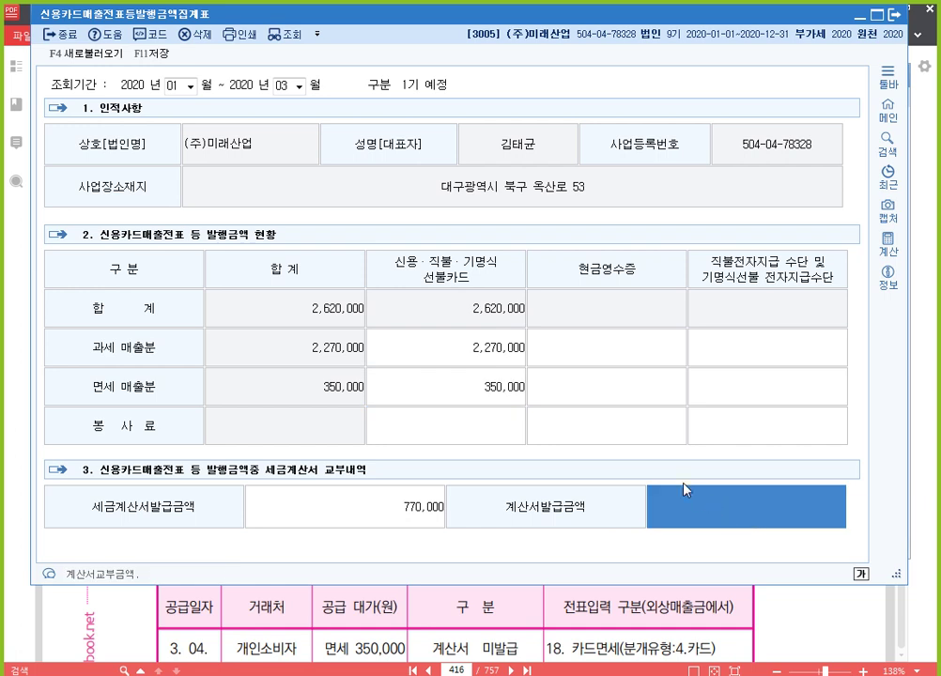
left_click(477, 388)
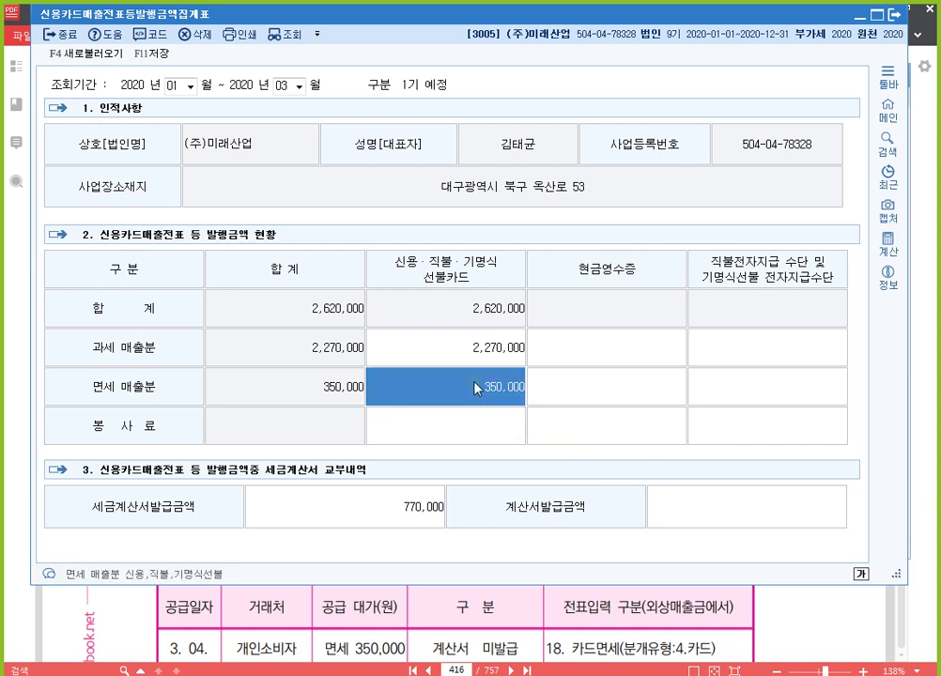
left_click(102, 55)
left_click(552, 320)
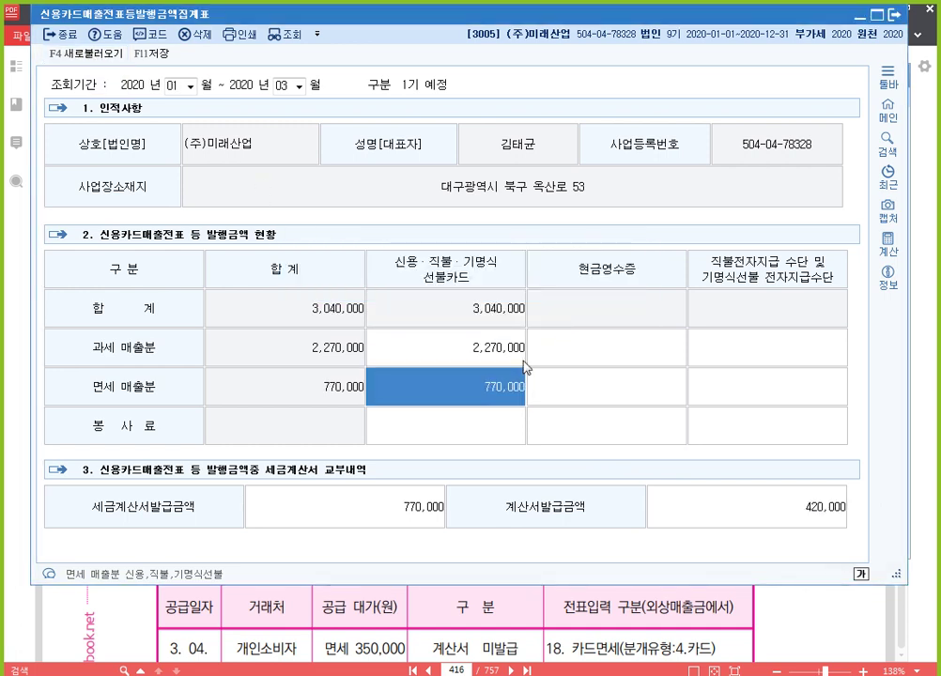
left_click(460, 394)
left_click(785, 513)
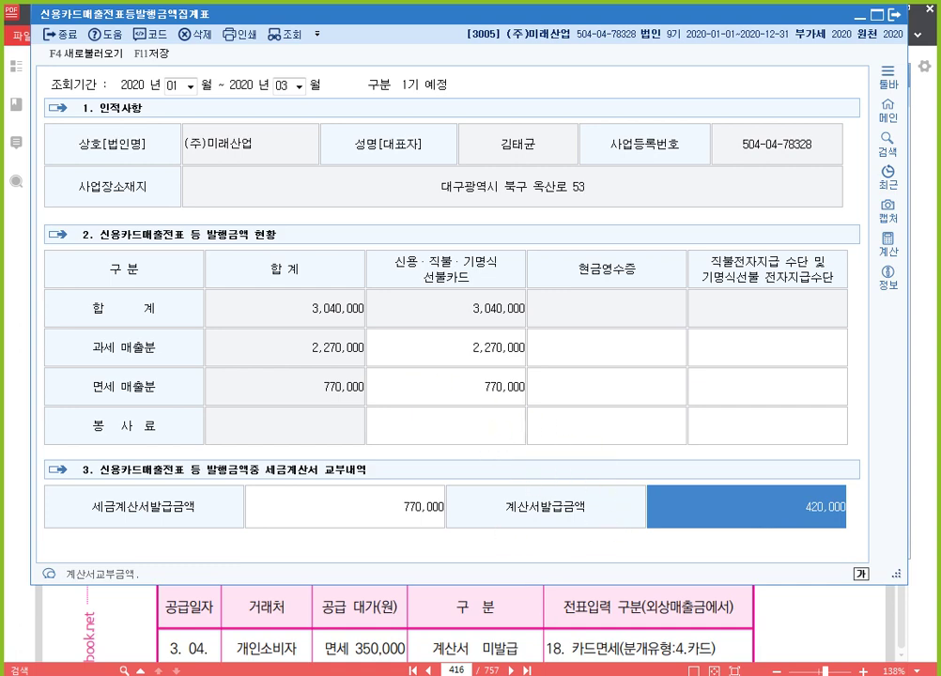
Step: Check the 면세사업수입금액 and 84.계산서발급금액 in the 과세표준명세 of the 부가가치세신고서
left_click(470, 669)
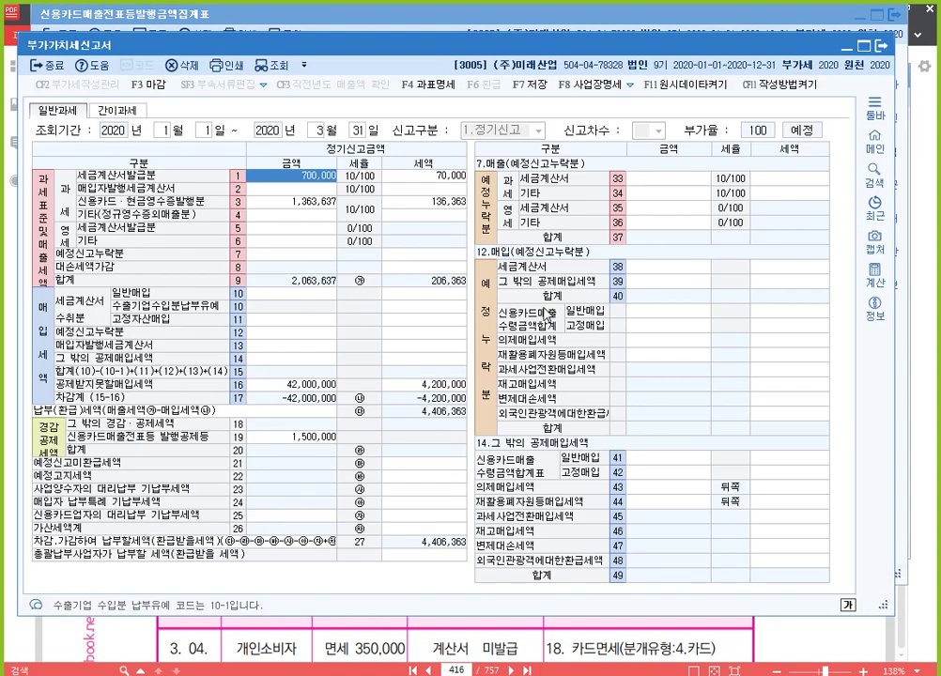
left_click(435, 87)
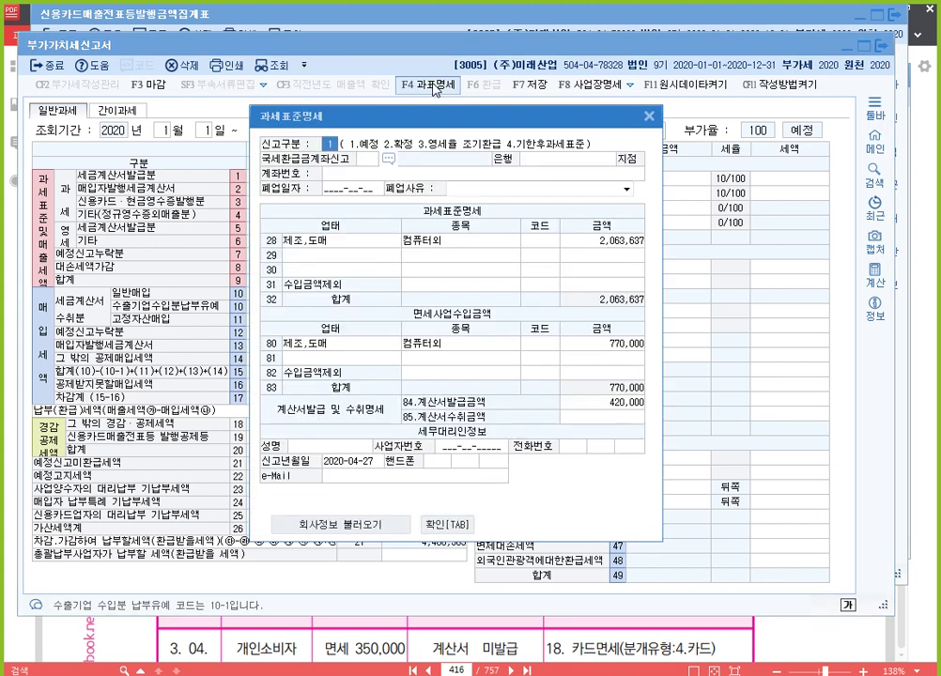
left_click(628, 345)
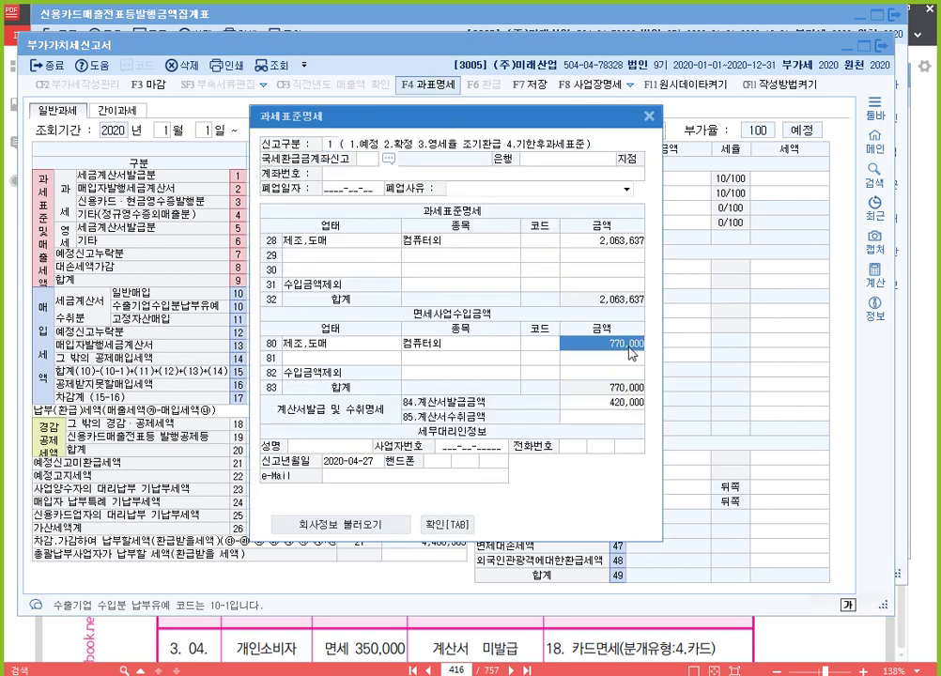
left_click(633, 403)
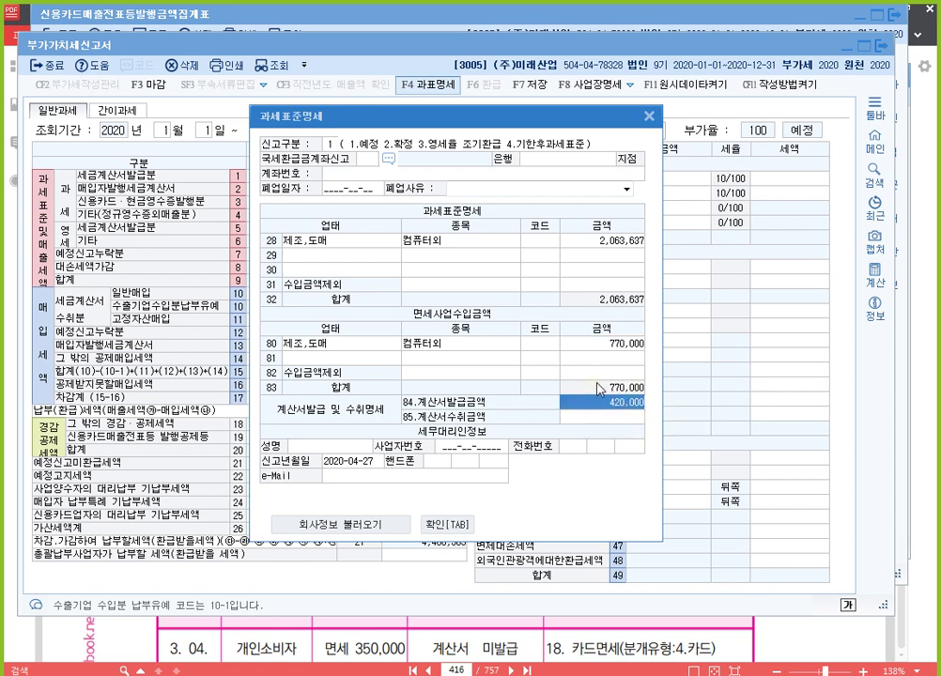
left_click(455, 525)
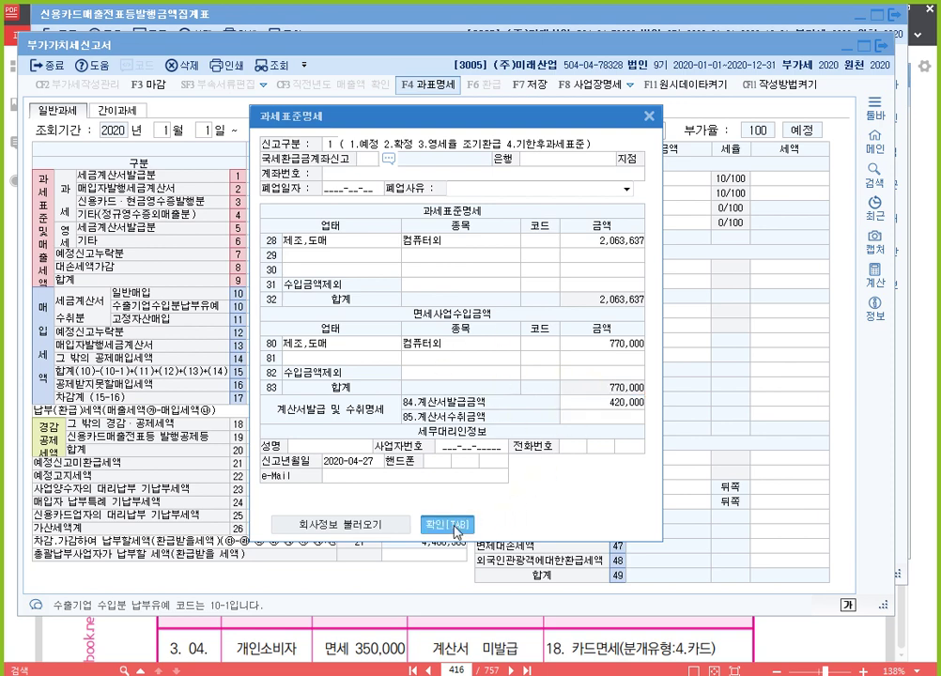
Step: Start a March 29 sales line in 매입매출전표입력 with type 22.현과 and the VAT-inclusive amount of 1,560,000 from the textbook
key("alt+Tab")
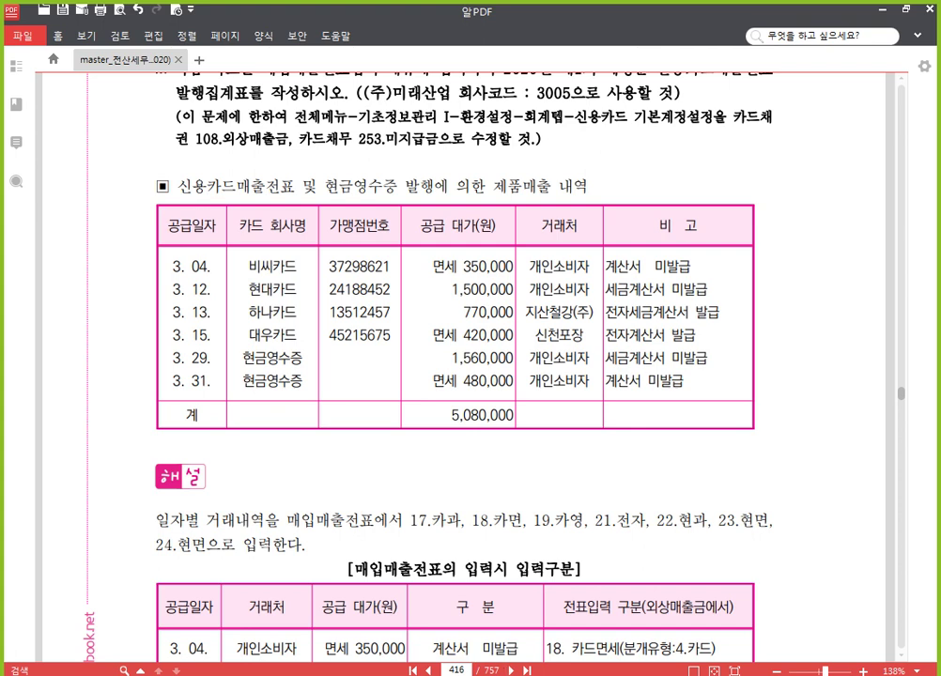
key("alt+Tab")
left_click(75, 276)
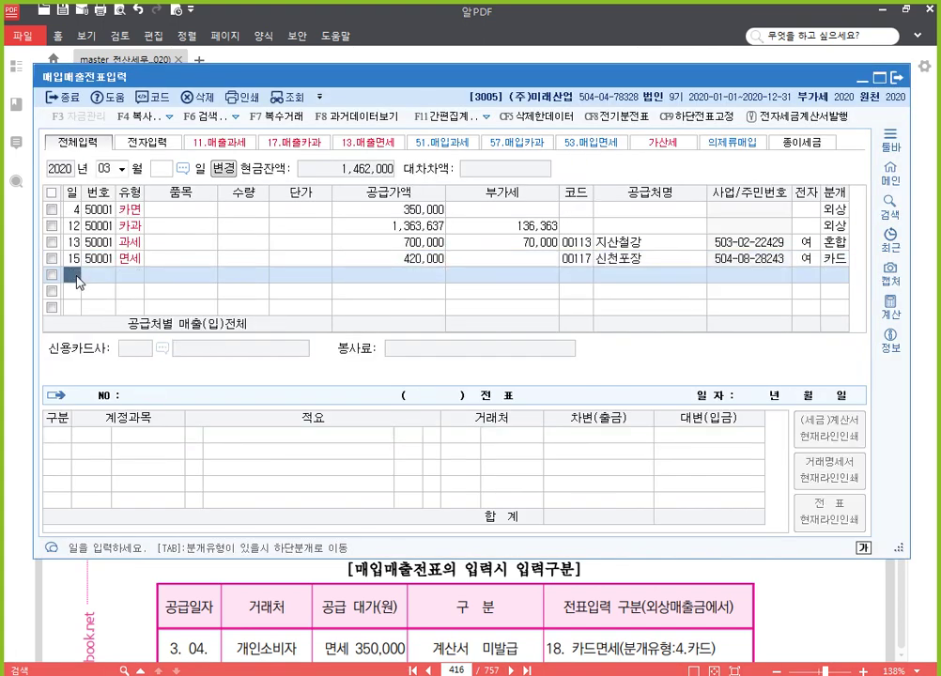
type("29")
key("Return")
type("22")
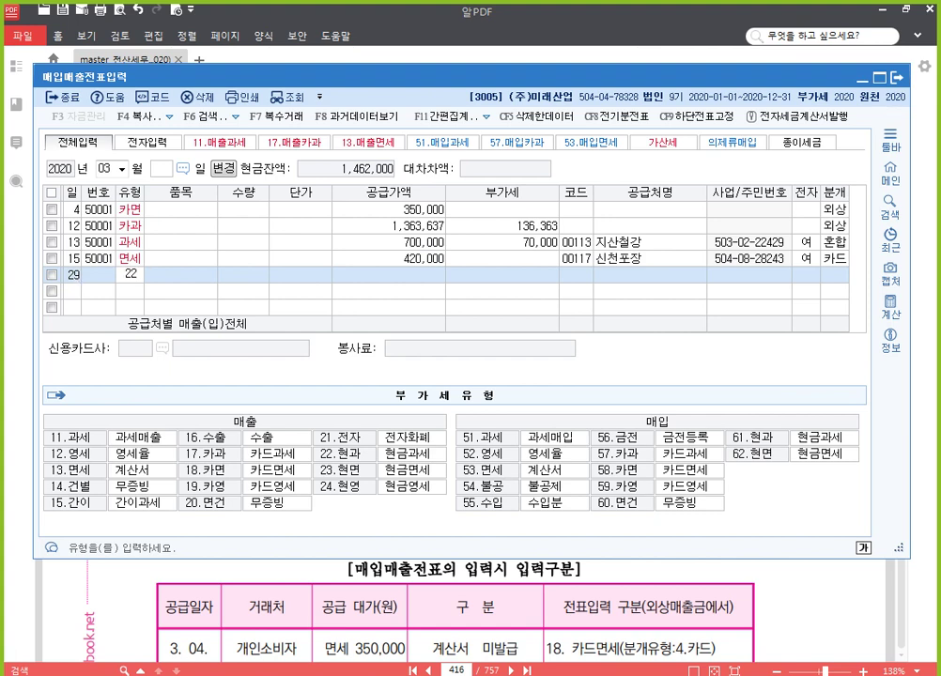
key("Return")
key("Return")
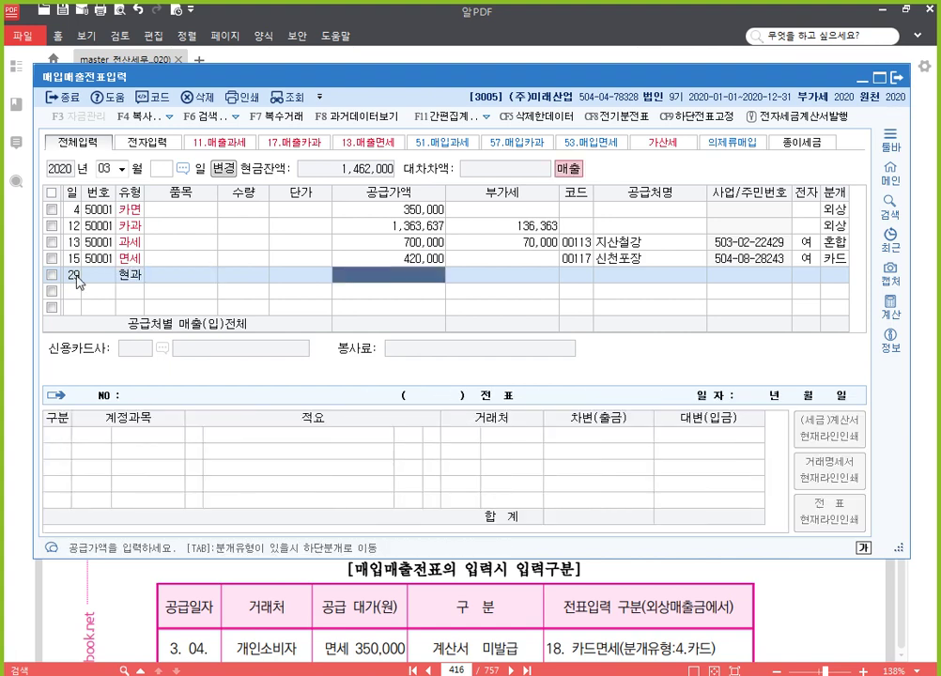
type("1560000")
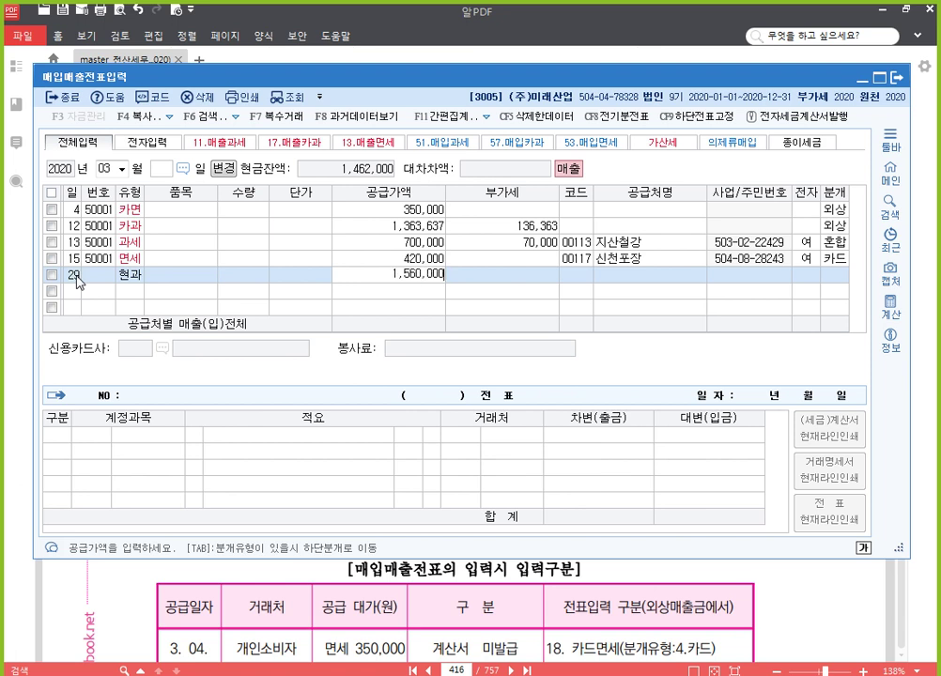
key("Return")
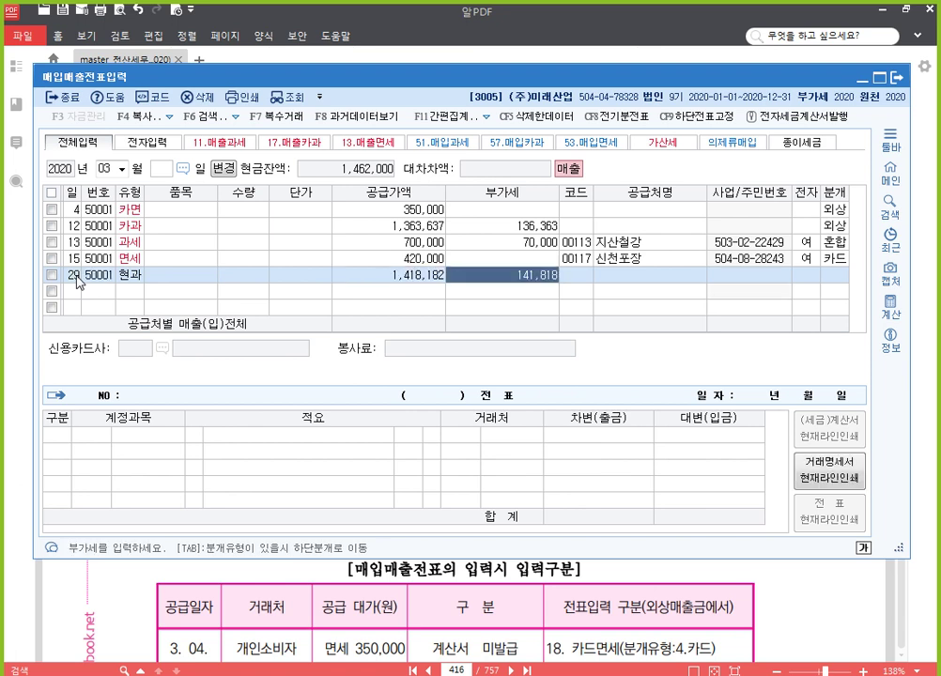
Step: Leave the March 29 line's 공급처 blank, set its 분개 to 1:현금 and finish the 제품매출 journal entry
key("Return")
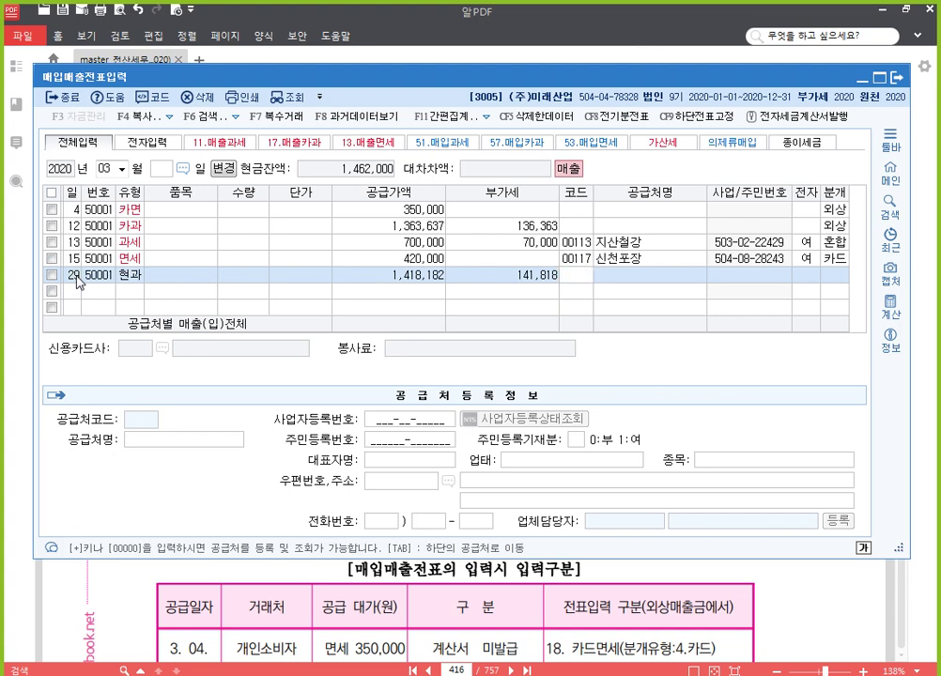
key("Return")
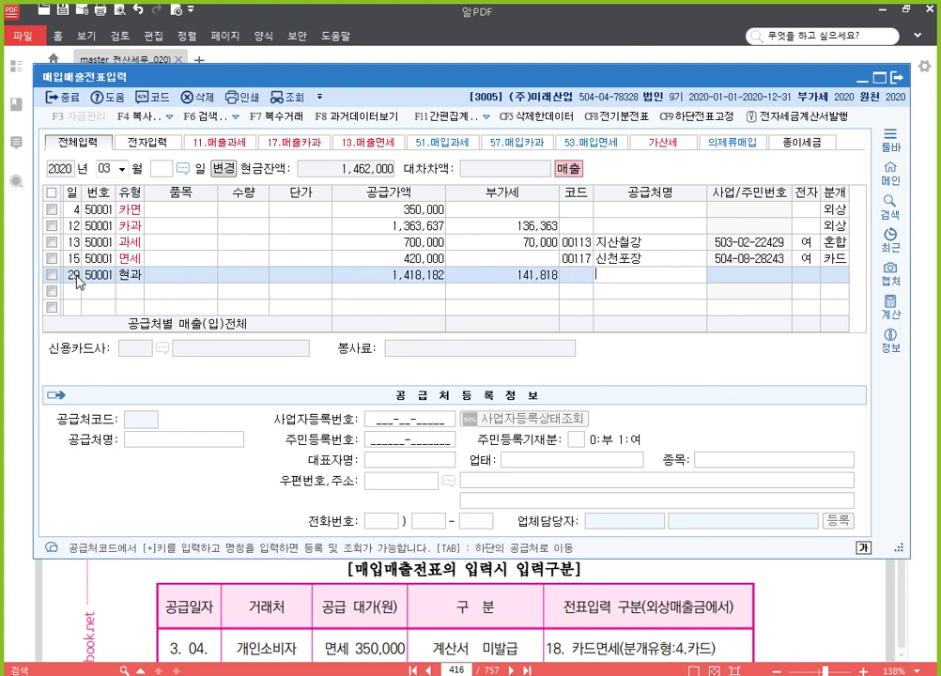
key("Return")
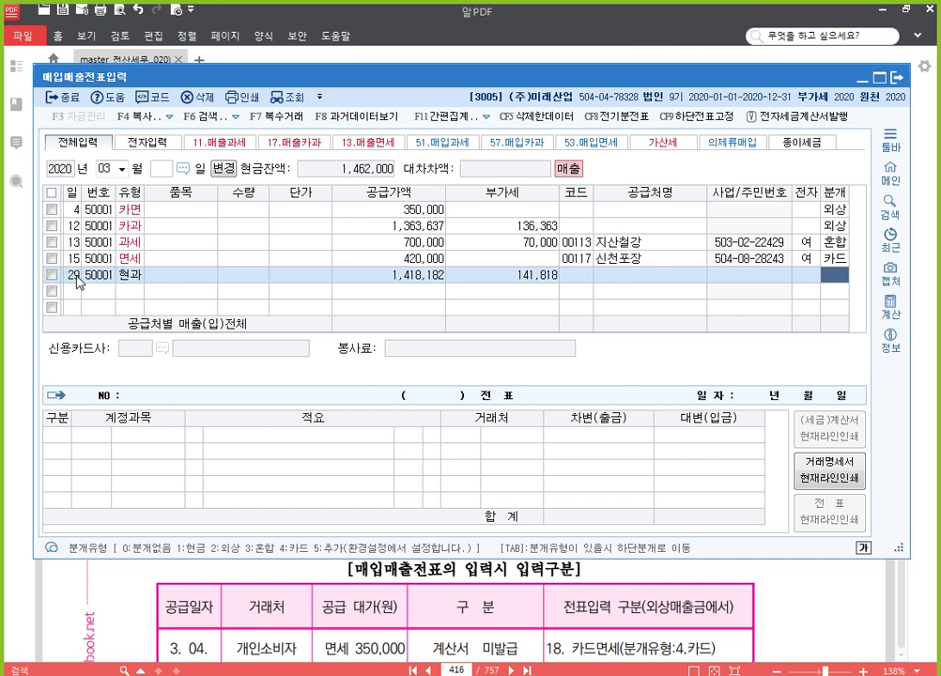
key("Return")
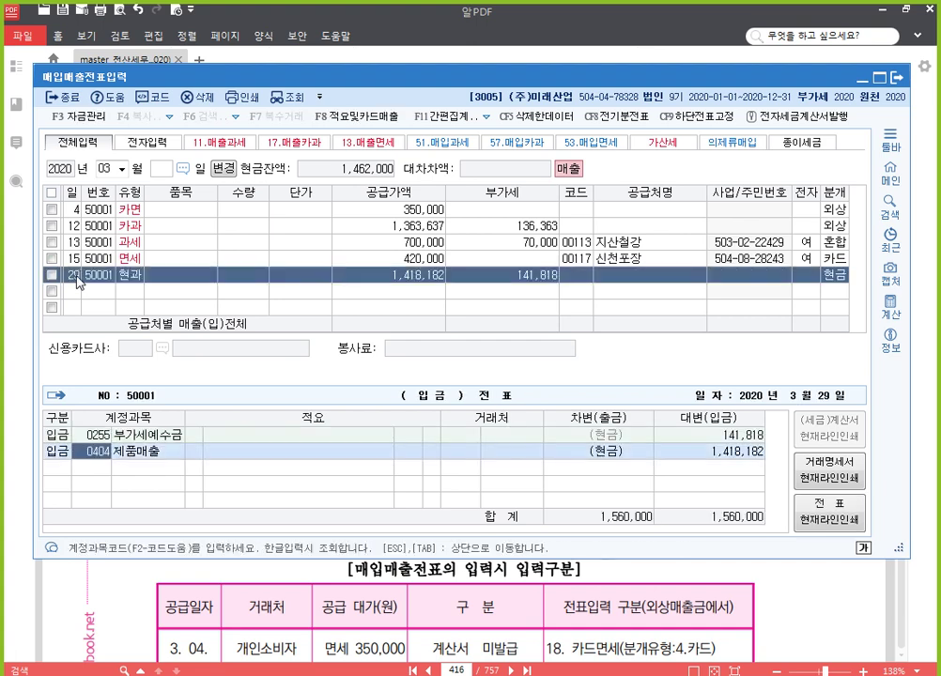
key("Return")
left_click(78, 277)
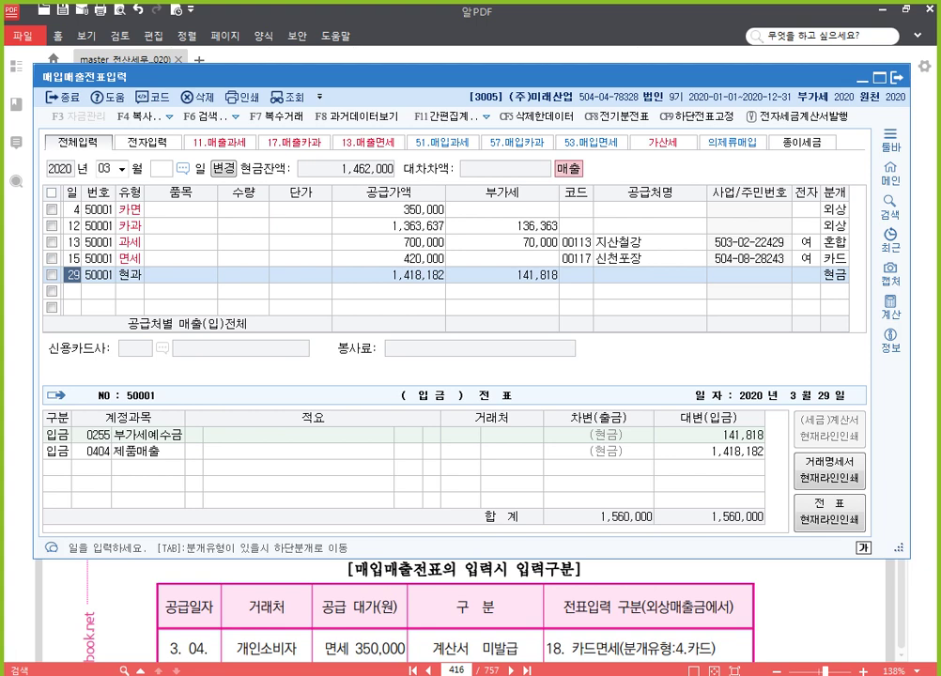
Step: Reload the 신용카드매출전표등발행금액집계표 from the vouchers to update the 현금영수증 amount for 과세 매출분
key("alt+Tab")
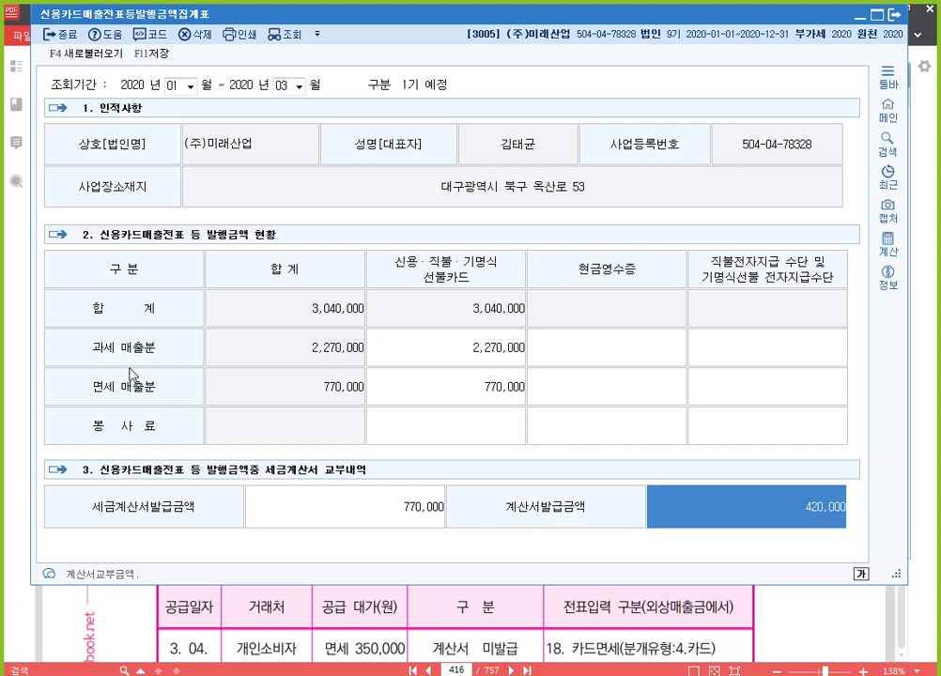
left_click(601, 360)
left_click(600, 360)
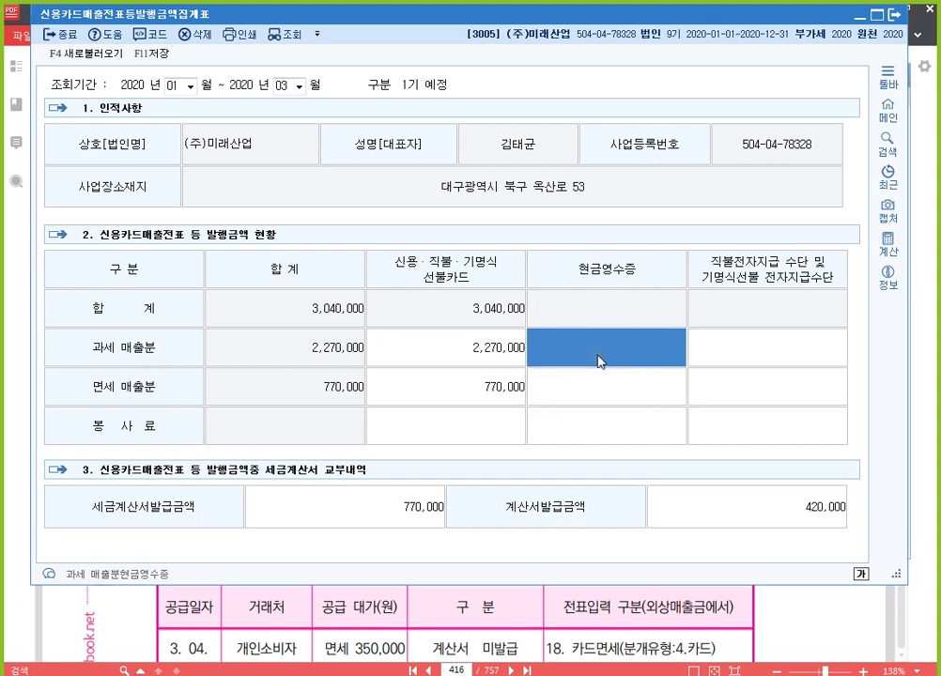
left_click(601, 361)
left_click(601, 360)
key("F4")
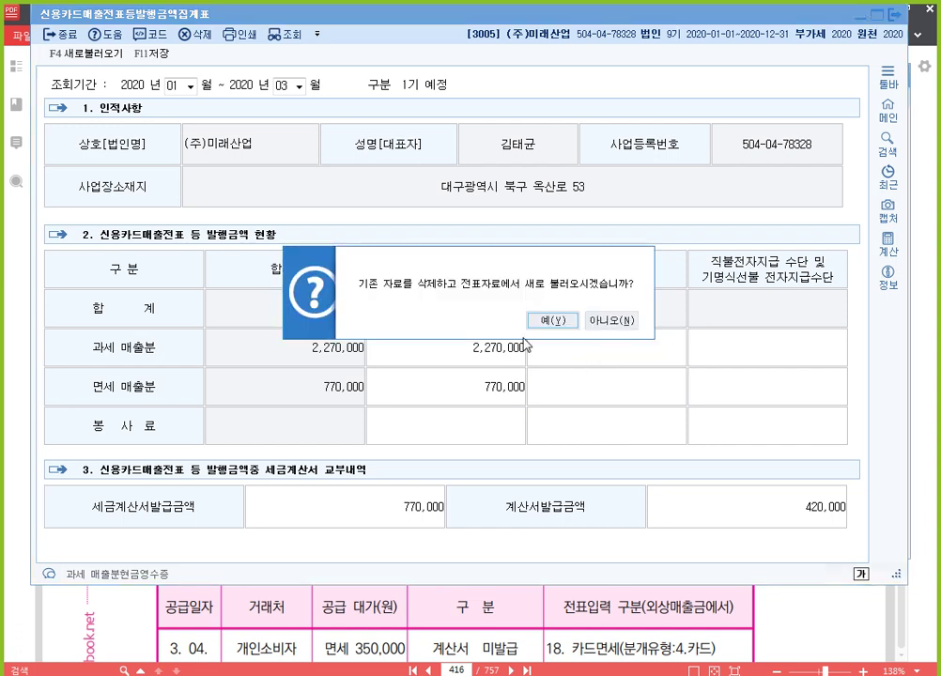
left_click(549, 322)
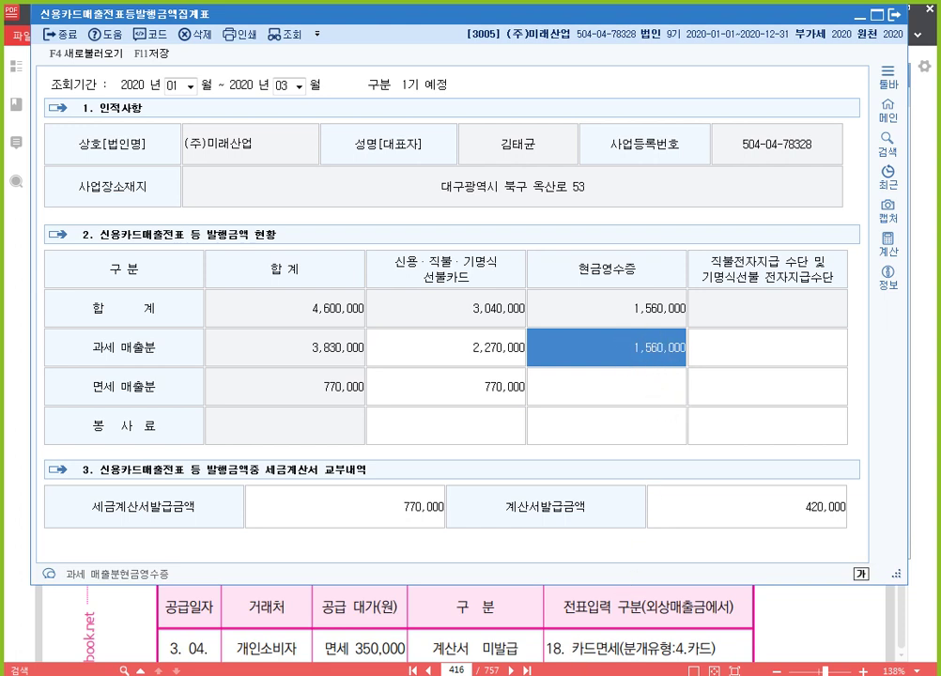
Step: Check the 금액 and 세액 of 신용카드·현금영수증발행분 in the first-quarter 부가가치세신고서
mouse_move(568, 674)
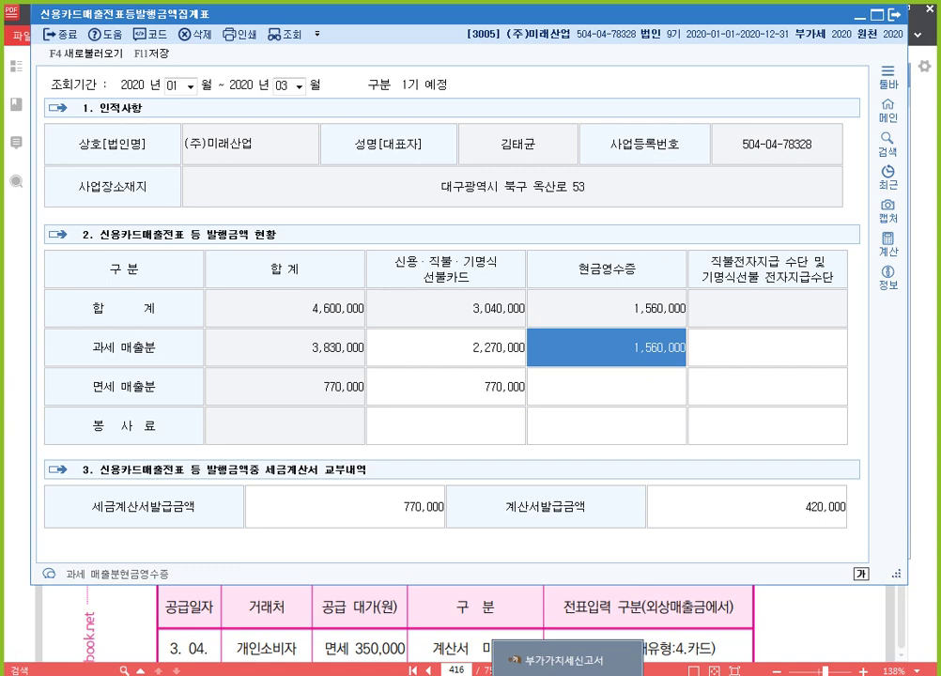
left_click(568, 662)
left_click(319, 205)
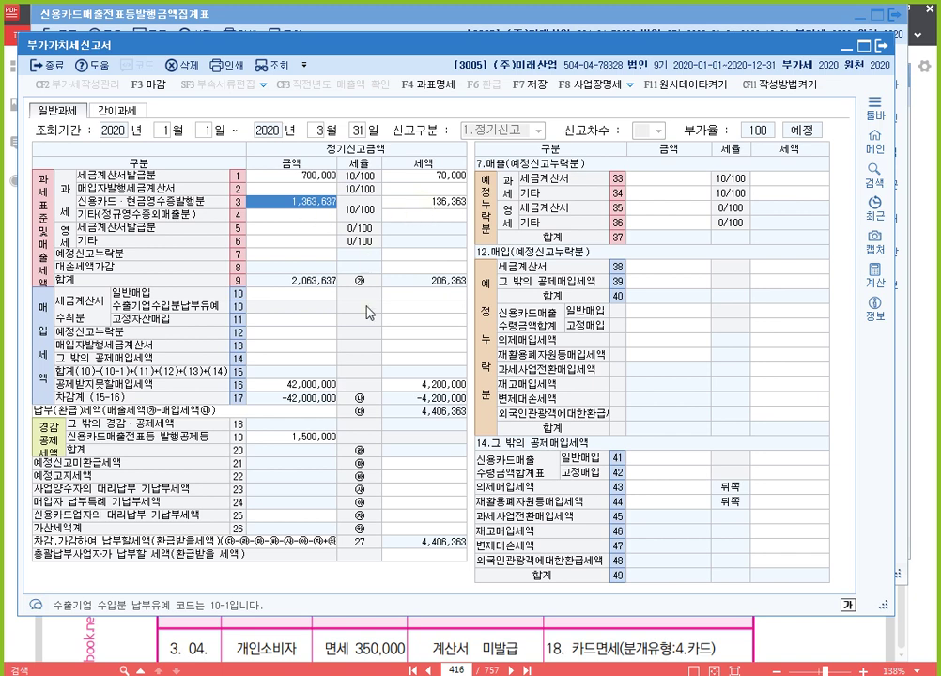
left_click(300, 202)
left_click(428, 207)
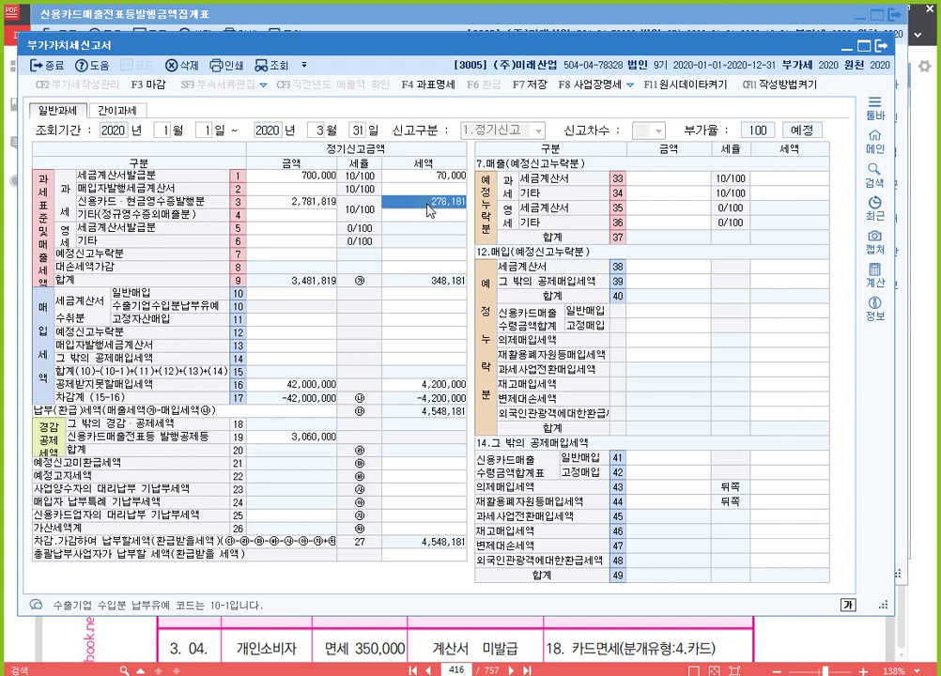
left_click(321, 206)
left_click(428, 207)
key("Left")
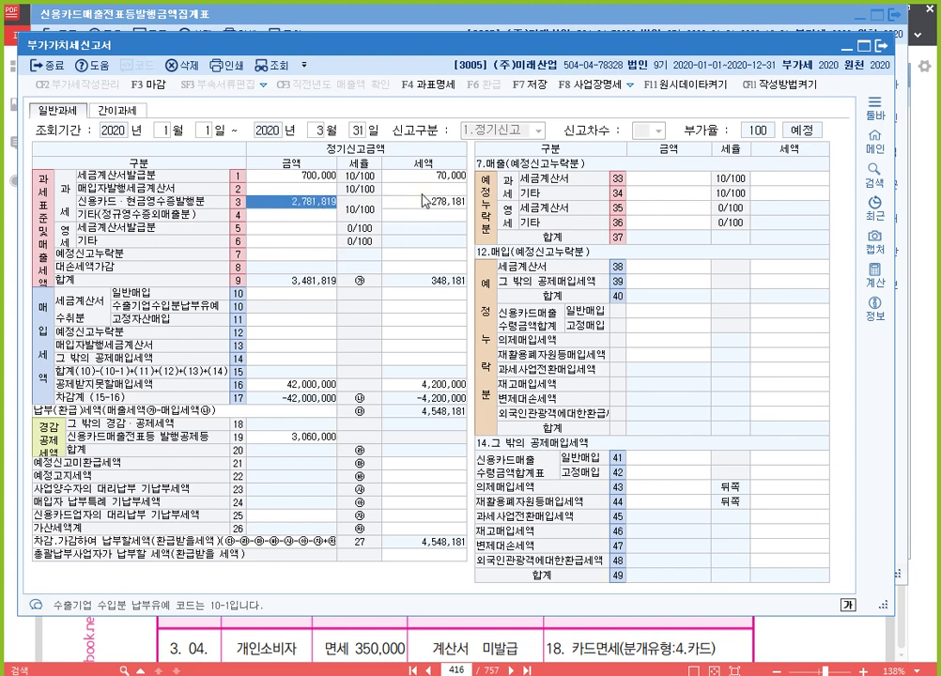
Step: Check the 신용카드매출전표등 발행공제등 amount in the 부가가치세신고서 and return to the textbook's sales table
left_click(424, 200)
left_click(328, 438)
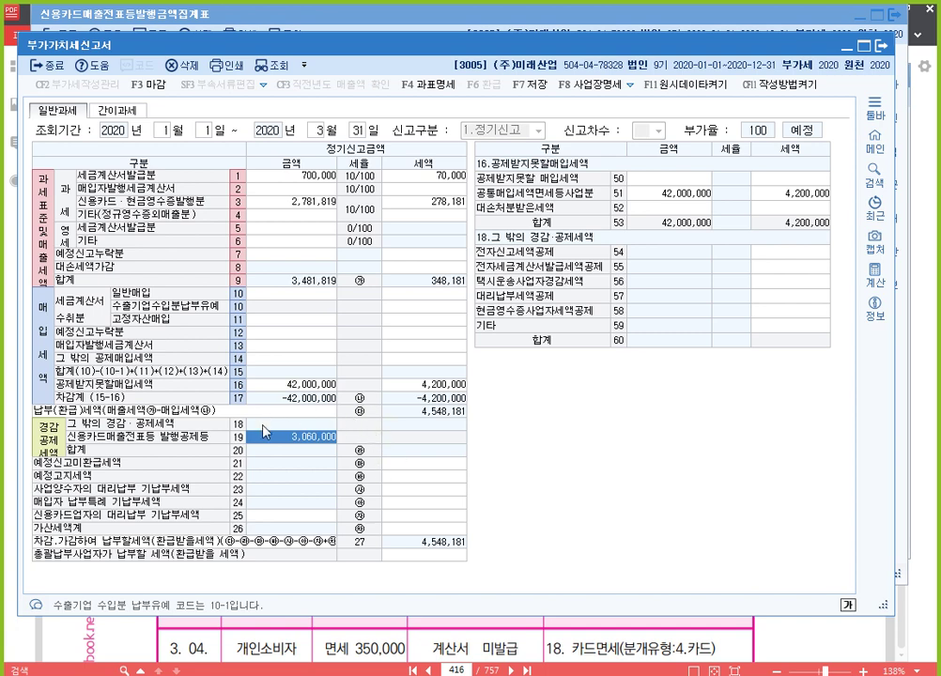
left_click(559, 636)
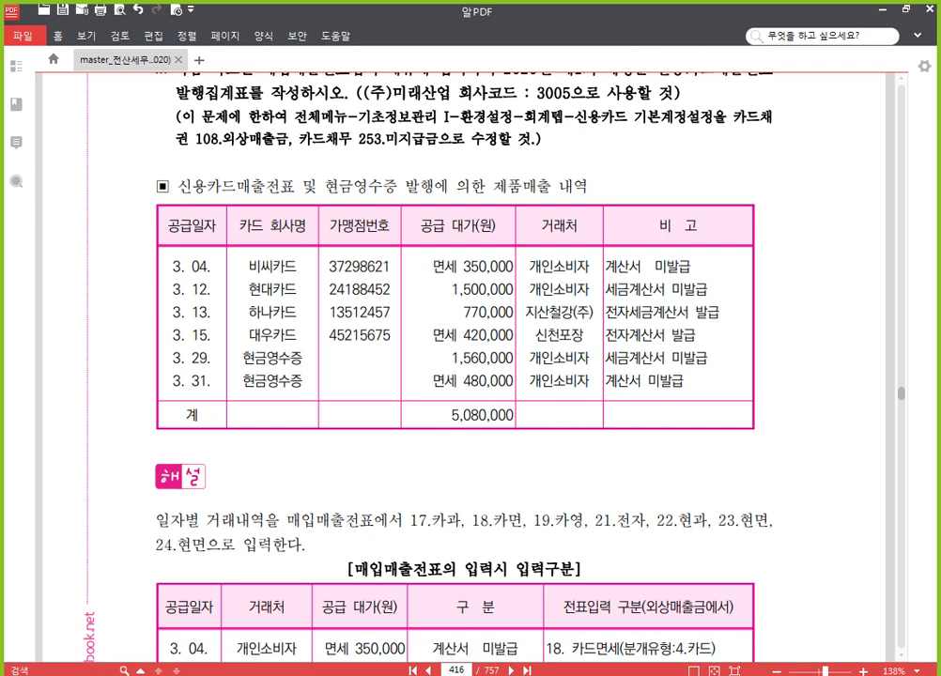
Step: Start a March 31 sales line in 매입매출전표입력 with type 23.현면 and the 공급가액 480,000 from the textbook
mouse_move(479, 673)
left_click(508, 656)
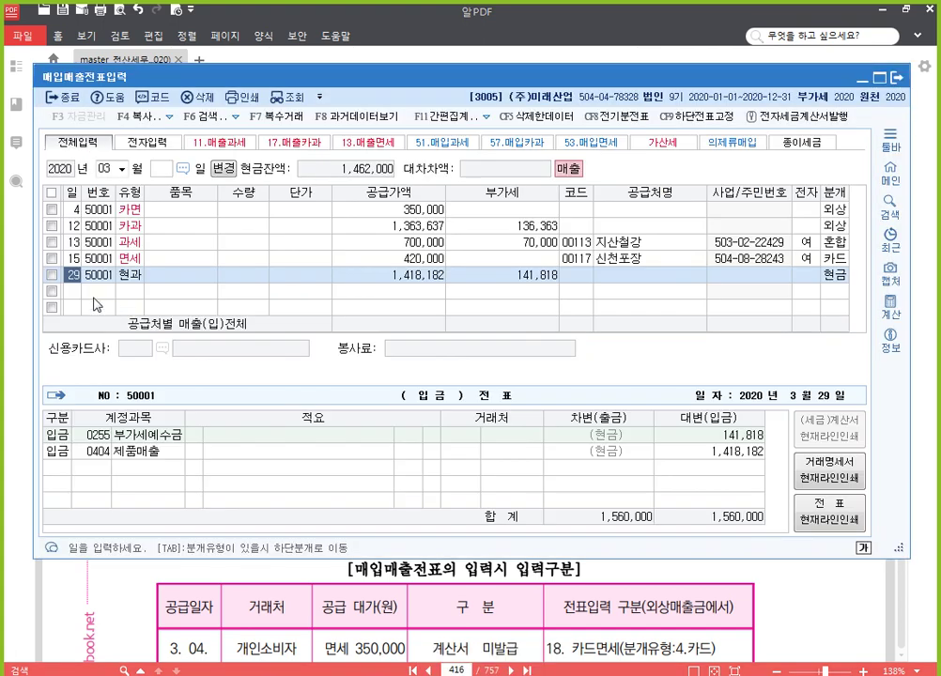
left_click(72, 291)
type("31")
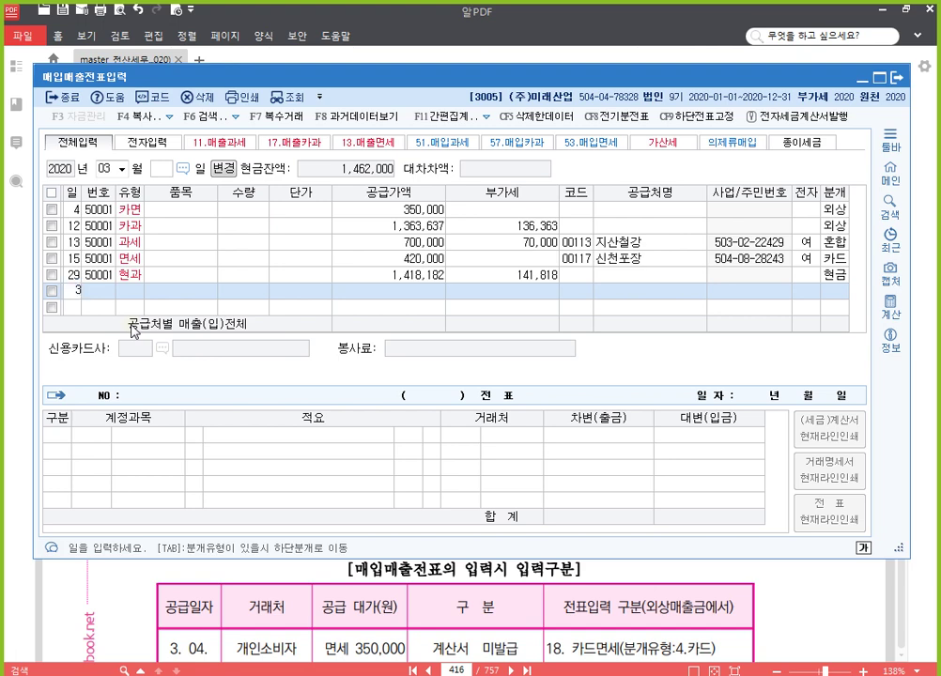
key("Return")
type("23")
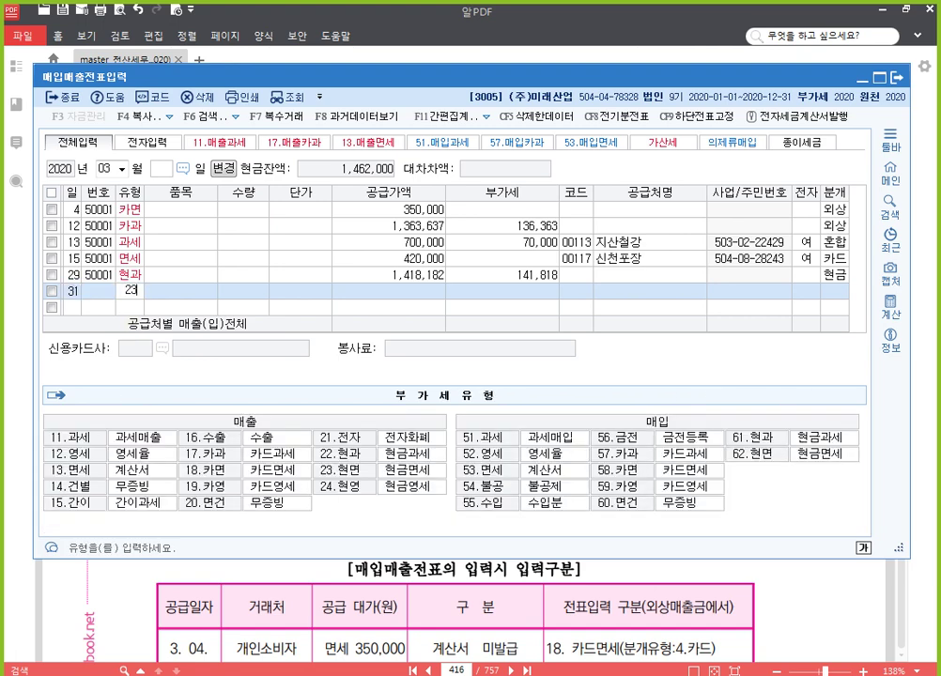
key("Return")
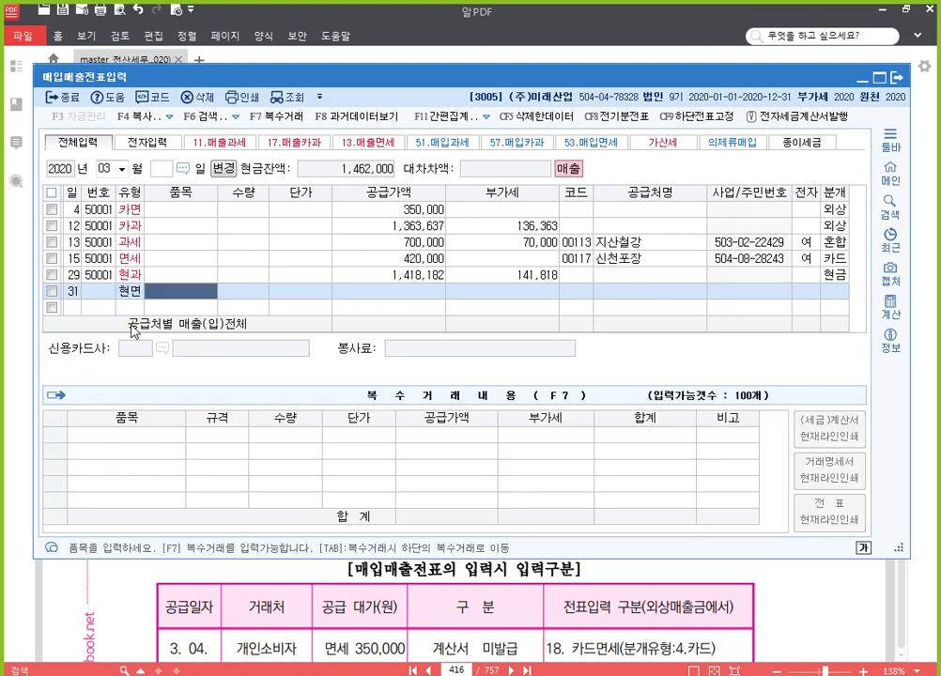
key("Return")
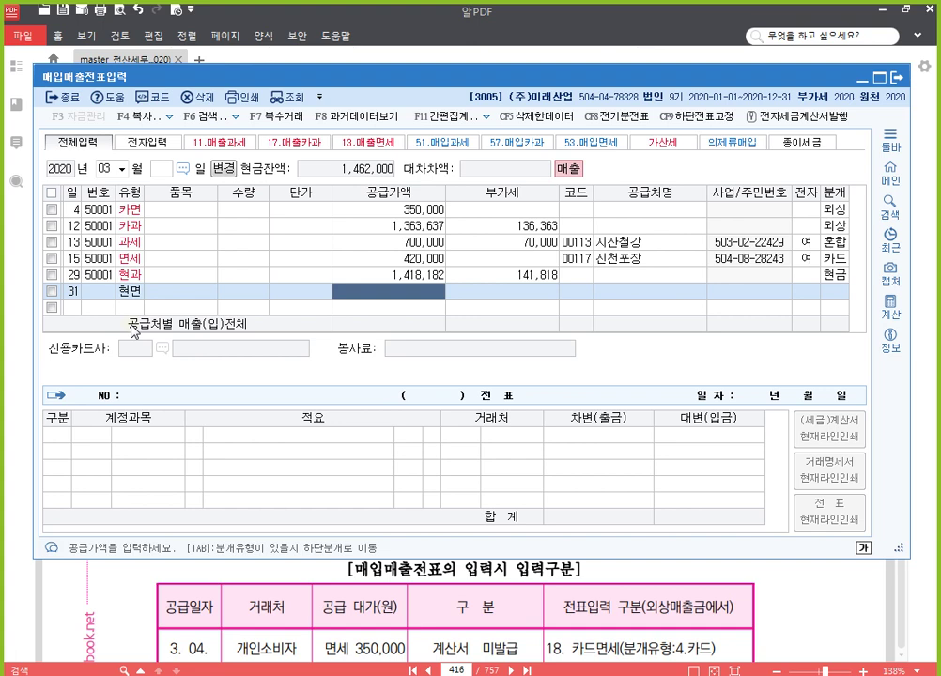
type("480000")
key("Return")
key("Return")
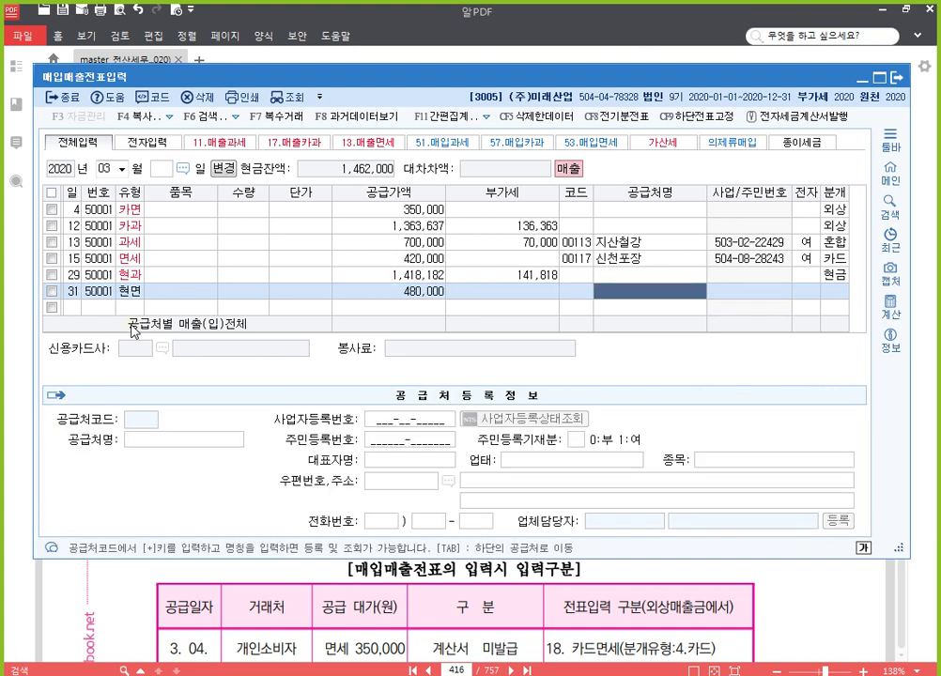
Step: Leave the March 31 line's 공급처 blank, set its 분개 to 1:현금 and finish the 제품매출 journal entry
key("Return")
key("1")
key("Return")
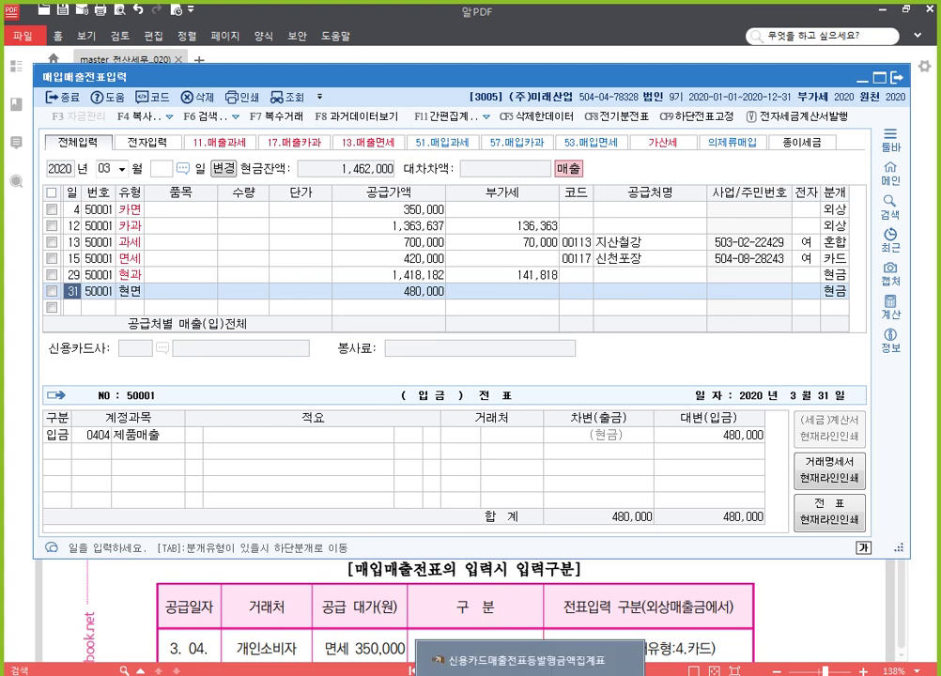
Step: Reload the 신용카드매출전표등발행금액집계표 from the vouchers to update the 현금영수증 amount for 면세 매출분
left_click(525, 660)
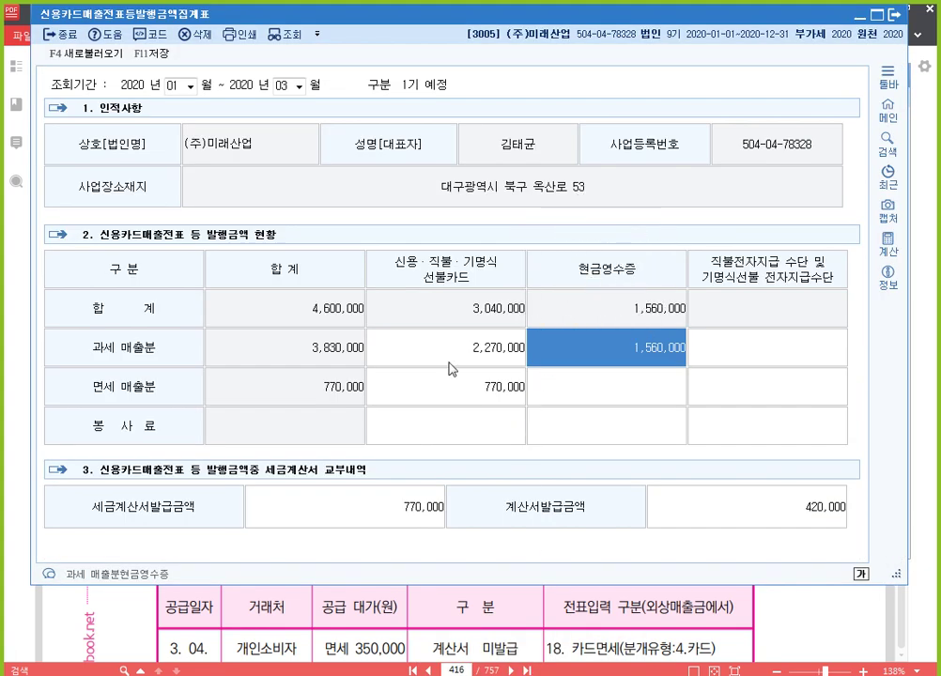
left_click(608, 393)
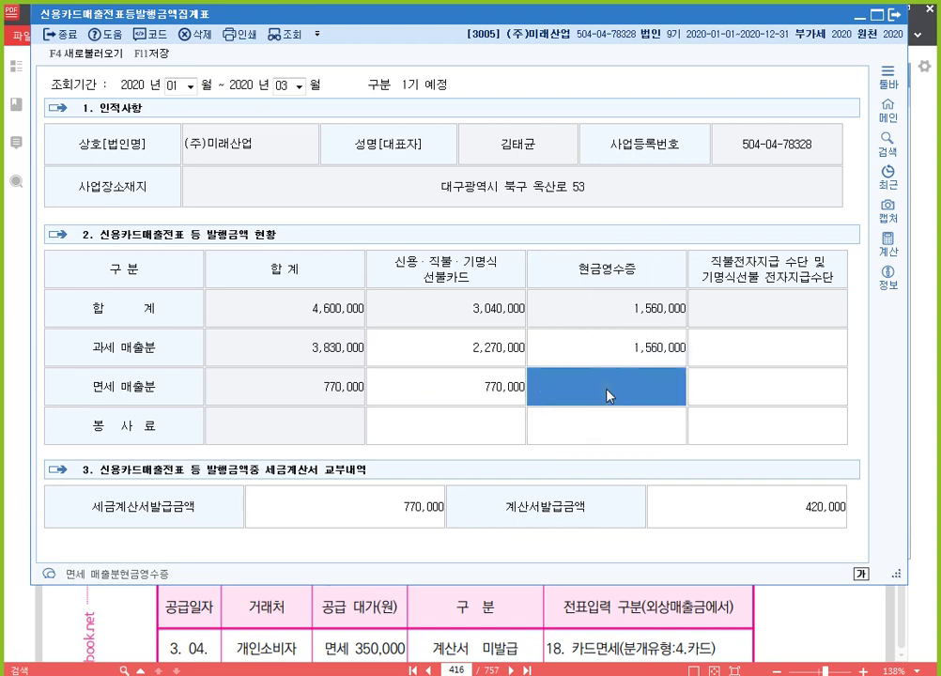
key("F4")
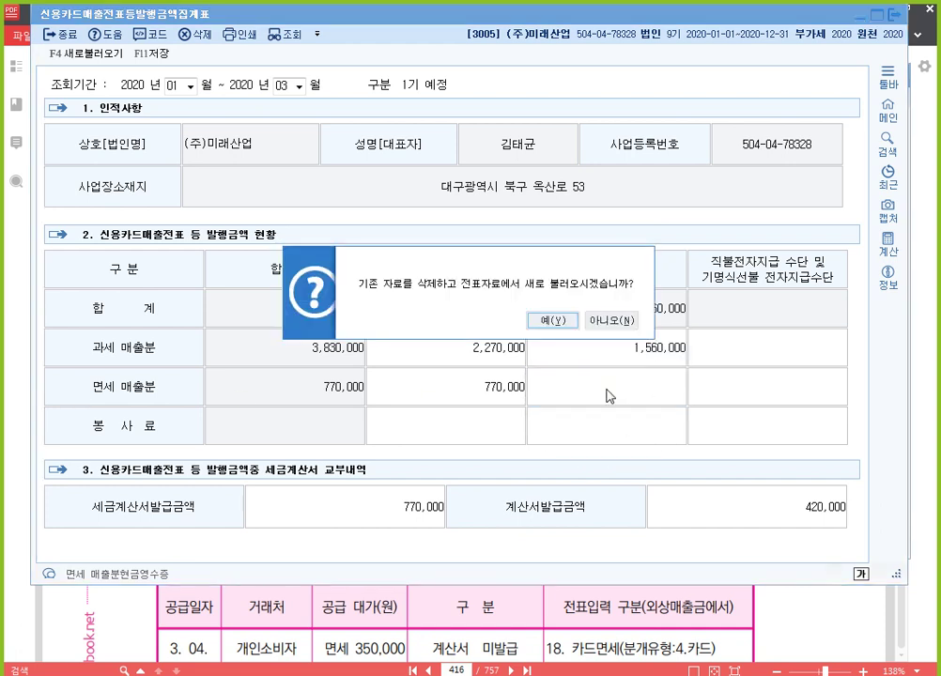
left_click(552, 321)
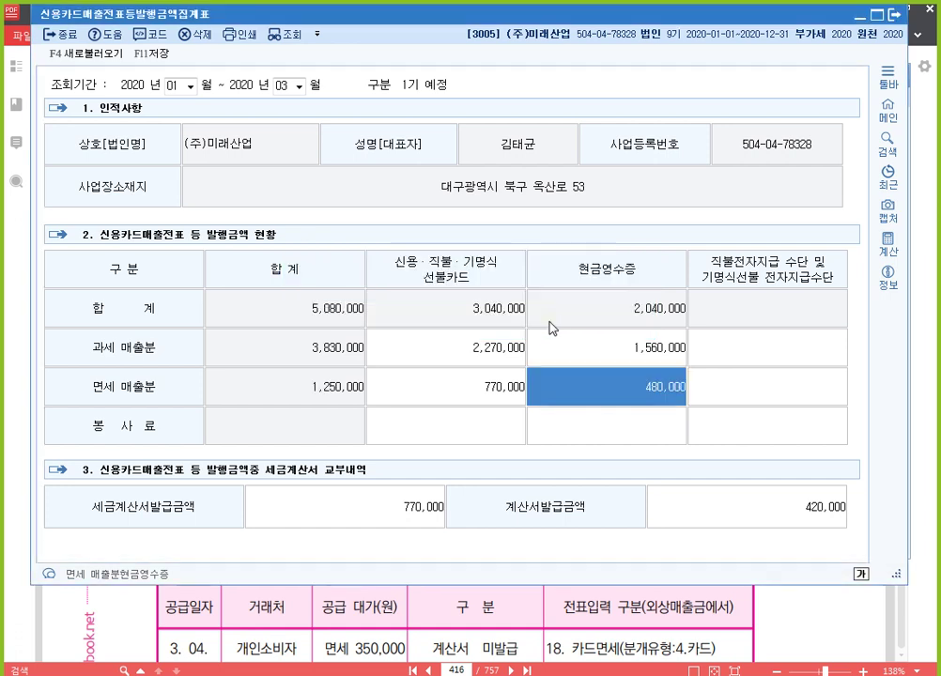
left_click(658, 399)
left_click(655, 396)
left_click(655, 395)
left_click(655, 395)
left_click(444, 515)
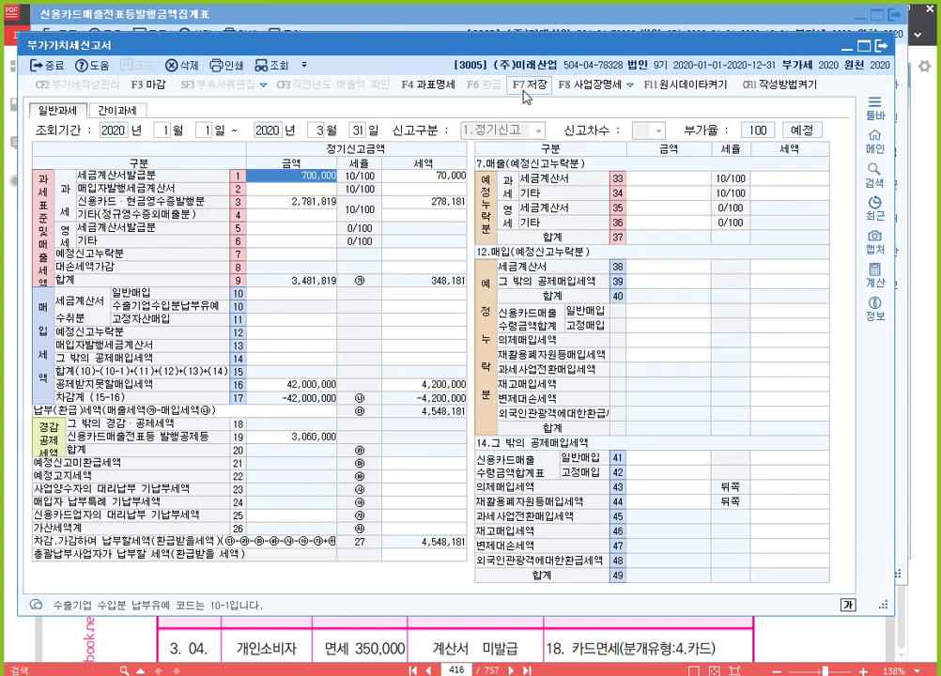
Step: Check the 과세표준명세 and 면세사업수입금액 amounts in the 부가가치세신고서's tax base details
left_click(425, 84)
left_click(630, 346)
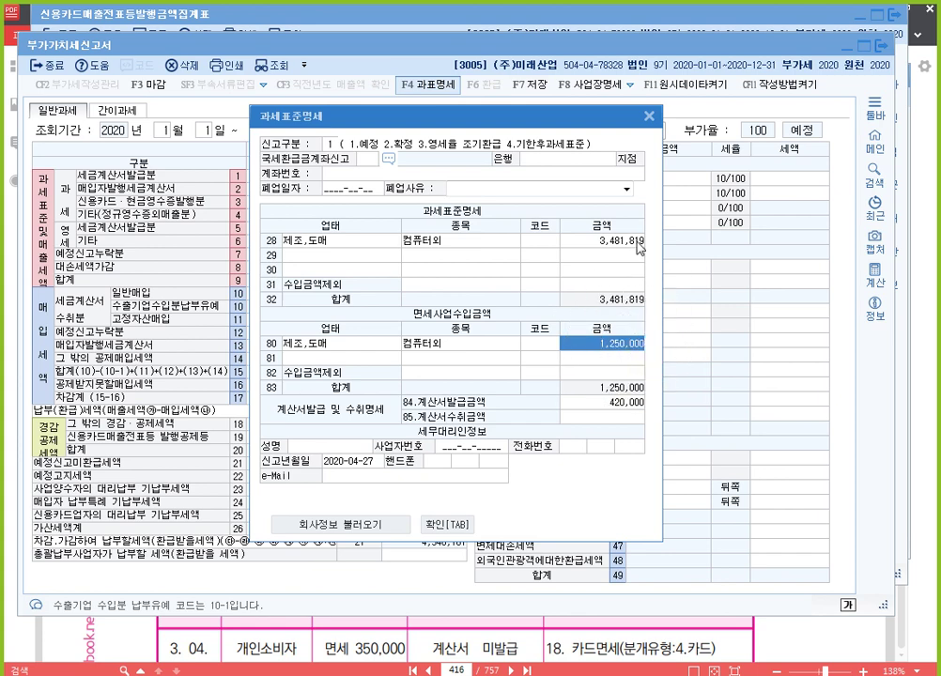
left_click(649, 117)
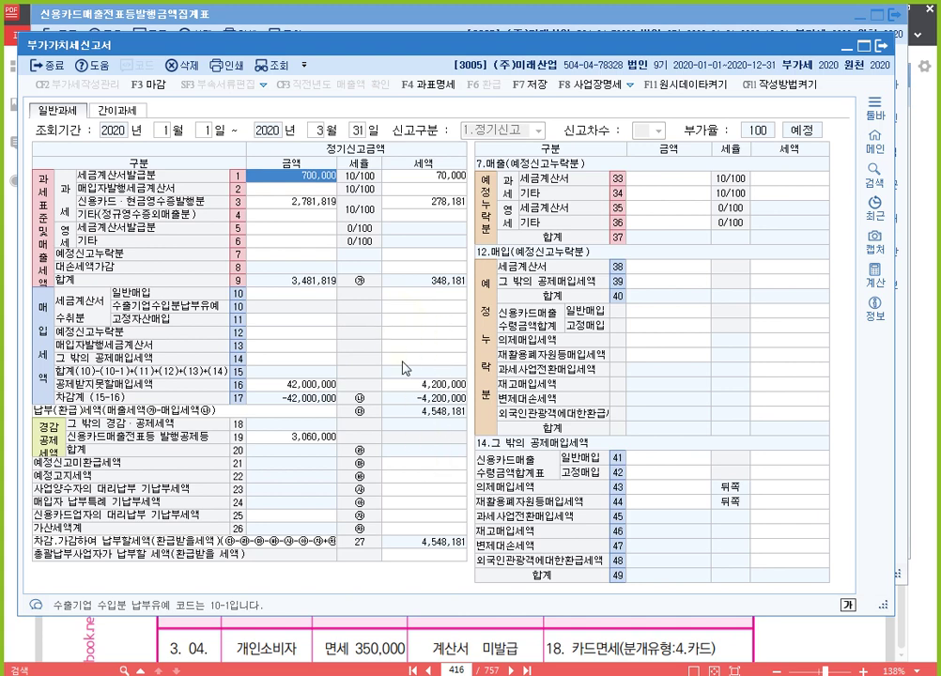
Step: Review the textbook's sales table and the 집계표's 과세 and 면세 card and 현금영수증 amounts, plus 세금계산서 and 계산서 발급금액
left_click(783, 626)
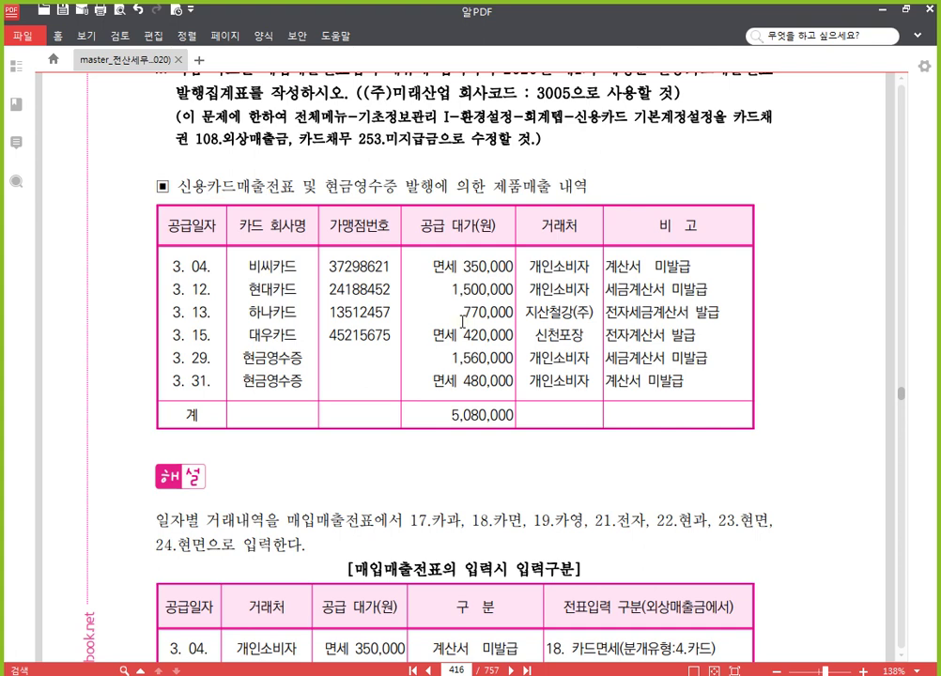
key("alt+Tab")
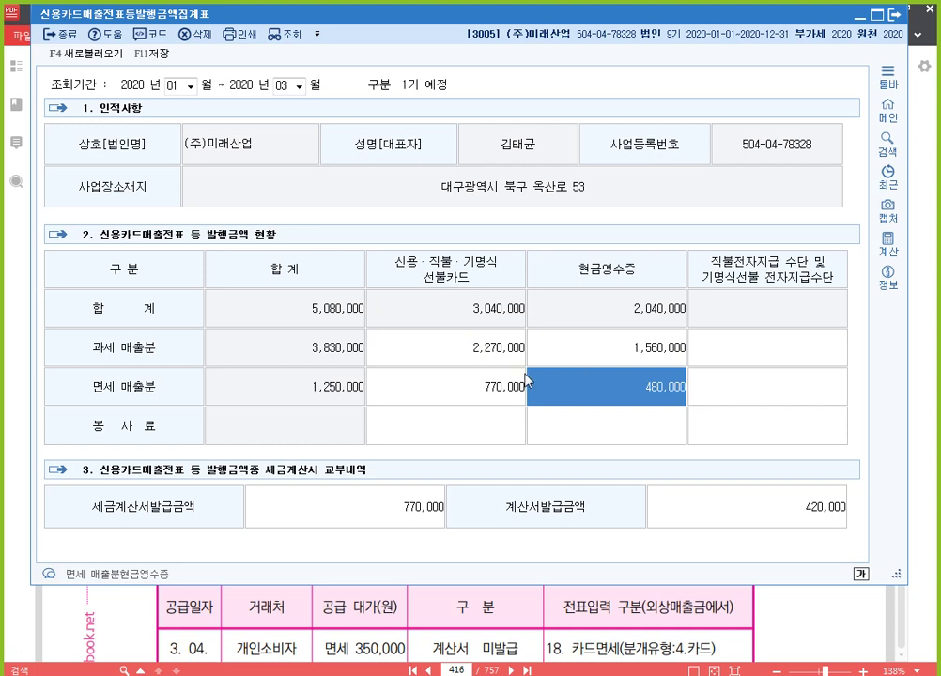
left_click(385, 349)
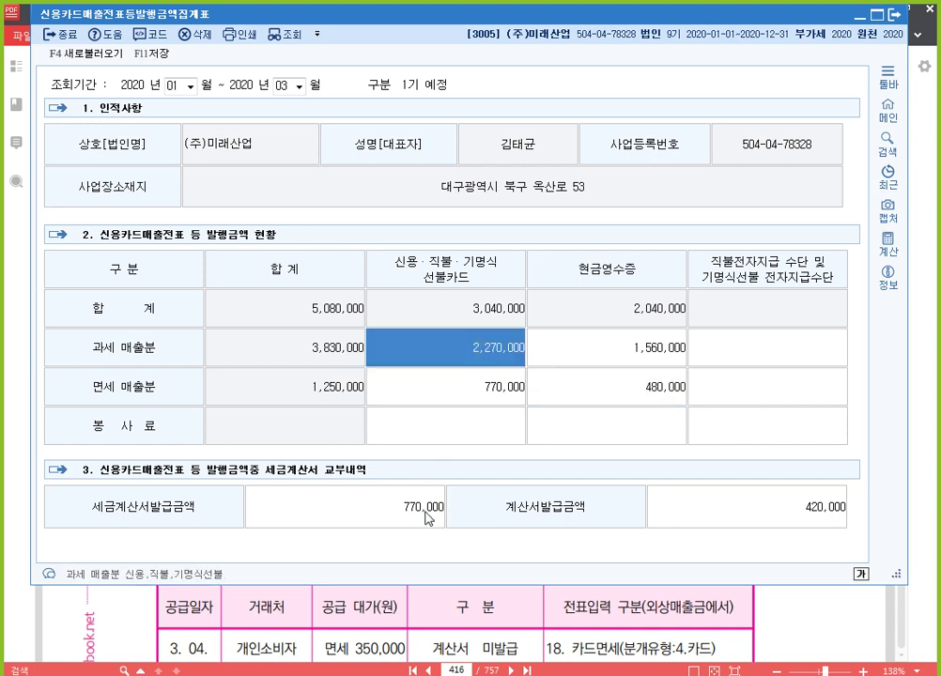
left_click(408, 519)
left_click(489, 387)
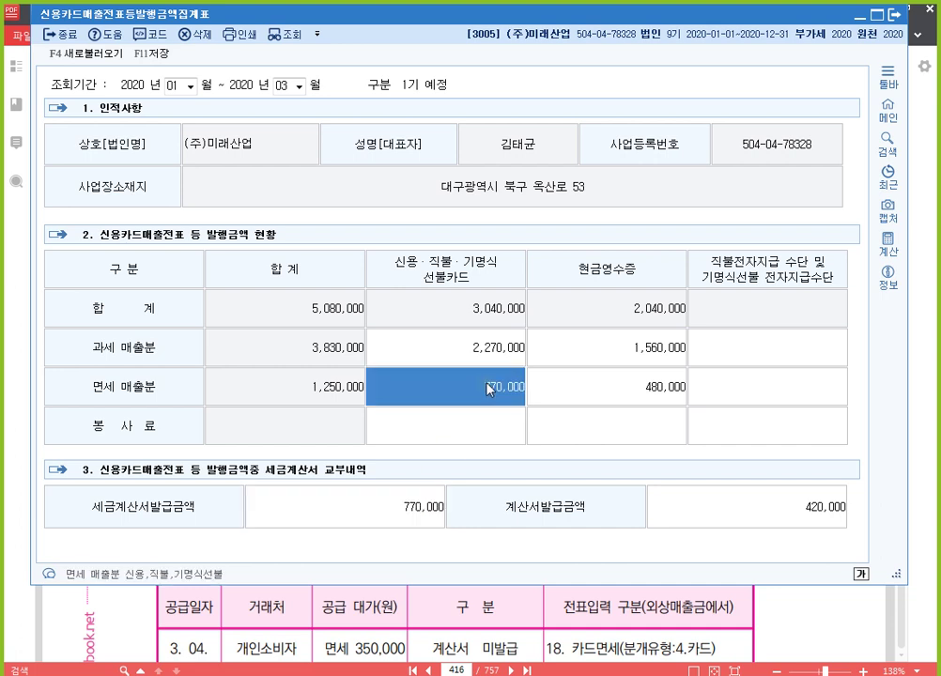
left_click(795, 504)
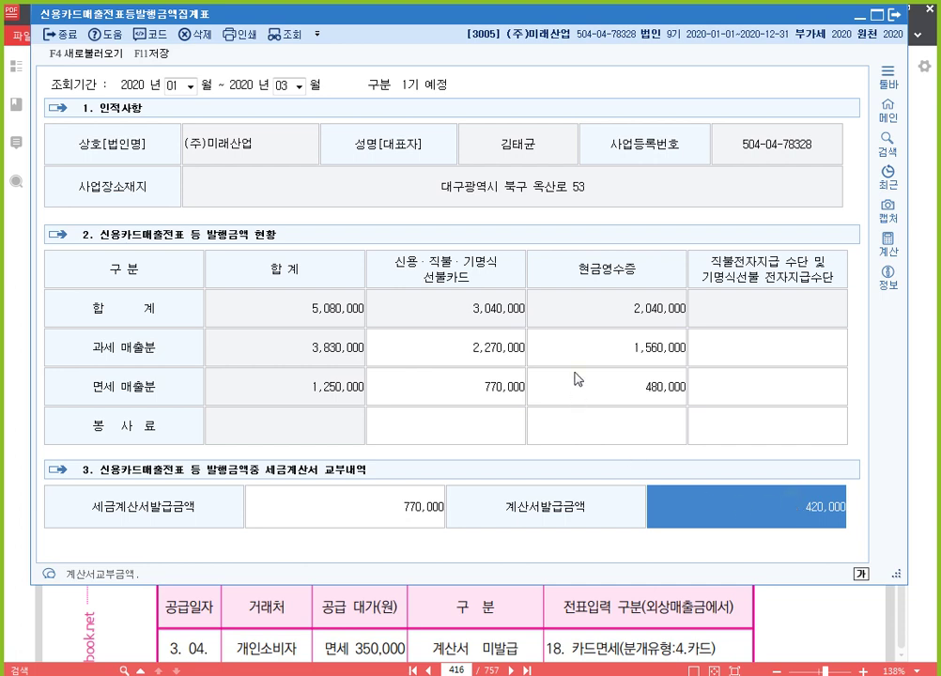
left_click(437, 352)
left_click(488, 387)
left_click(600, 349)
left_click(591, 396)
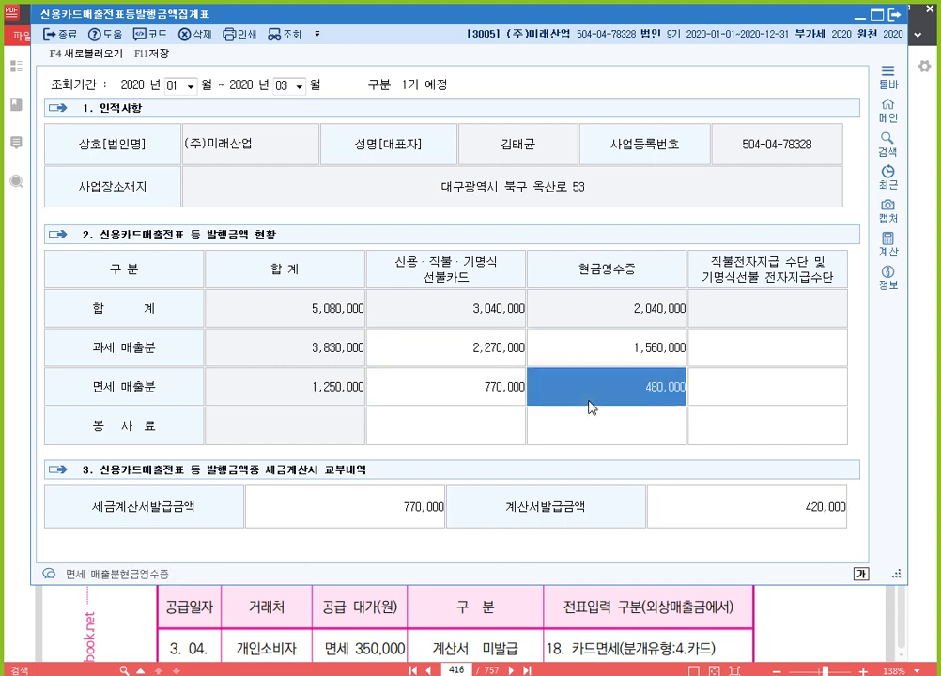
left_click(420, 516)
left_click(782, 524)
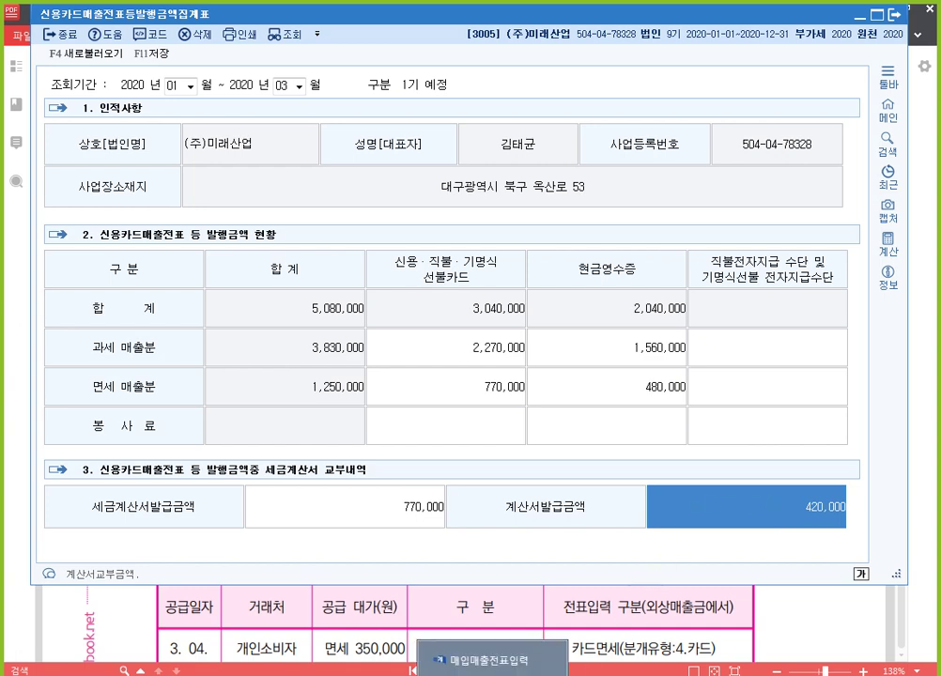
Step: Close the 매입매출전표입력 window, leaving the 신용카드매출전표등발행금액집계표 open
left_click(492, 660)
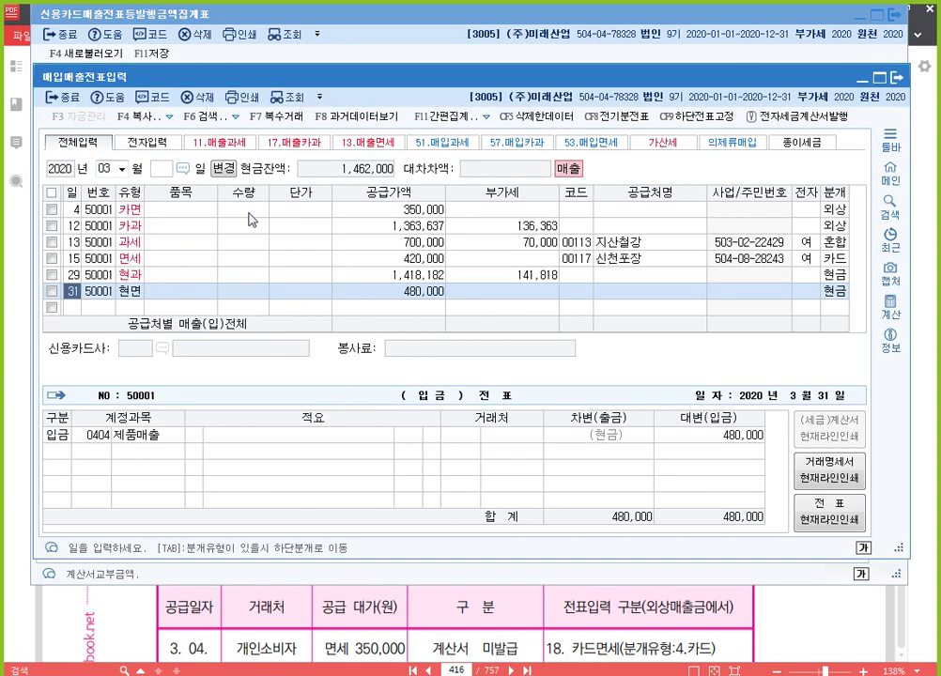
key("Escape")
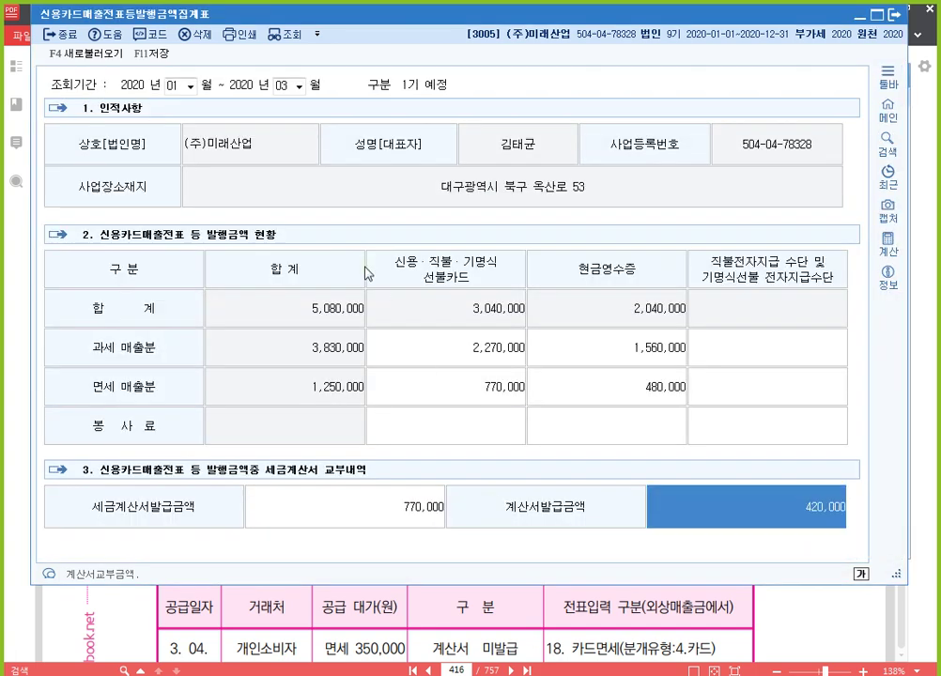